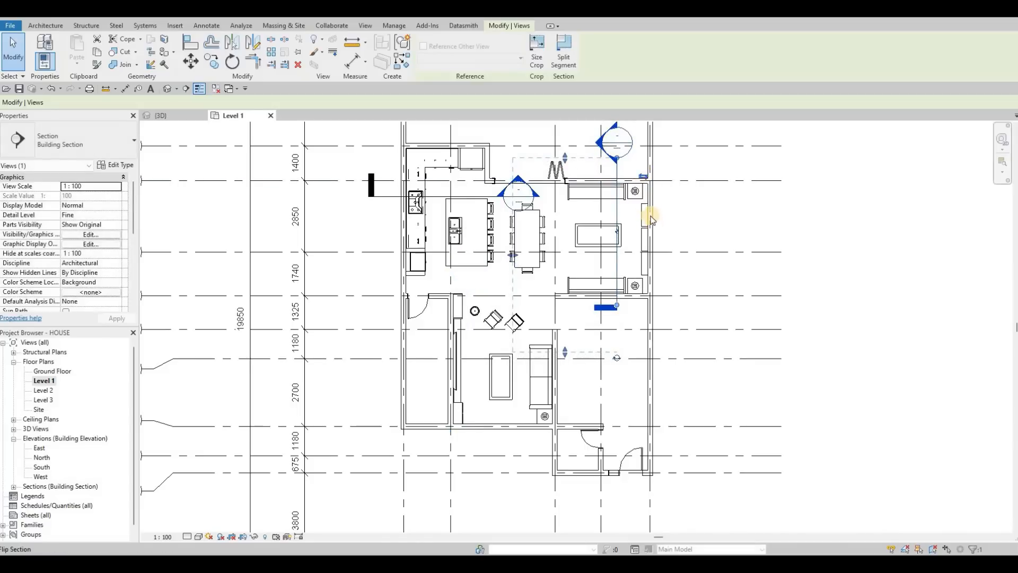
# Step: Reposition the section line in front of the shelving wall on the Level 1 plan and open the Section 1 view
pyautogui.scroll(2, 641, 219)
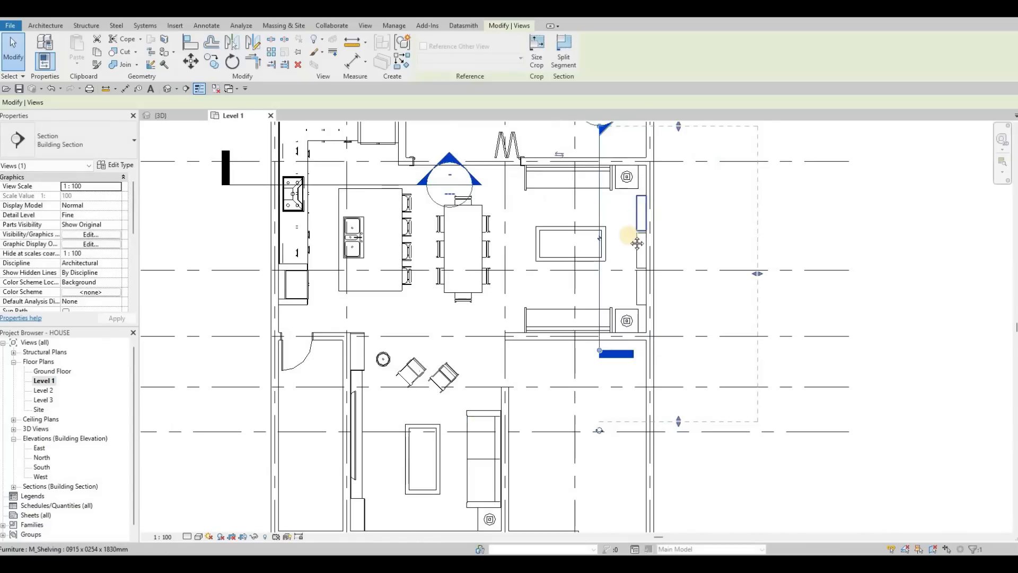
pyautogui.moveTo(575, 237); pyautogui.dragTo(565, 278, button='middle')
pyautogui.click(593, 252)
pyautogui.click(582, 158)
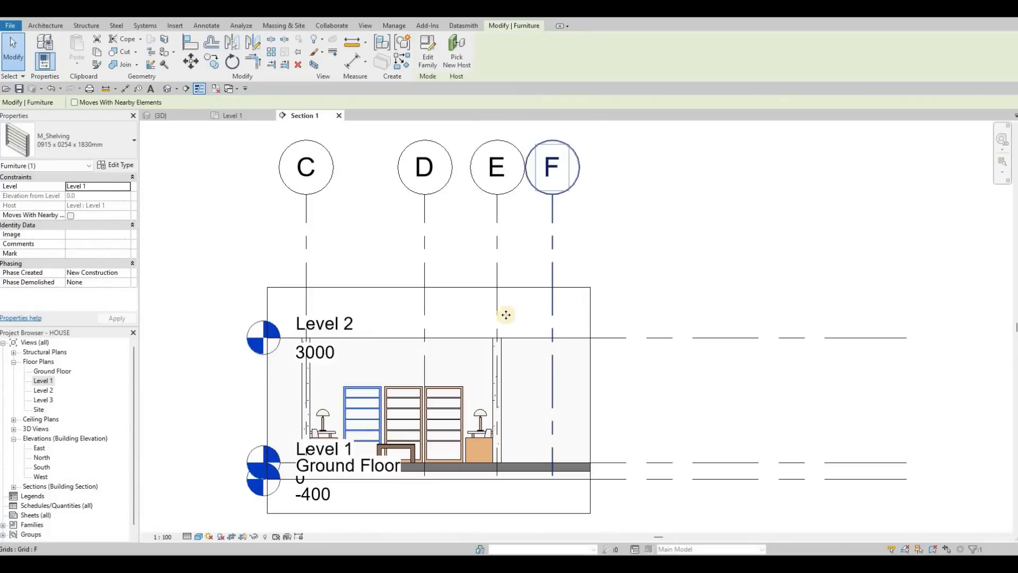
# Step: Drag the Level 2 and Level 1 heads in the section to the left, outside the crop region
pyautogui.moveTo(504, 316); pyautogui.dragTo(647, 213, button='middle')
pyautogui.moveTo(706, 260); pyautogui.dragTo(780, 214, button='middle')
pyautogui.scroll(-2, 780, 214)
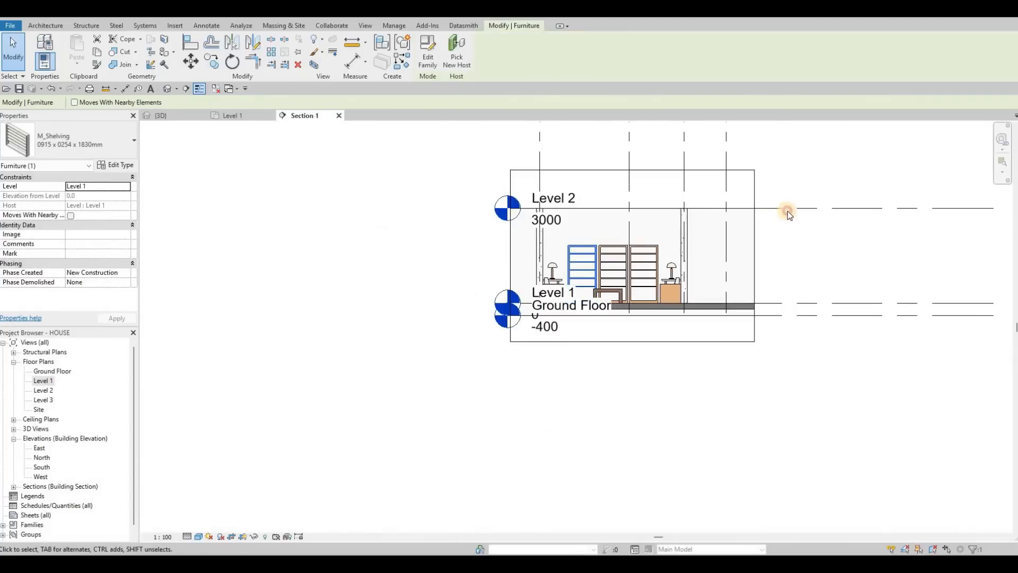
pyautogui.click(522, 211)
pyautogui.moveTo(522, 212); pyautogui.dragTo(403, 208)
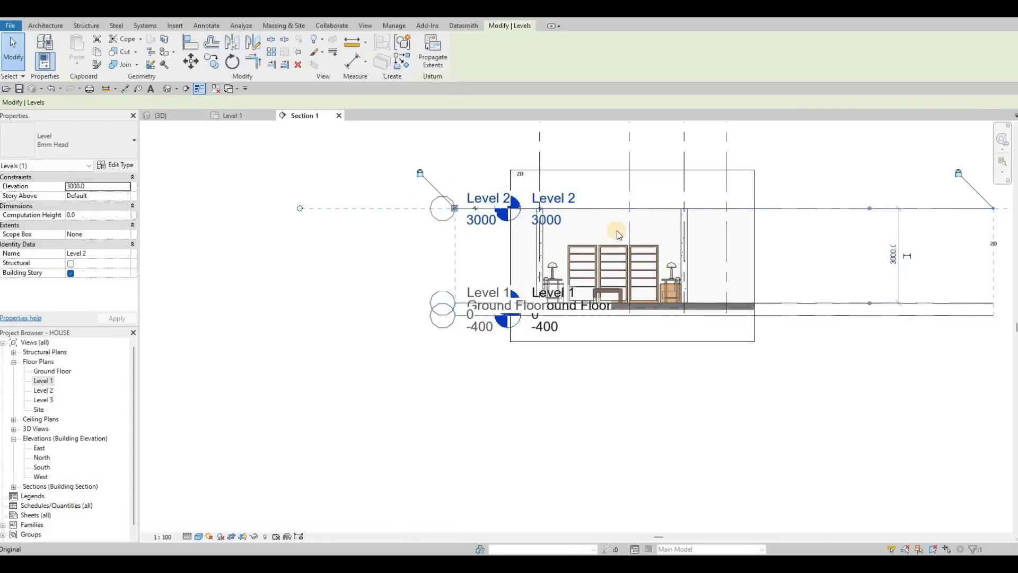
pyautogui.scroll(4, 590, 257)
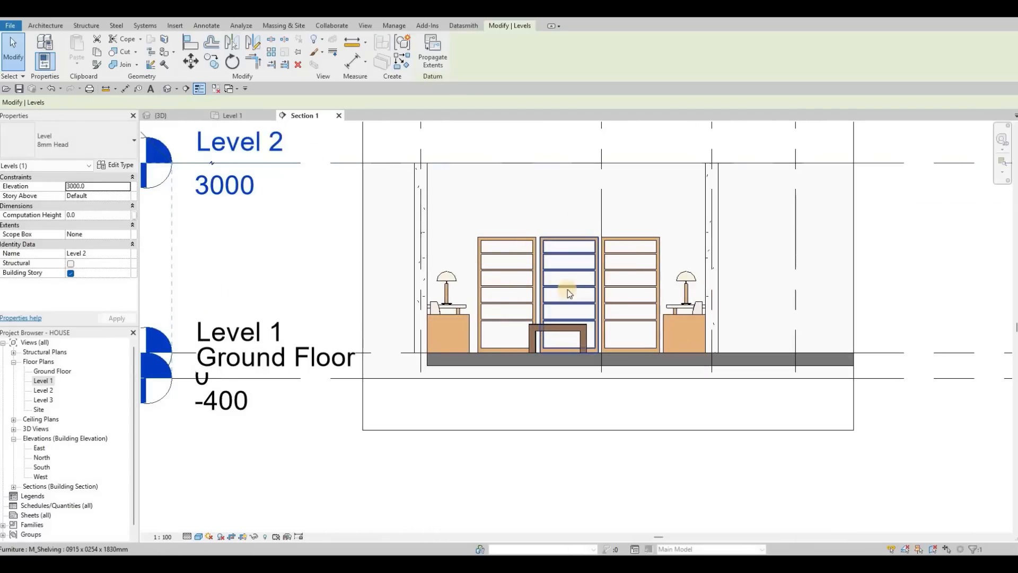
# Step: On the Level 1 plan, shift the section line slightly toward the wall, then return to Section 1
pyautogui.click(229, 119)
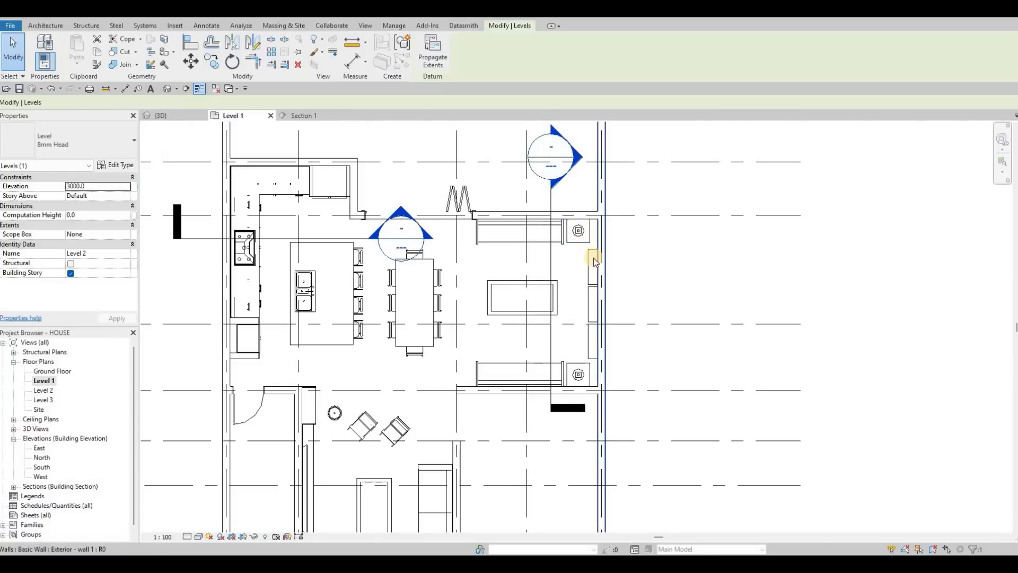
pyautogui.click(551, 253)
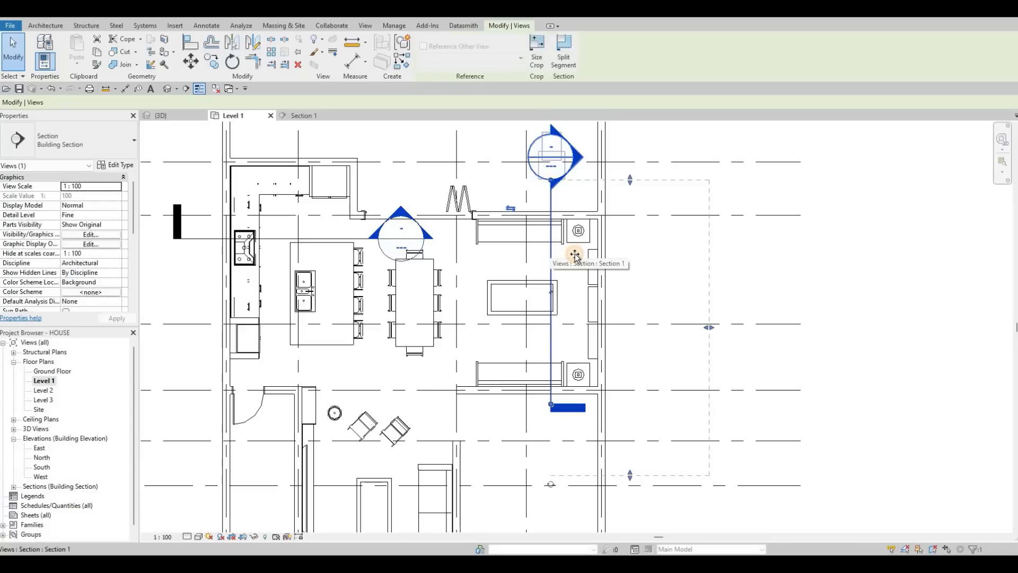
pyautogui.moveTo(575, 256)
pyautogui.mouseDown()
pyautogui.moveTo(584, 254)
pyautogui.moveTo(573, 255)
pyautogui.mouseUp()
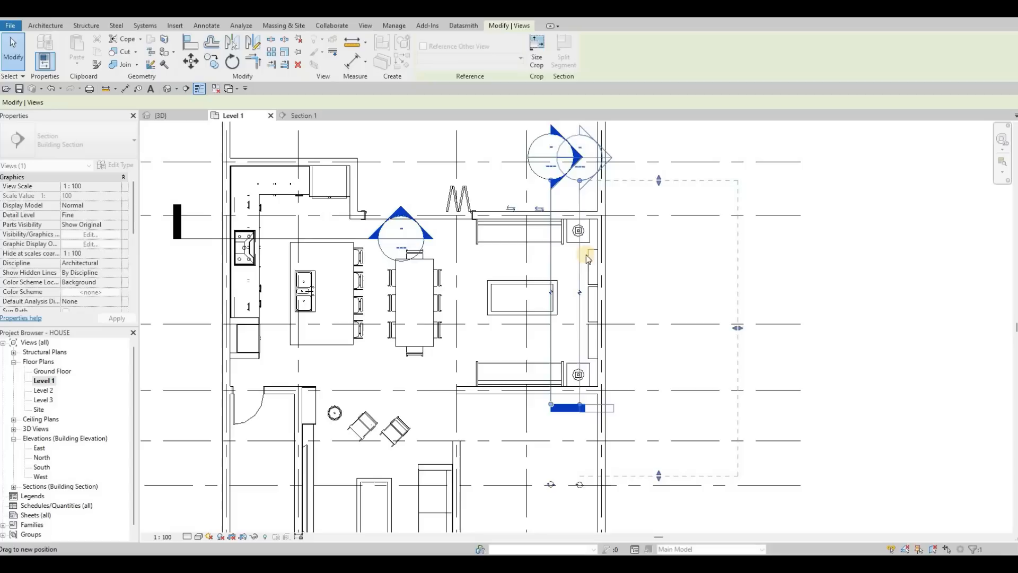
pyautogui.click(300, 117)
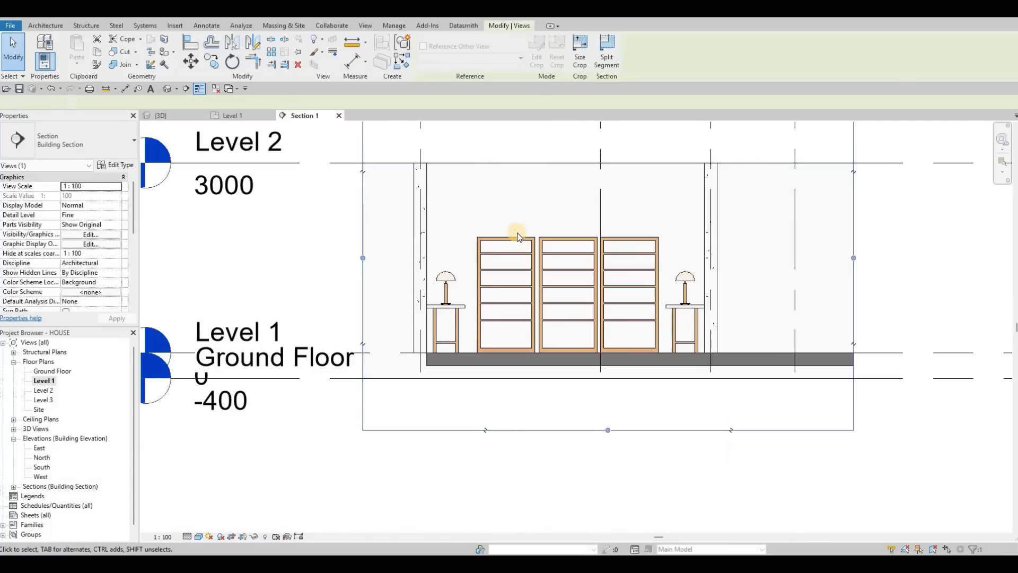
# Step: Delete the three shelving units from the section view, one at a time
pyautogui.press('Escape')
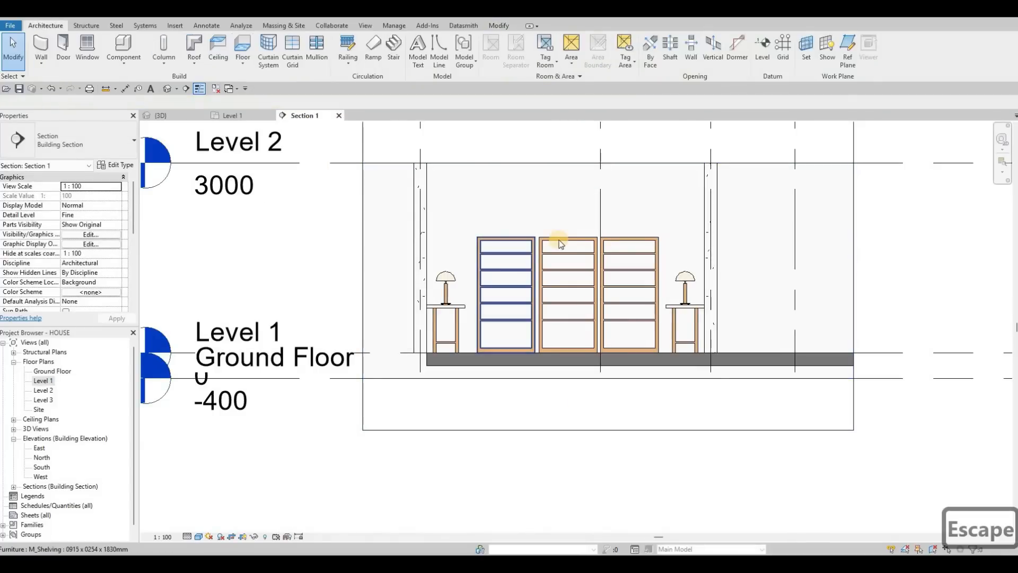
pyautogui.click(560, 243)
pyautogui.press('Delete')
pyautogui.click(562, 243)
pyautogui.press('Delete')
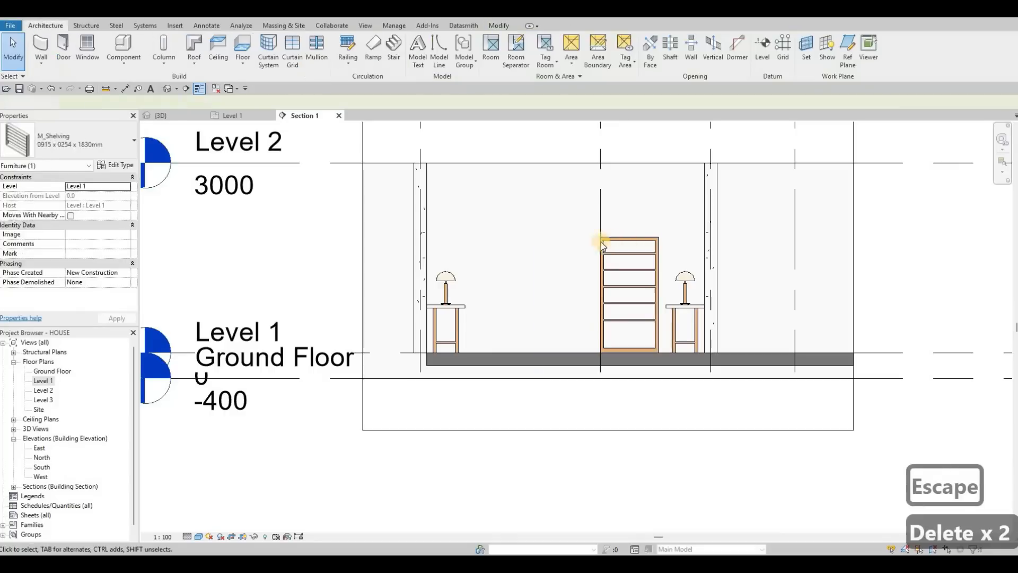
pyautogui.click(561, 245)
pyautogui.press('Delete')
# Step: Start a Model In-Place component in the Generic Models category and accept the default name
pyautogui.scroll(-1, 471, 254)
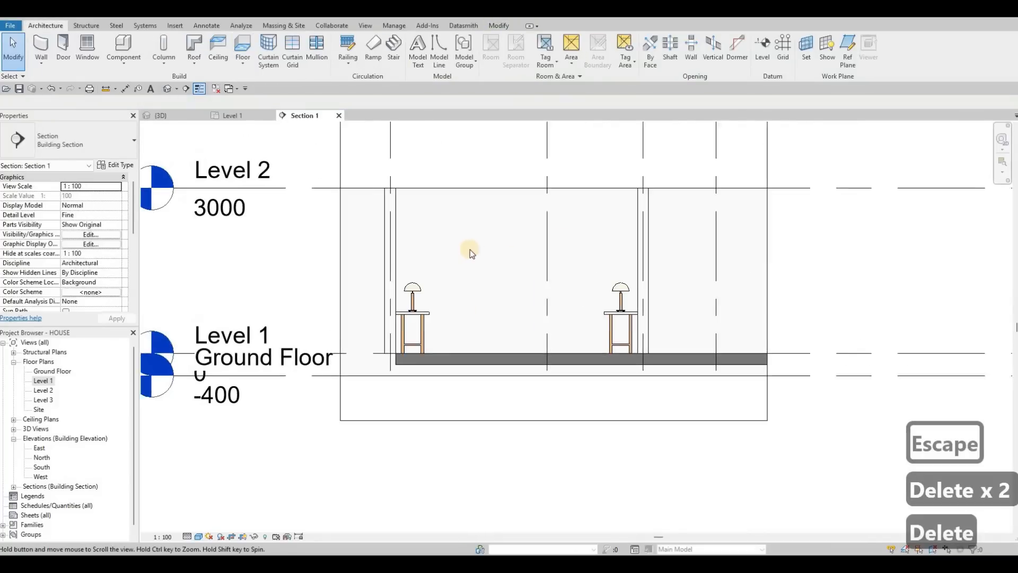
pyautogui.scroll(3, 471, 254)
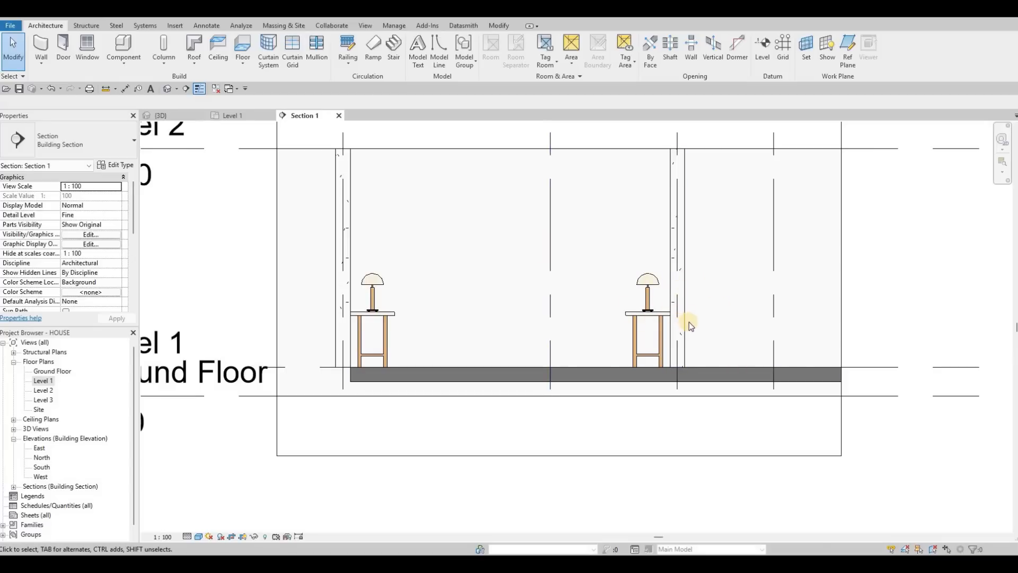
pyautogui.press('F1')
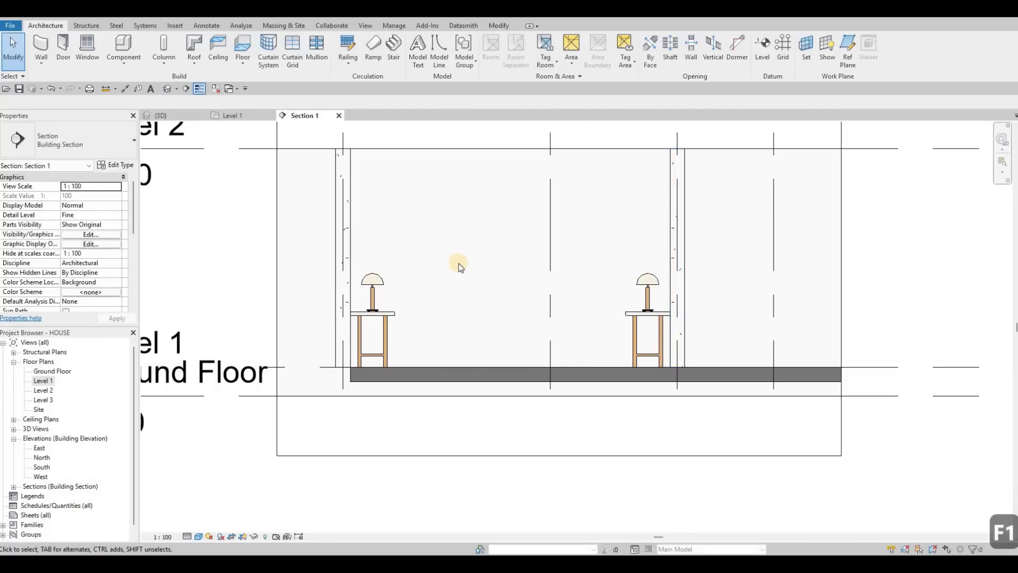
pyautogui.moveTo(480, 254); pyautogui.dragTo(459, 240, button='middle')
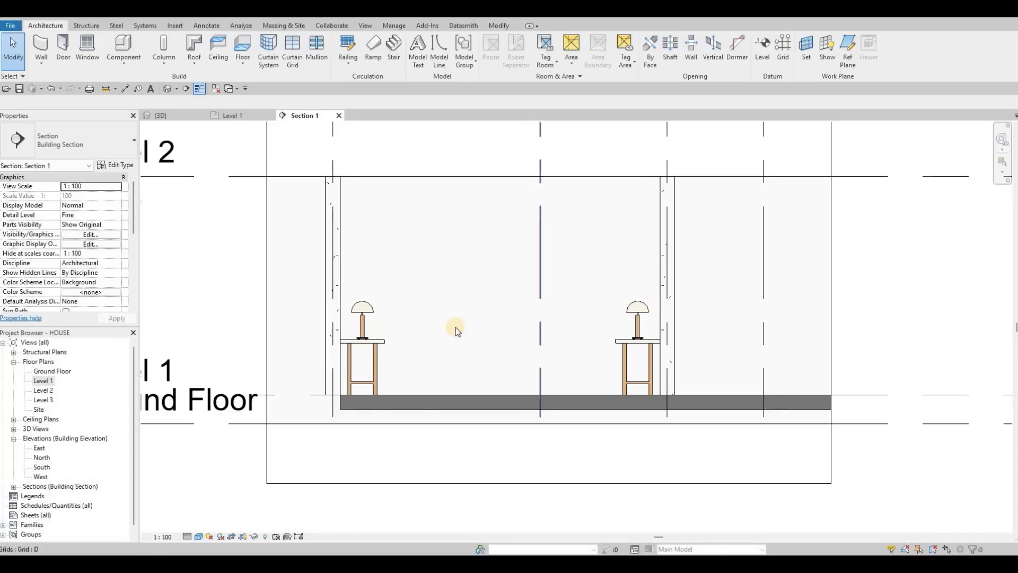
pyautogui.moveTo(473, 308); pyautogui.dragTo(456, 307, button='middle')
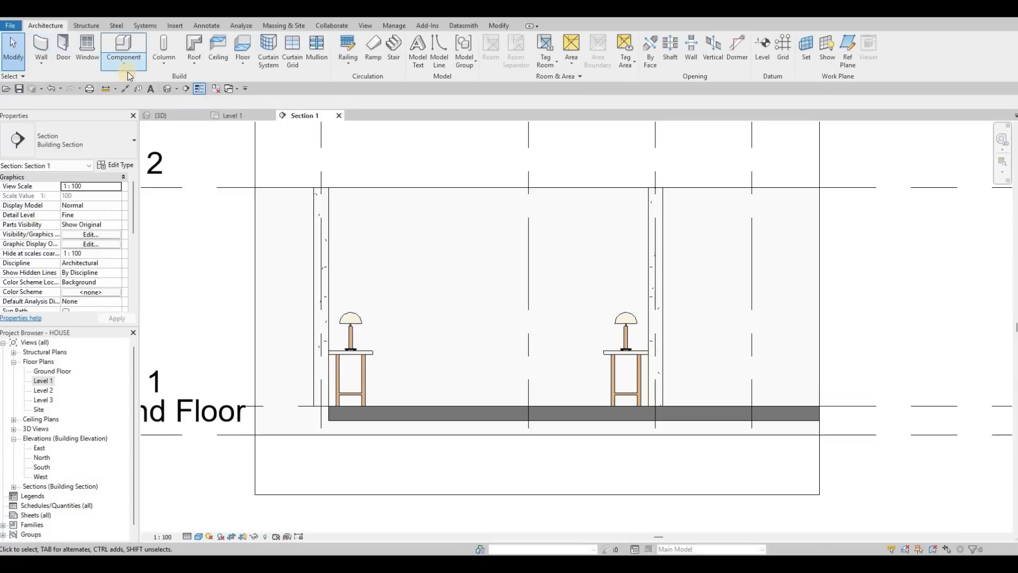
pyautogui.click(119, 61)
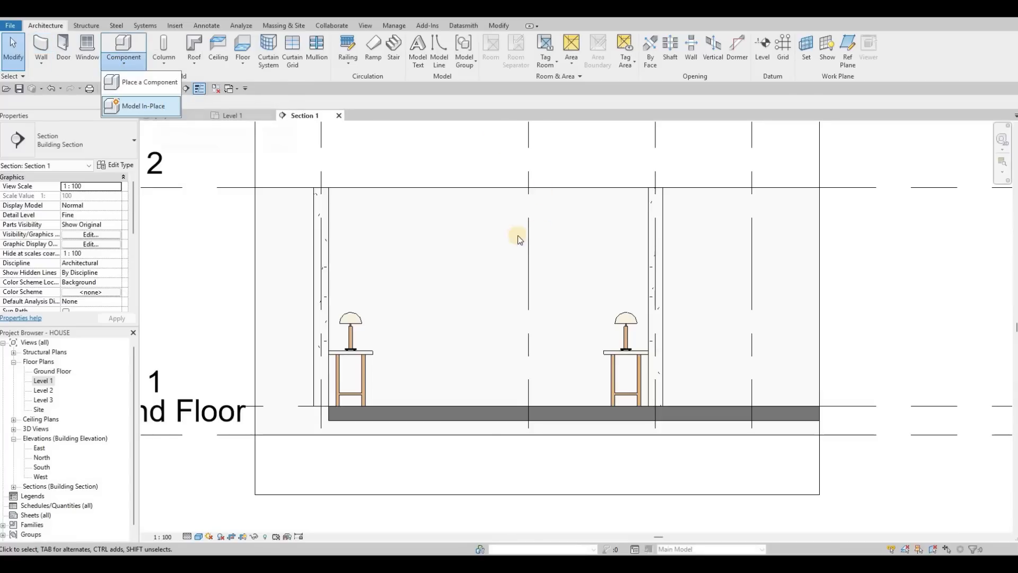
pyautogui.scroll(-2, 450, 272)
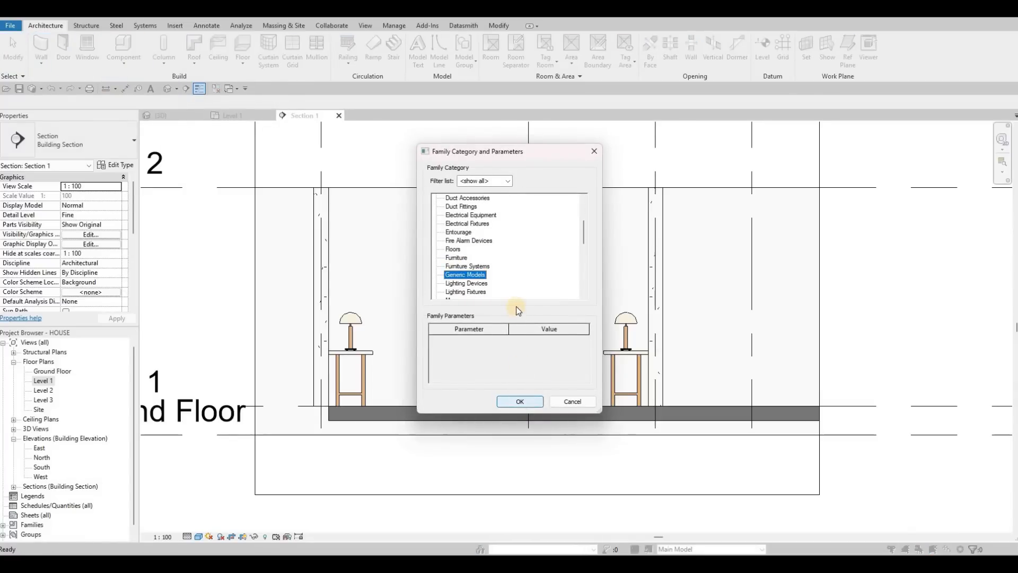
pyautogui.press('Return')
pyautogui.press('Return')
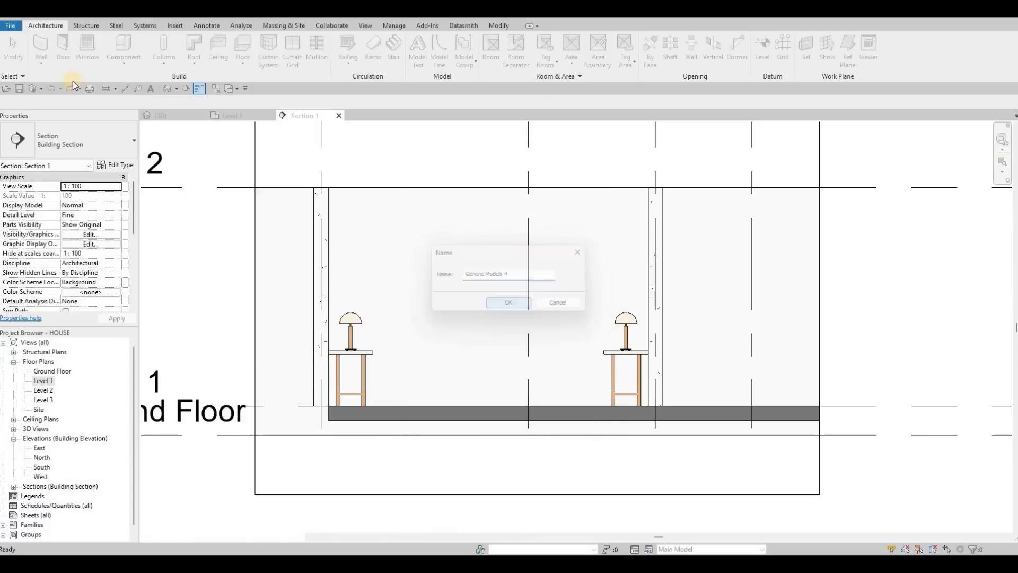
# Step: Start an Extrusion and pick the back wall face as the work plane
pyautogui.click(93, 46)
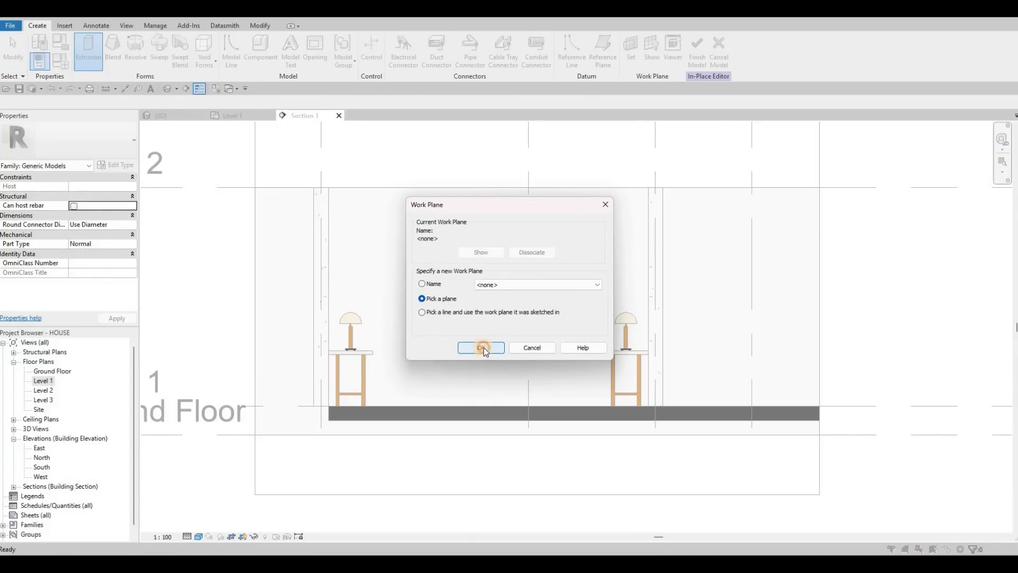
pyautogui.press('Return')
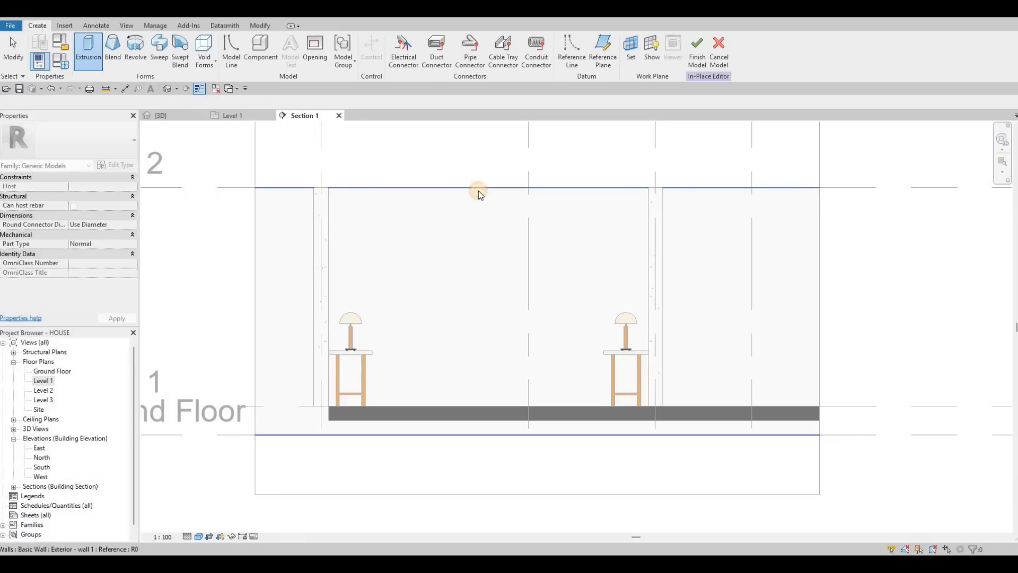
pyautogui.click(450, 193)
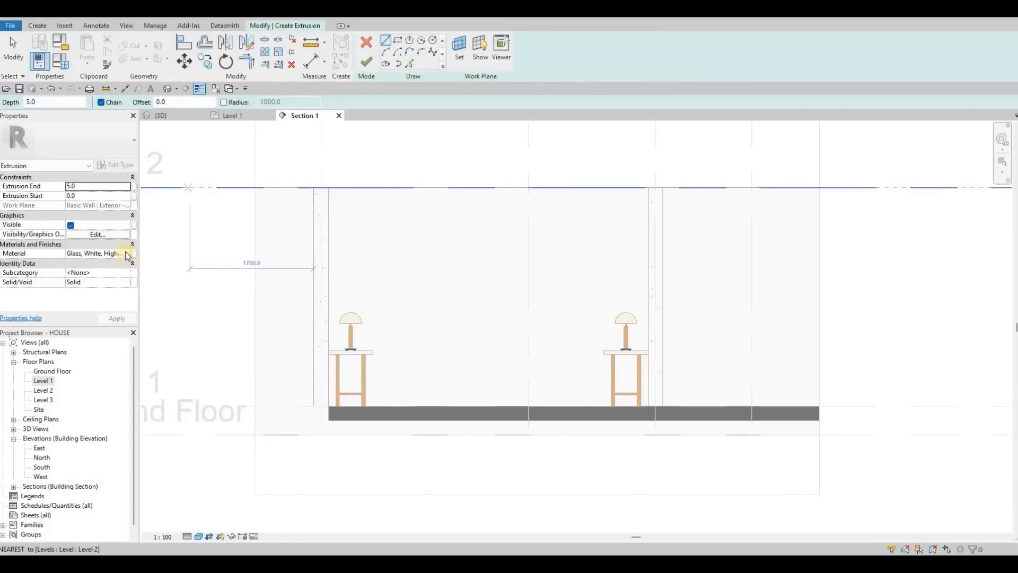
# Step: Set the extrusion material to Slate from the AEC Materials Stone library
pyautogui.click(126, 246)
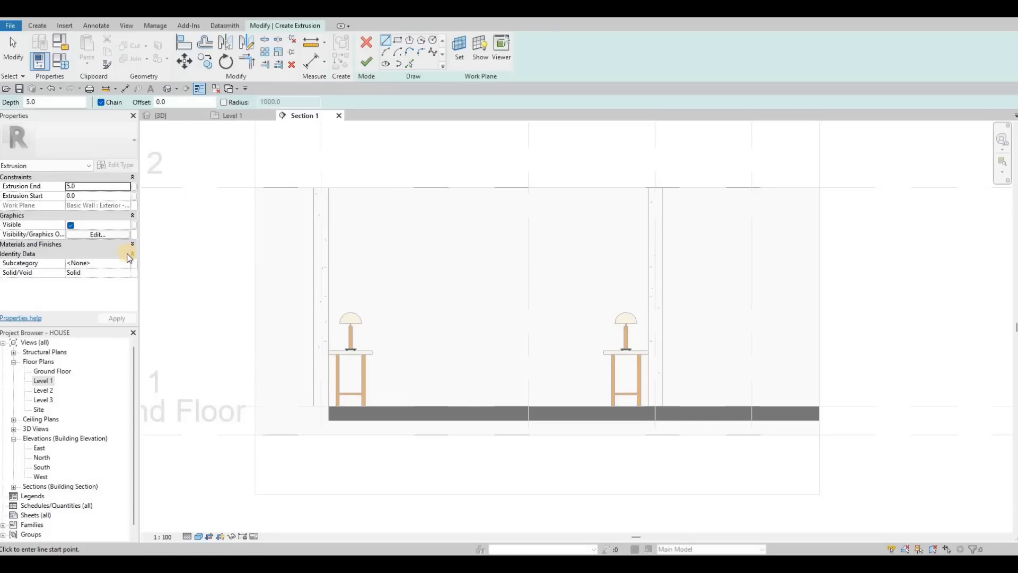
pyautogui.click(132, 244)
pyautogui.click(126, 253)
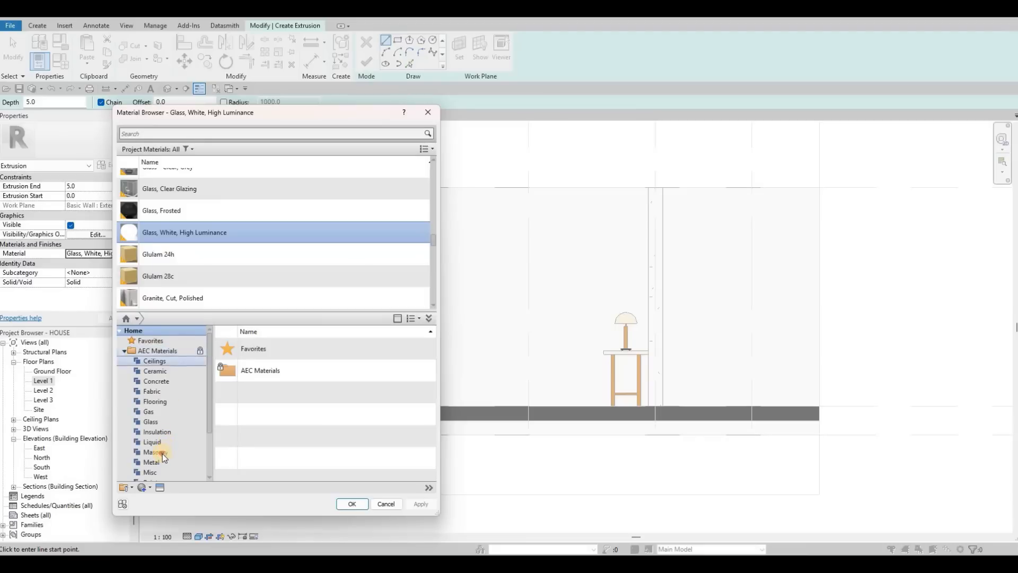
pyautogui.scroll(-3, 163, 453)
pyautogui.click(162, 454)
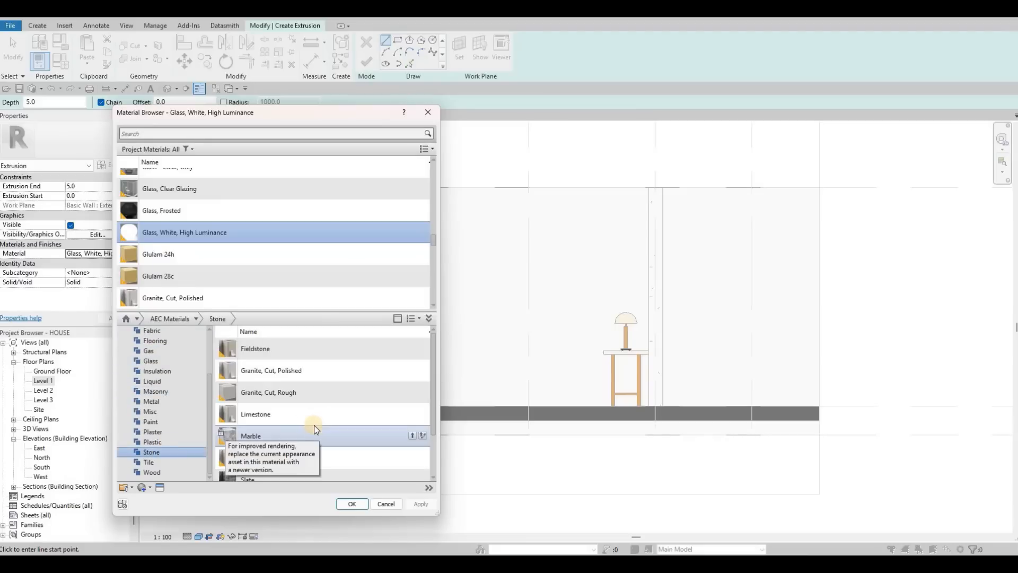
pyautogui.scroll(-1, 288, 416)
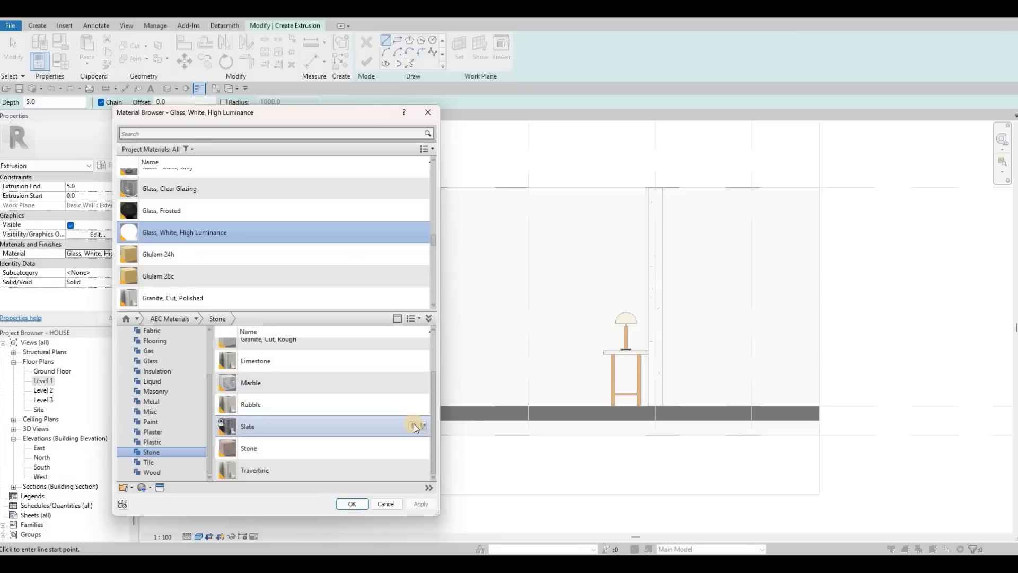
pyautogui.click(415, 426)
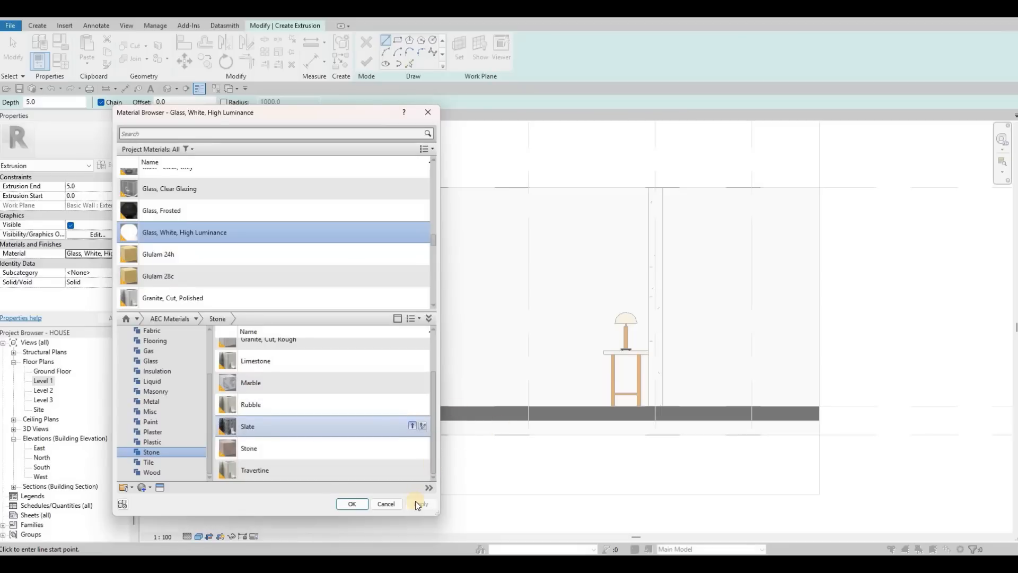
pyautogui.click(353, 504)
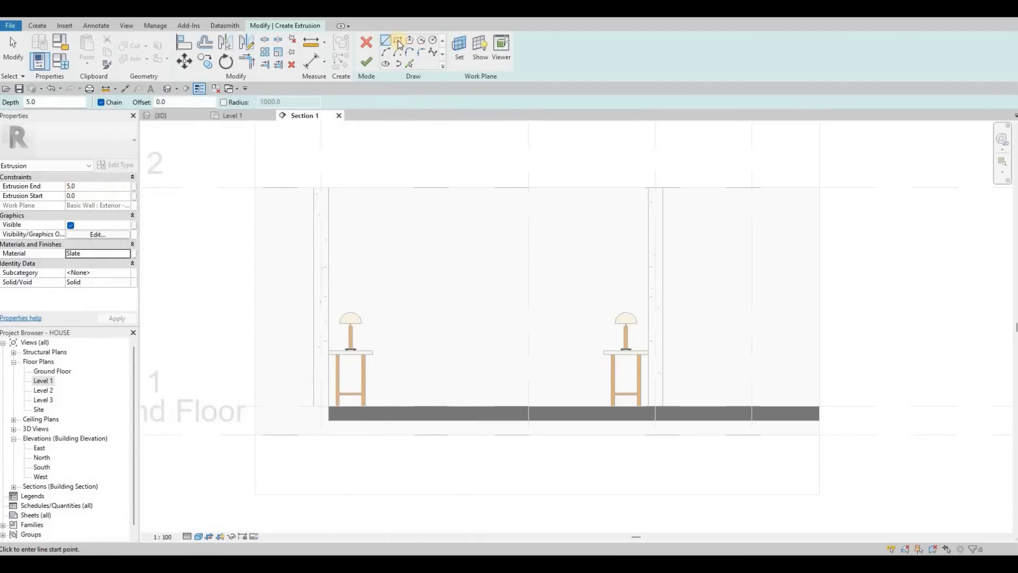
# Step: Sketch a rectangle about 4390 x 2750 mm from the floor corner up across the wall behind the tables
pyautogui.click(398, 40)
pyautogui.click(329, 406)
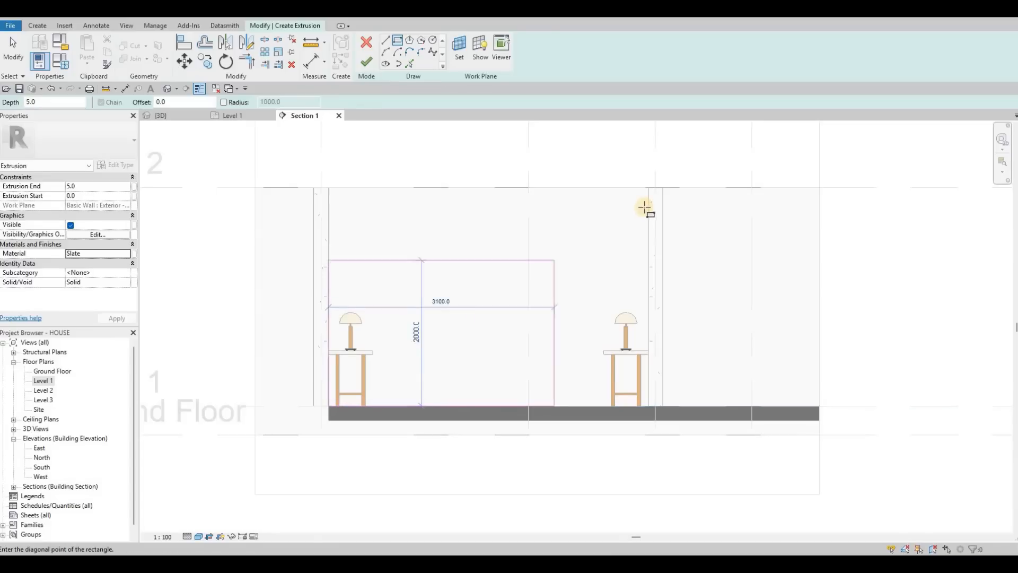
pyautogui.click(643, 208)
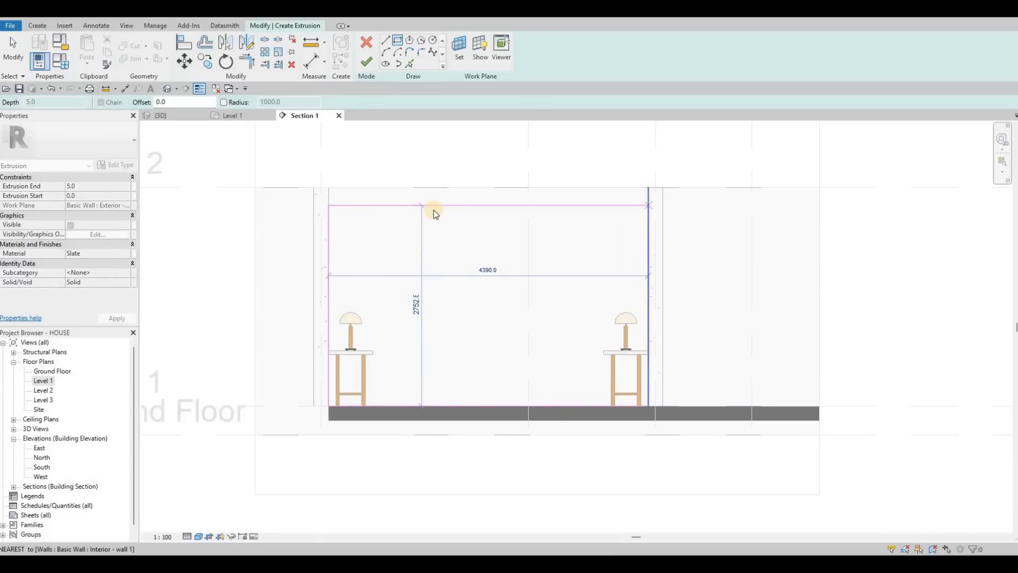
# Step: Set the gap between the rectangle's top edge and the ceiling line to 200 mm
pyautogui.press('Escape')
pyautogui.press('Escape')
pyautogui.press('Escape')
pyautogui.click(671, 200)
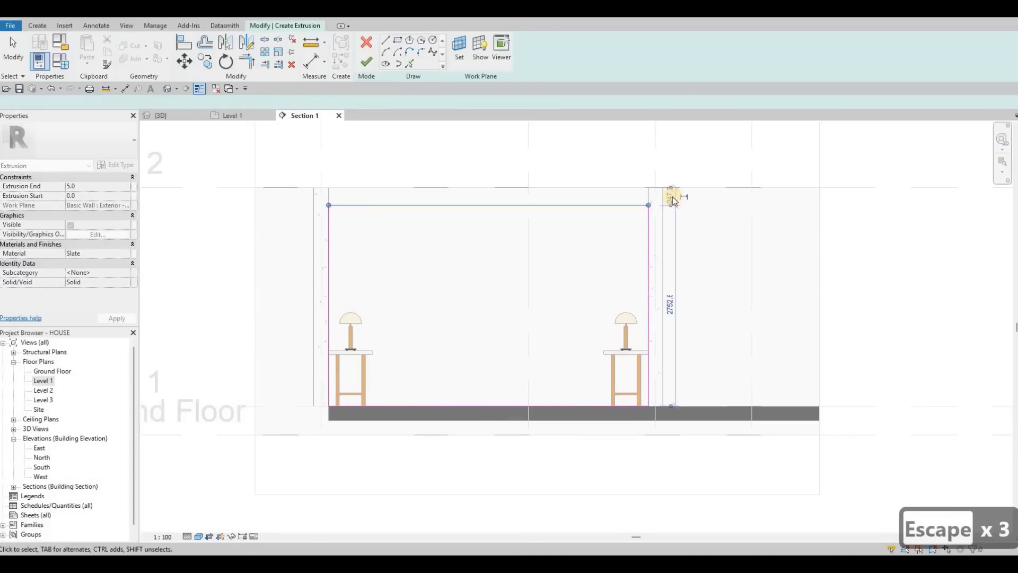
pyautogui.click(669, 197)
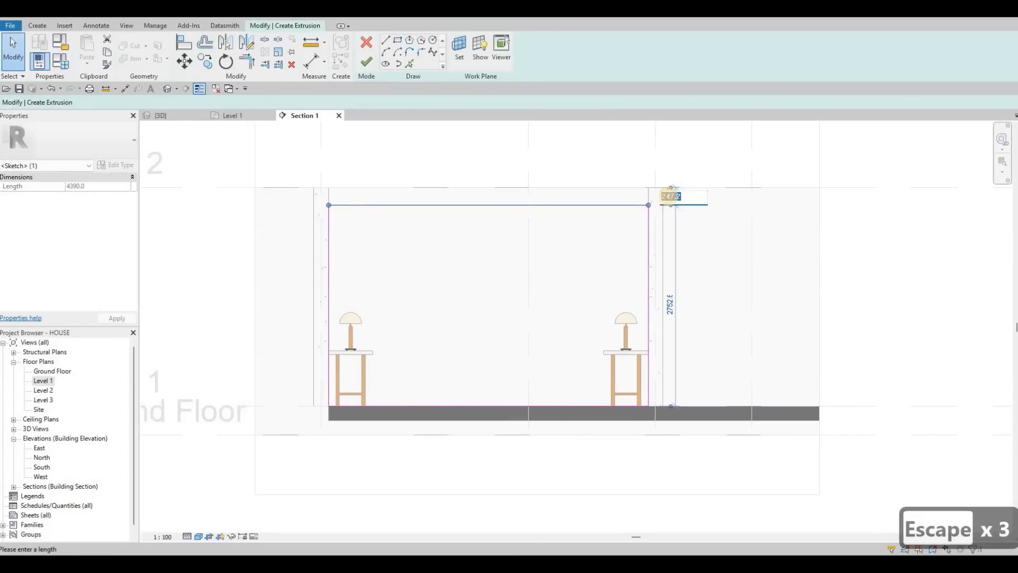
pyautogui.write('200')
pyautogui.press('Return')
pyautogui.press('Escape')
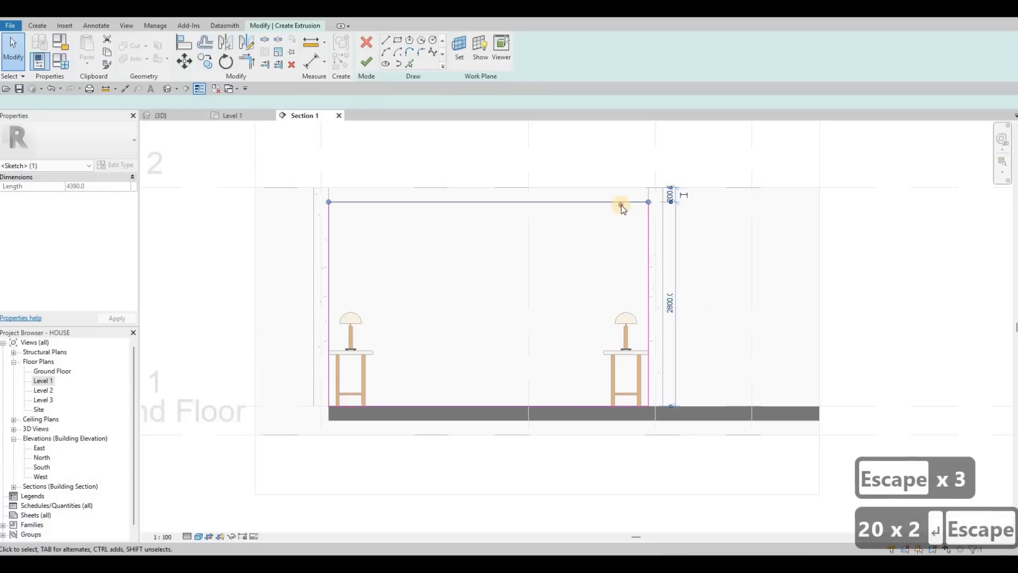
pyautogui.press('Escape')
pyautogui.click(622, 202)
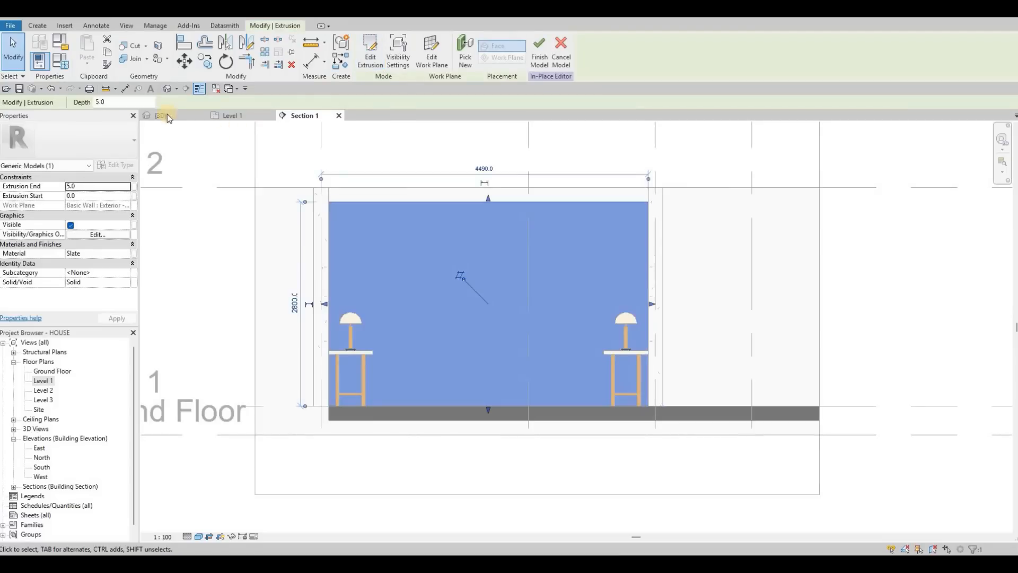
# Step: Switch to the 3D view and orbit and zoom to inspect the new wall panel
pyautogui.hotkey('ctrl', 'Tab')
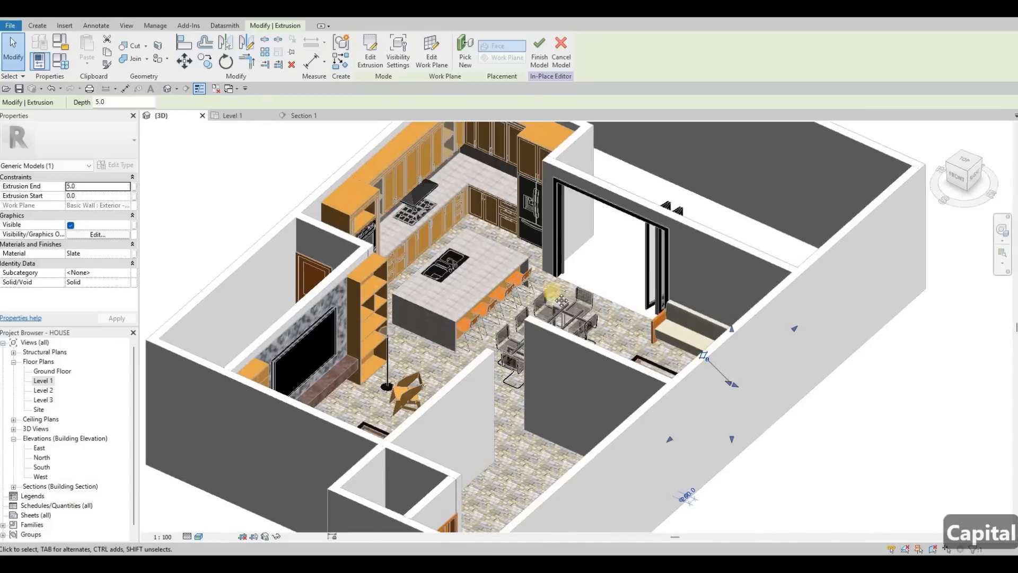
pyautogui.keyDown('shift'); pyautogui.moveTo(468, 347); pyautogui.dragTo(602, 311, button='middle'); pyautogui.keyUp('shift')
pyautogui.scroll(5, 597, 330)
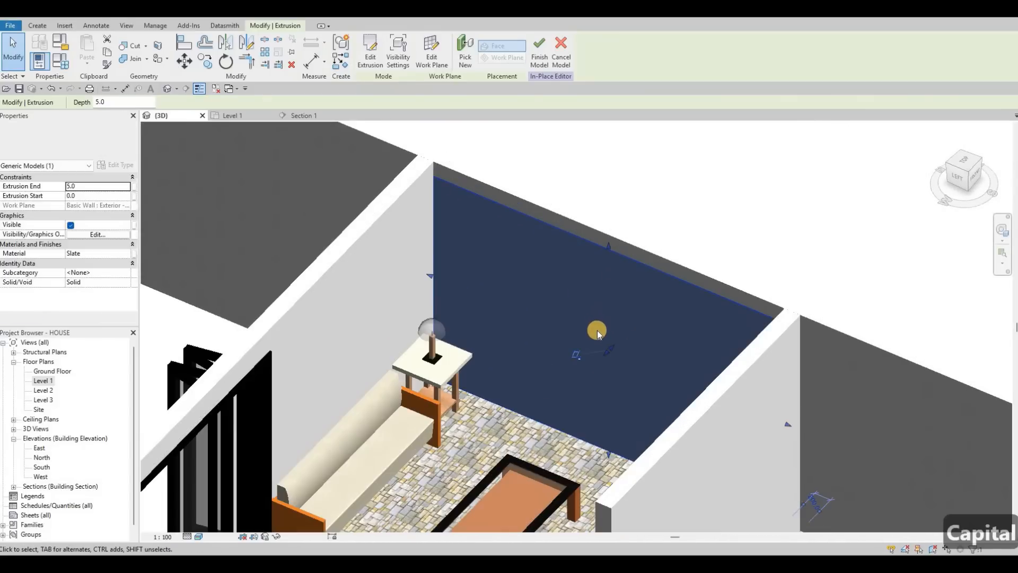
# Step: Open the Section 1 view and start a new Extrusion, choosing to pick a plane as its work plane
pyautogui.press('Escape')
pyautogui.press('Escape')
pyautogui.scroll(-2, 570, 286)
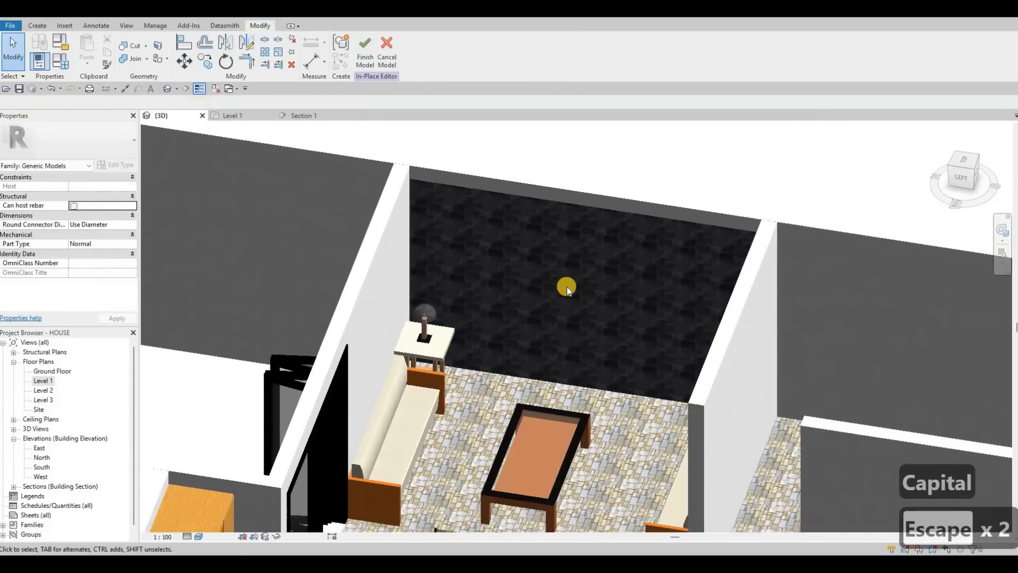
pyautogui.scroll(3, 412, 208)
pyautogui.scroll(-2, 412, 212)
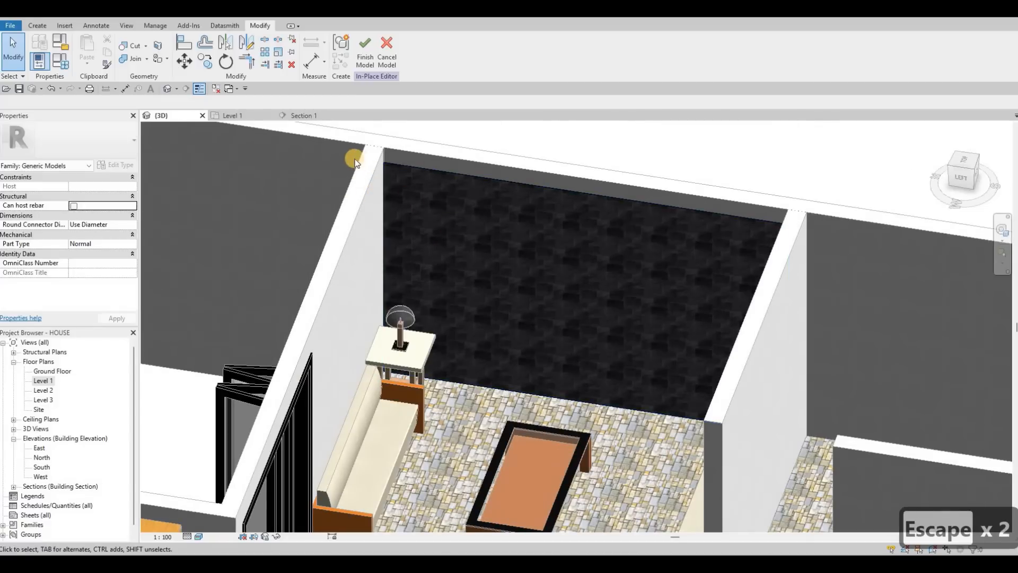
pyautogui.click(303, 116)
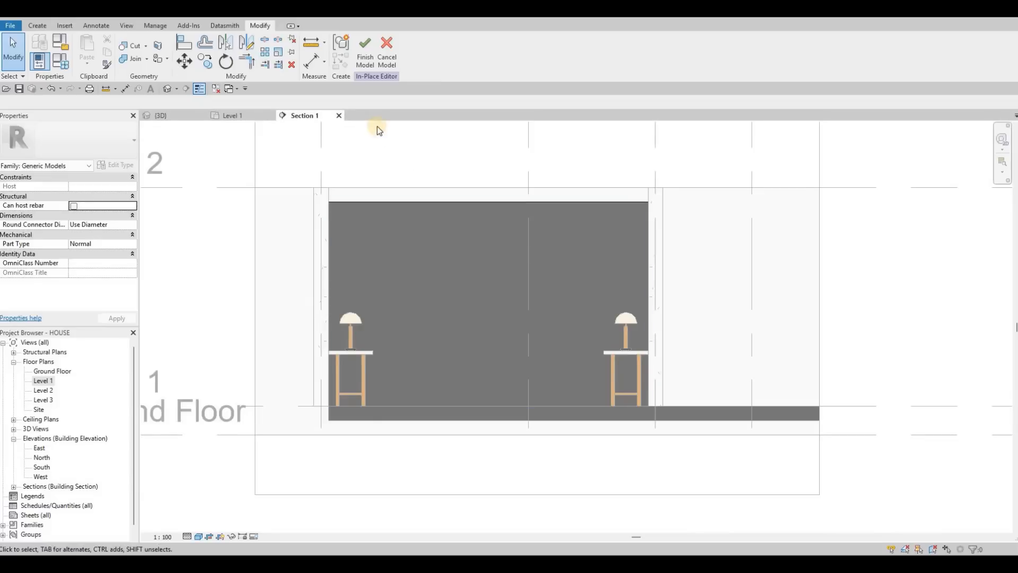
pyautogui.moveTo(388, 231); pyautogui.dragTo(379, 188, button='middle')
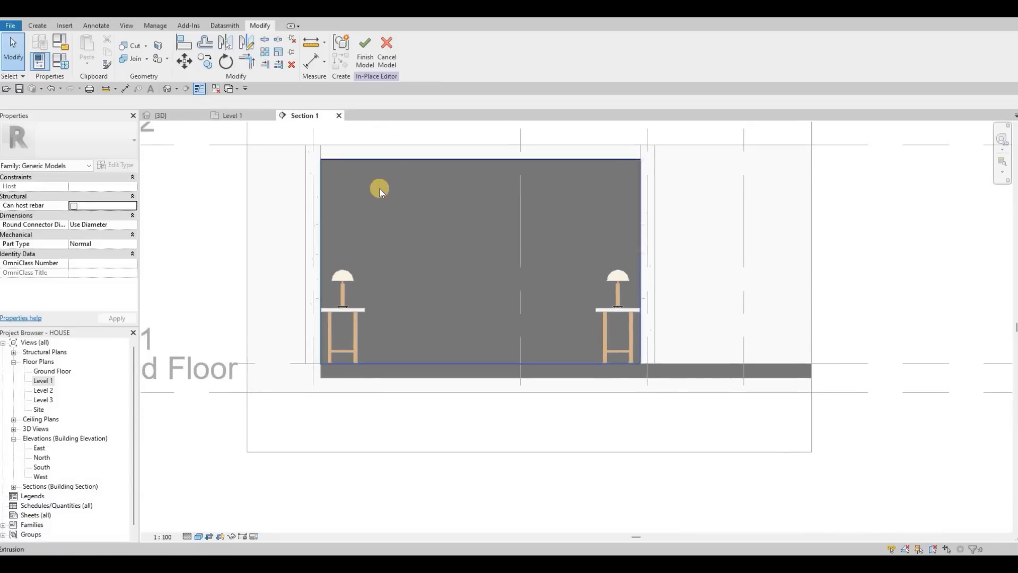
pyautogui.moveTo(488, 232); pyautogui.dragTo(461, 243, button='middle')
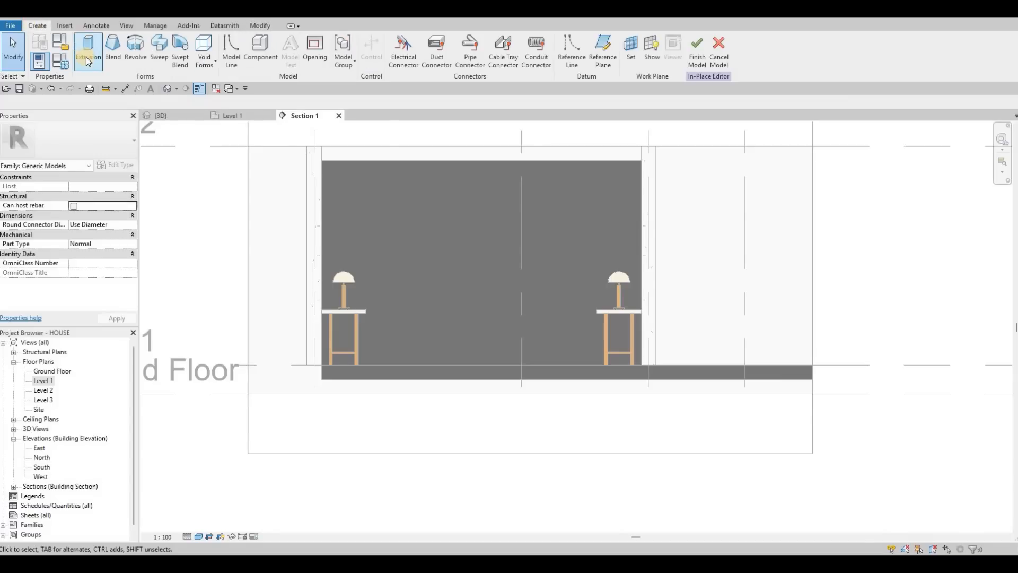
pyautogui.click(88, 58)
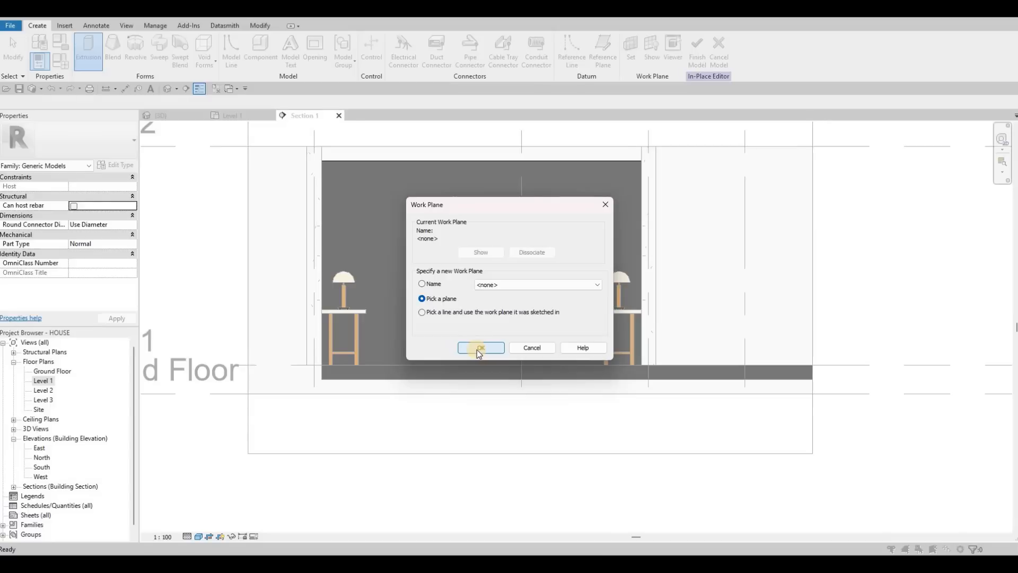
pyautogui.click(481, 348)
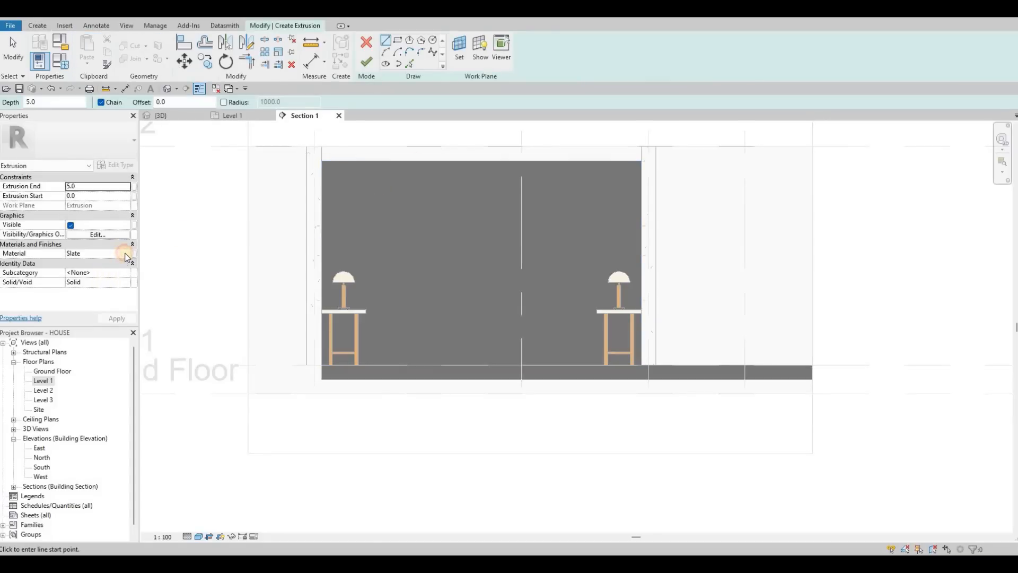
# Step: Set the extrusion material to a new duplicate of Gypsum Wall Board, found by searching for GY
pyautogui.click(128, 254)
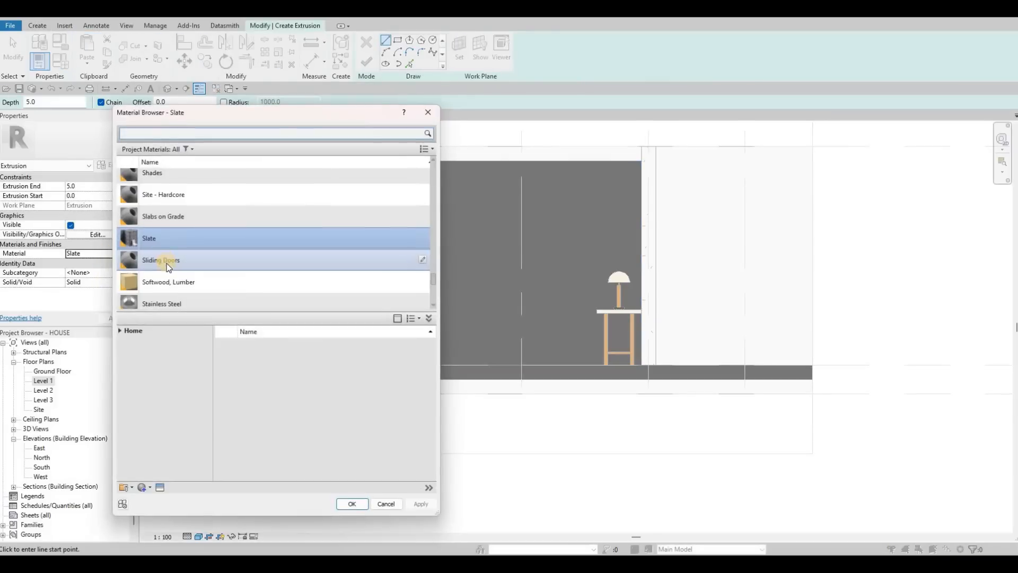
pyautogui.scroll(-6, 163, 269)
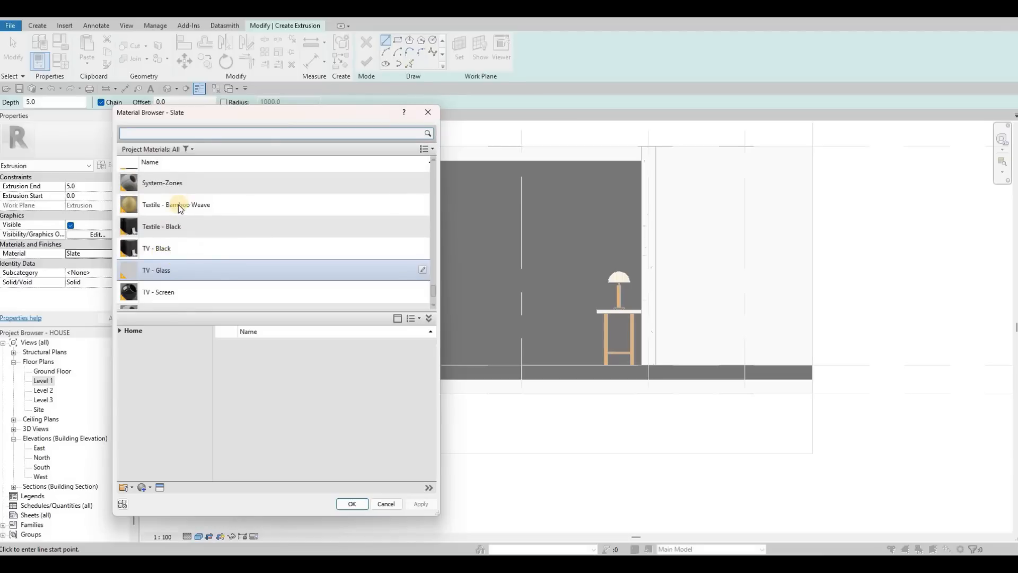
pyautogui.scroll(10, 177, 201)
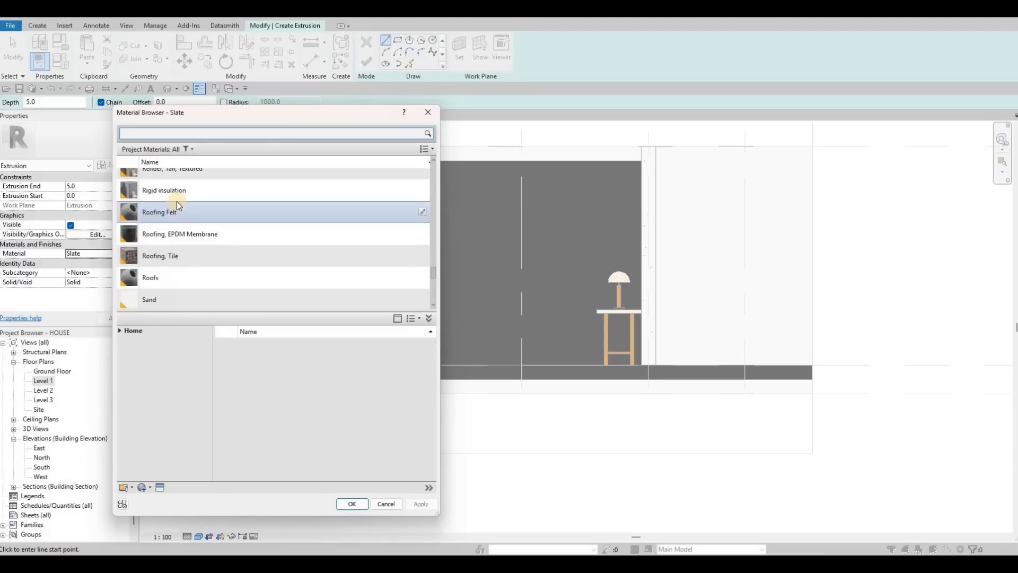
pyautogui.click(190, 132)
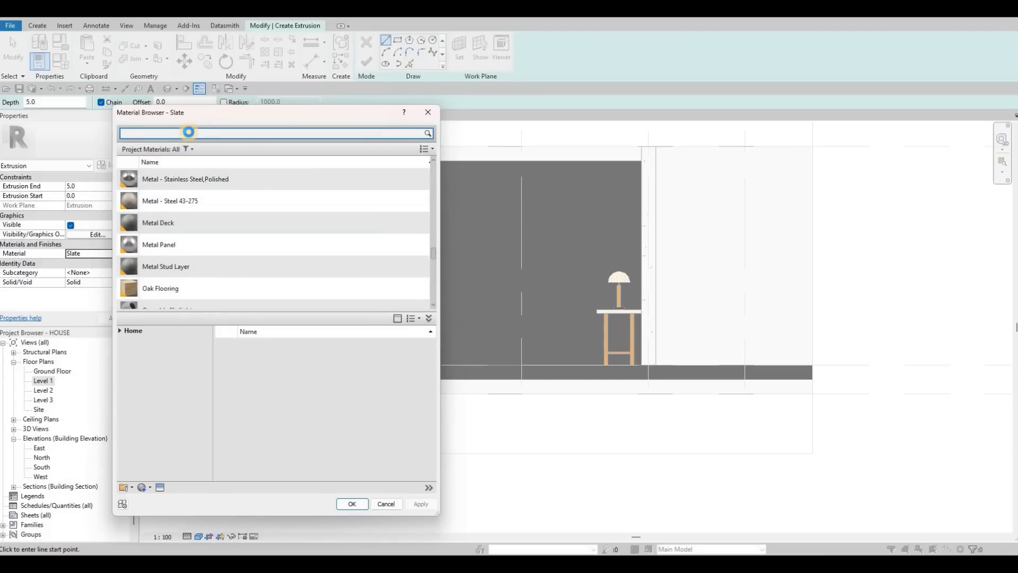
pyautogui.write('GY')
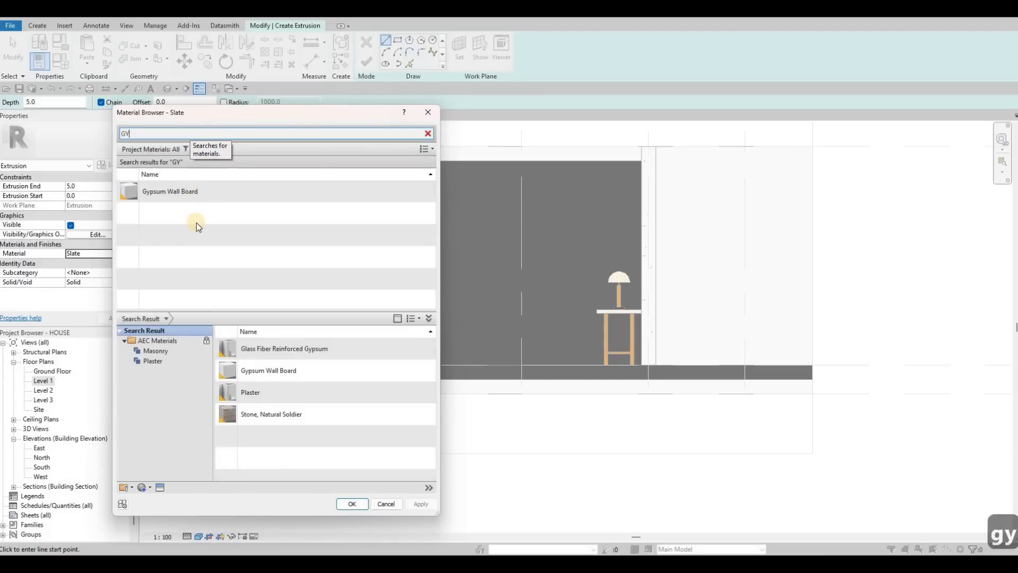
pyautogui.click(191, 192)
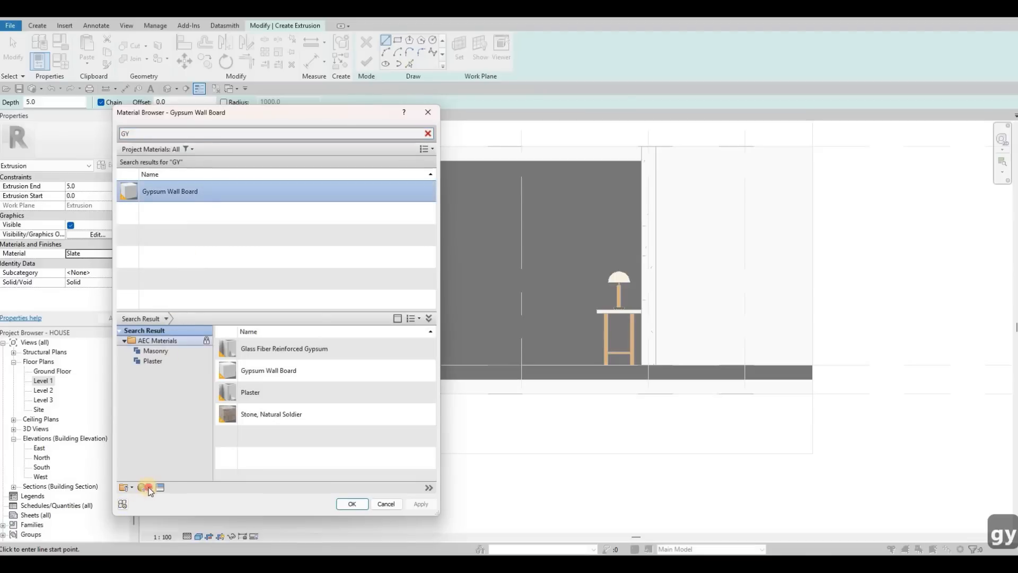
pyautogui.click(154, 506)
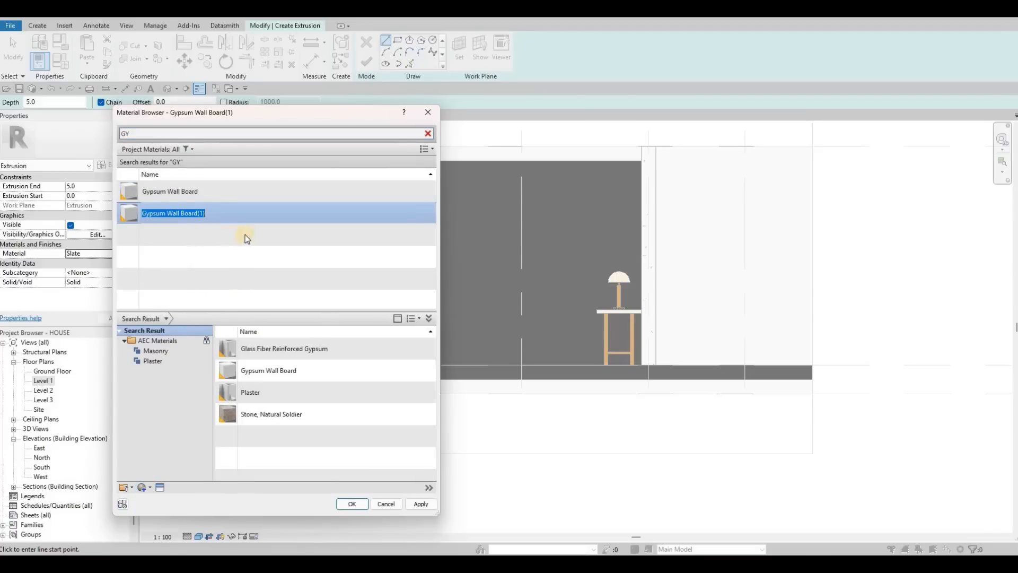
pyautogui.click(428, 507)
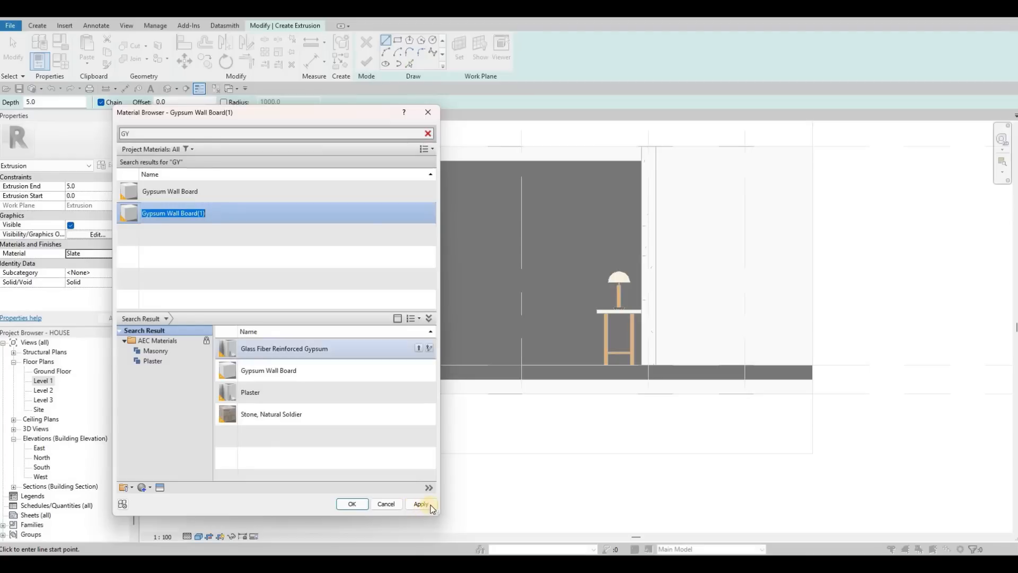
pyautogui.click(355, 505)
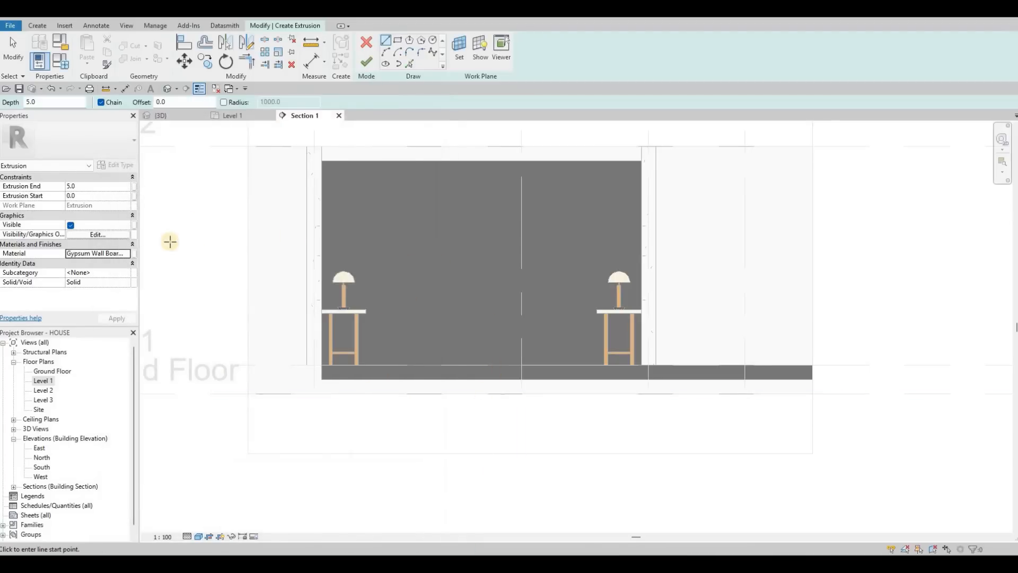
# Step: Sketch a rectangle about 1700 x 1400 mm from the floor on the wall between the two bedside tables
pyautogui.click(78, 224)
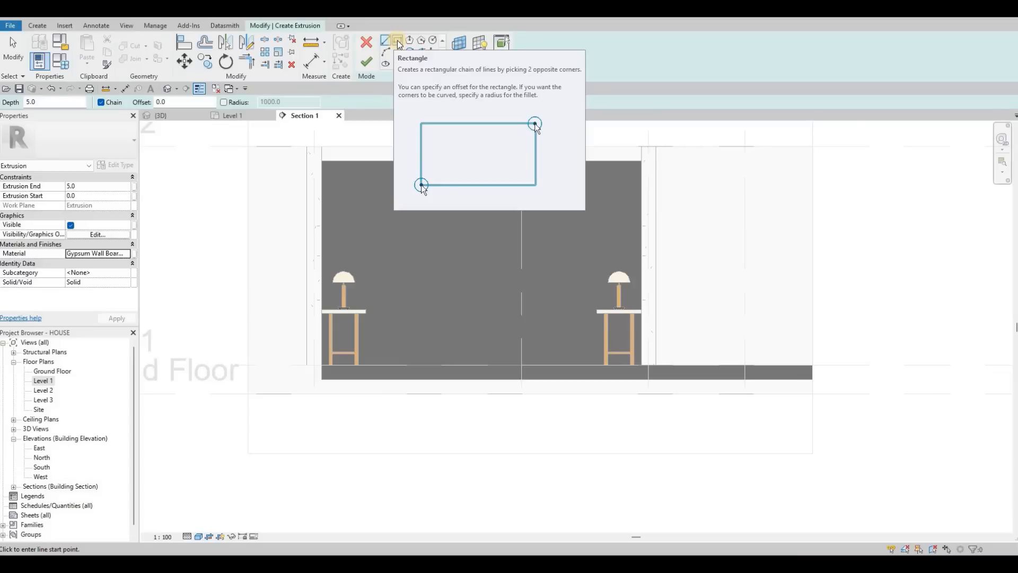
pyautogui.press('F1')
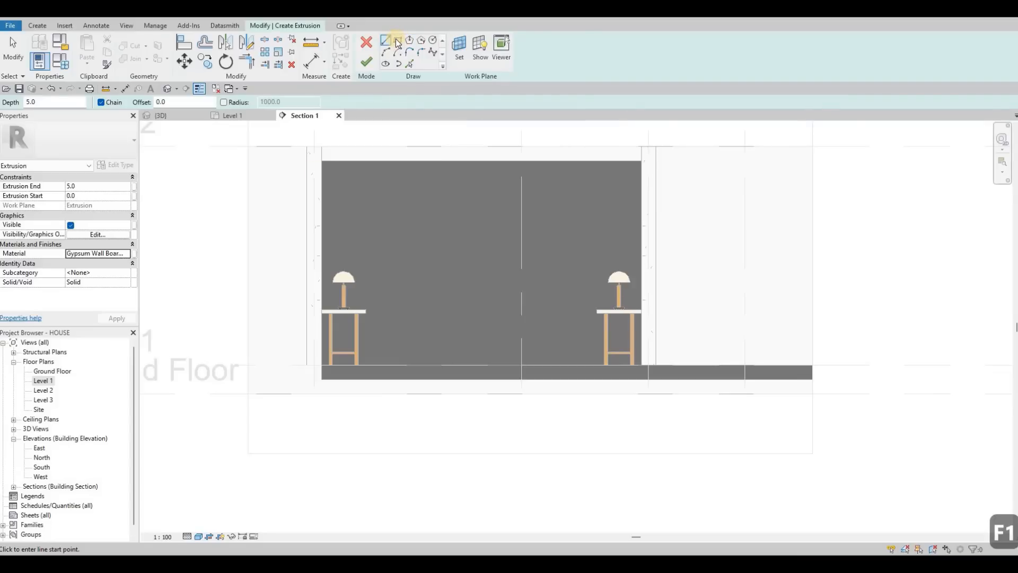
pyautogui.click(398, 42)
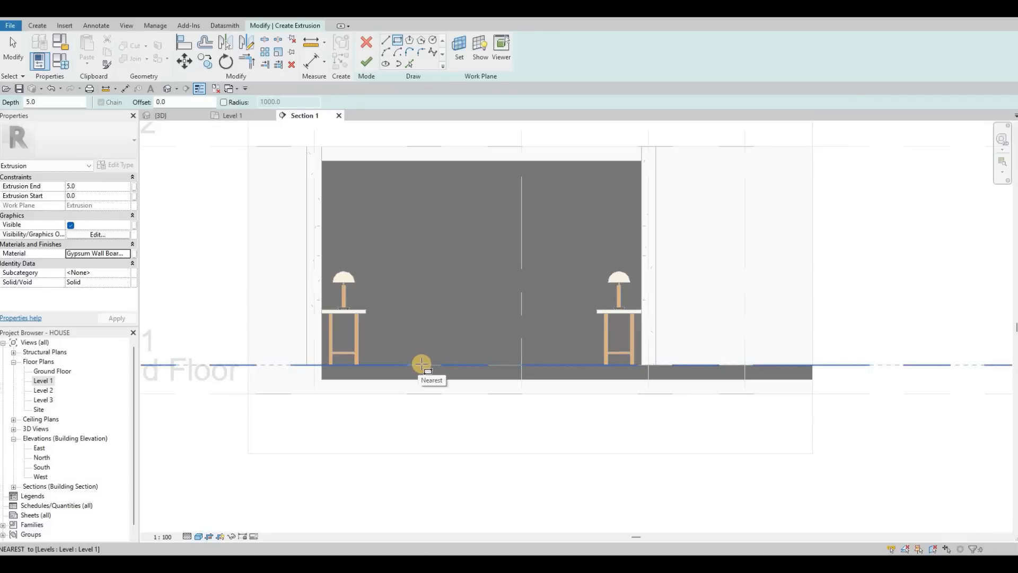
pyautogui.click(421, 364)
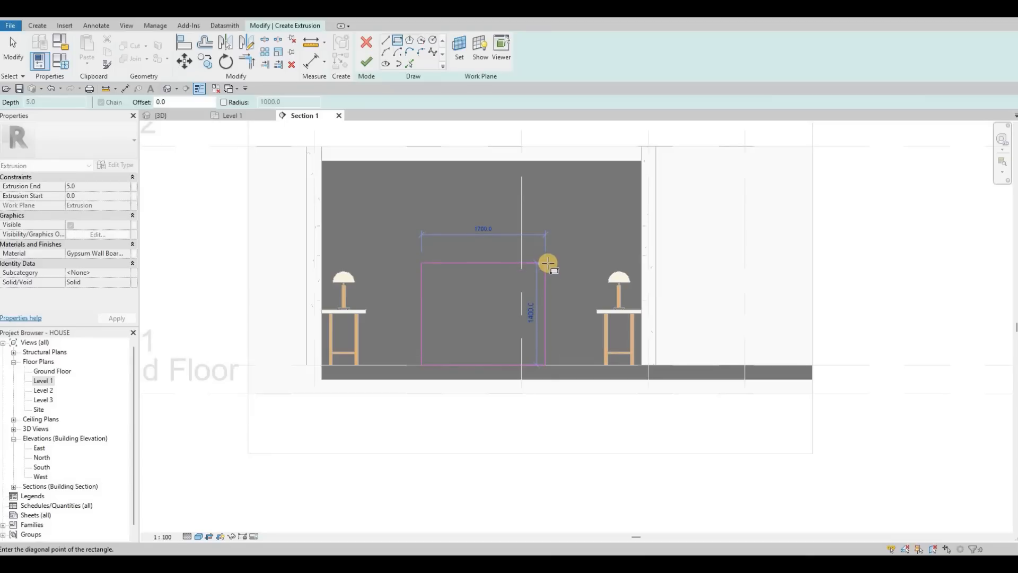
pyautogui.click(547, 262)
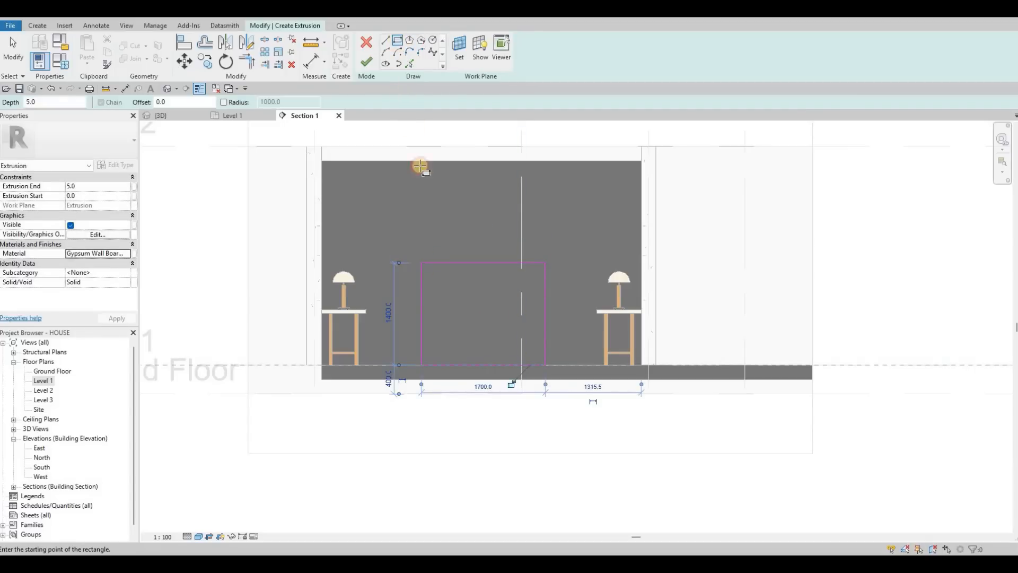
pyautogui.moveTo(170, 102); pyautogui.dragTo(94, 106)
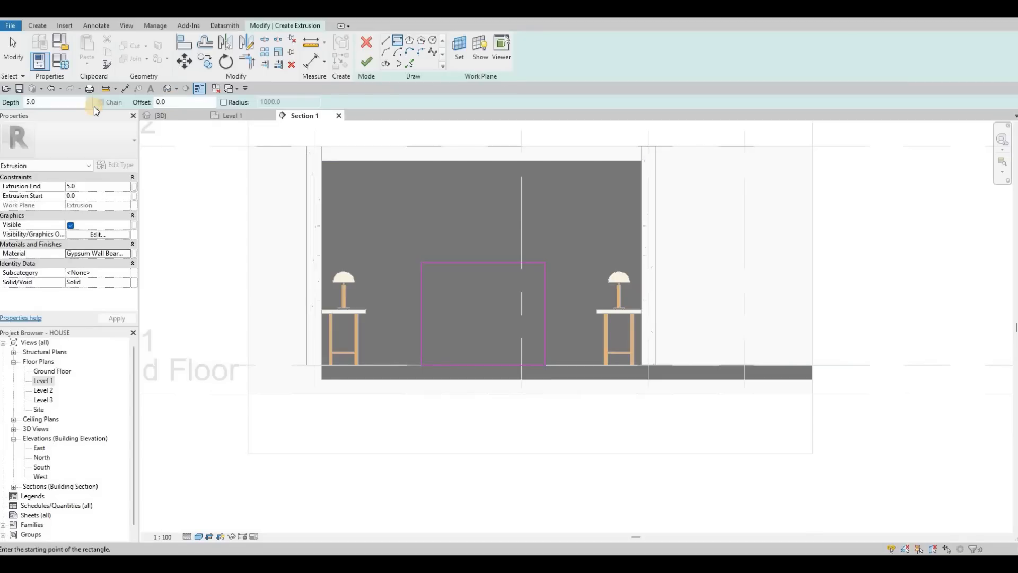
pyautogui.write('50')
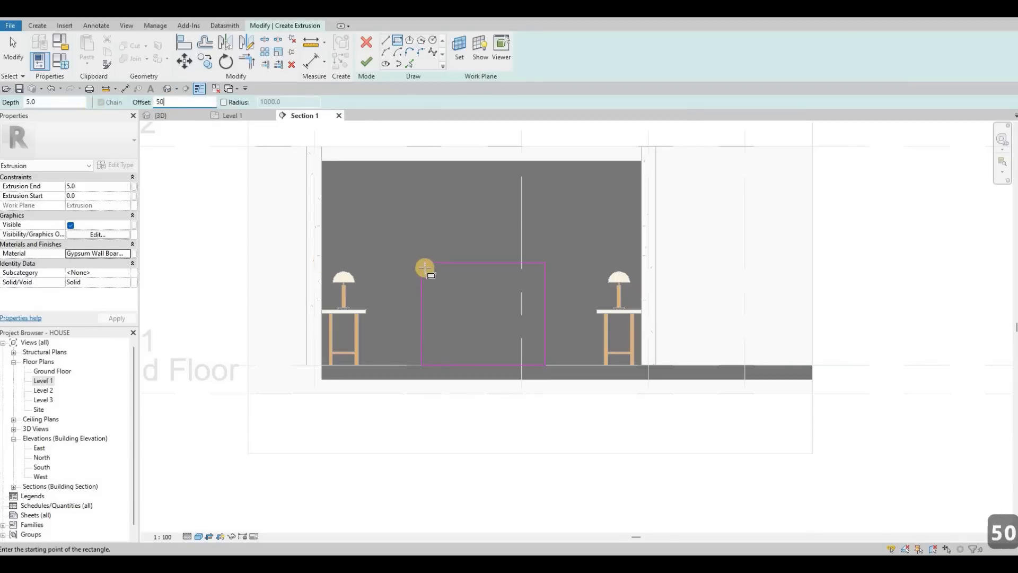
pyautogui.click(421, 263)
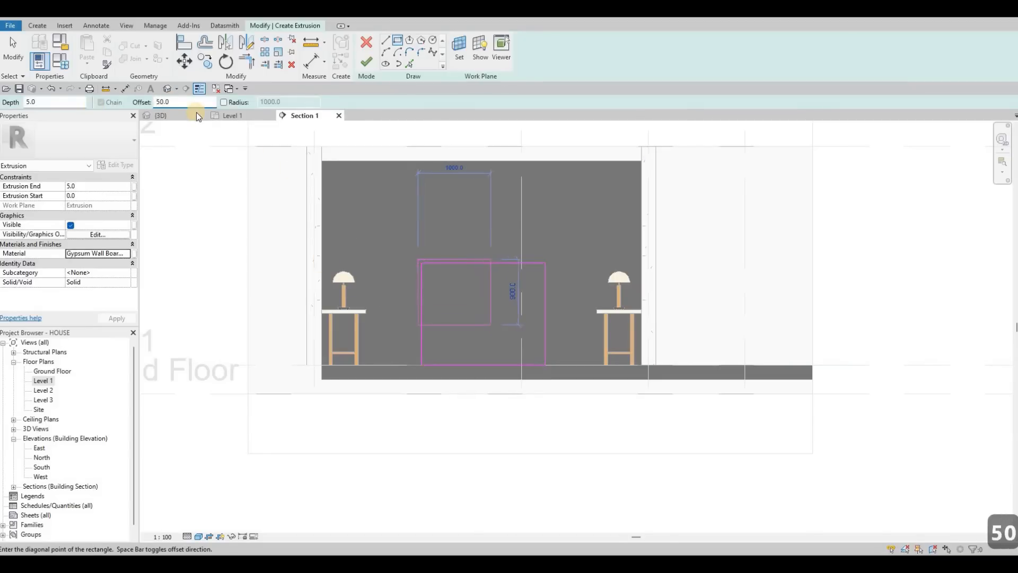
pyautogui.press('space')
pyautogui.press('F1')
pyautogui.press('Escape')
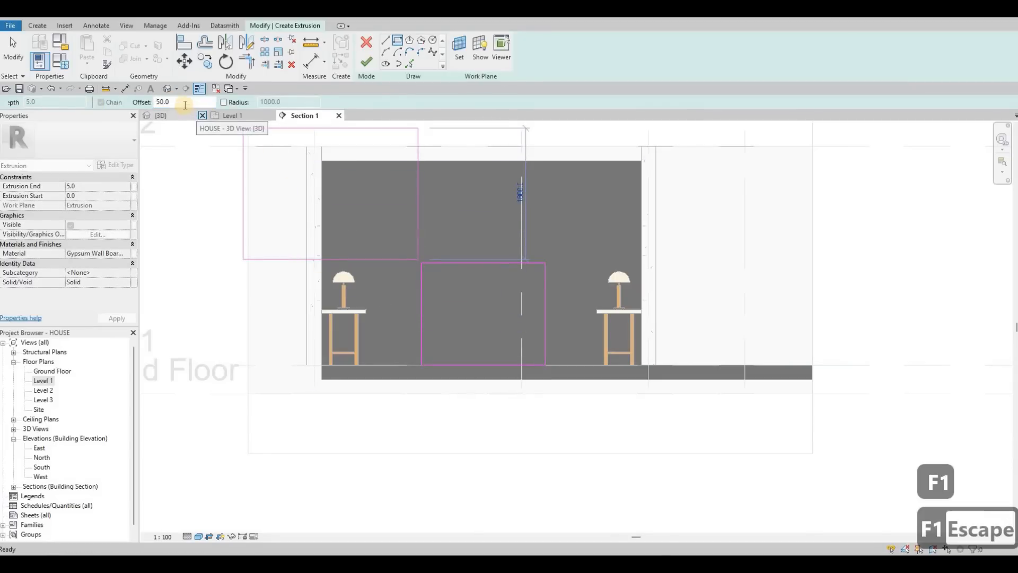
# Step: Sketch a second rectangle inset 200 mm inside the first one using a 200 mm offset
pyautogui.moveTo(141, 102); pyautogui.dragTo(102, 103)
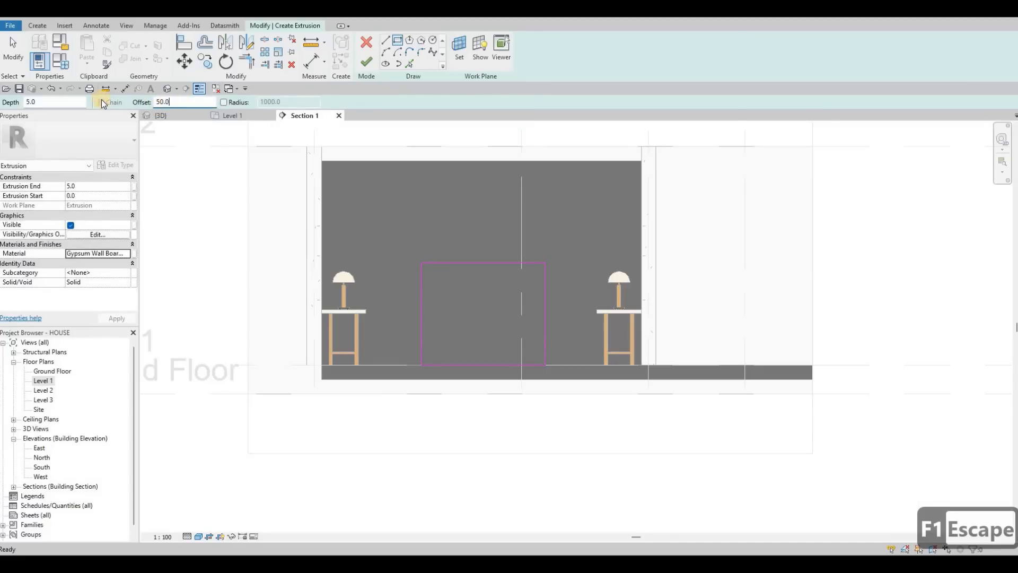
pyautogui.press('BackSpace')
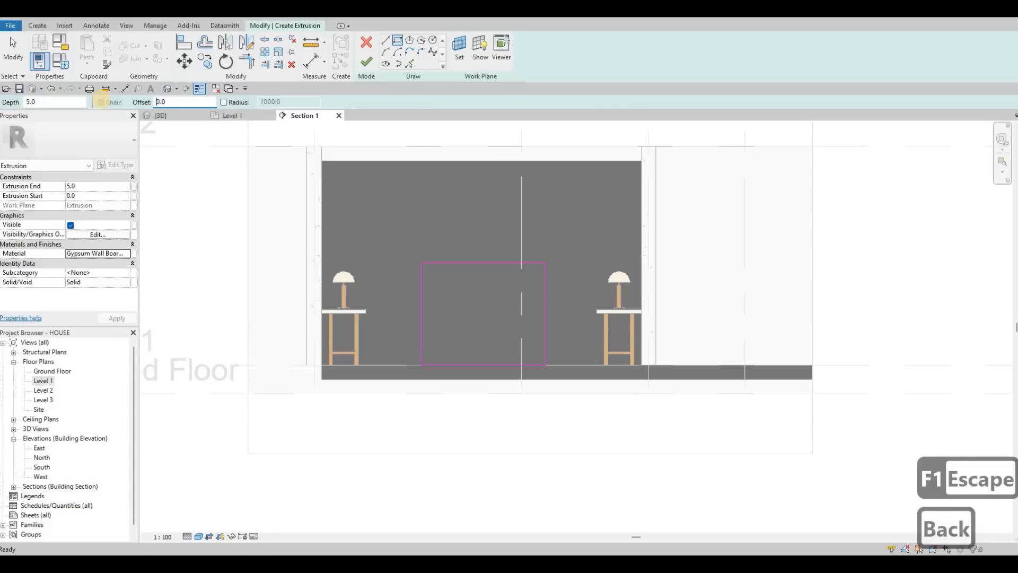
pyautogui.write('20')
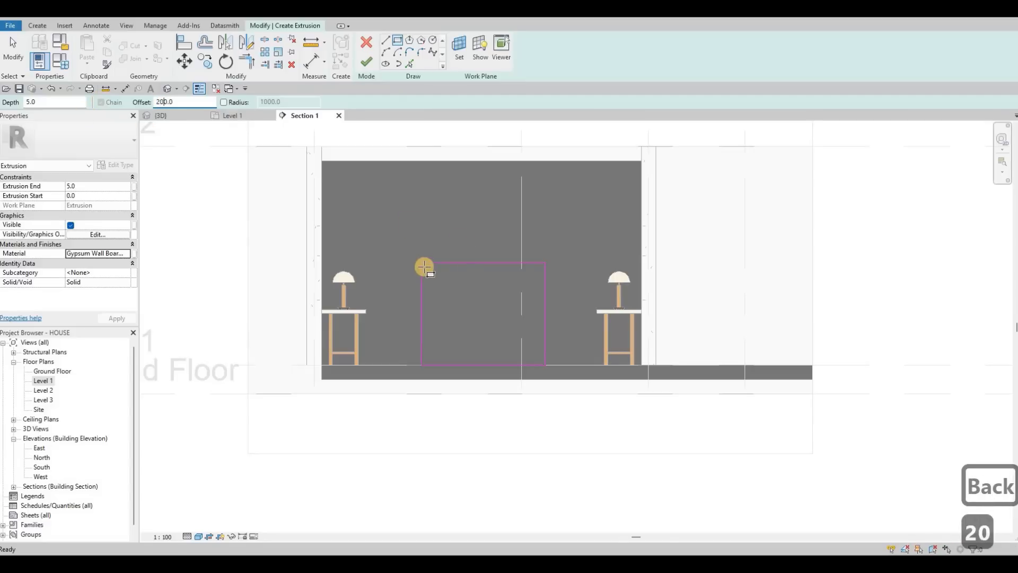
pyautogui.click(421, 263)
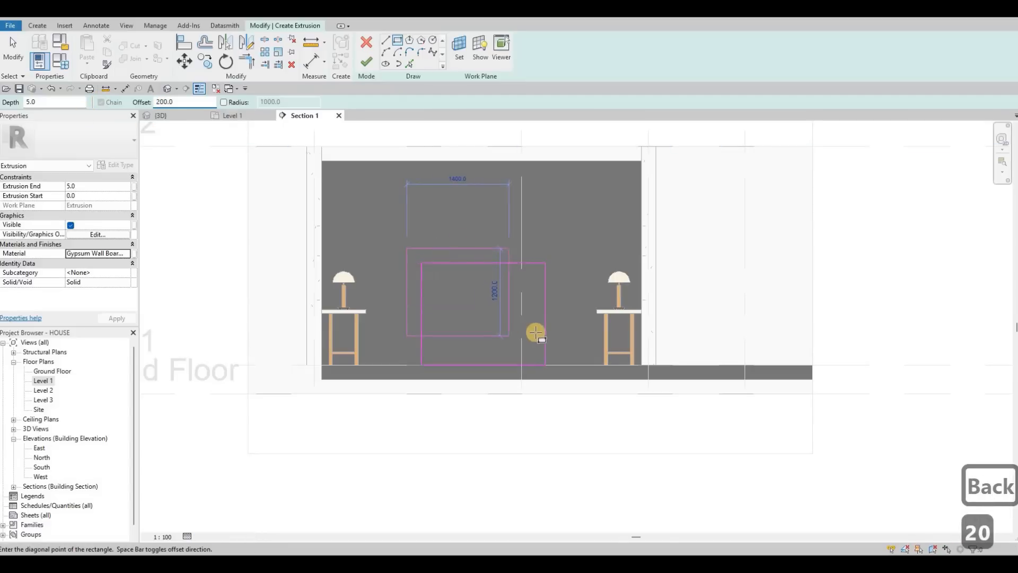
pyautogui.press('space')
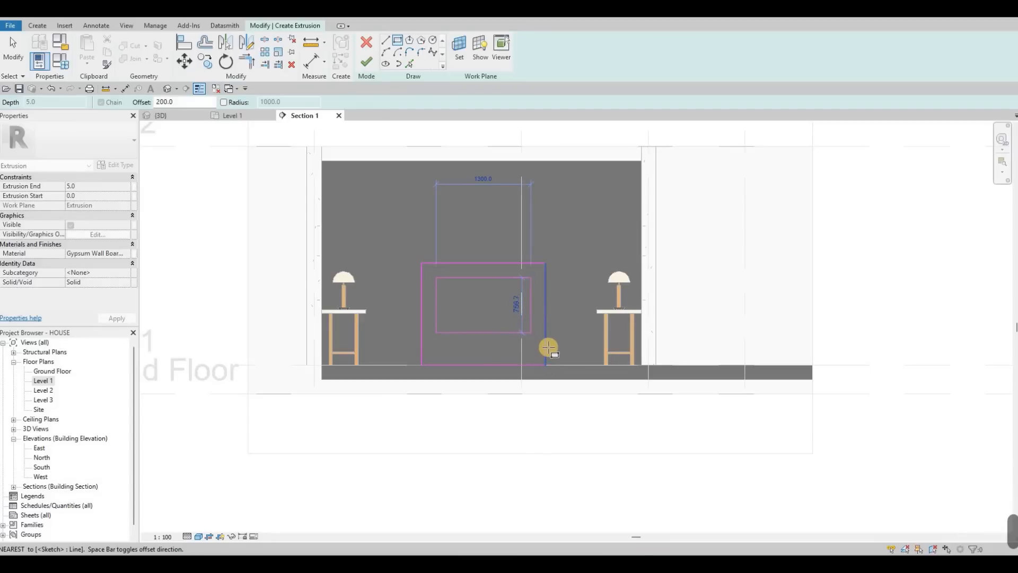
pyautogui.press('Escape')
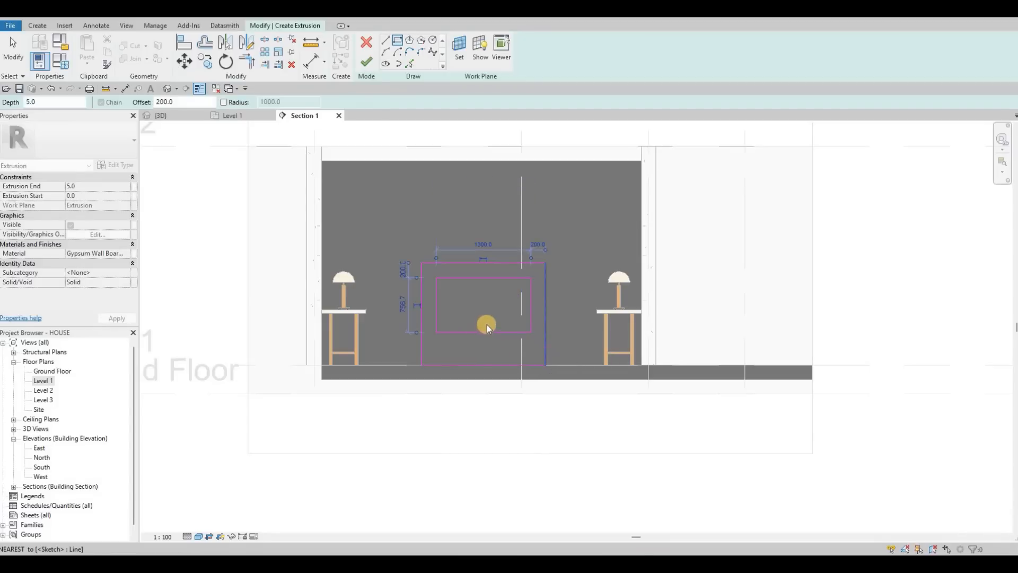
pyautogui.press('Escape')
# Step: Set the extrusion end to 300 mm
pyautogui.scroll(3, 285, 227)
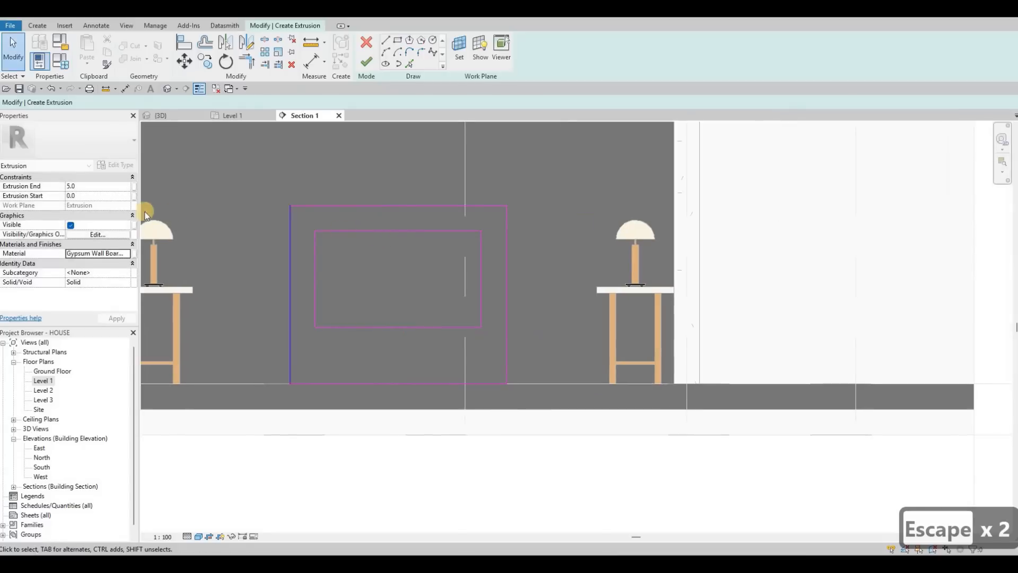
pyautogui.moveTo(446, 242); pyautogui.dragTo(517, 249, button='middle')
pyautogui.moveTo(281, 186); pyautogui.dragTo(262, 172, button='middle')
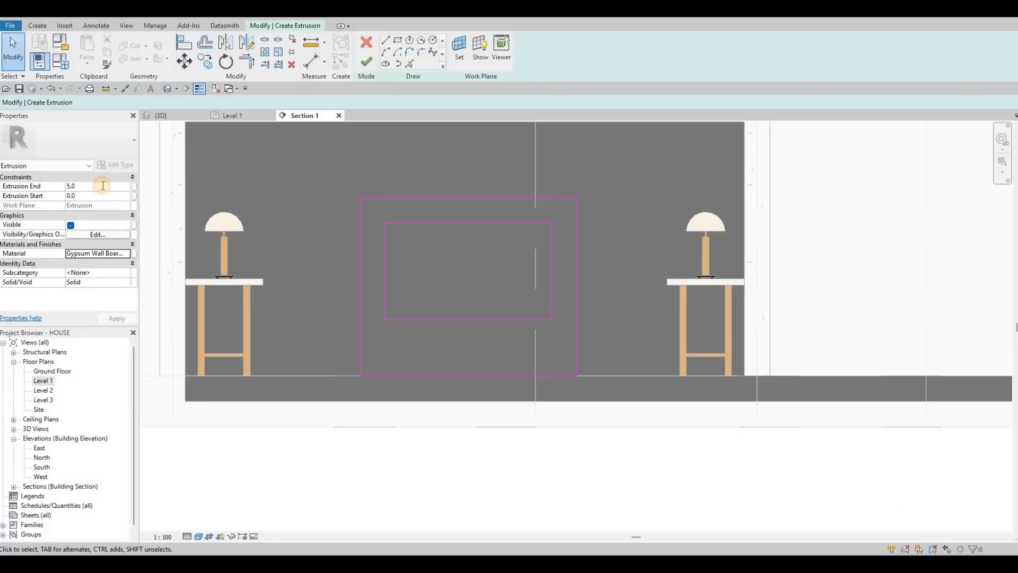
pyautogui.click(103, 186)
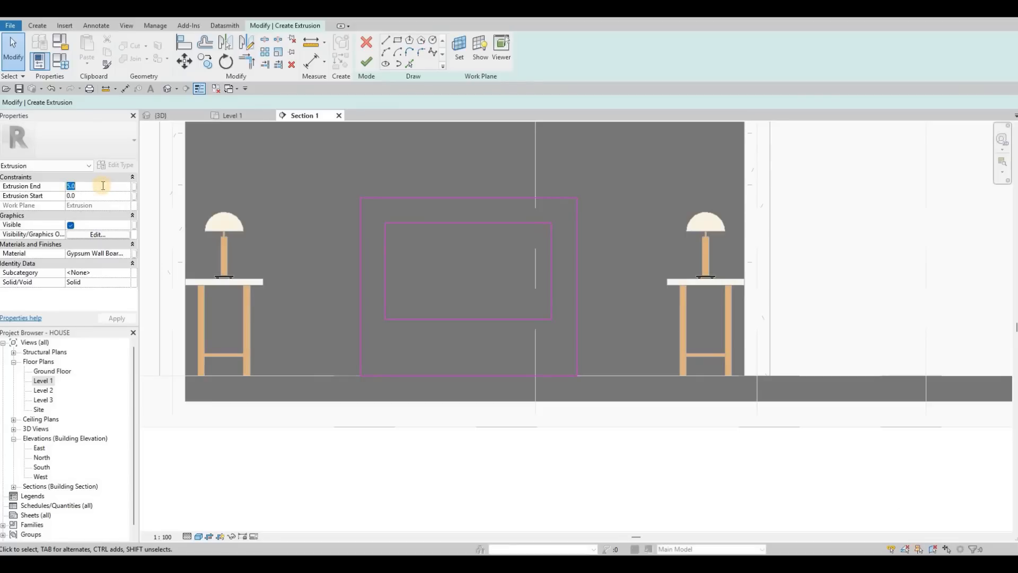
pyautogui.write('300')
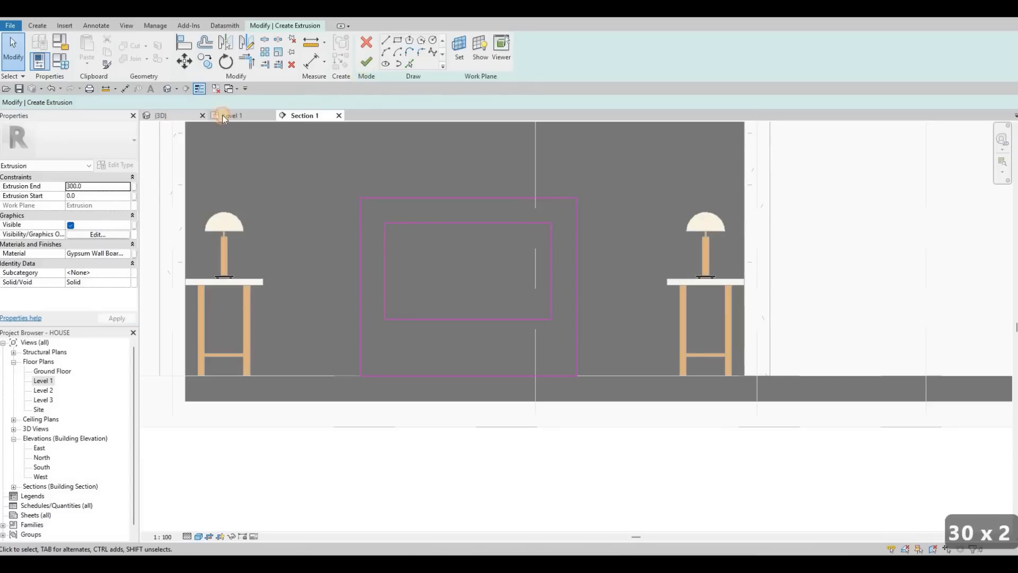
# Step: Try changing the extruded frame's depth by dragging its shape handle in 3D, then undo the change
pyautogui.click(163, 116)
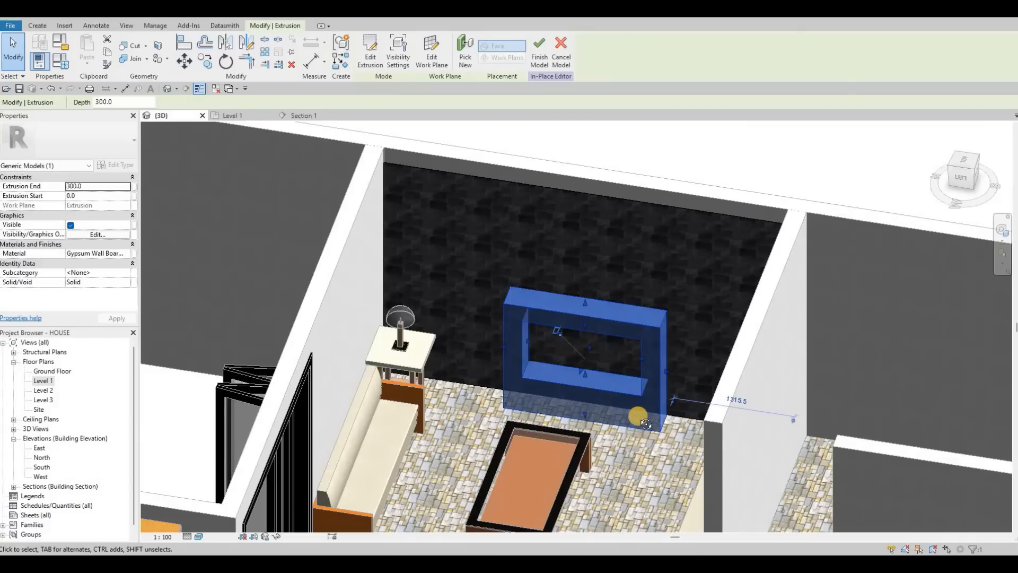
pyautogui.keyDown('shift'); pyautogui.moveTo(636, 413); pyautogui.dragTo(704, 298, button='middle'); pyautogui.keyUp('shift')
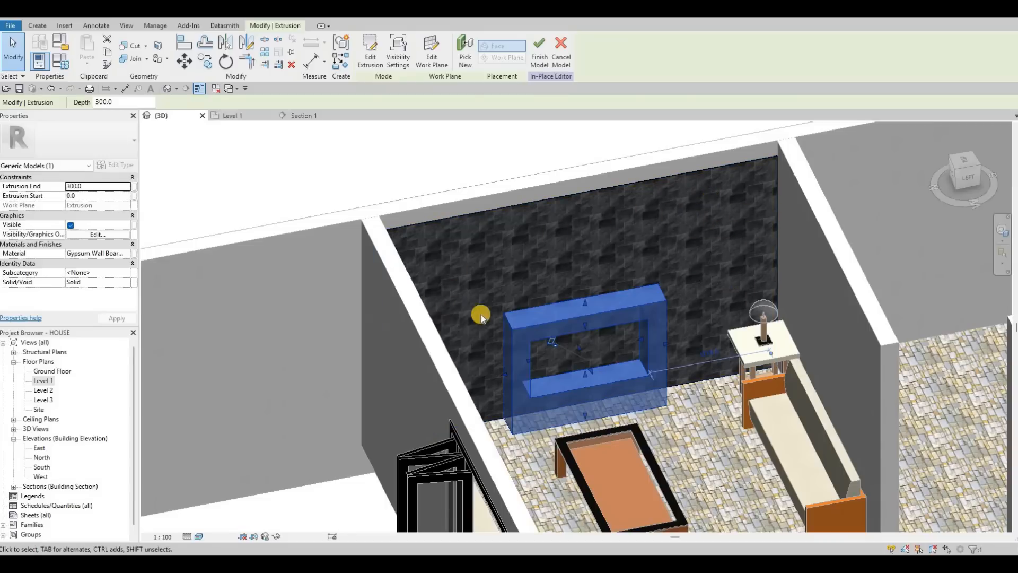
pyautogui.keyDown('shift'); pyautogui.moveTo(402, 295); pyautogui.dragTo(584, 366, button='middle'); pyautogui.keyUp('shift')
pyautogui.scroll(2, 577, 361)
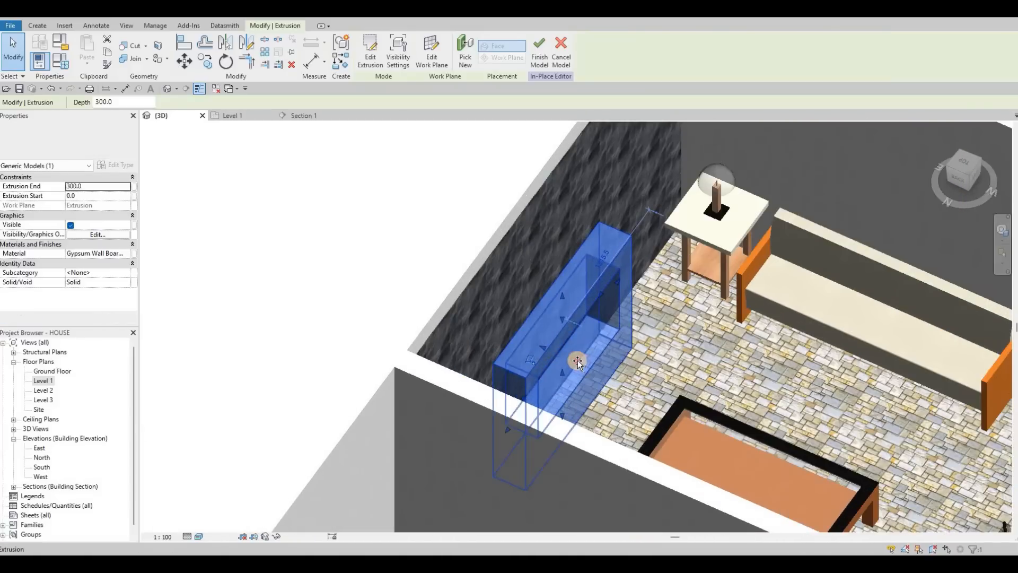
pyautogui.moveTo(575, 357); pyautogui.dragTo(551, 348)
pyautogui.keyDown('shift'); pyautogui.moveTo(536, 340); pyautogui.dragTo(652, 244, button='middle'); pyautogui.keyUp('shift')
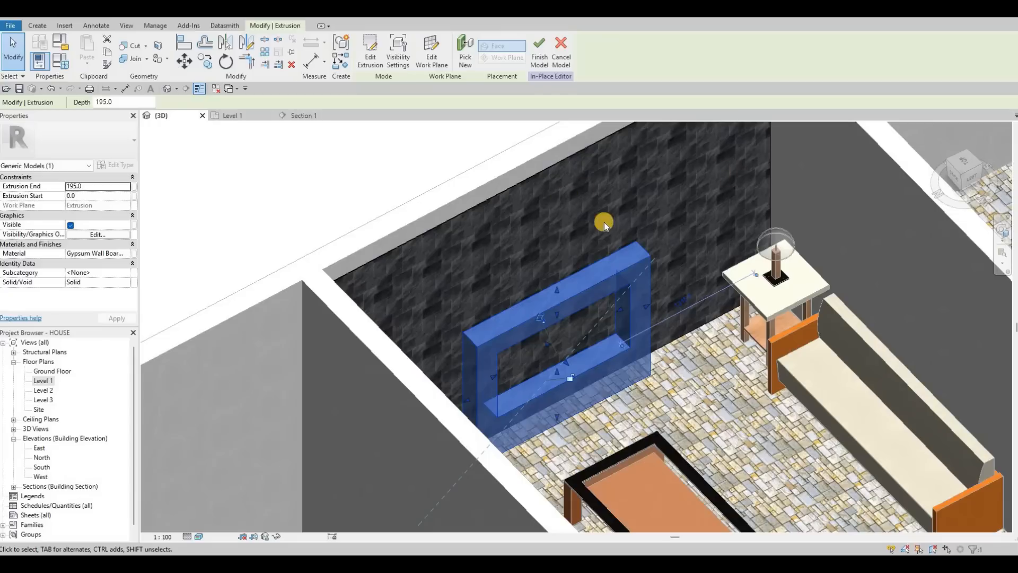
pyautogui.keyDown('shift'); pyautogui.moveTo(604, 222); pyautogui.dragTo(522, 224, button='middle'); pyautogui.keyUp('shift')
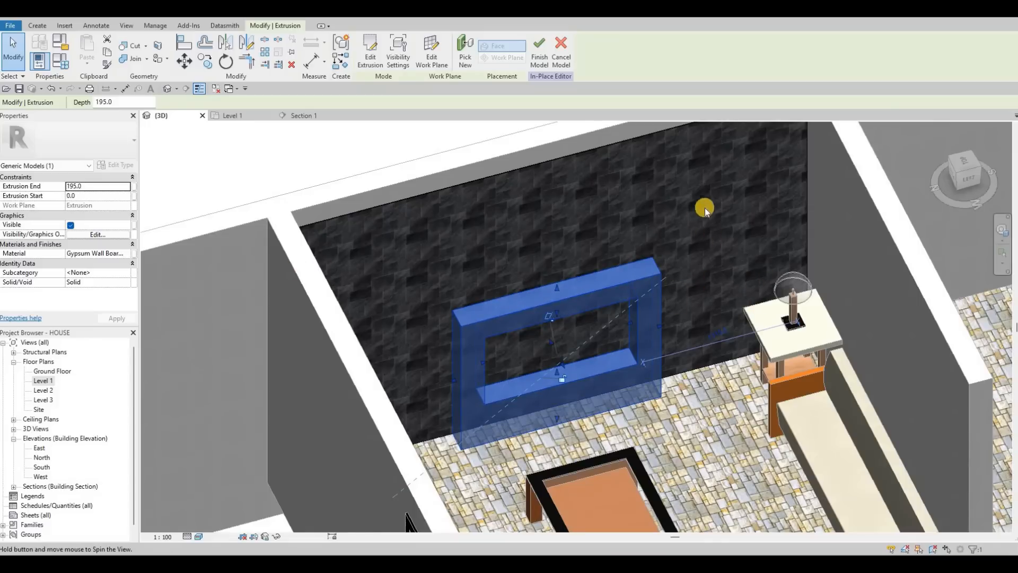
pyautogui.keyDown('shift'); pyautogui.moveTo(704, 208); pyautogui.dragTo(625, 309, button='middle'); pyautogui.keyUp('shift')
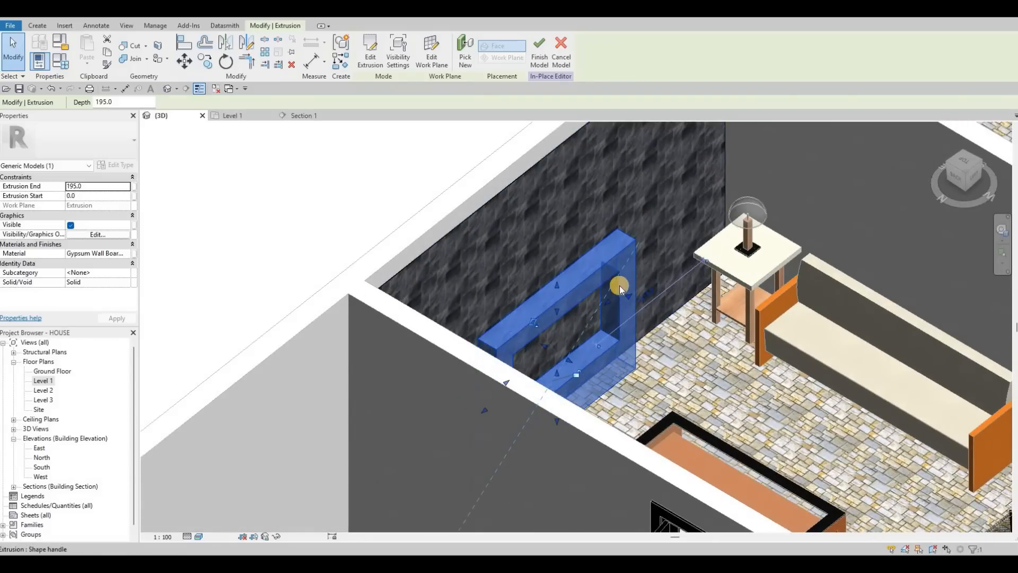
pyautogui.hotkey('ctrl', 'z')
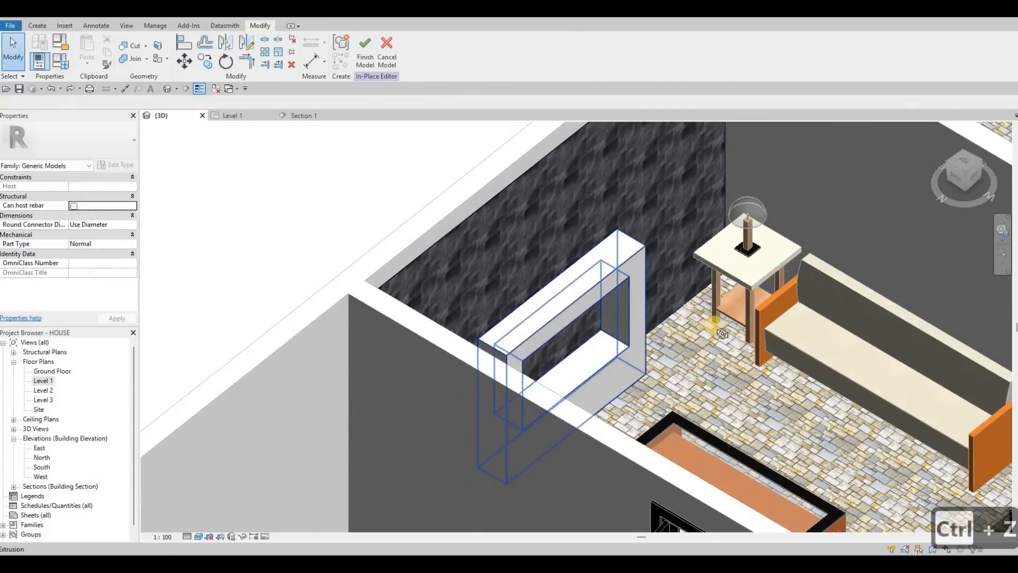
# Step: Start a Void Sweep in the frame model and pick the frame opening's inner edges as its path
pyautogui.keyDown('shift'); pyautogui.moveTo(602, 268); pyautogui.dragTo(434, 252, button='middle'); pyautogui.keyUp('shift')
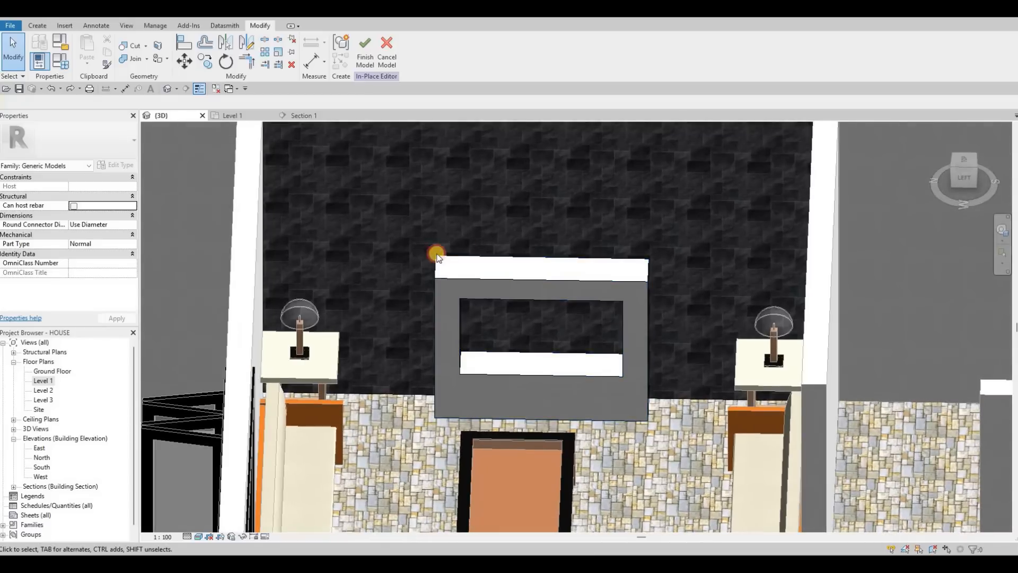
pyautogui.click(452, 197)
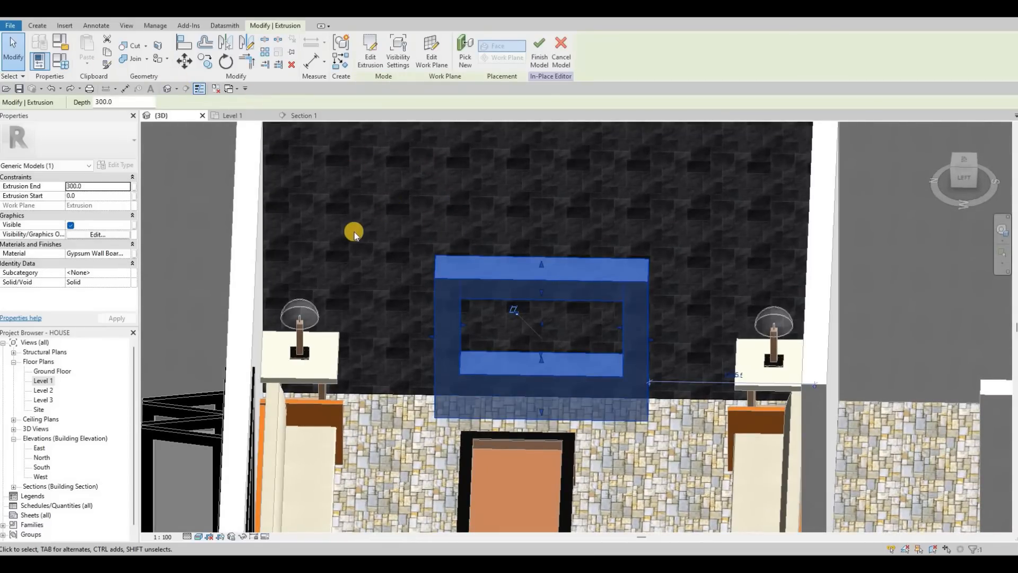
pyautogui.keyDown('shift'); pyautogui.moveTo(354, 233); pyautogui.dragTo(347, 233, button='middle'); pyautogui.keyUp('shift')
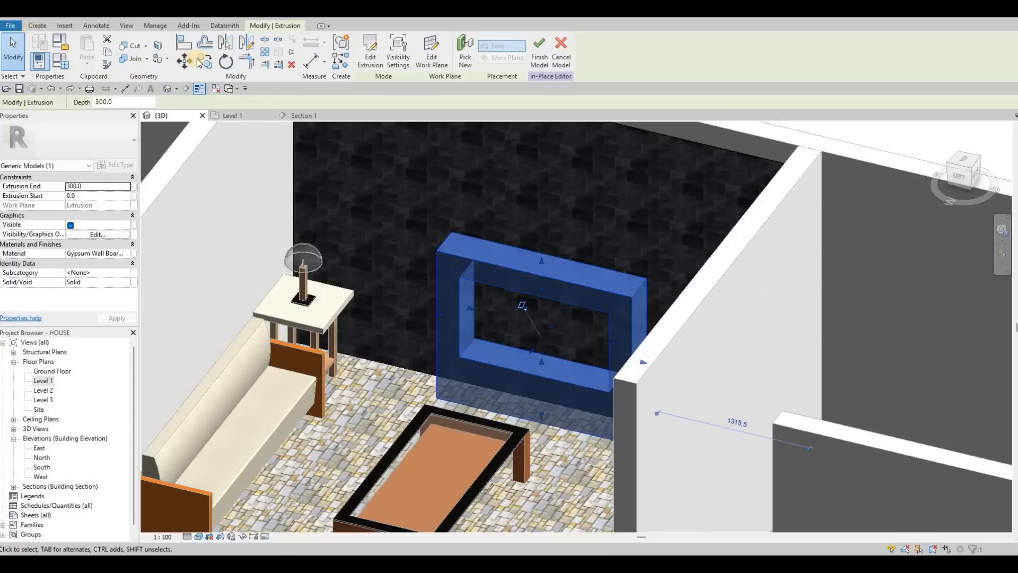
pyautogui.click(37, 26)
pyautogui.click(204, 53)
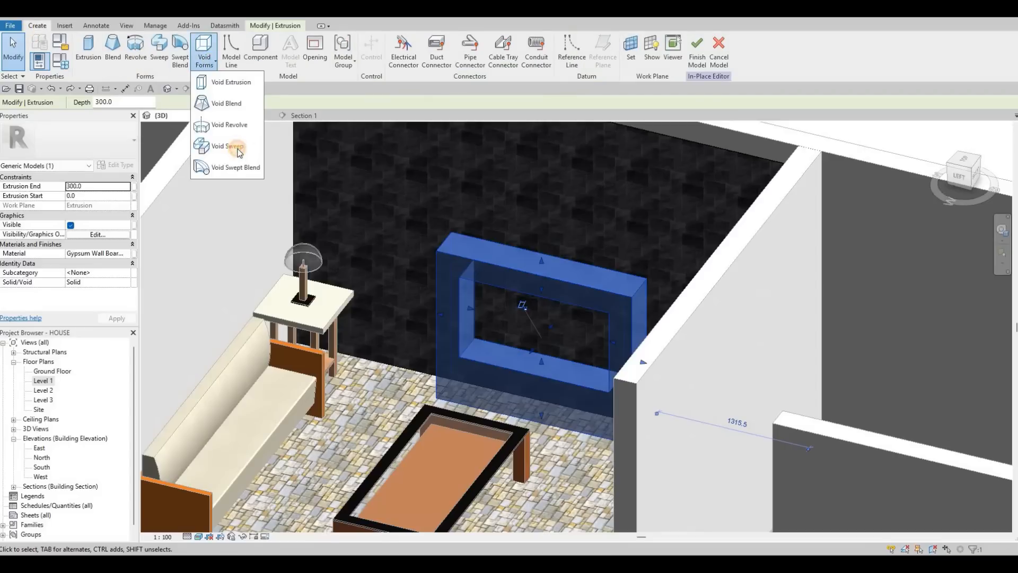
pyautogui.click(239, 152)
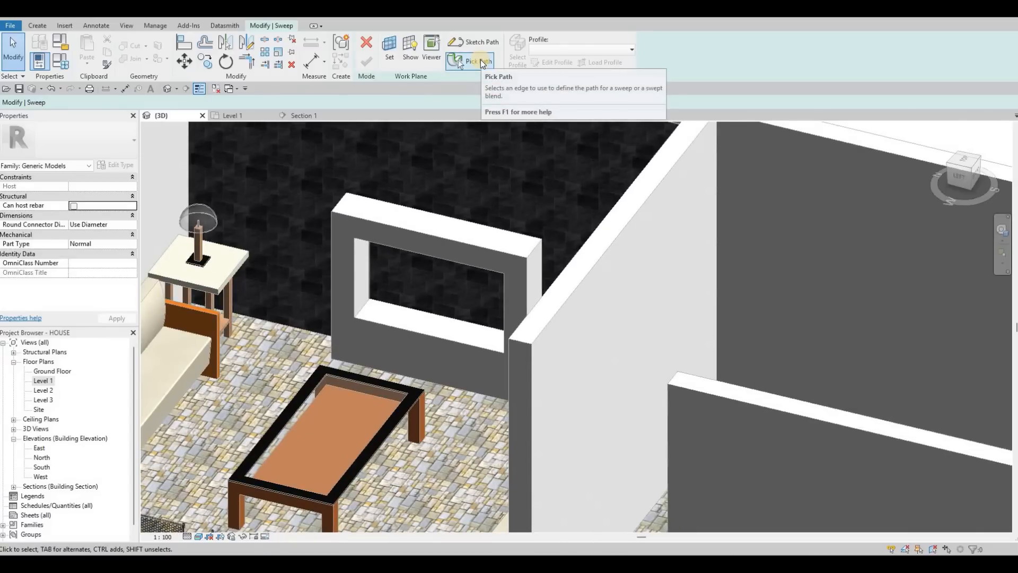
pyautogui.click(459, 62)
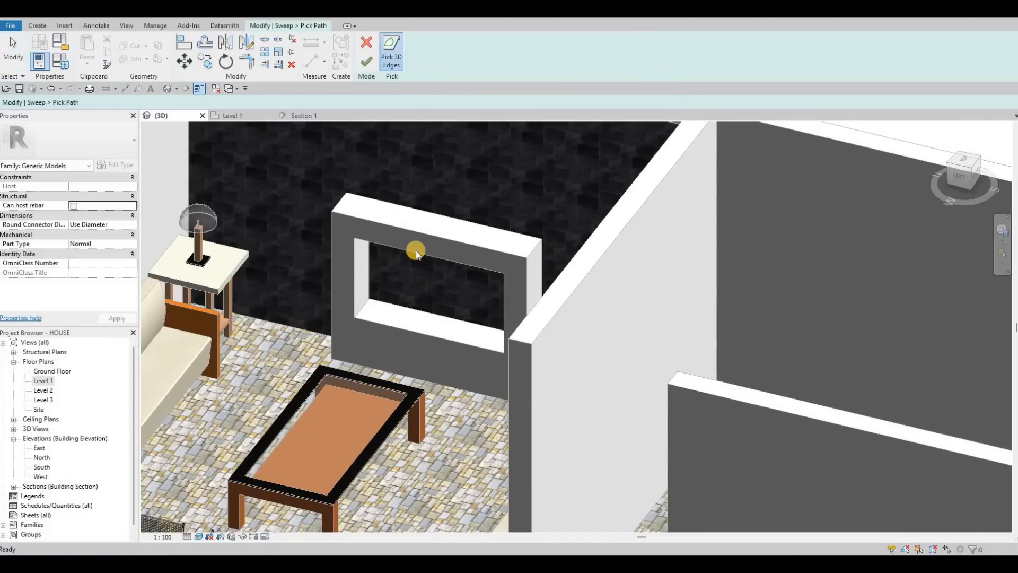
pyautogui.click(354, 266)
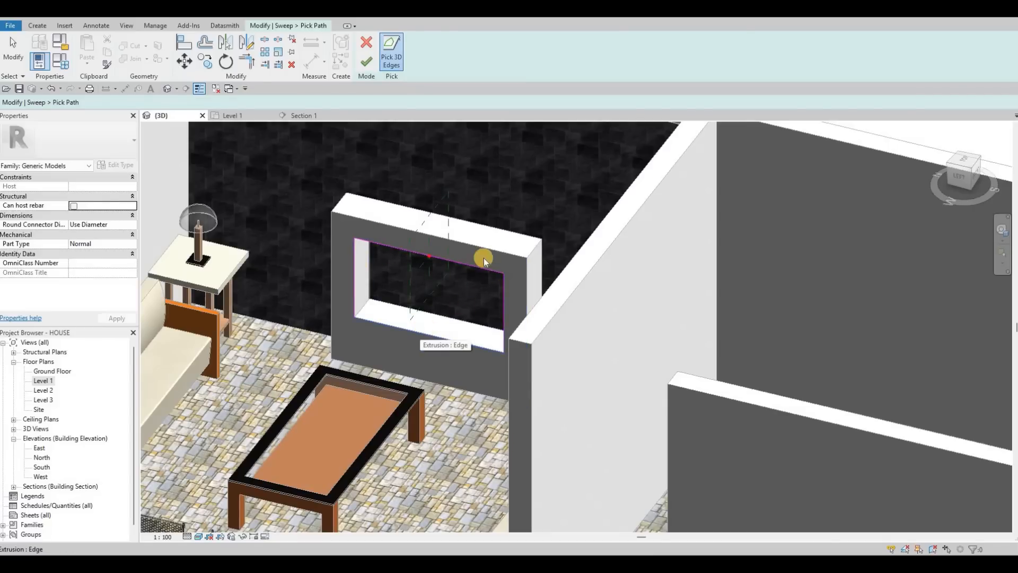
pyautogui.keyDown('shift'); pyautogui.moveTo(451, 266); pyautogui.dragTo(409, 231, button='middle'); pyautogui.keyUp('shift')
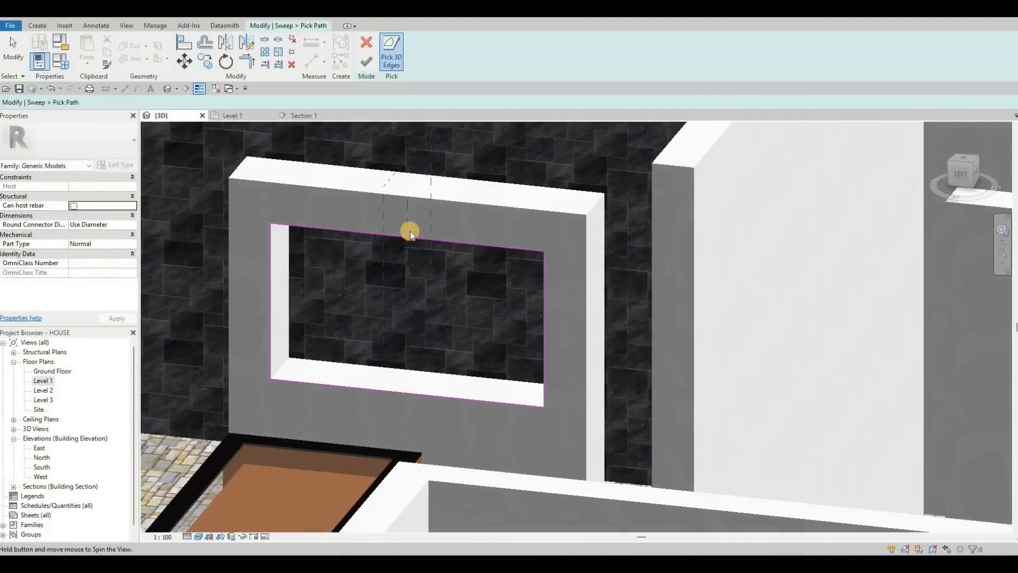
pyautogui.scroll(4, 397, 237)
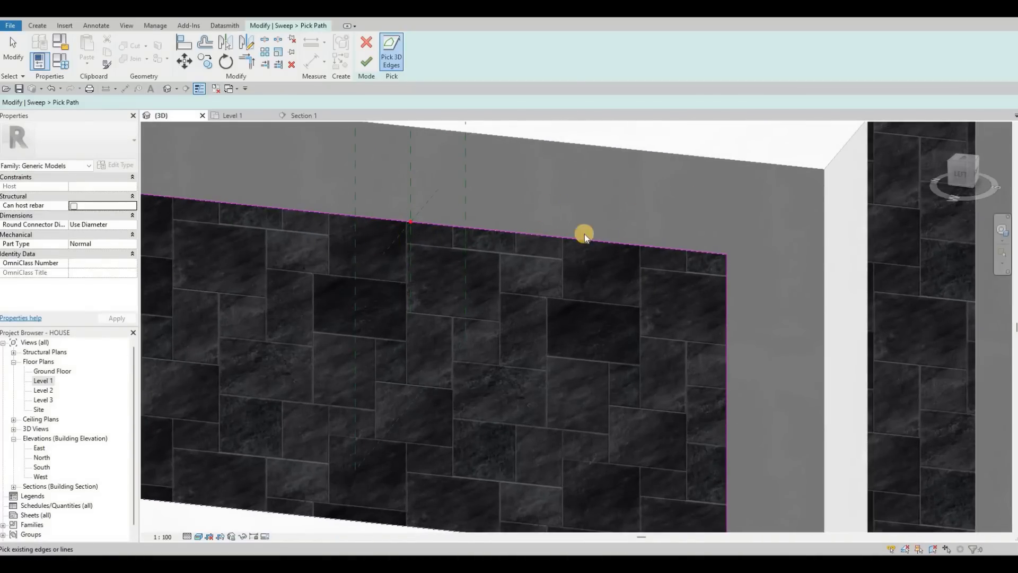
pyautogui.moveTo(549, 212); pyautogui.dragTo(598, 237, button='middle')
pyautogui.scroll(-1, 598, 237)
pyautogui.click(365, 63)
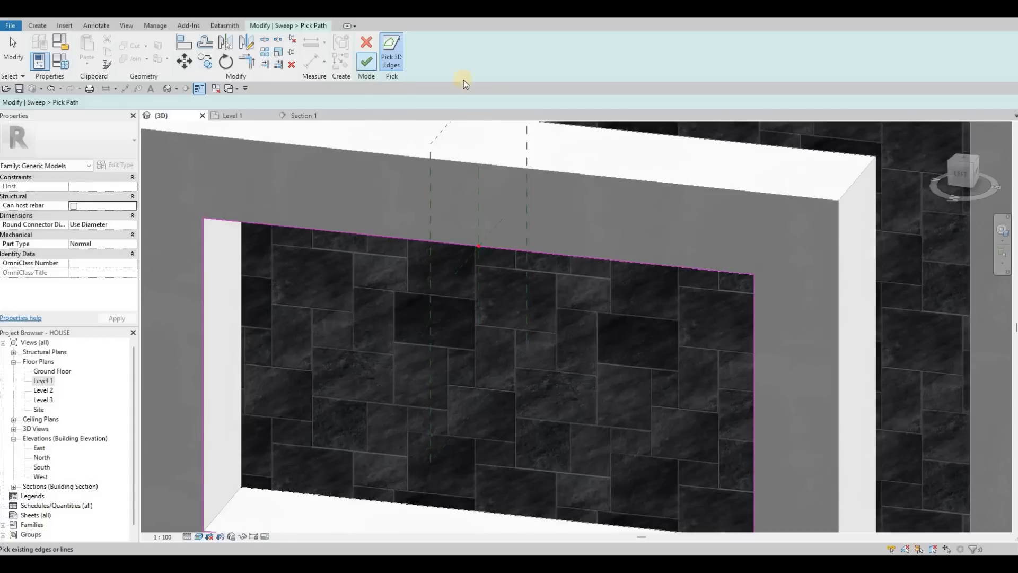
# Step: Sketch a small closed four-sided profile at the path's start point on the opening's top edge and finish the void sweep
pyautogui.click(515, 56)
pyautogui.click(281, 31)
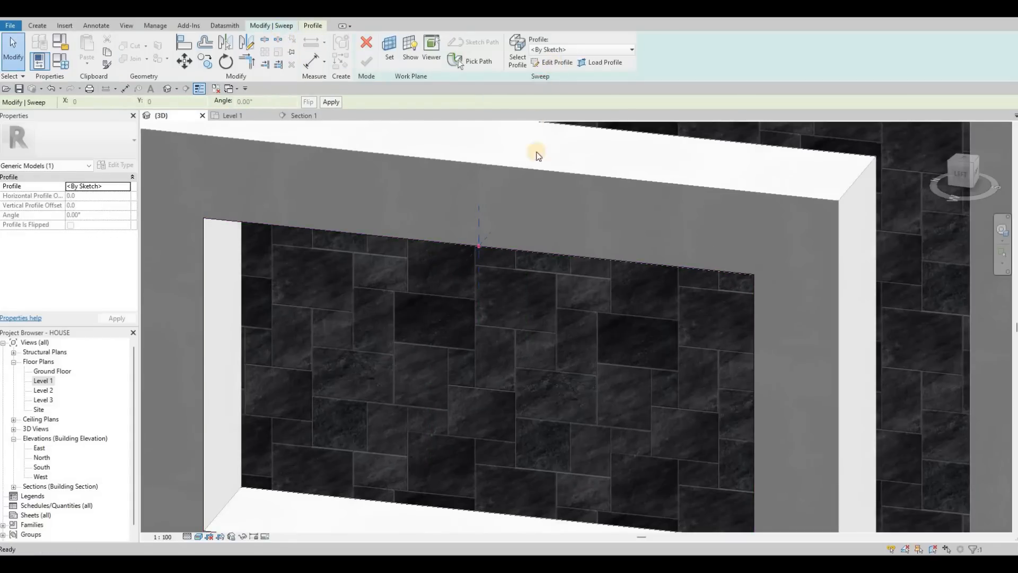
pyautogui.moveTo(472, 227)
pyautogui.keyDown('shift'); pyautogui.mouseDown(button='middle')
pyautogui.moveTo(673, 237)
pyautogui.moveTo(604, 257)
pyautogui.moveTo(611, 252)
pyautogui.moveTo(535, 250)
pyautogui.moveTo(552, 255)
pyautogui.mouseUp(button='middle'); pyautogui.keyUp('shift')
pyautogui.scroll(5, 536, 245)
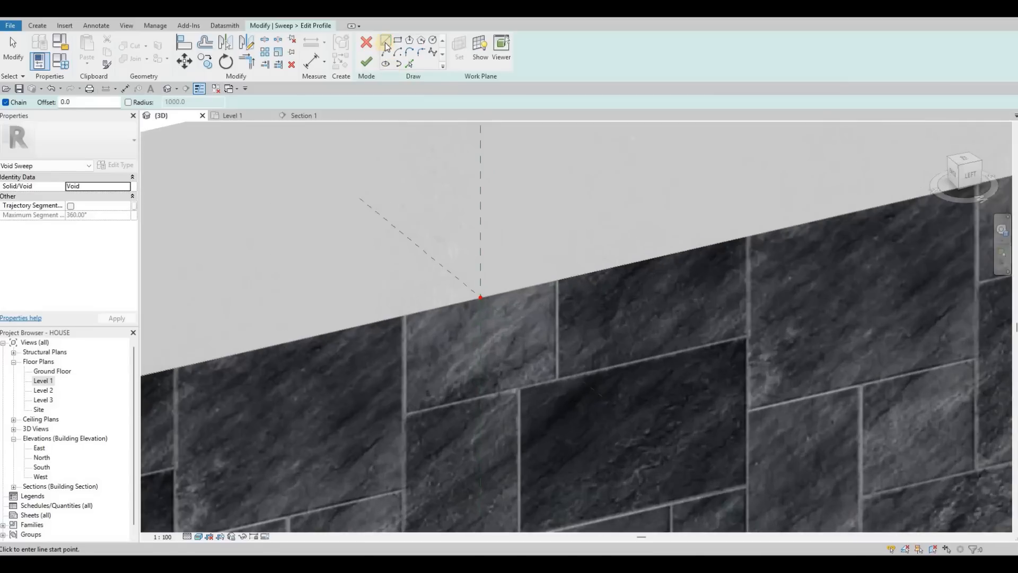
pyautogui.moveTo(450, 239); pyautogui.dragTo(540, 218, button='middle')
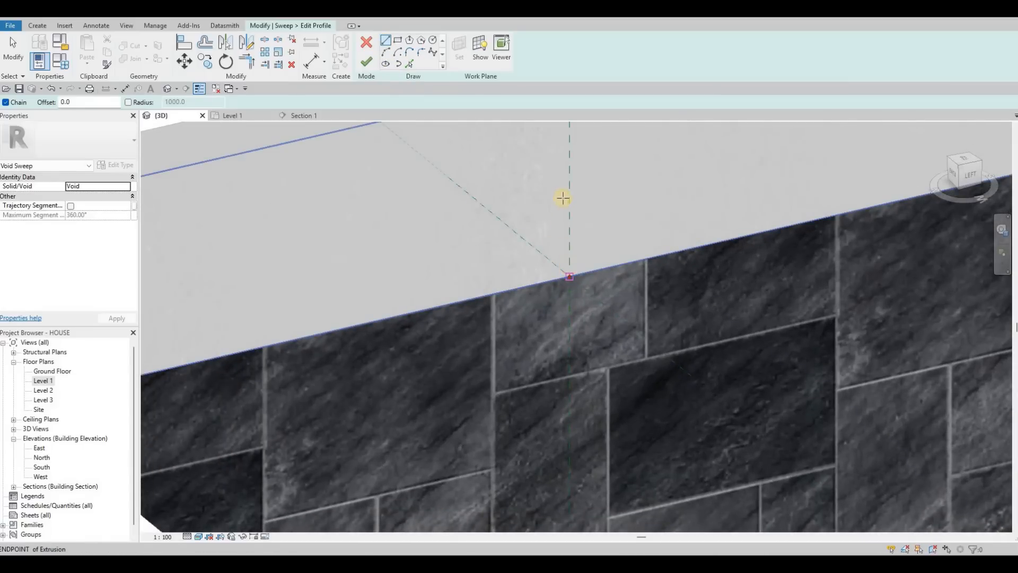
pyautogui.click(567, 154)
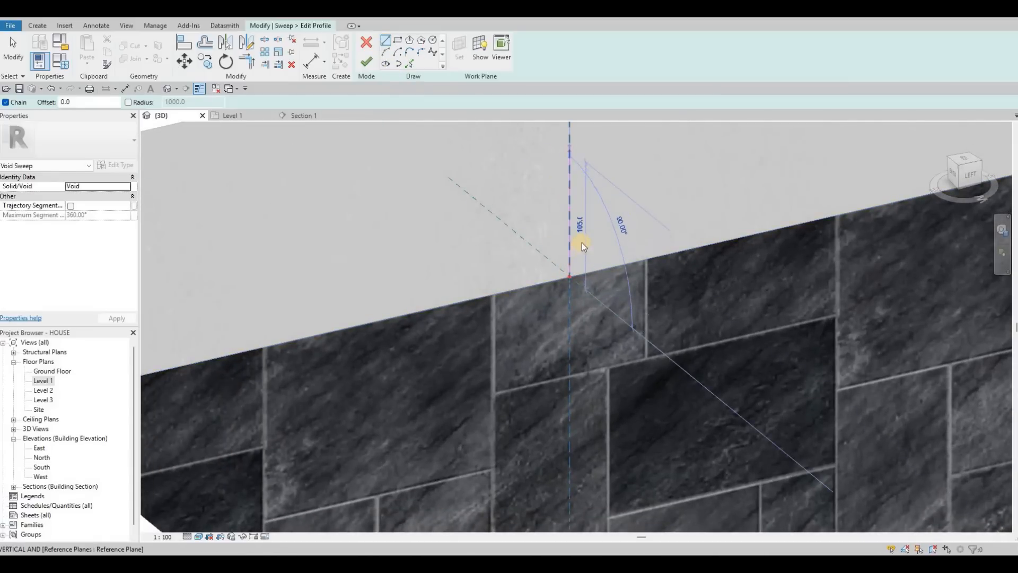
pyautogui.moveTo(566, 129); pyautogui.dragTo(581, 232, button='middle')
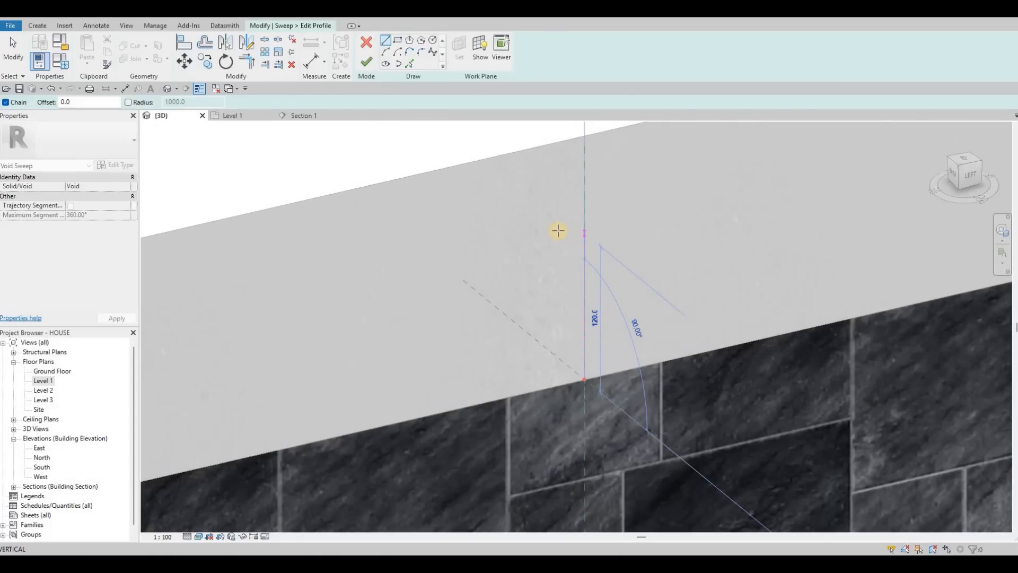
pyautogui.click(558, 230)
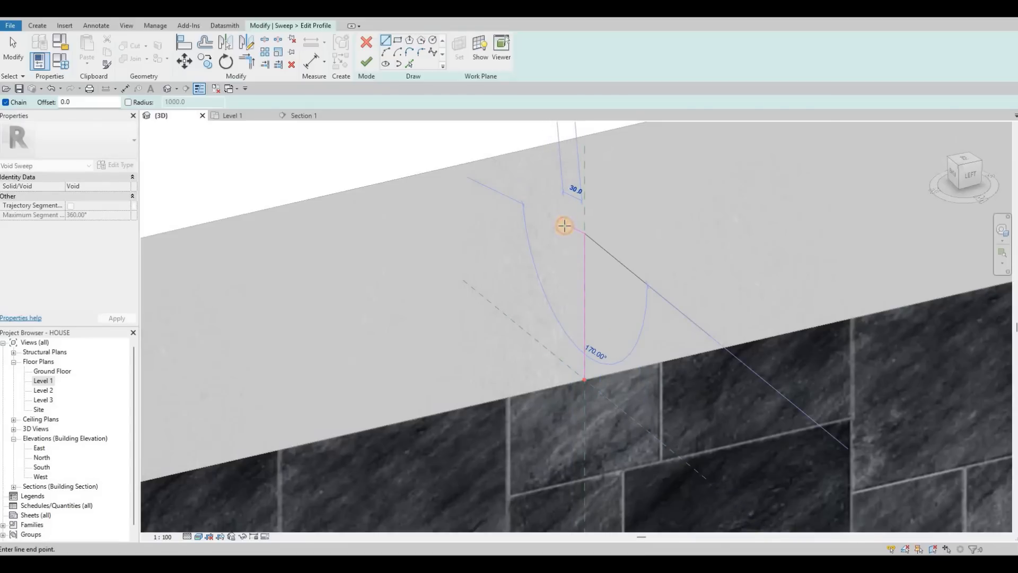
pyautogui.click(546, 253)
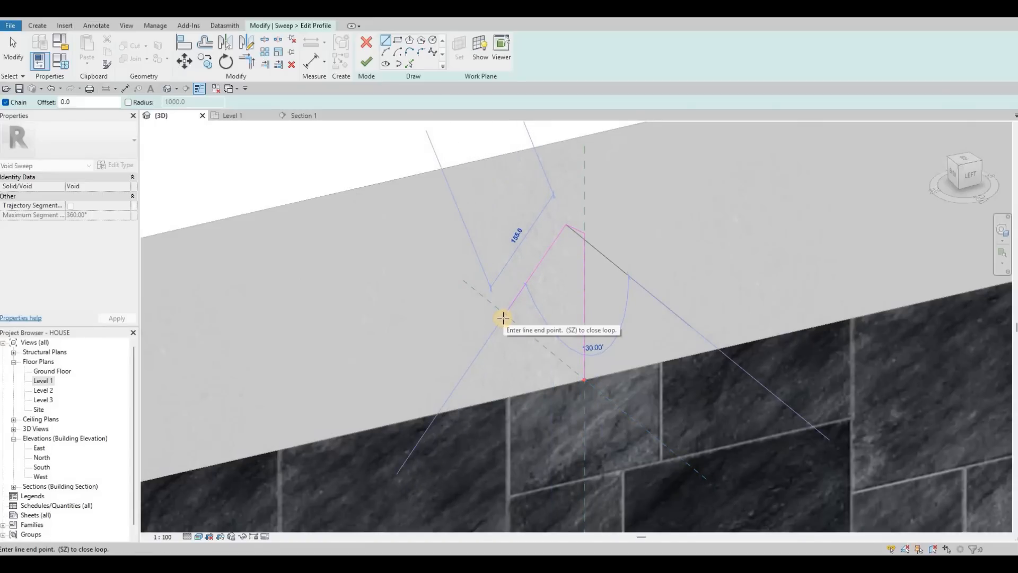
pyautogui.click(581, 362)
pyautogui.keyDown('shift'); pyautogui.moveTo(621, 383); pyautogui.dragTo(616, 404, button='middle'); pyautogui.keyUp('shift')
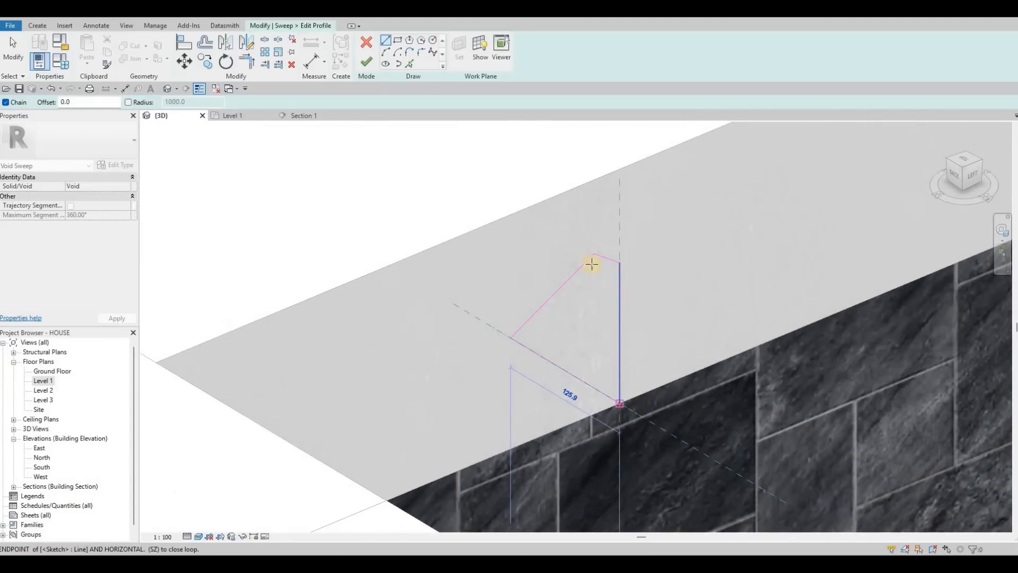
pyautogui.click(362, 65)
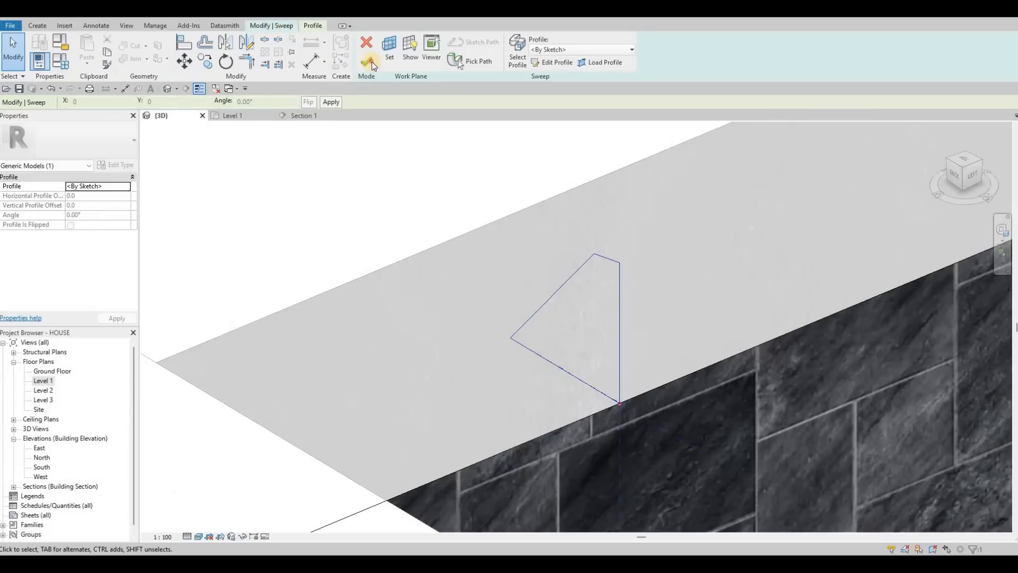
pyautogui.click(371, 62)
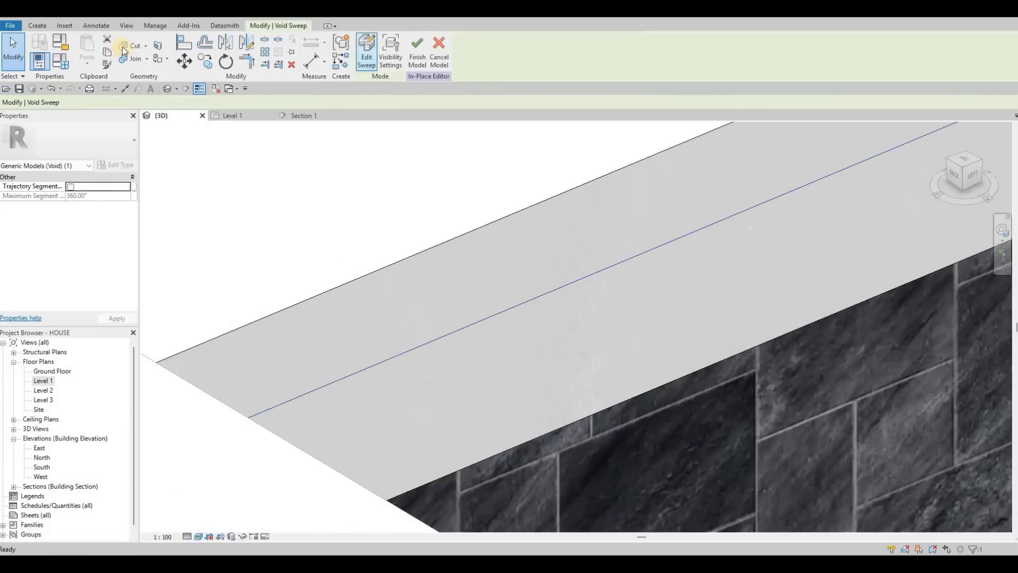
# Step: Cut the gypsum frame with the void sweep to chamfer the opening's inner edges, then return to the section view
pyautogui.click(124, 46)
pyautogui.click(520, 251)
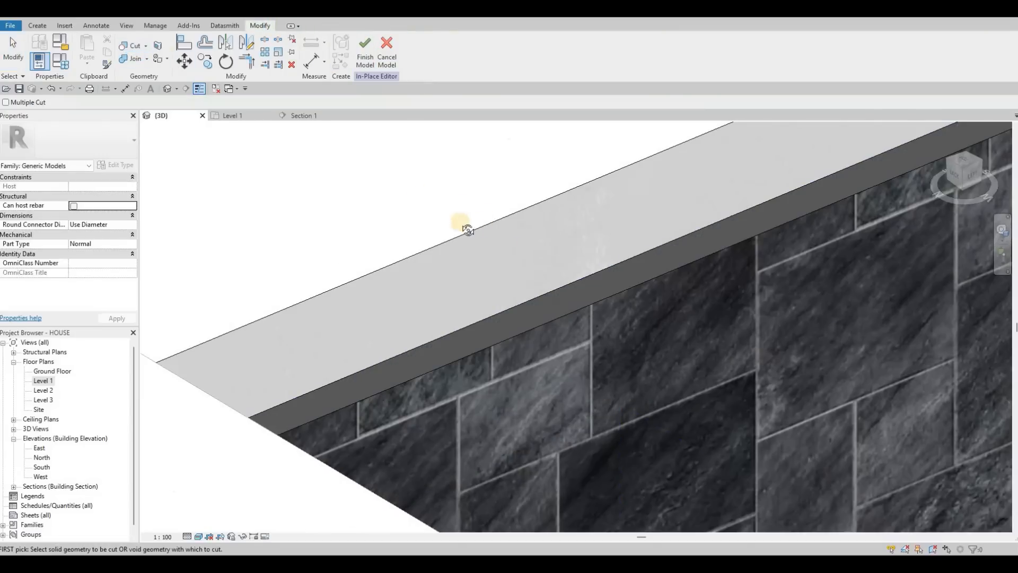
pyautogui.scroll(-3, 365, 221)
pyautogui.keyDown('shift'); pyautogui.moveTo(348, 249); pyautogui.dragTo(399, 149, button='middle'); pyautogui.keyUp('shift')
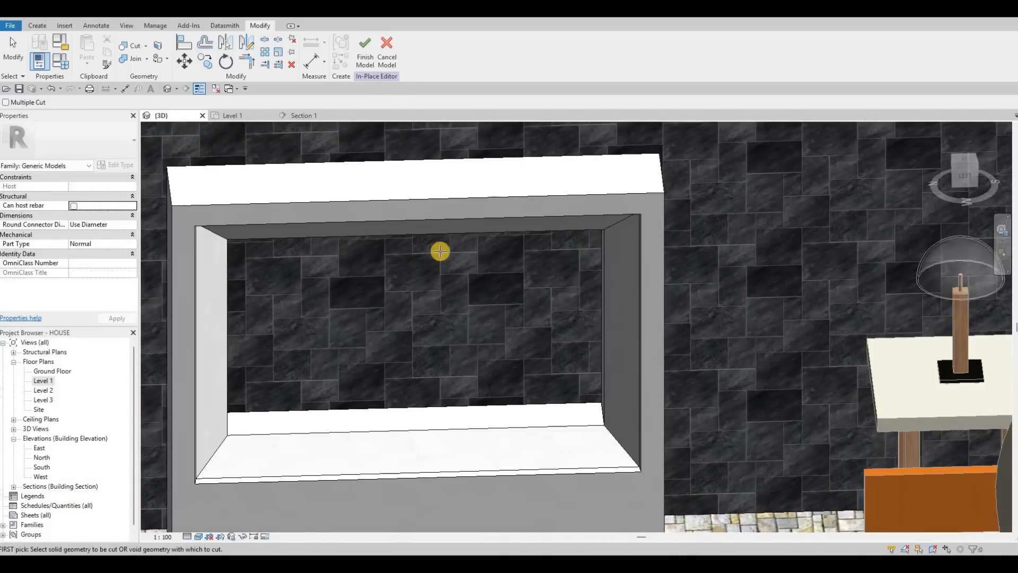
pyautogui.keyDown('shift'); pyautogui.moveTo(394, 245); pyautogui.dragTo(395, 388, button='middle'); pyautogui.keyUp('shift')
pyautogui.keyDown('shift'); pyautogui.moveTo(297, 372); pyautogui.dragTo(438, 382, button='middle'); pyautogui.keyUp('shift')
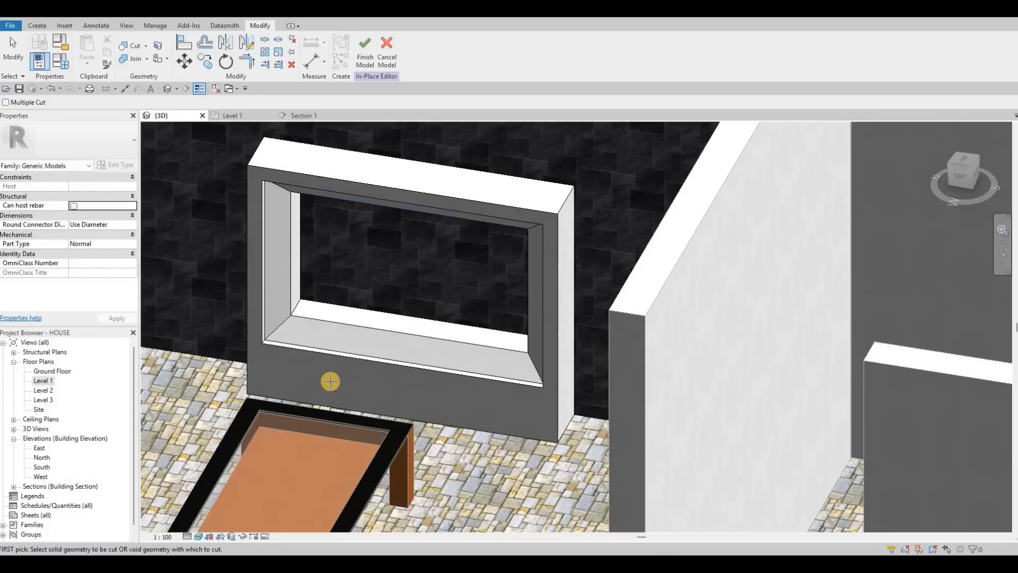
pyautogui.keyDown('shift'); pyautogui.moveTo(315, 366); pyautogui.dragTo(244, 301, button='middle'); pyautogui.keyUp('shift')
pyautogui.keyDown('shift'); pyautogui.moveTo(339, 349); pyautogui.dragTo(264, 361, button='middle'); pyautogui.keyUp('shift')
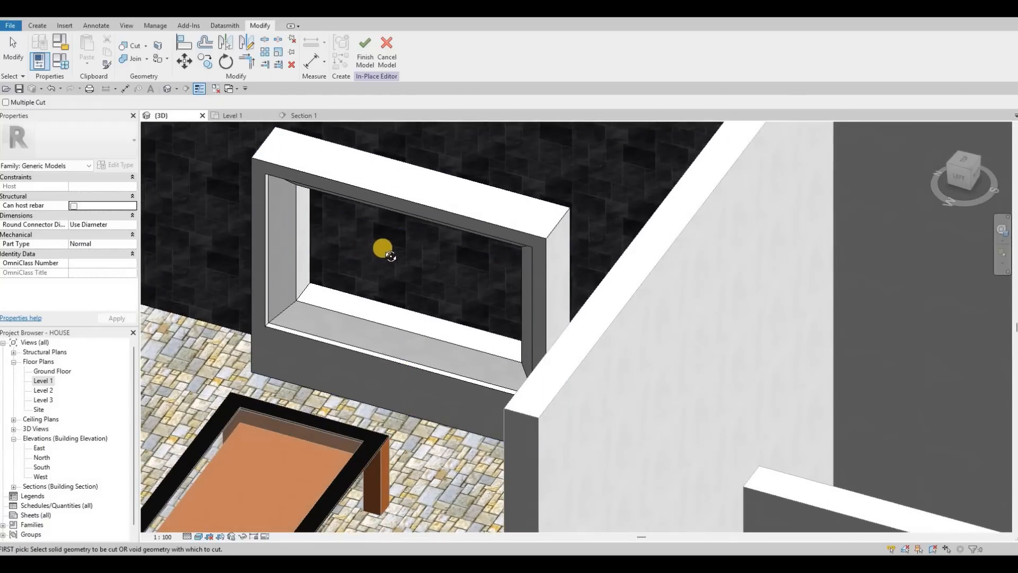
pyautogui.keyDown('shift'); pyautogui.moveTo(348, 302); pyautogui.dragTo(405, 182, button='middle'); pyautogui.keyUp('shift')
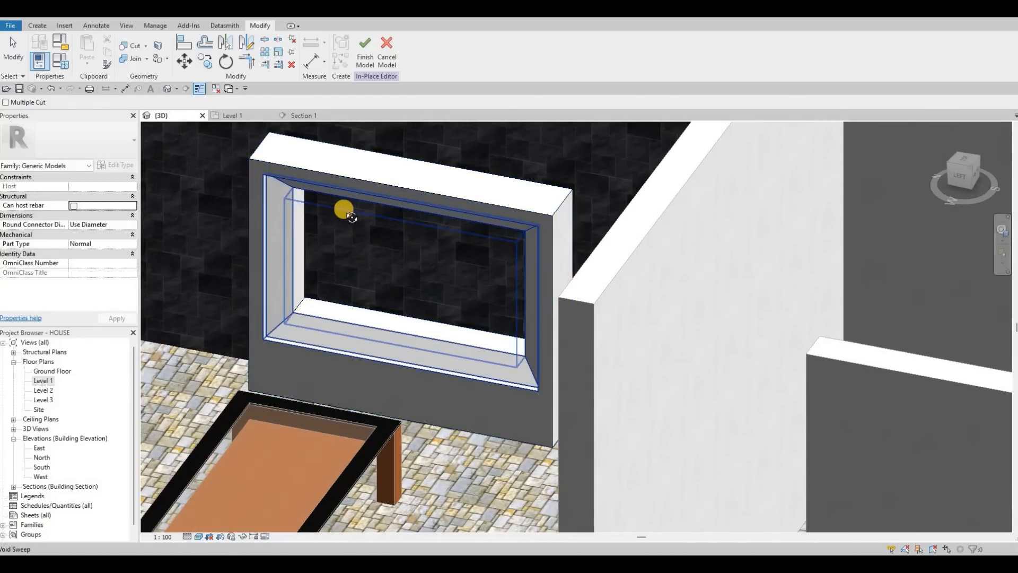
pyautogui.keyDown('shift'); pyautogui.moveTo(344, 209); pyautogui.dragTo(424, 313, button='middle'); pyautogui.keyUp('shift')
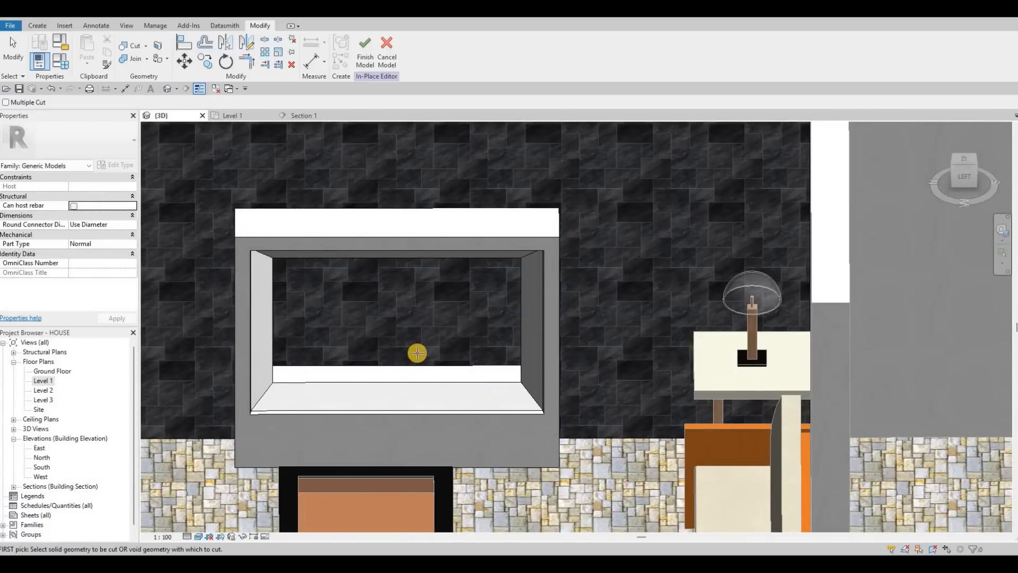
pyautogui.keyDown('shift'); pyautogui.moveTo(415, 352); pyautogui.dragTo(432, 265, button='middle'); pyautogui.keyUp('shift')
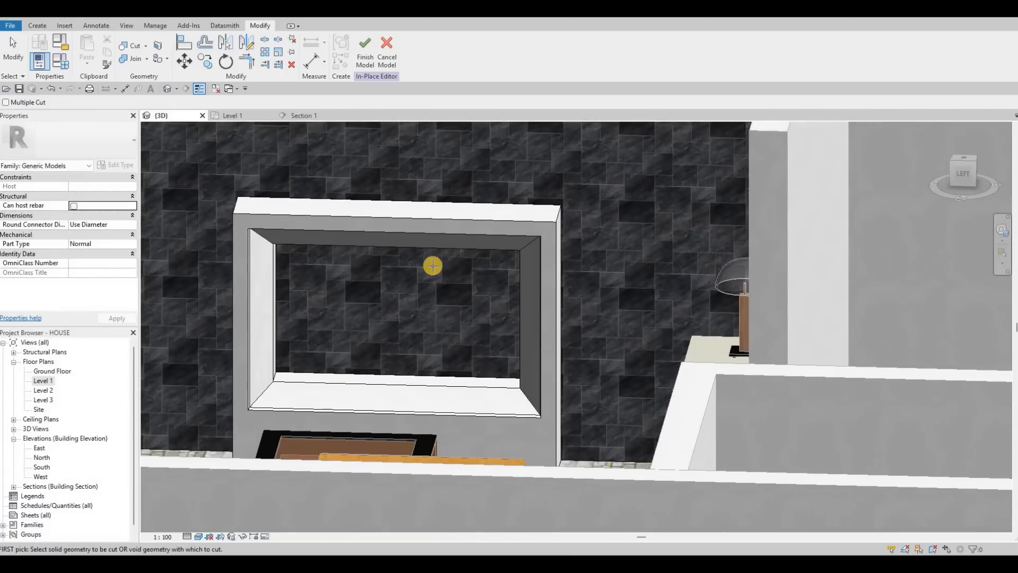
pyautogui.click(305, 115)
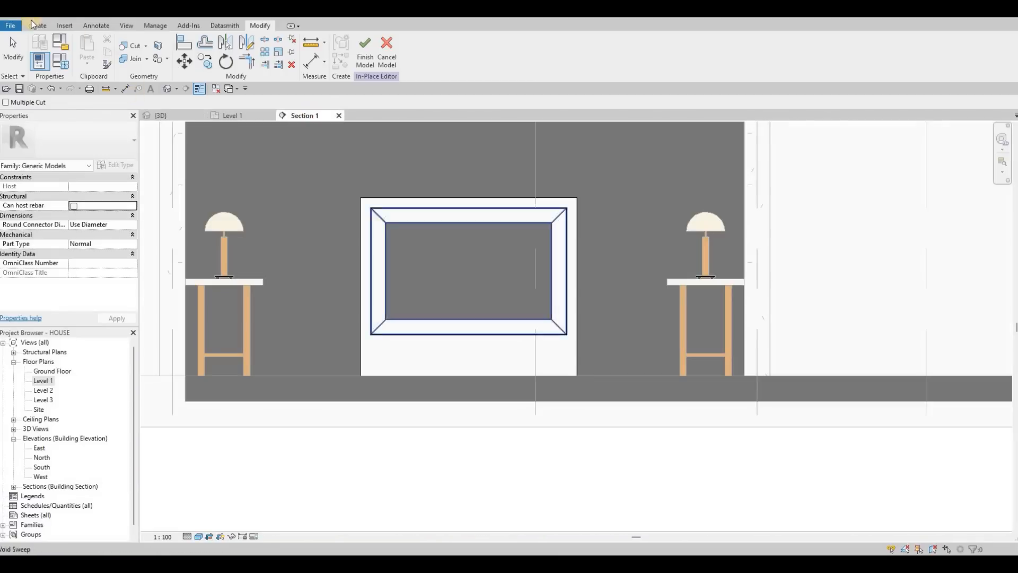
# Step: Start a new Extrusion on a picked plane, setting its end to 5 and its material to Iron, Ductile
pyautogui.click(36, 25)
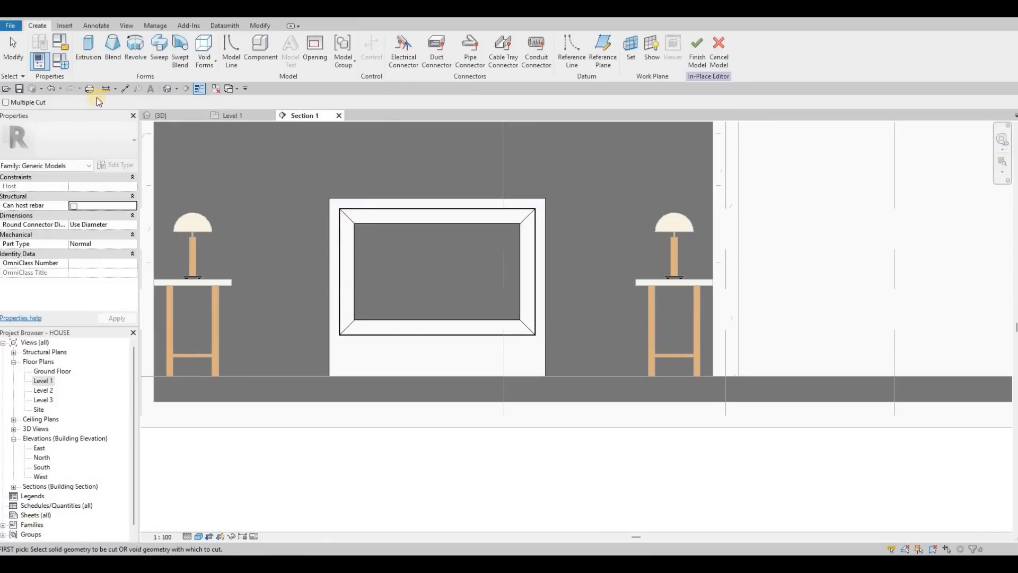
pyautogui.click(88, 51)
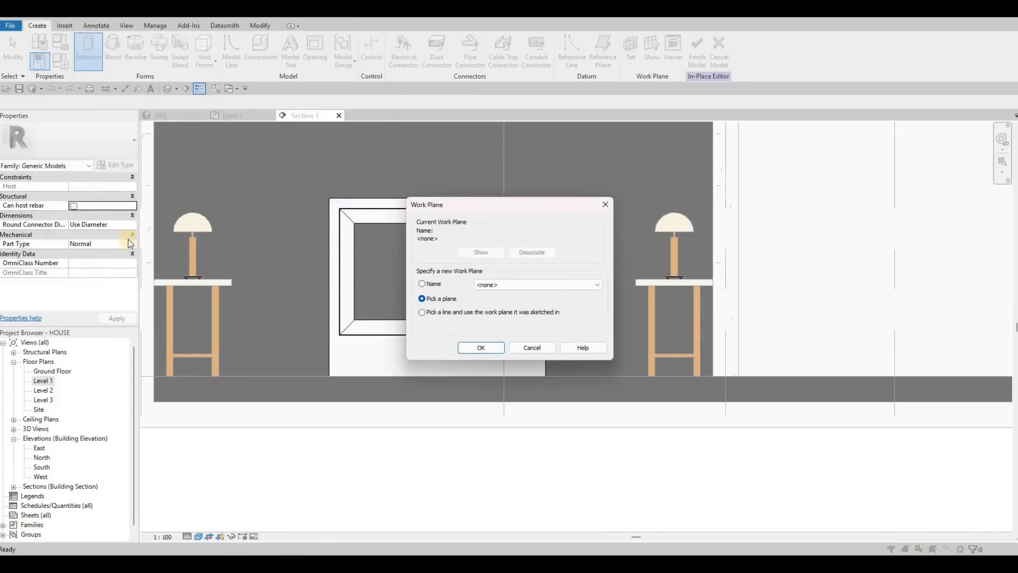
pyautogui.press('Return')
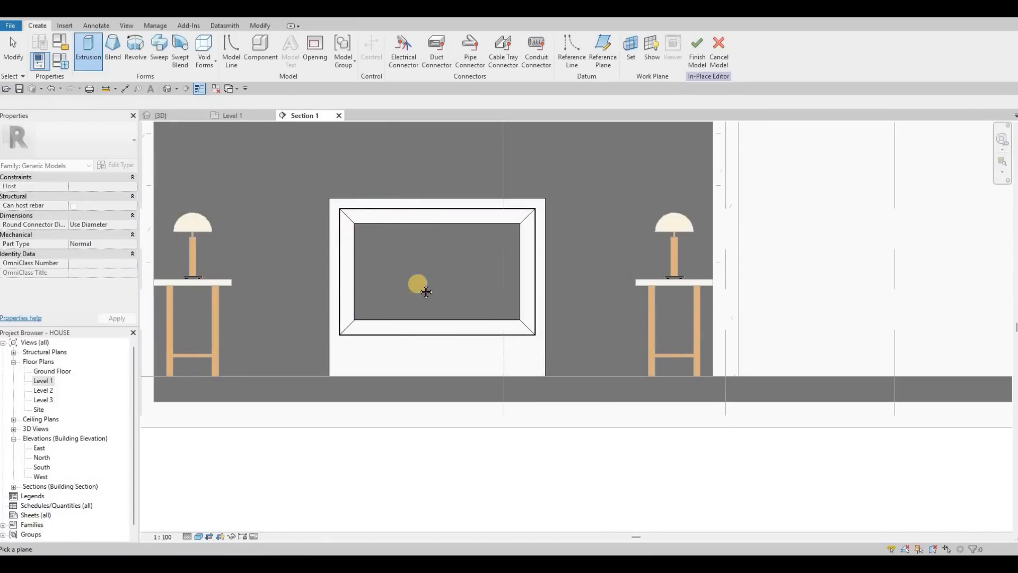
pyautogui.scroll(-3, 420, 189)
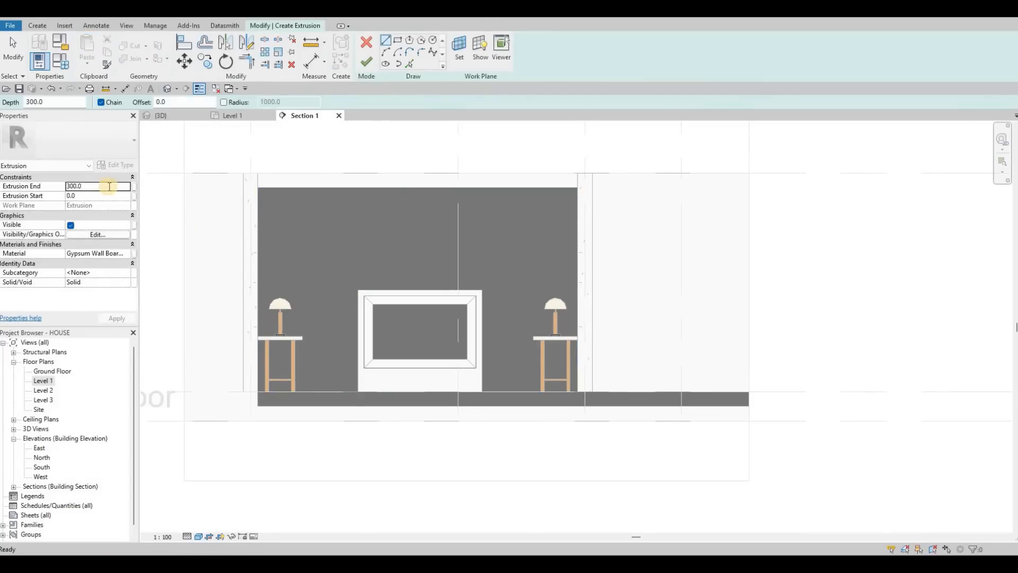
pyautogui.doubleClick(109, 186)
pyautogui.write('5')
pyautogui.press('Return')
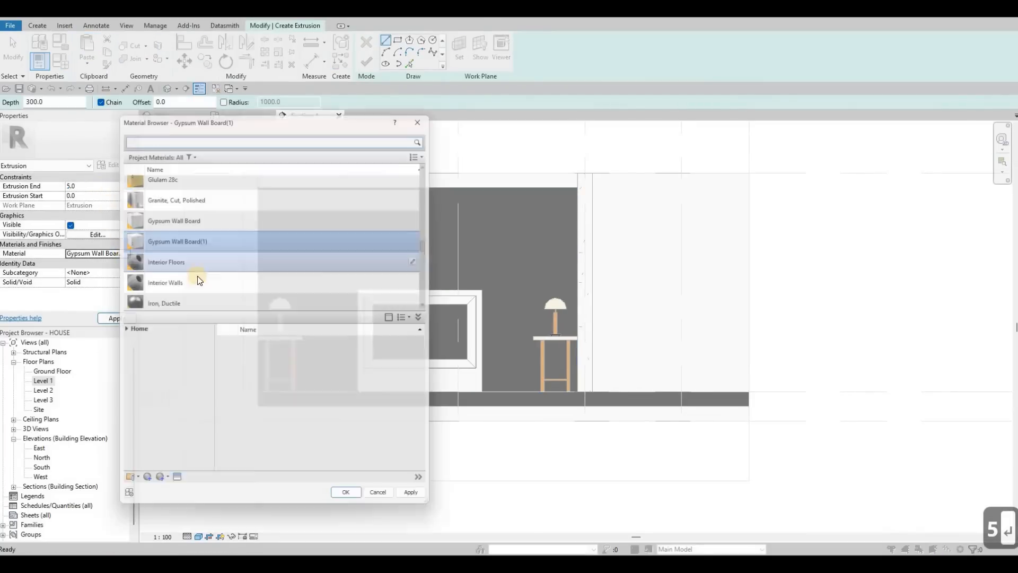
pyautogui.scroll(-1, 210, 251)
pyautogui.click(307, 247)
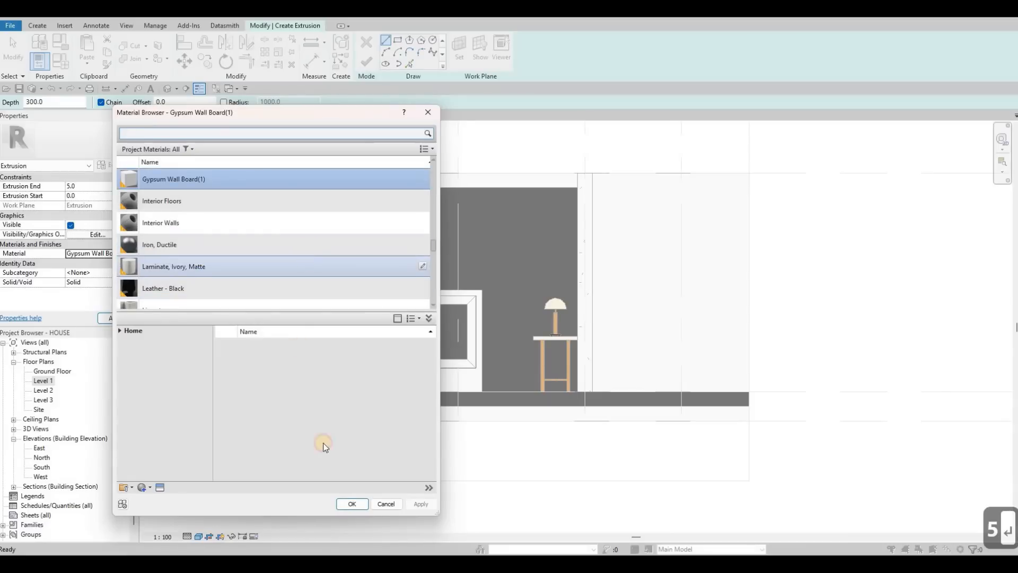
pyautogui.press('Return')
# Step: Sketch a rectangle along the frame opening's inner edges and finish the extrusion sketch
pyautogui.click(397, 40)
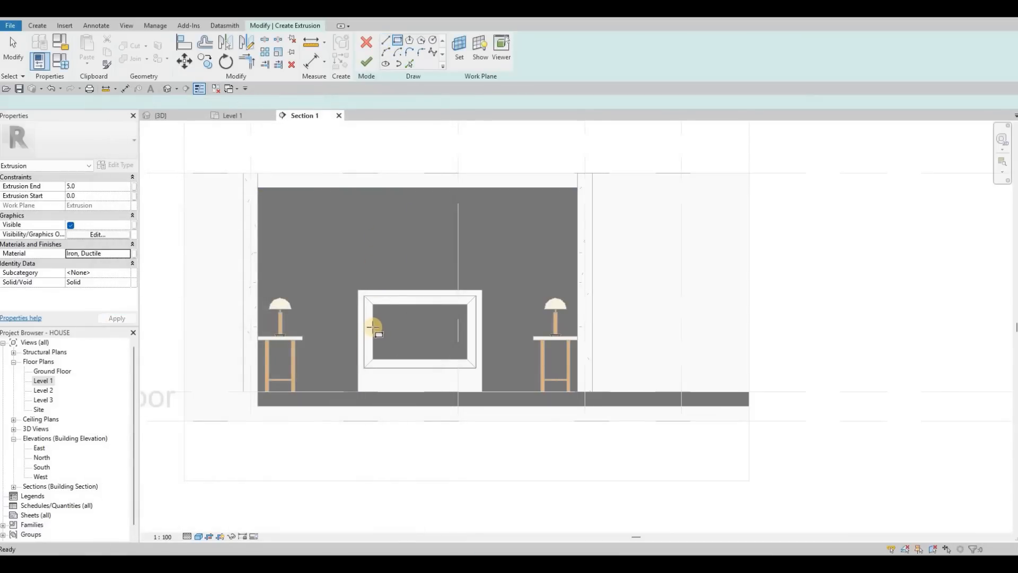
pyautogui.scroll(5, 374, 327)
pyautogui.click(363, 320)
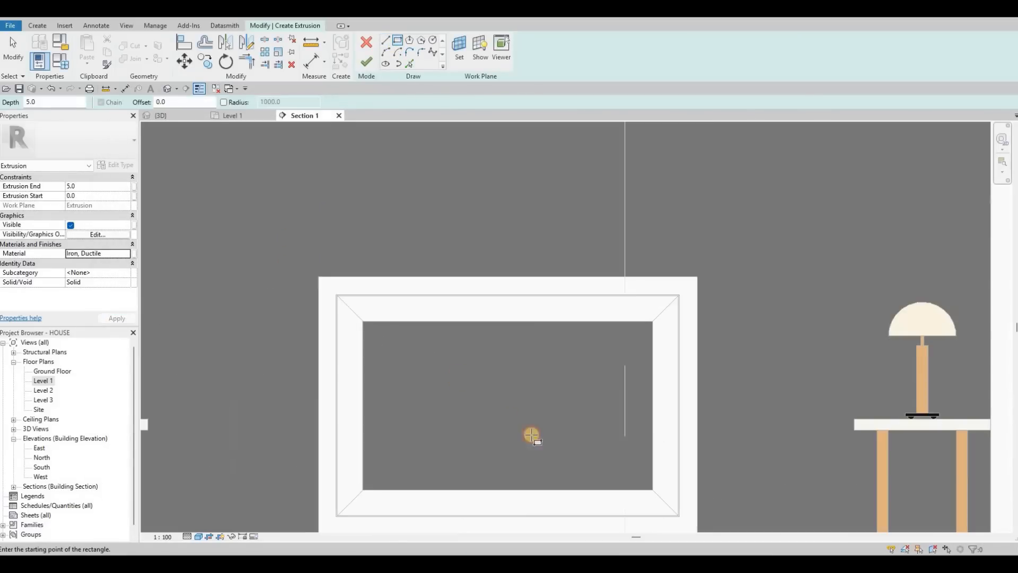
pyautogui.click(652, 489)
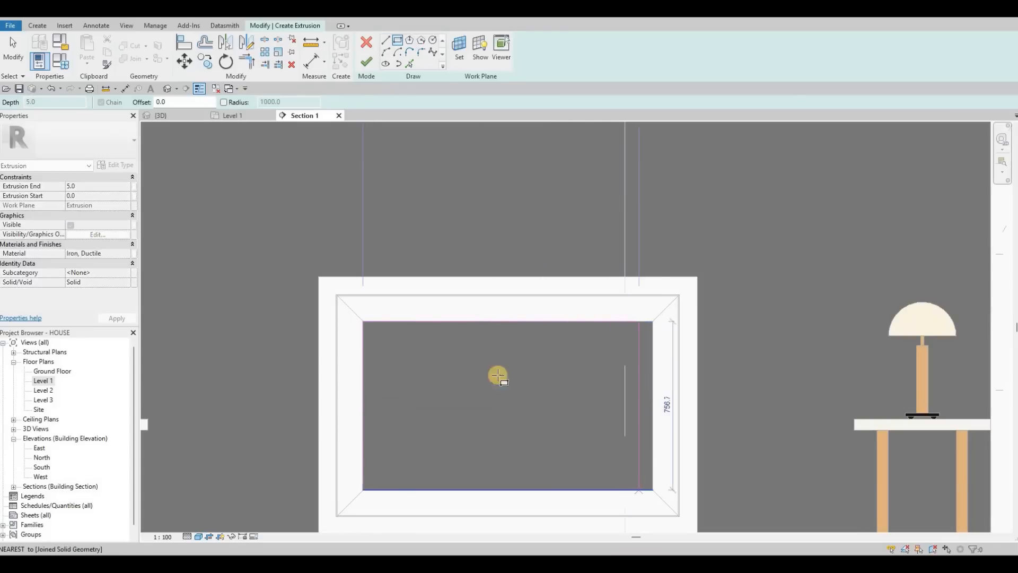
pyautogui.click(366, 63)
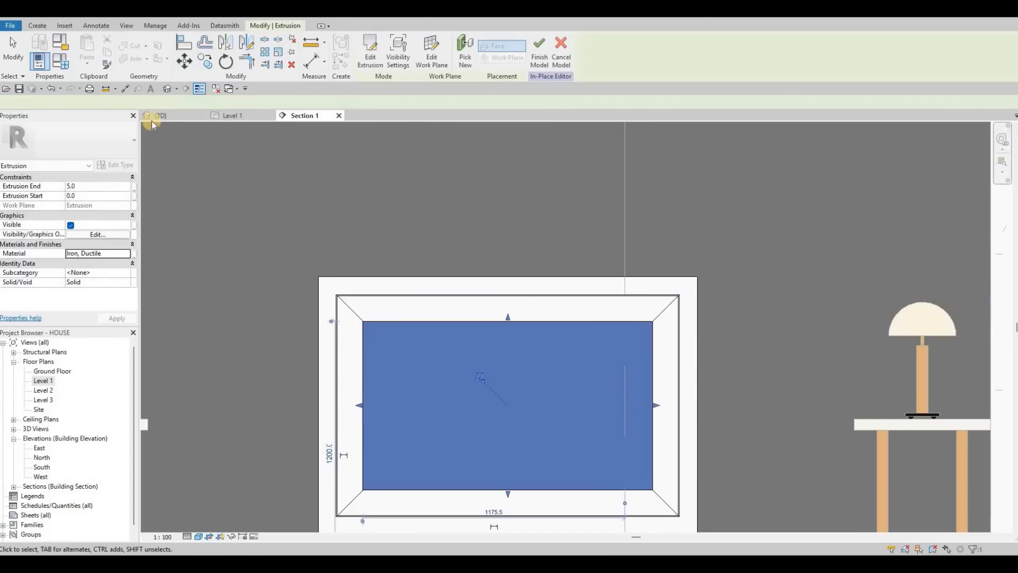
# Step: Finish the in-place model from the 3D view and return to the section view
pyautogui.hotkey('ctrl', 'Tab')
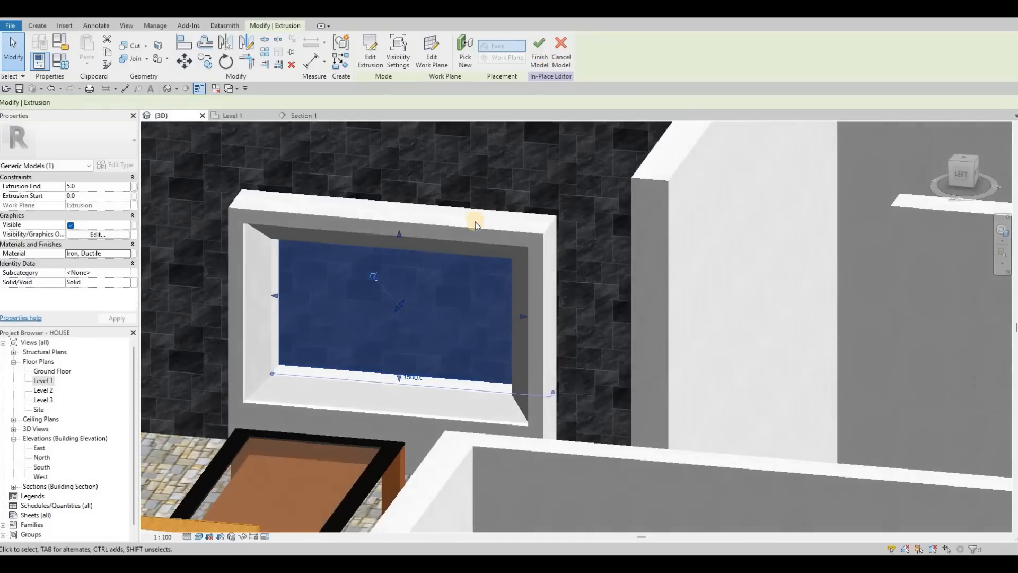
pyautogui.click(539, 52)
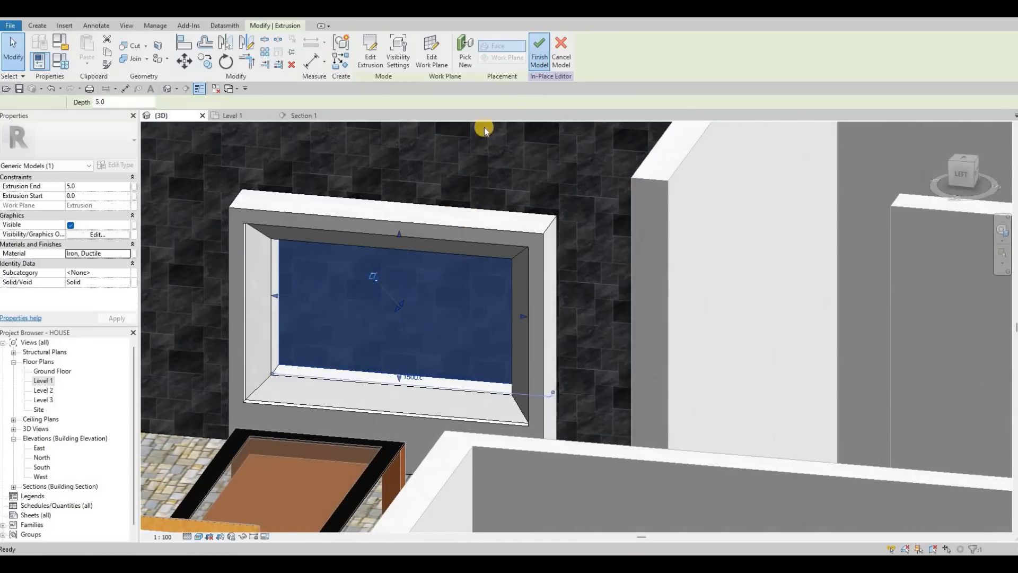
pyautogui.click(300, 115)
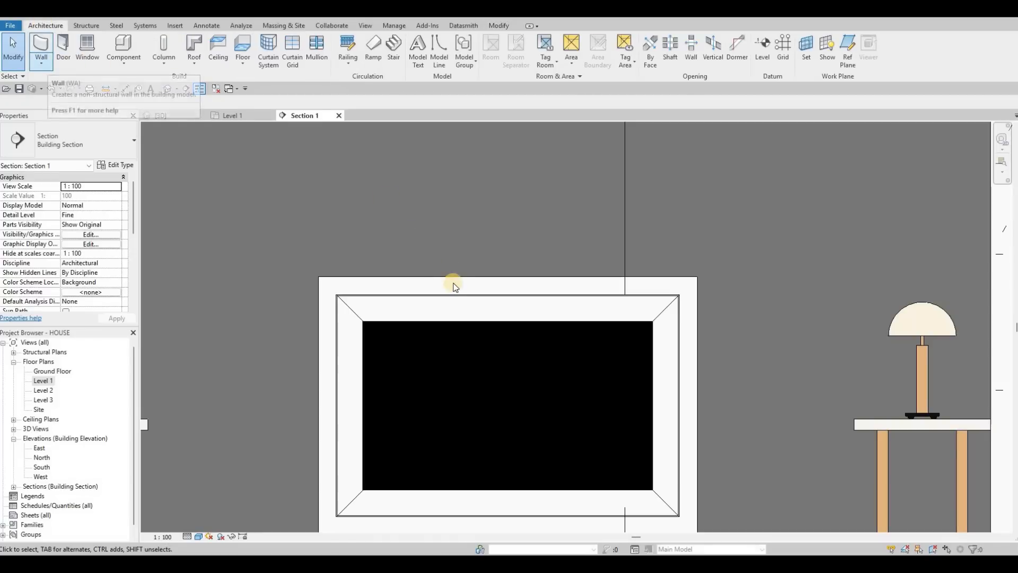
# Step: Edit the frame model in place and start another Extrusion on a plane picked at the opening's edge
pyautogui.press('Escape')
pyautogui.press('Escape')
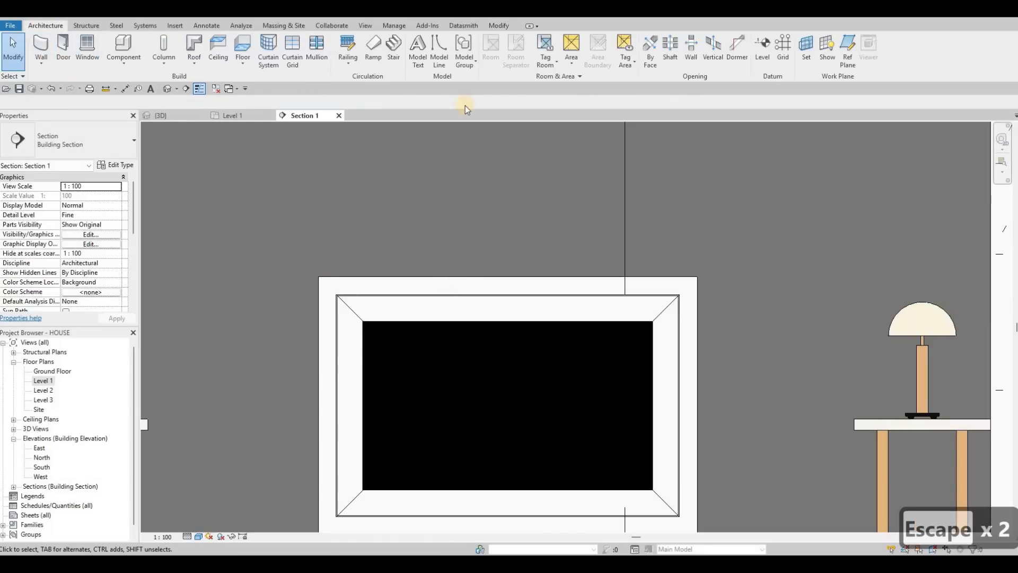
pyautogui.click(466, 285)
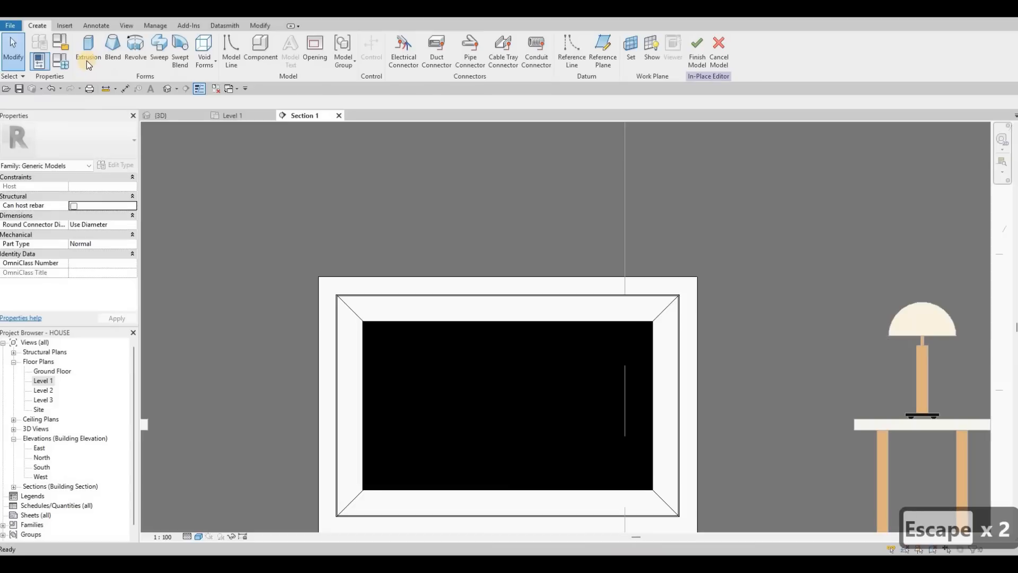
pyautogui.click(87, 58)
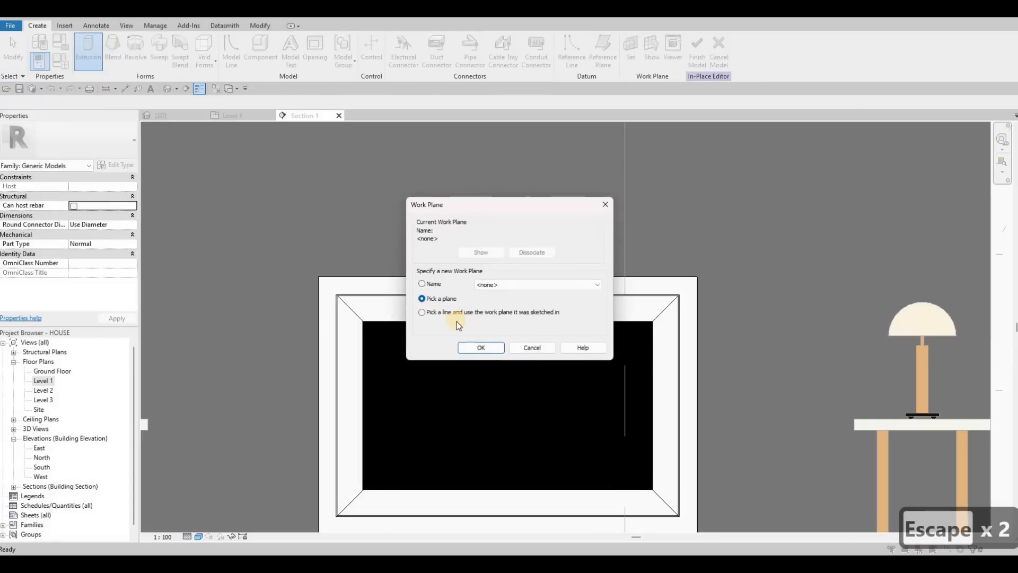
pyautogui.click(467, 347)
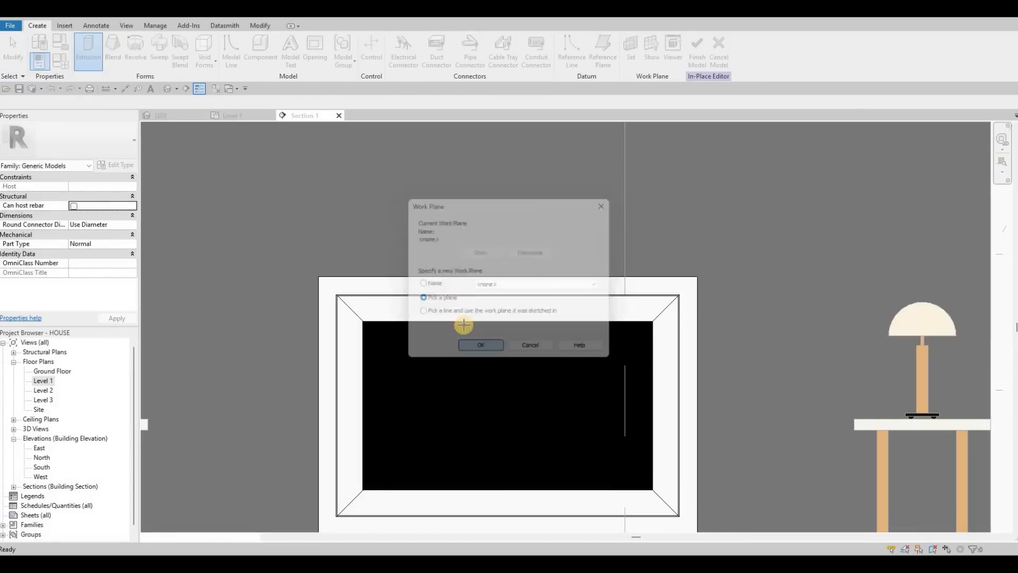
pyautogui.press('Tab')
pyautogui.press('Tab')
pyautogui.press('Tab')
pyautogui.press('Tab')
pyautogui.press('Tab')
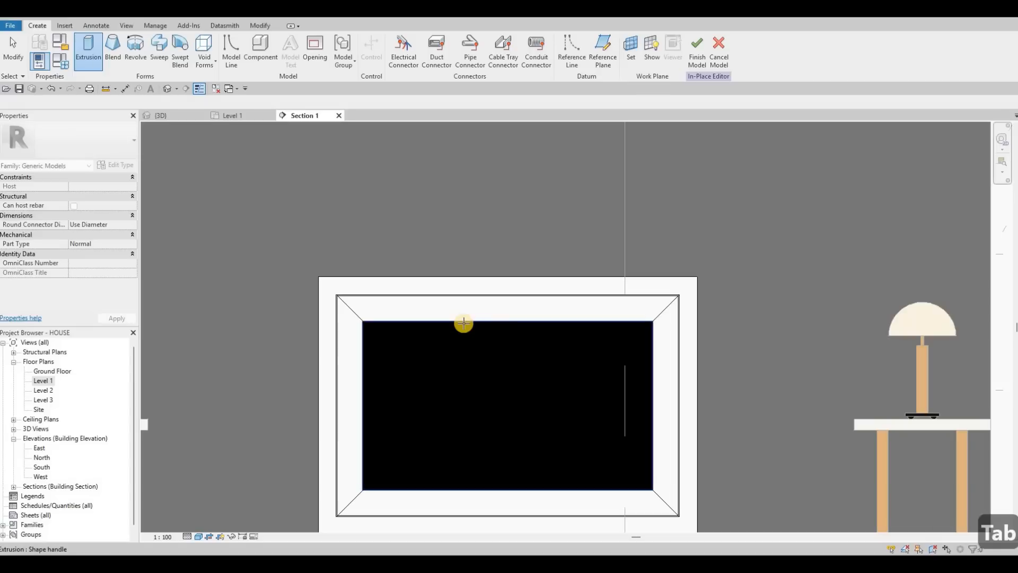
pyautogui.press('Tab')
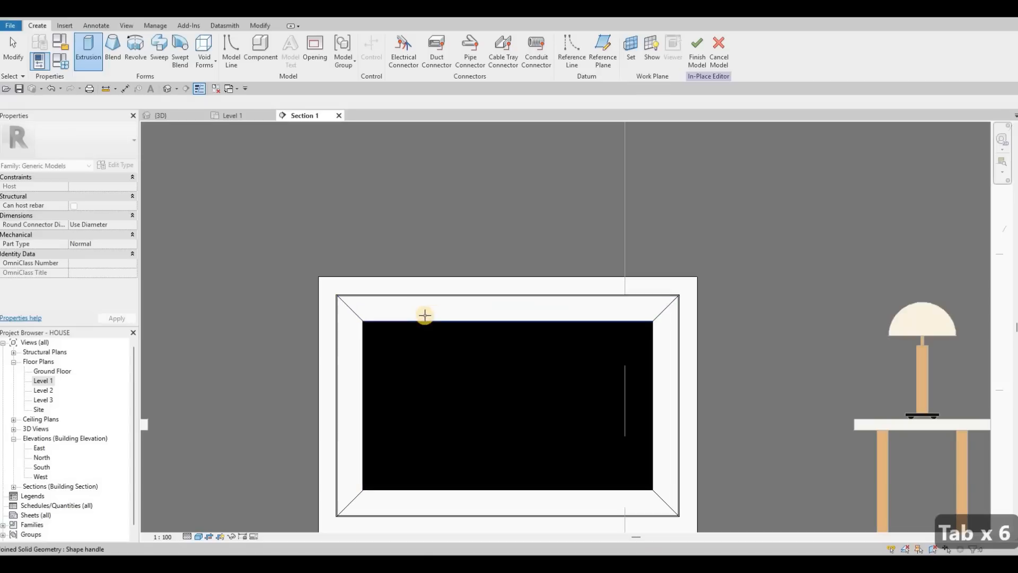
# Step: Set the new extrusion's end to 200 and its material to Glass - Clear, Grey
pyautogui.scroll(-5, 432, 317)
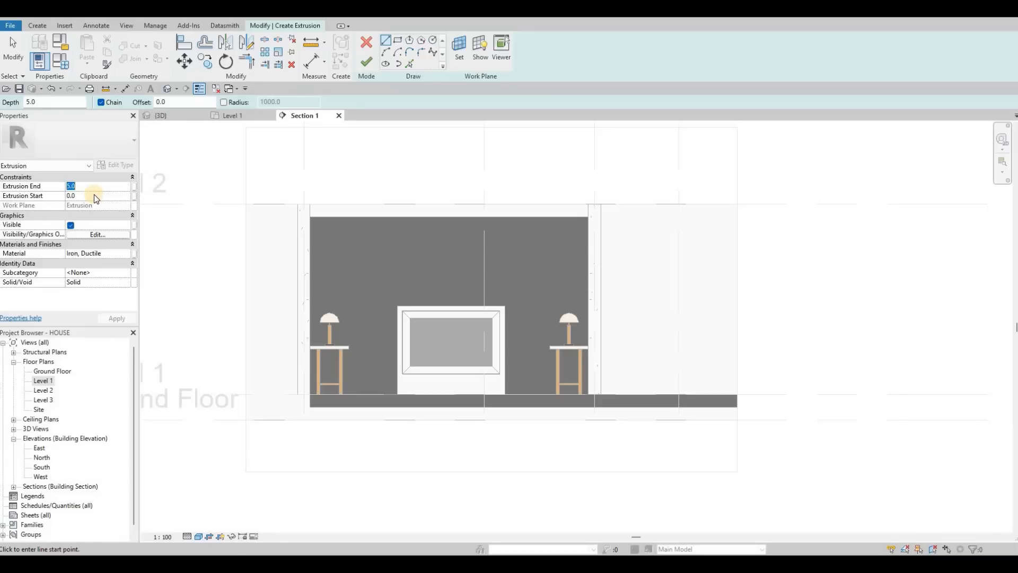
pyautogui.write('20')
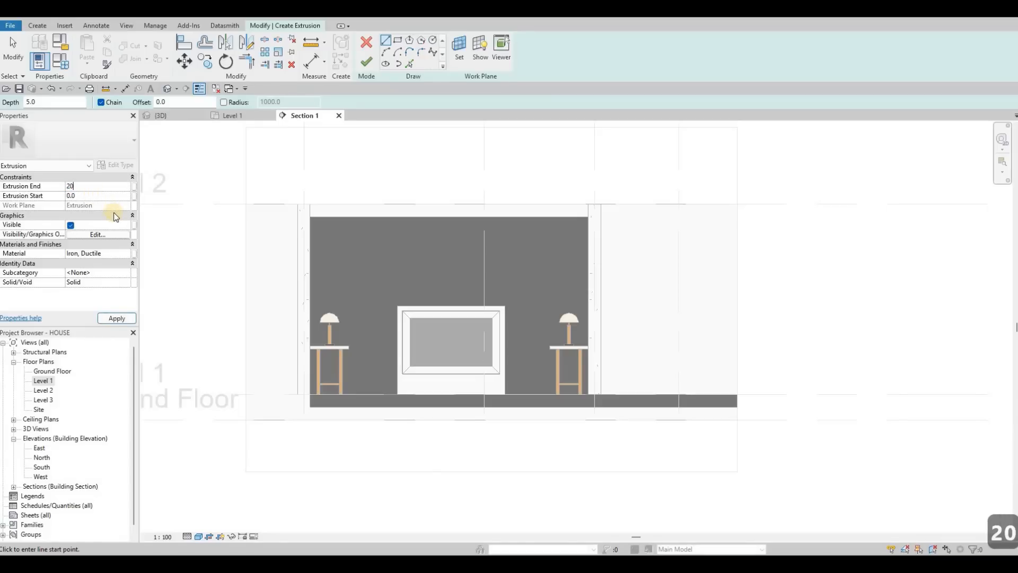
pyautogui.write('0')
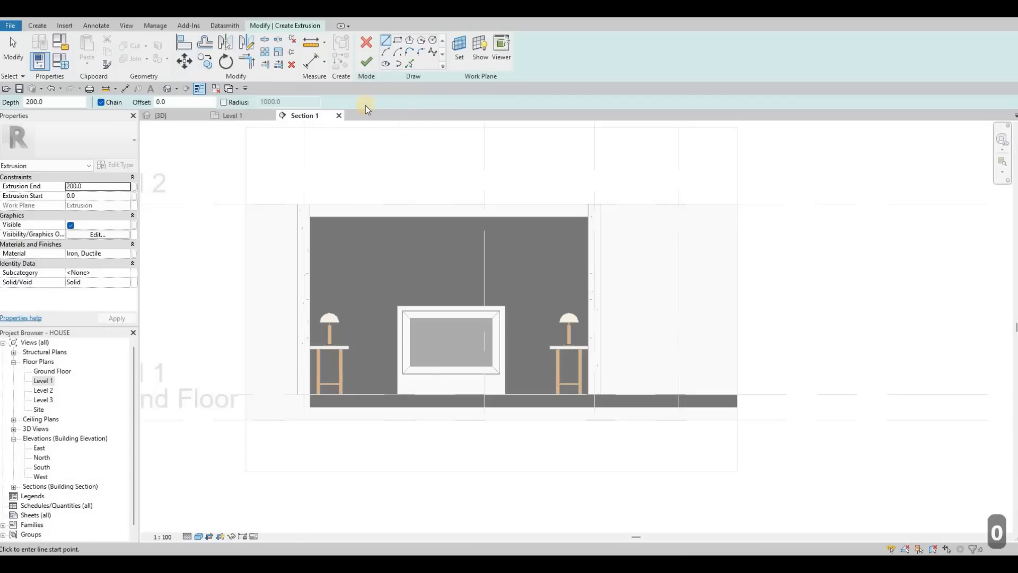
pyautogui.click(395, 51)
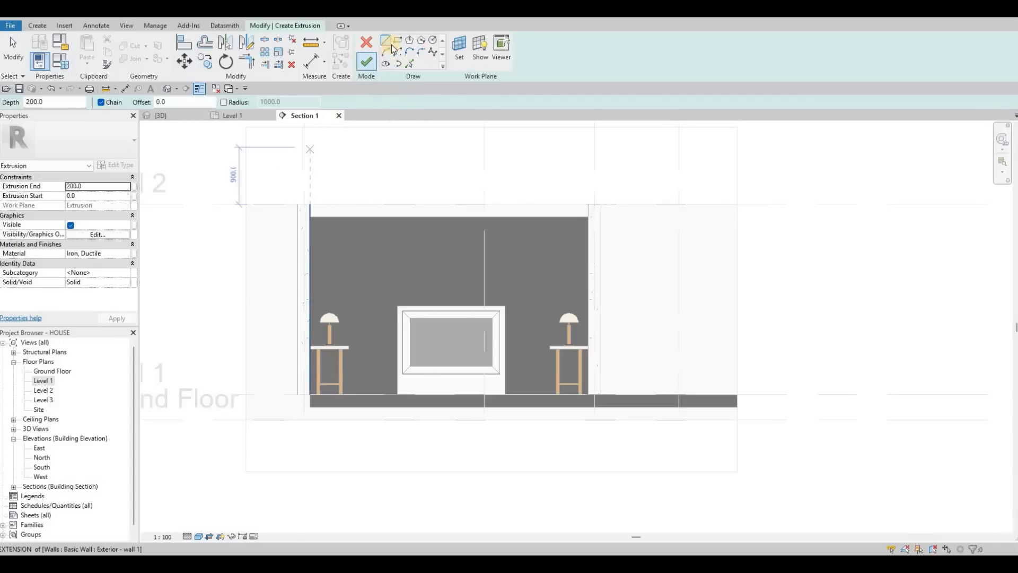
pyautogui.scroll(3, 441, 339)
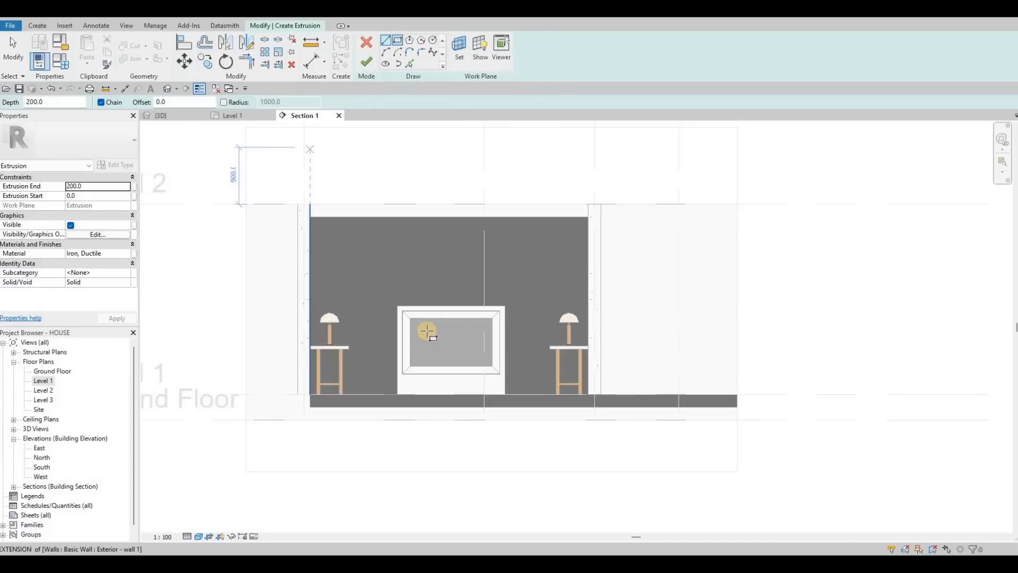
pyautogui.click(127, 255)
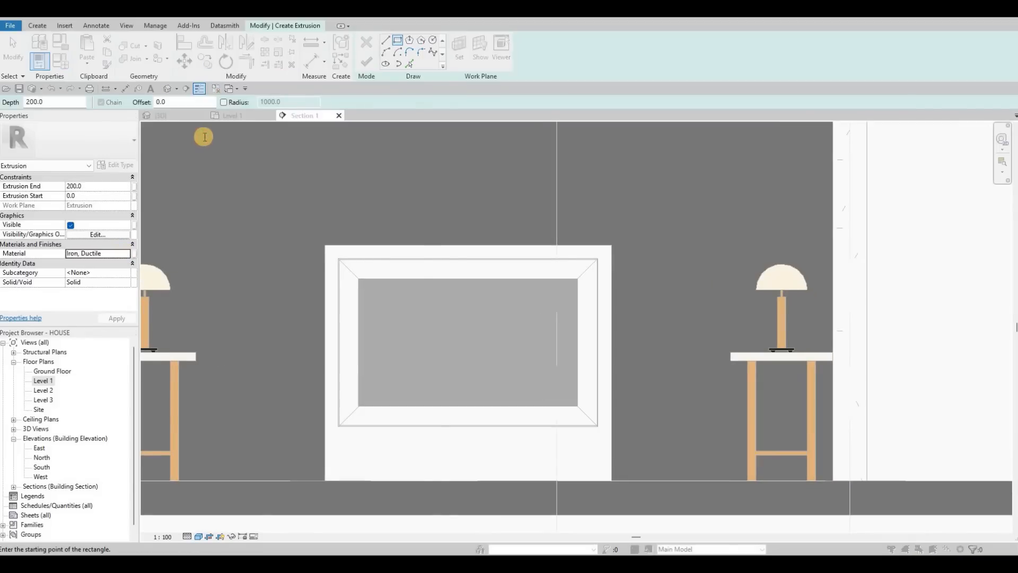
pyautogui.write('G')
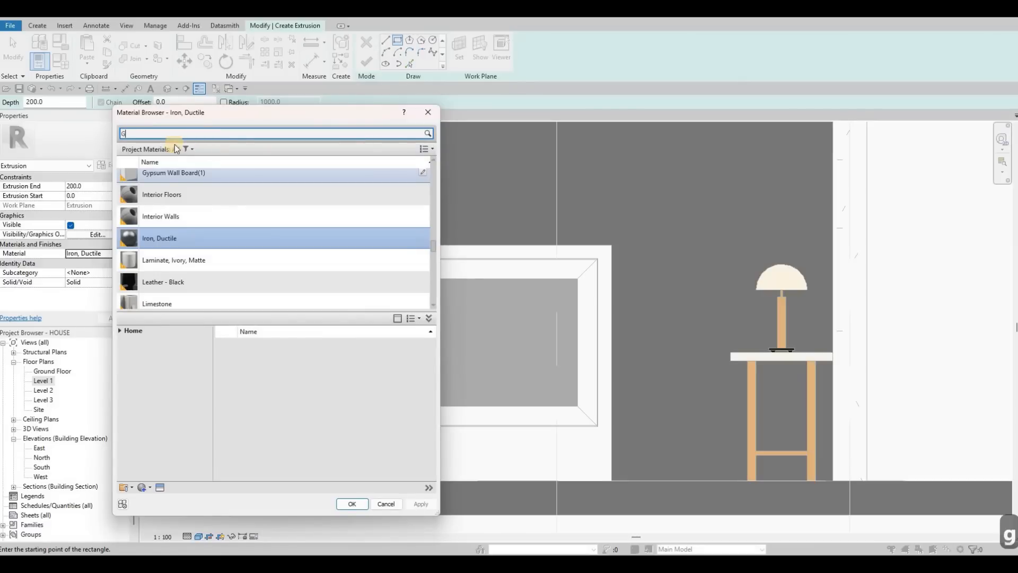
pyautogui.write('LASS')
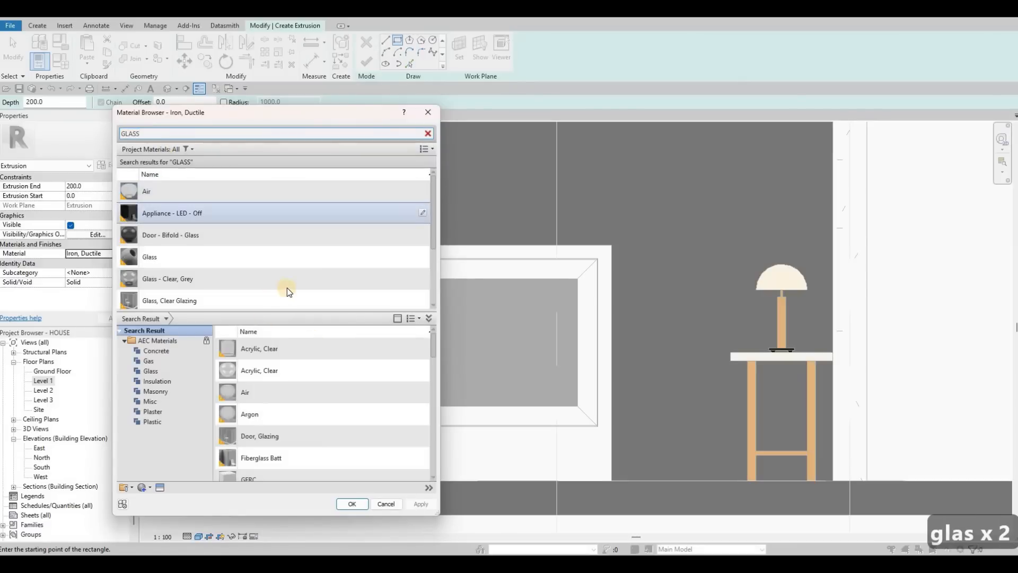
pyautogui.click(289, 290)
pyautogui.click(299, 276)
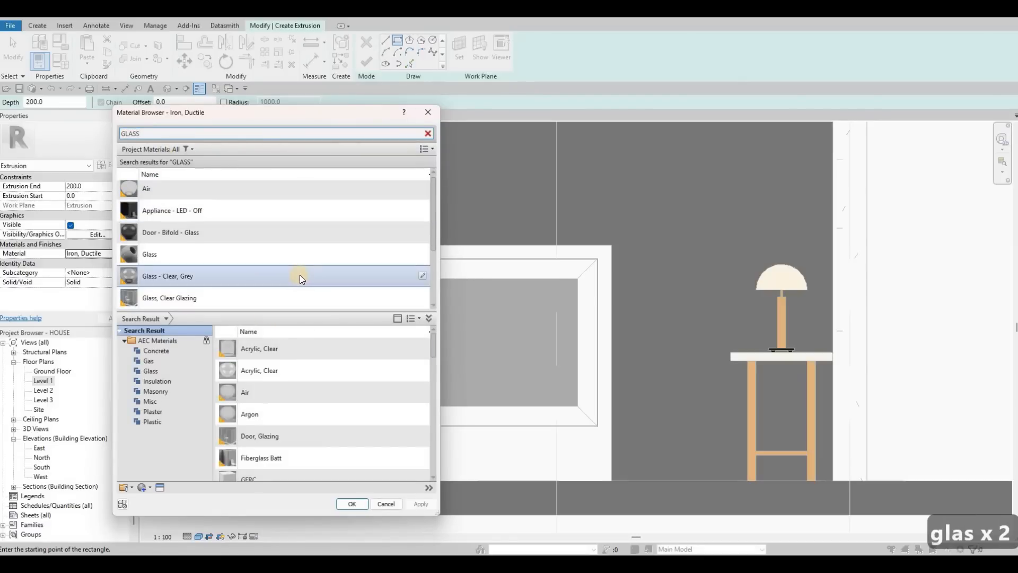
pyautogui.scroll(-1, 300, 274)
pyautogui.click(312, 268)
pyautogui.click(346, 254)
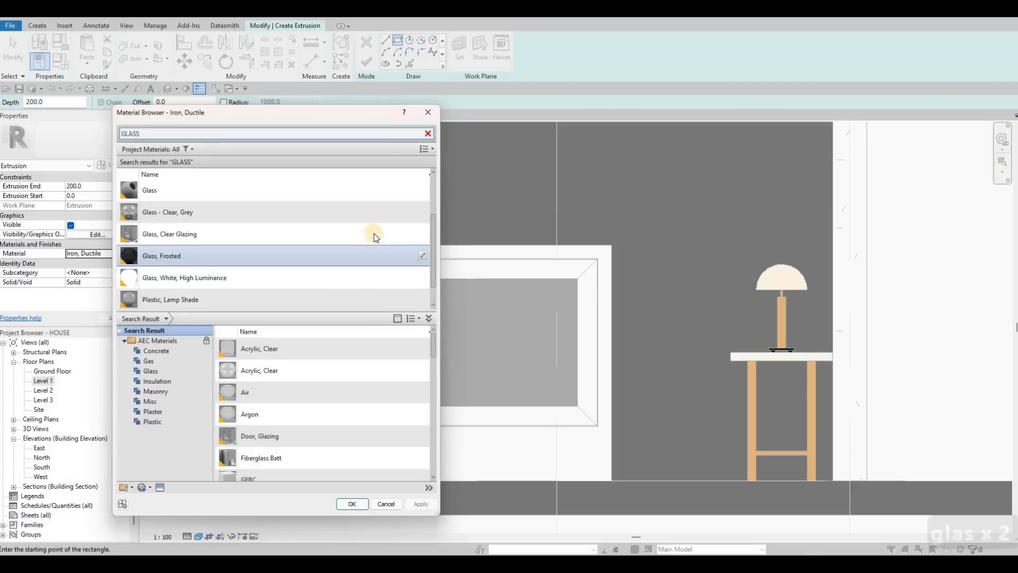
pyautogui.click(394, 232)
pyautogui.click(400, 211)
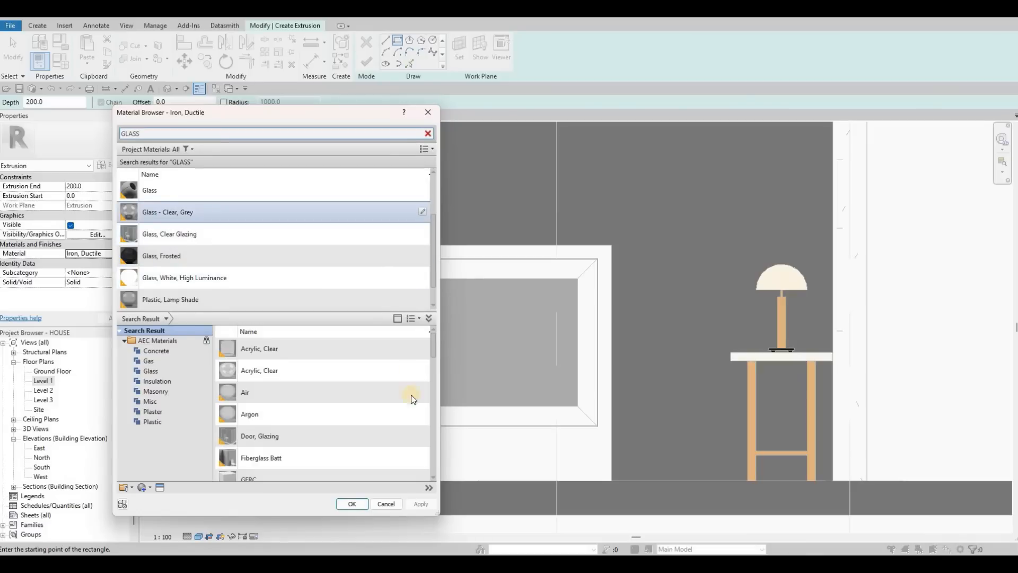
pyautogui.click(363, 502)
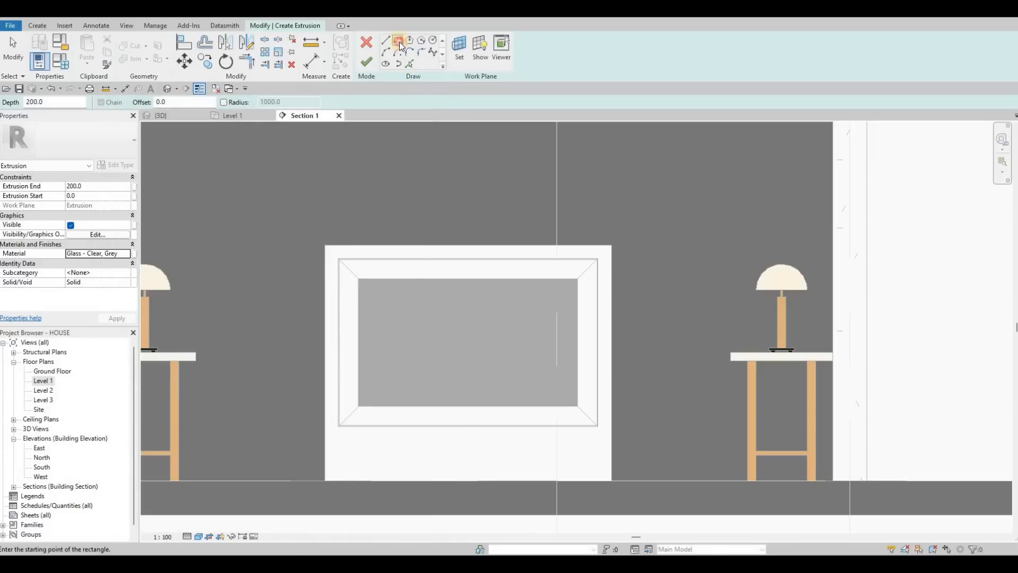
# Step: Sketch a rectangle between the opening's inner corners and finish the glass extrusion sketch
pyautogui.click(359, 278)
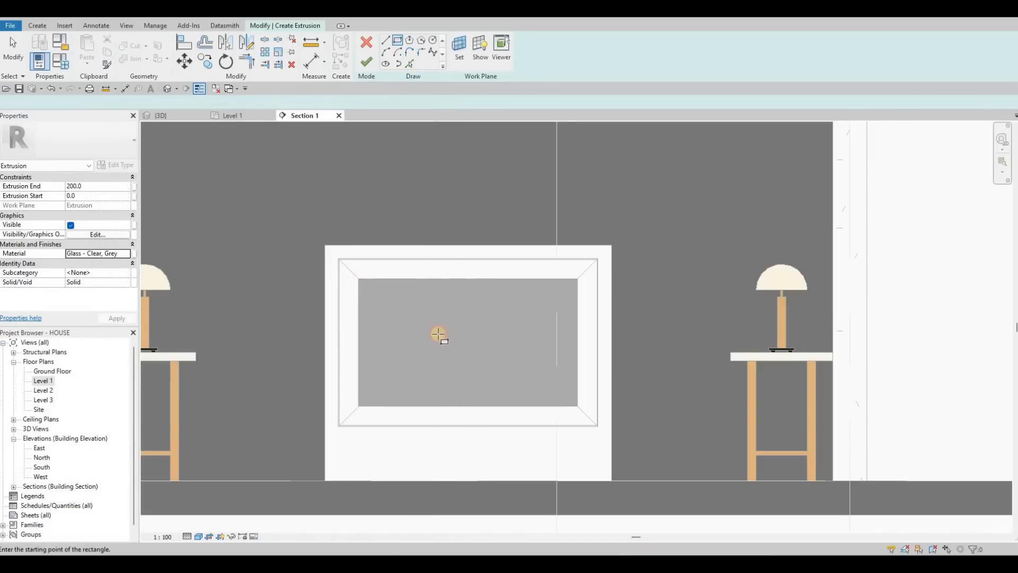
pyautogui.click(577, 406)
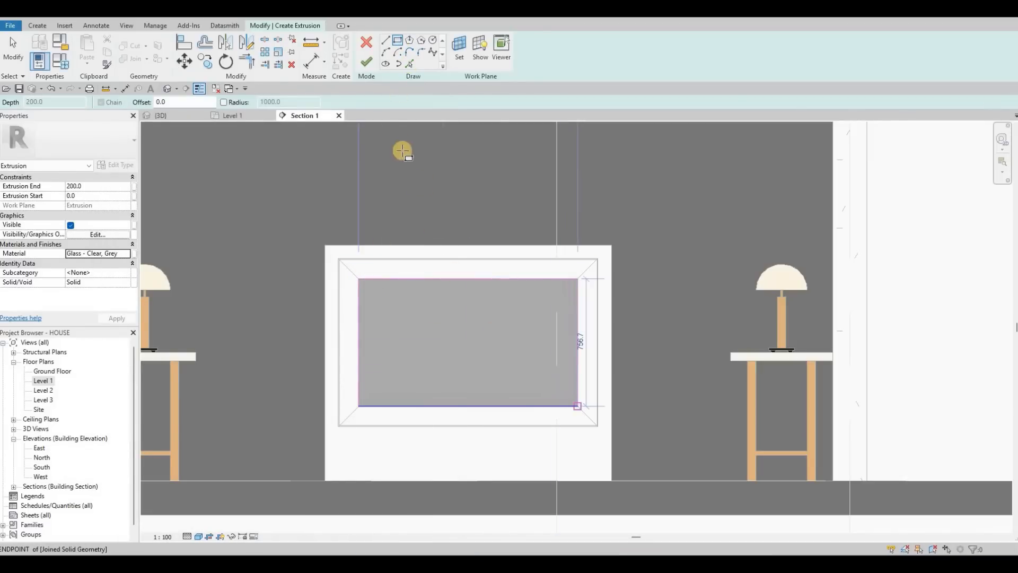
pyautogui.click(368, 69)
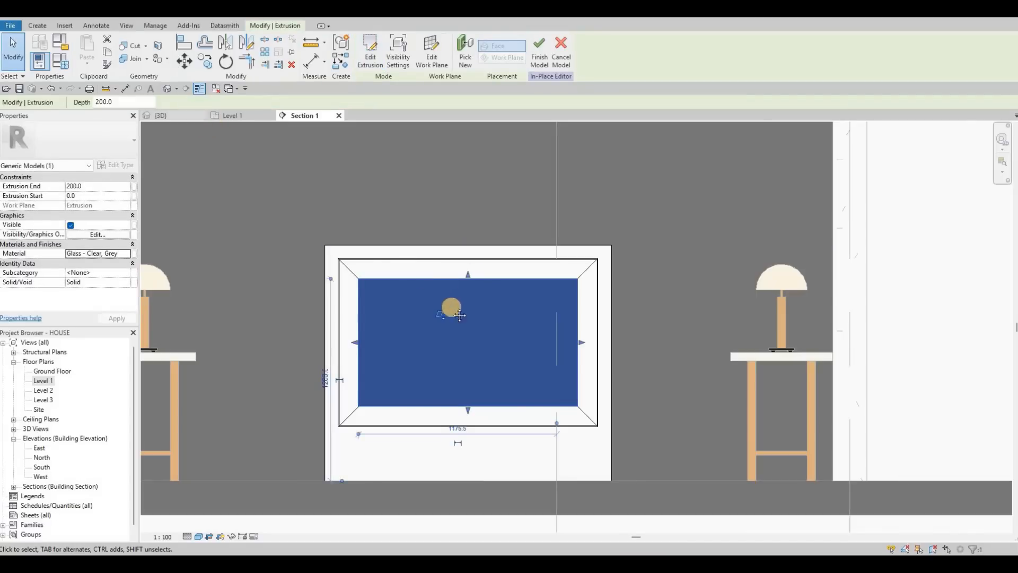
pyautogui.hotkey('ctrl', 'Tab')
pyautogui.keyDown('shift'); pyautogui.moveTo(395, 391); pyautogui.dragTo(344, 327, button='middle'); pyautogui.keyUp('shift')
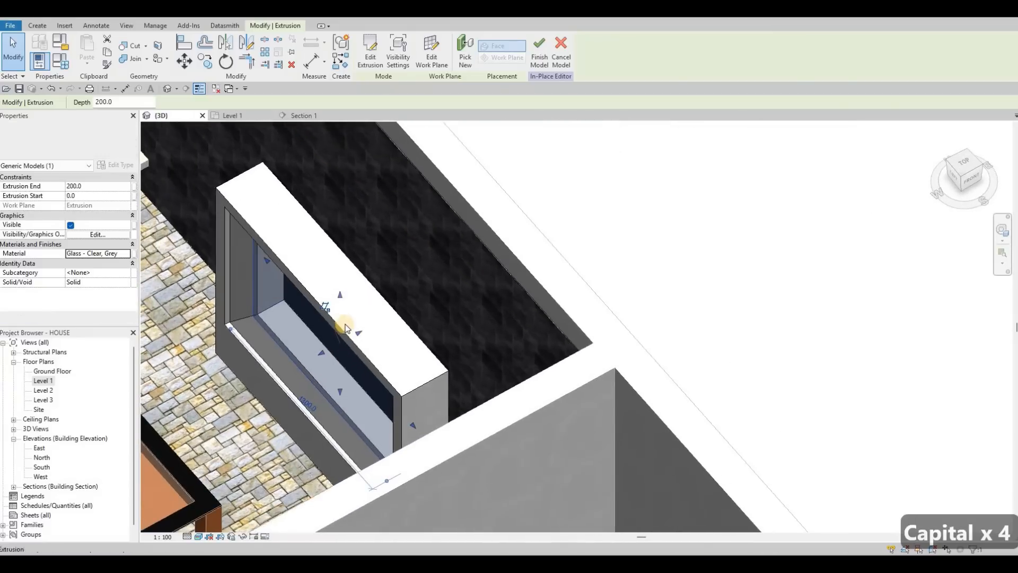
# Step: Drag the glass extrusion's shape handles to thin the pane to about 13.4 mm deep inside the opening
pyautogui.scroll(2, 328, 323)
pyautogui.scroll(2, 332, 324)
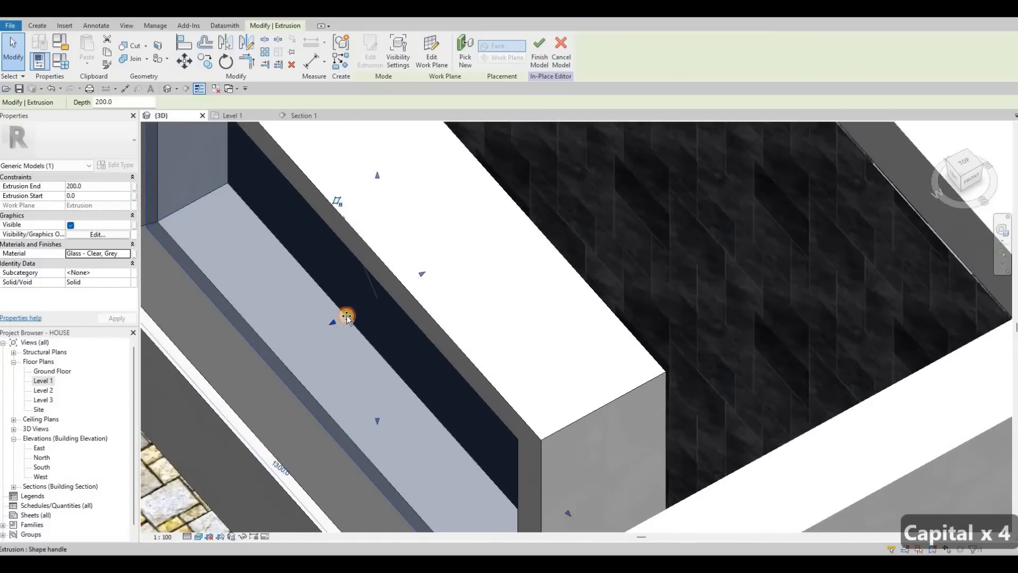
pyautogui.moveTo(346, 317); pyautogui.dragTo(343, 317)
pyautogui.moveTo(416, 305); pyautogui.dragTo(339, 295)
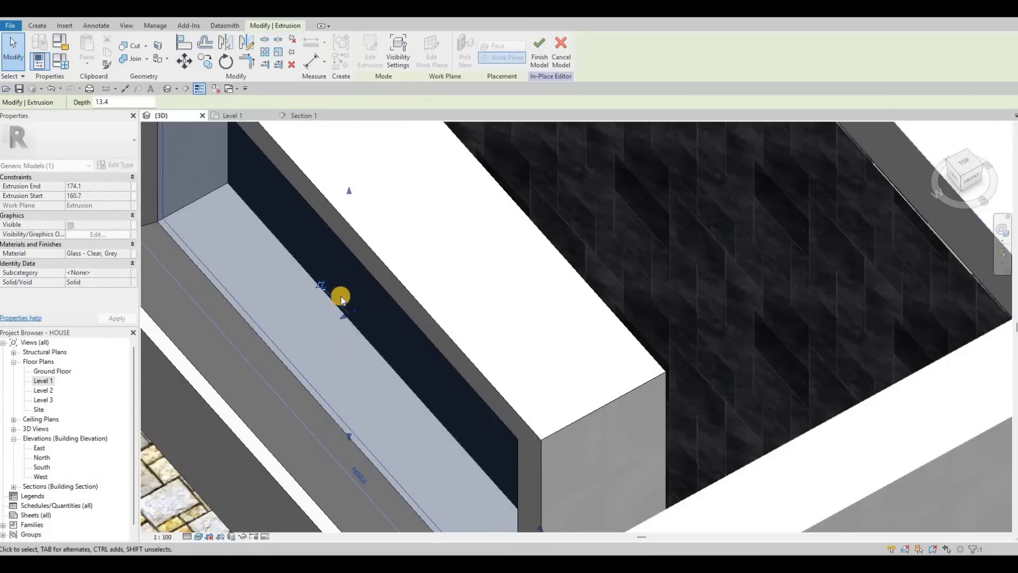
pyautogui.keyDown('shift'); pyautogui.moveTo(339, 295); pyautogui.dragTo(494, 249, button='middle'); pyautogui.keyUp('shift')
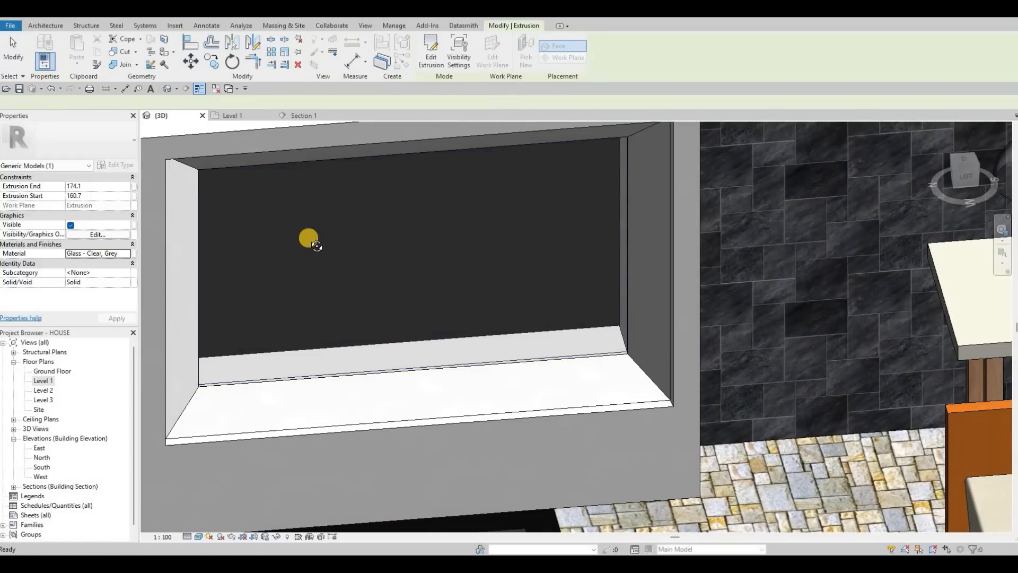
# Step: Start a Void Extrusion in the section view and sketch a thin rectangle spanning the opening's width just below it
pyautogui.press('Escape')
pyautogui.keyDown('shift'); pyautogui.moveTo(334, 273); pyautogui.dragTo(537, 326, button='middle'); pyautogui.keyUp('shift')
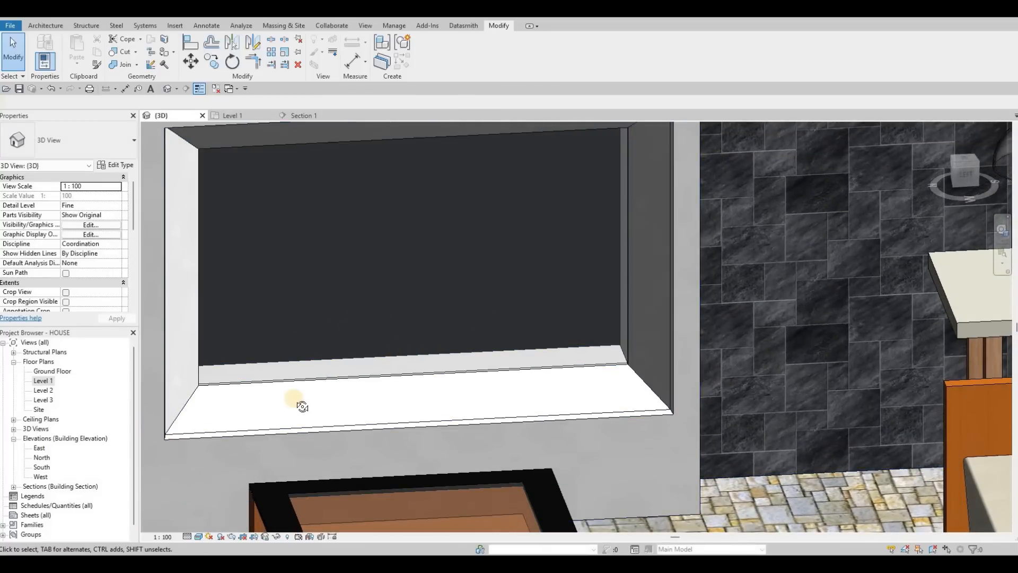
pyautogui.keyDown('shift'); pyautogui.moveTo(310, 398); pyautogui.dragTo(245, 116, button='middle'); pyautogui.keyUp('shift')
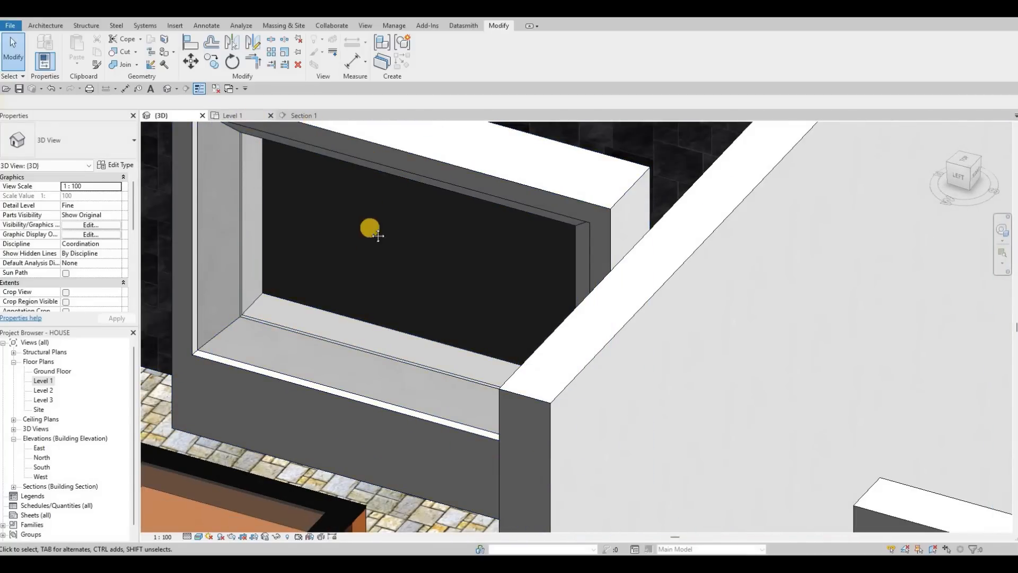
pyautogui.click(302, 115)
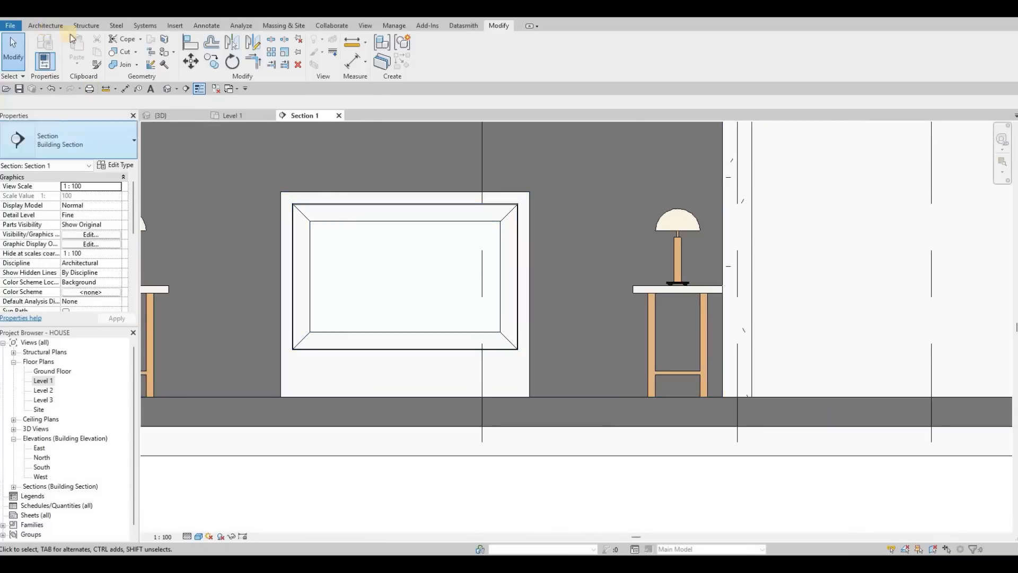
pyautogui.press('Escape')
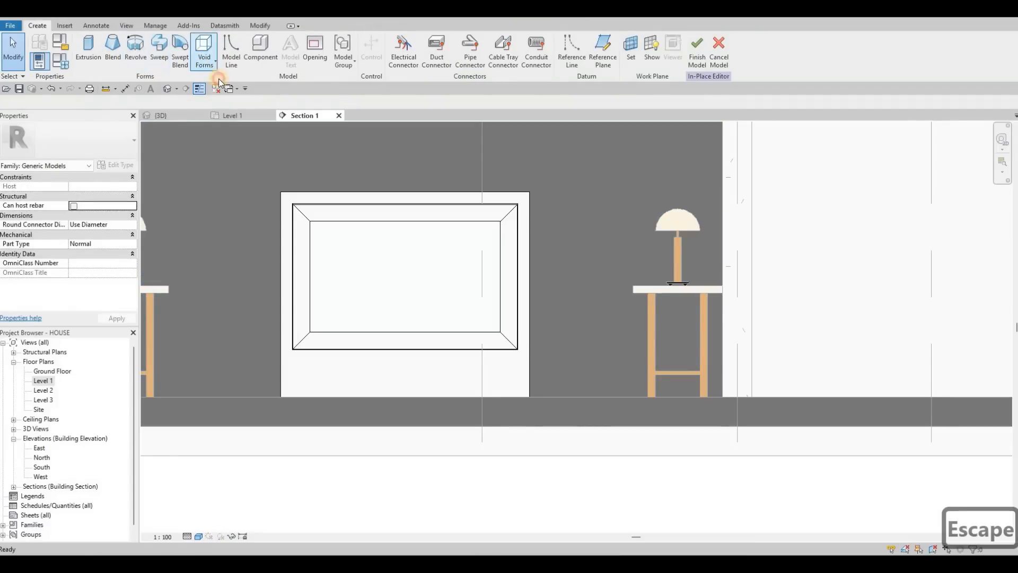
pyautogui.click(205, 59)
pyautogui.click(233, 84)
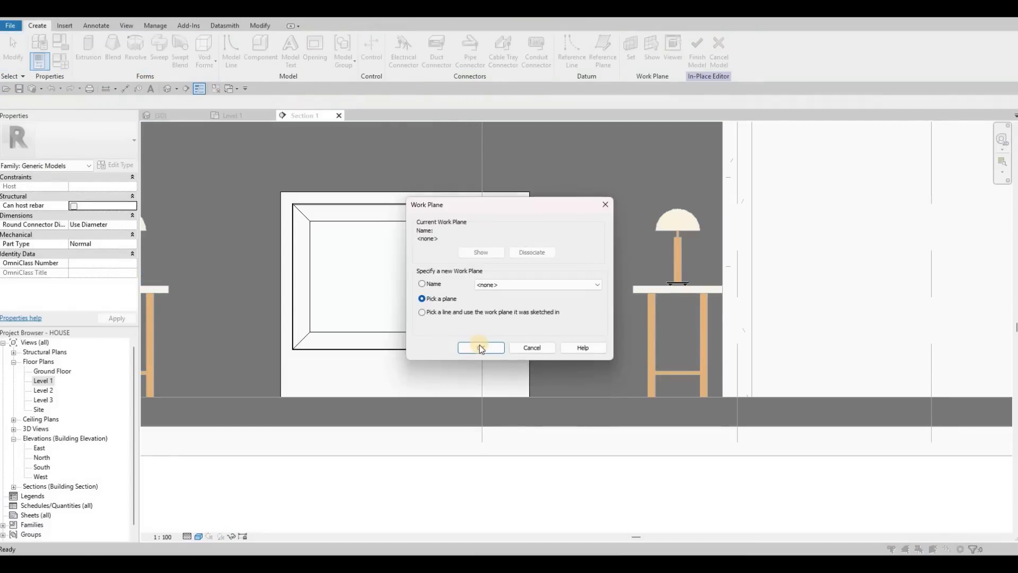
pyautogui.click(481, 348)
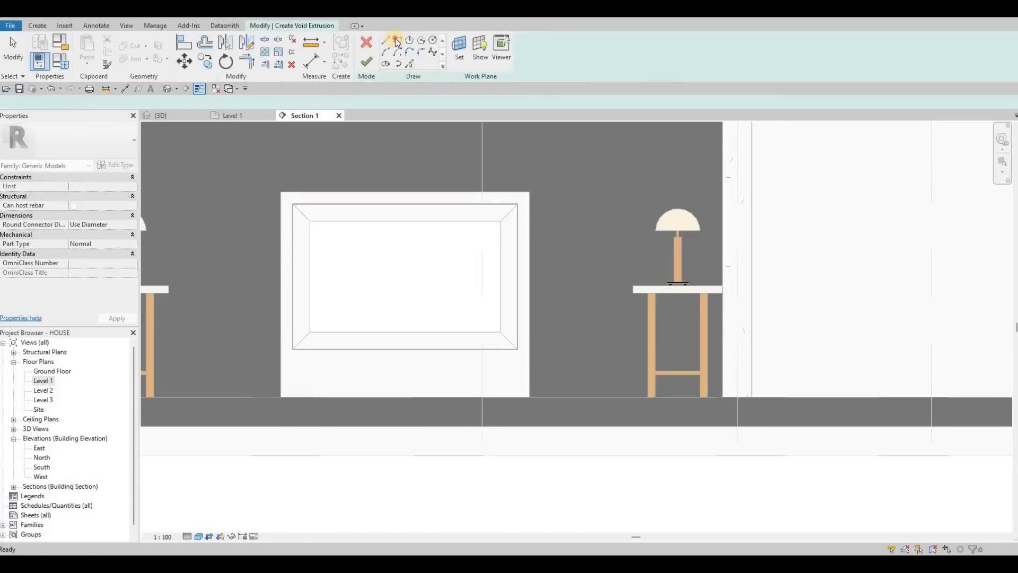
pyautogui.click(397, 41)
pyautogui.scroll(2, 286, 350)
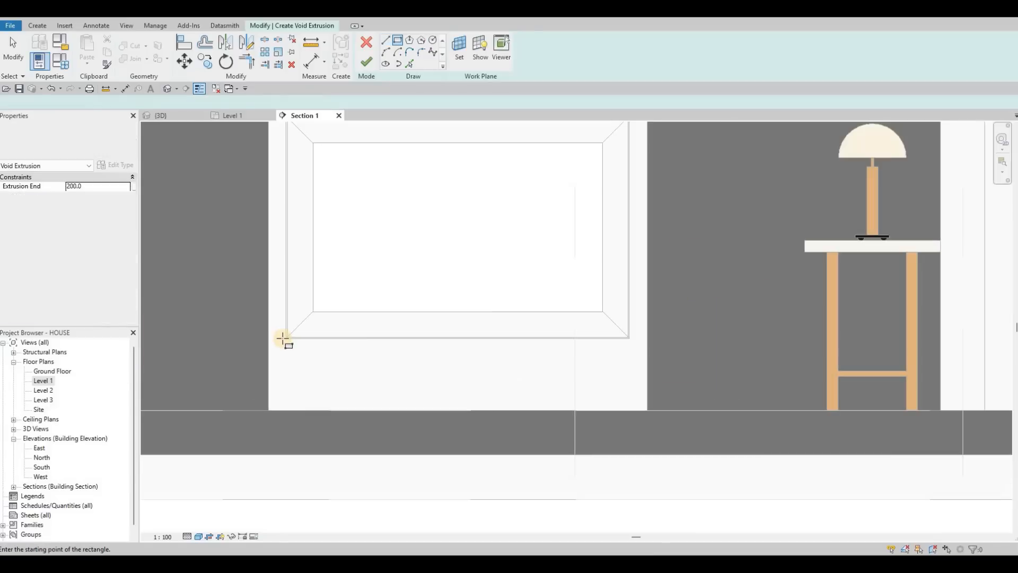
pyautogui.click(286, 338)
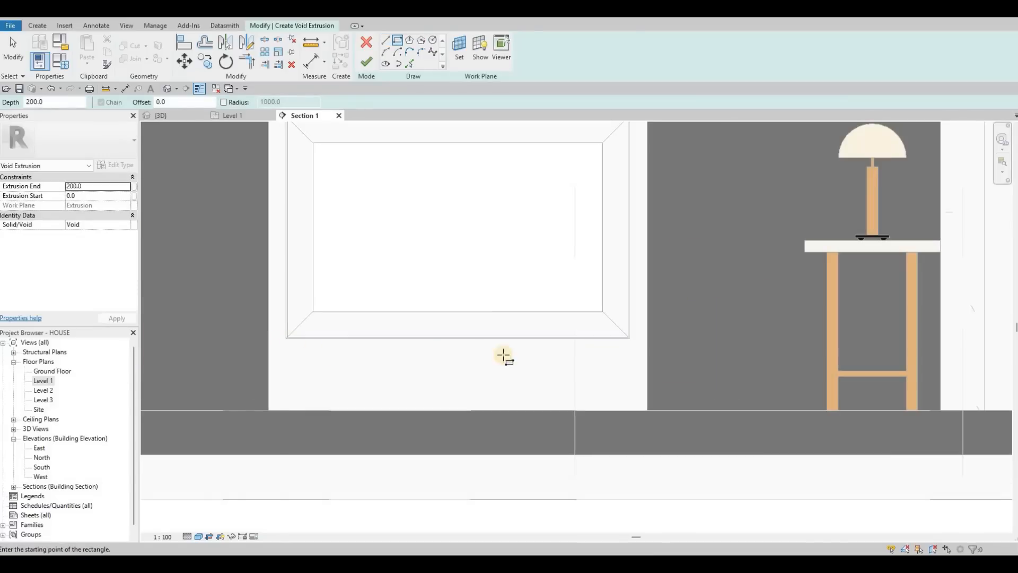
pyautogui.click(628, 347)
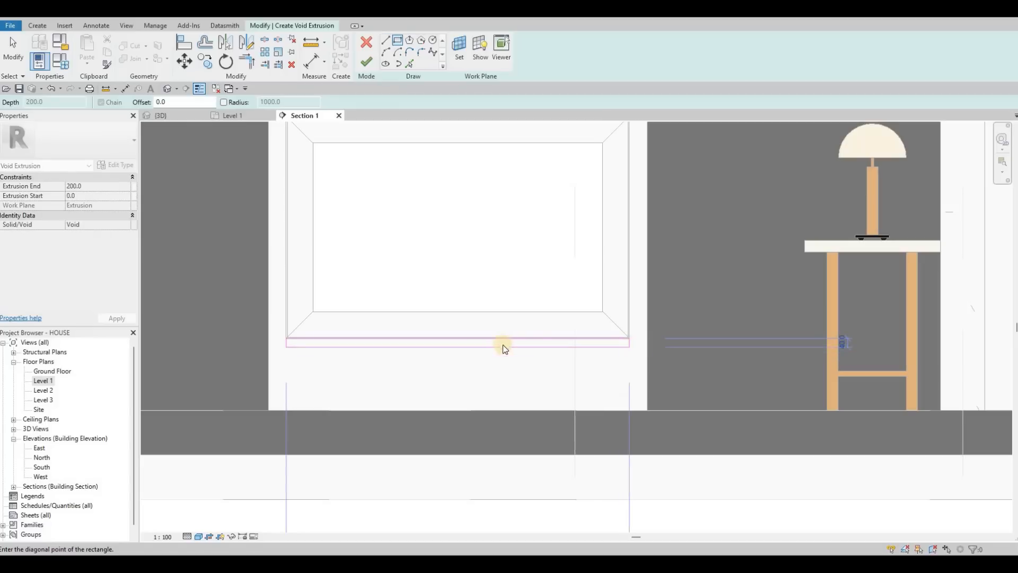
pyautogui.press('Escape')
pyautogui.press('Escape')
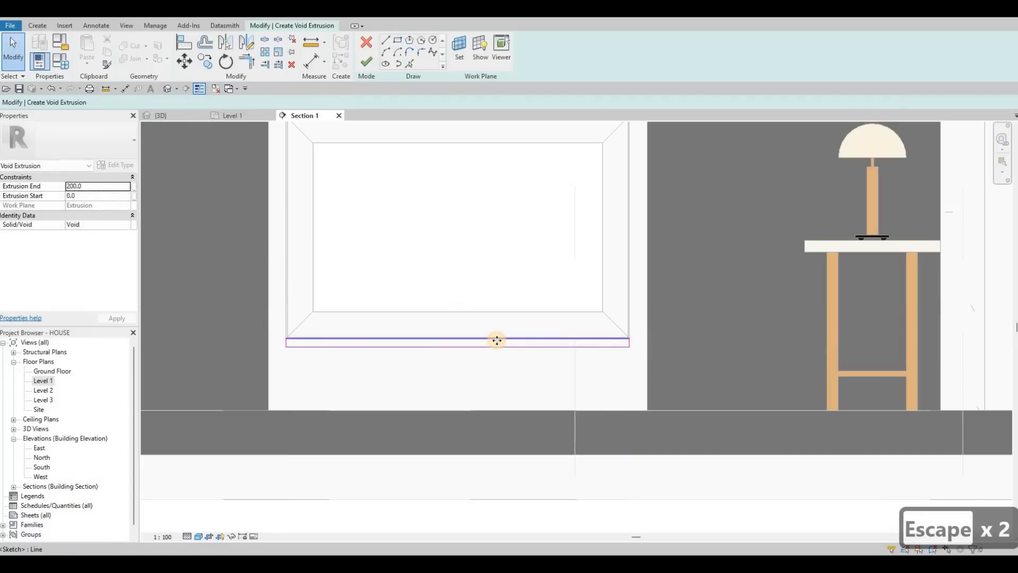
# Step: Select the void rectangle's lines and nudge them downward below the opening's bottom edge
pyautogui.press('Tab')
pyautogui.click(497, 340)
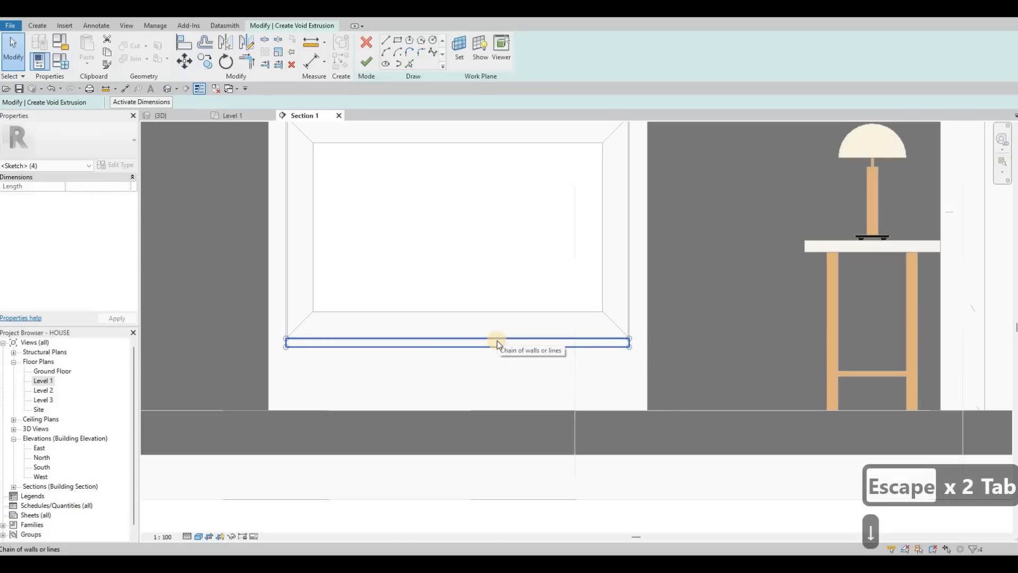
pyautogui.press('Down')
pyautogui.press('Down')
pyautogui.press('Down')
pyautogui.press('Down')
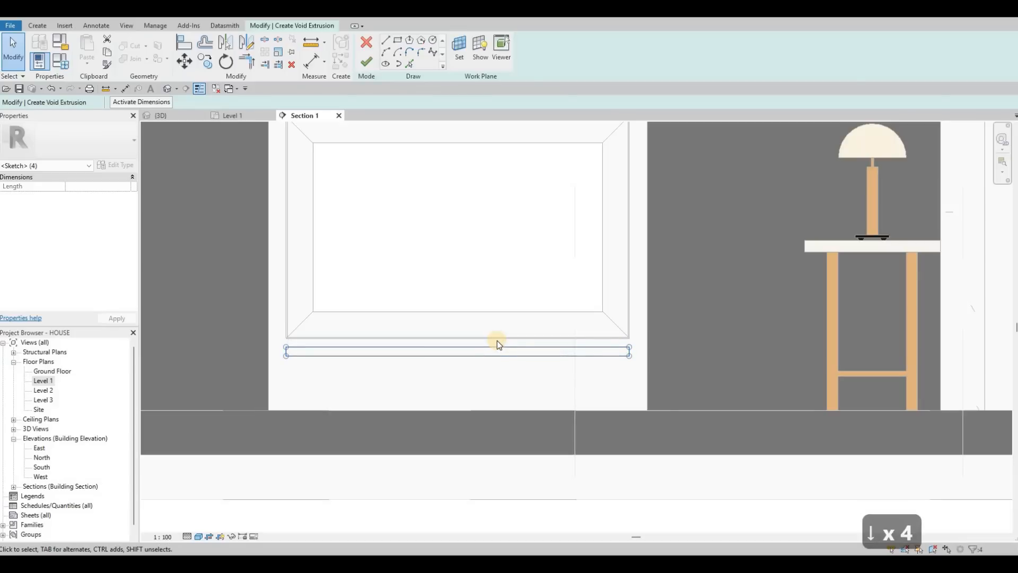
pyautogui.press('Escape')
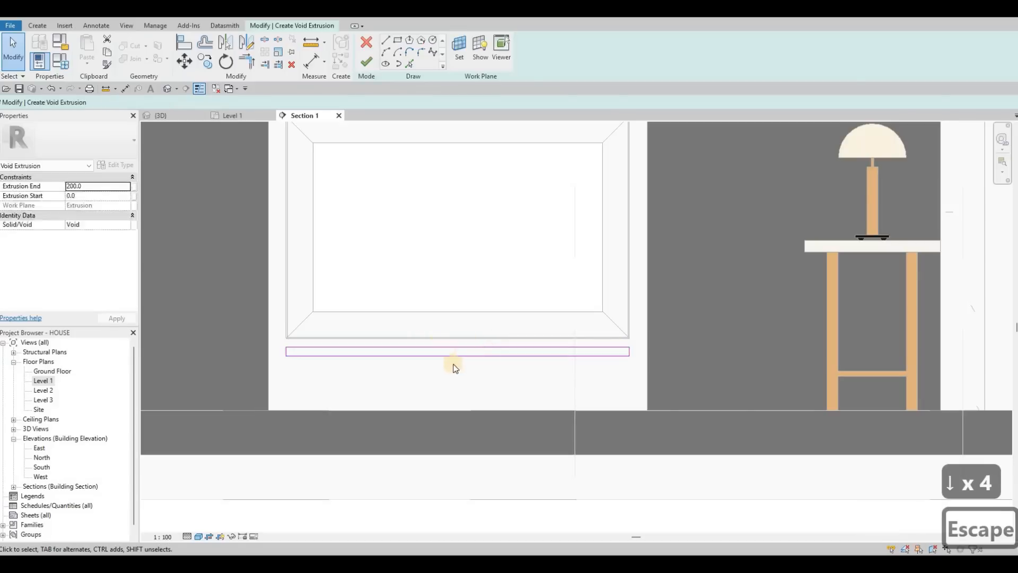
pyautogui.scroll(2, 445, 356)
pyautogui.click(449, 366)
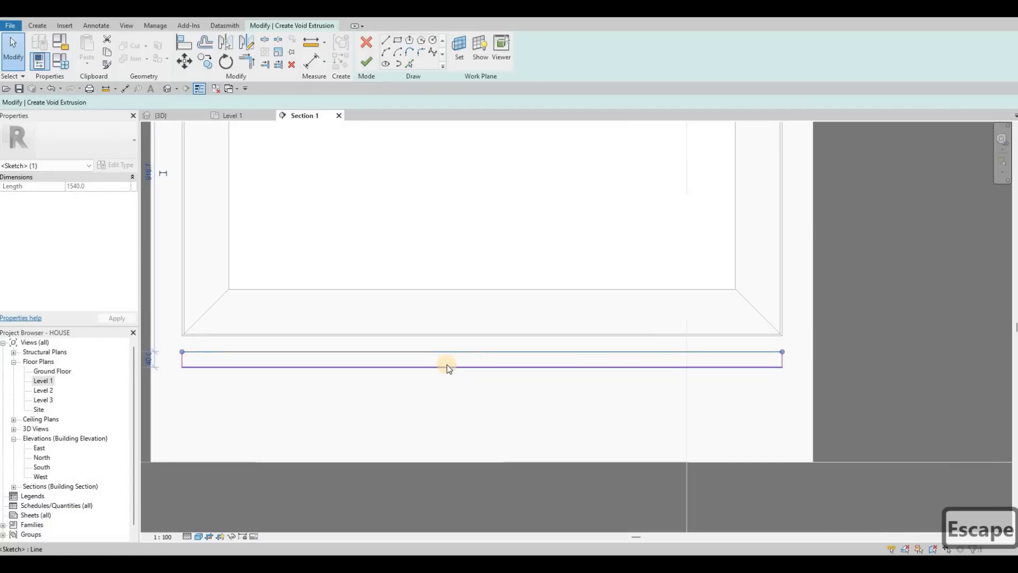
pyautogui.press('Down')
pyautogui.press('Down')
pyautogui.press('Down')
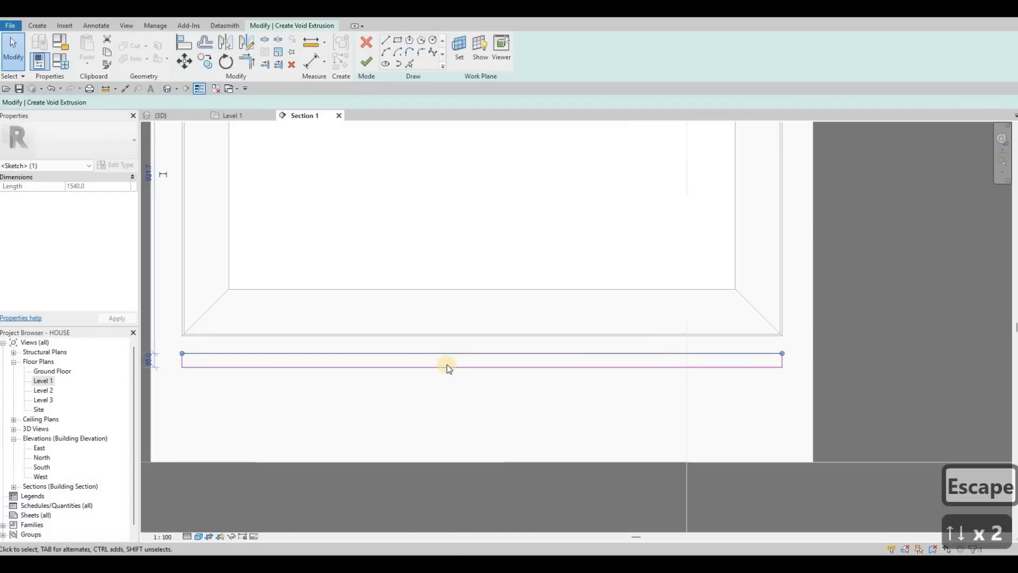
pyautogui.press('Down')
pyautogui.press('Escape')
pyautogui.press('Escape')
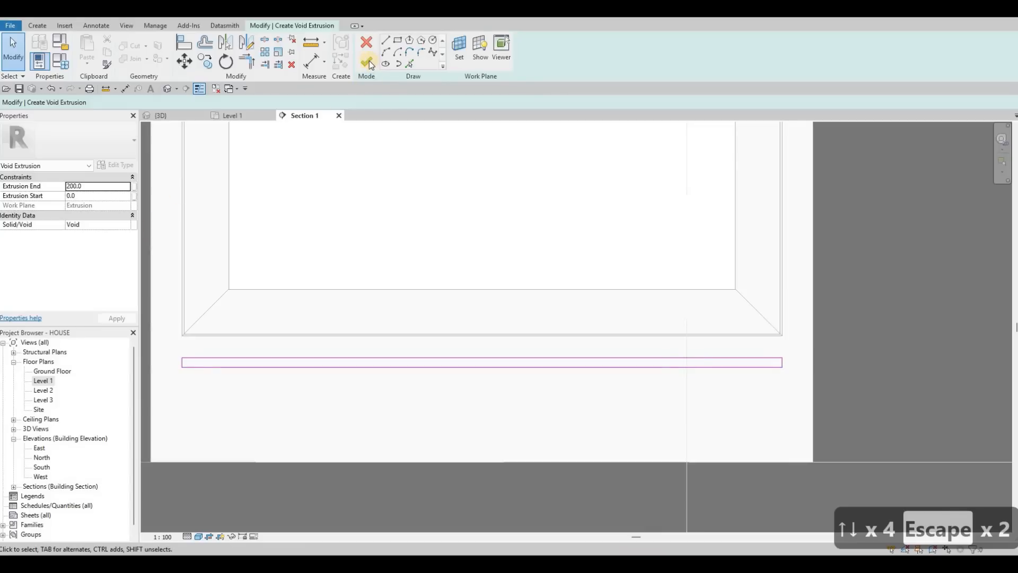
# Step: Set the void extrusion's end to -100 and finish the void sketch
pyautogui.click(93, 186)
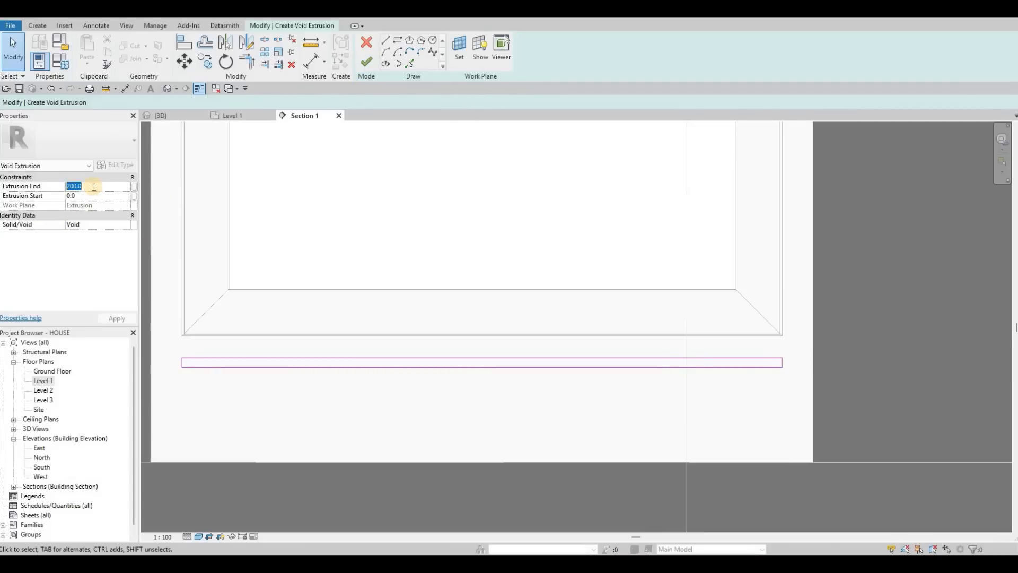
pyautogui.write('-100')
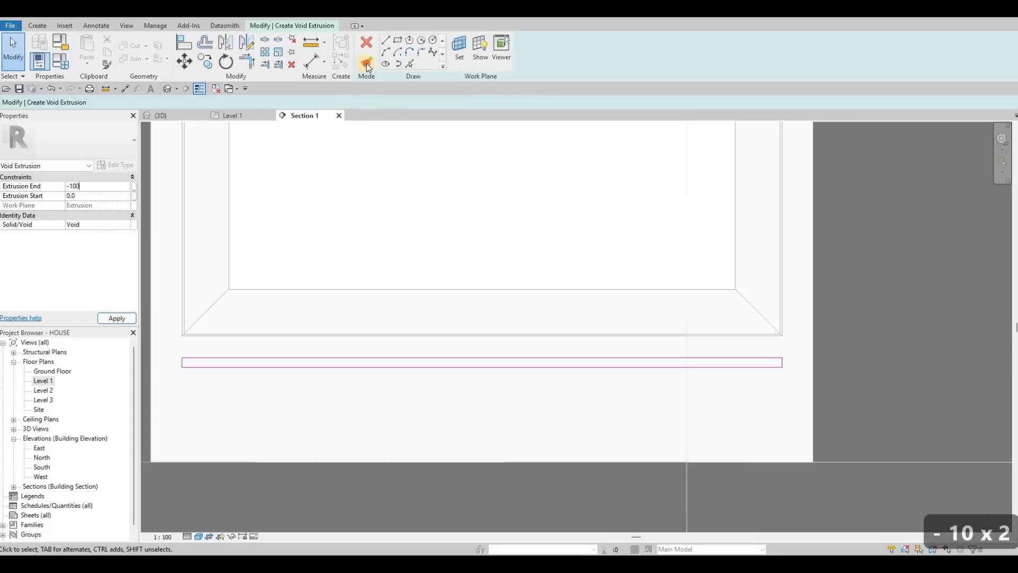
pyautogui.click(366, 64)
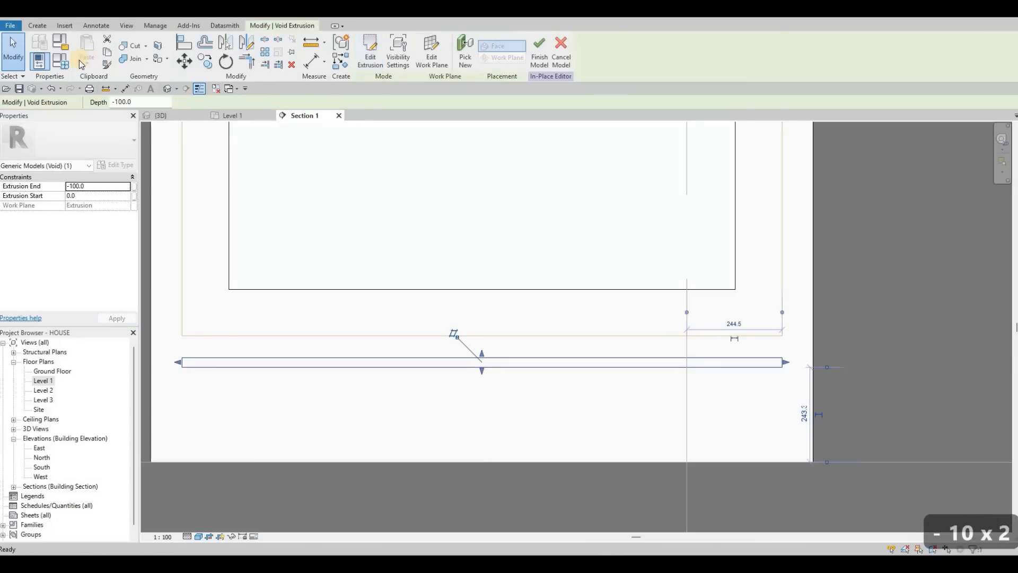
# Step: Try to cut the frame geometry with the void from the 3D view, then undo the attempt
pyautogui.click(136, 46)
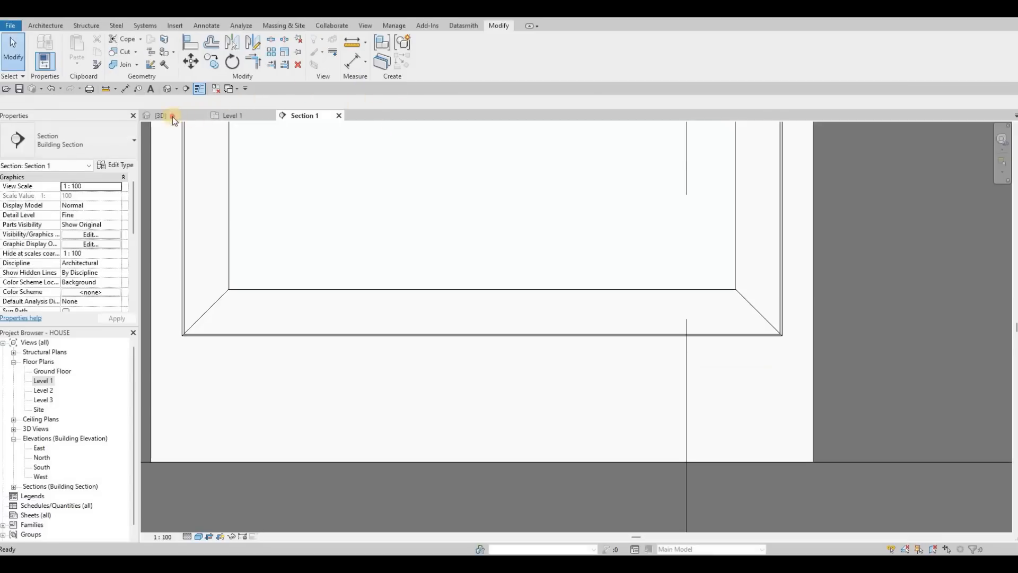
pyautogui.click(172, 116)
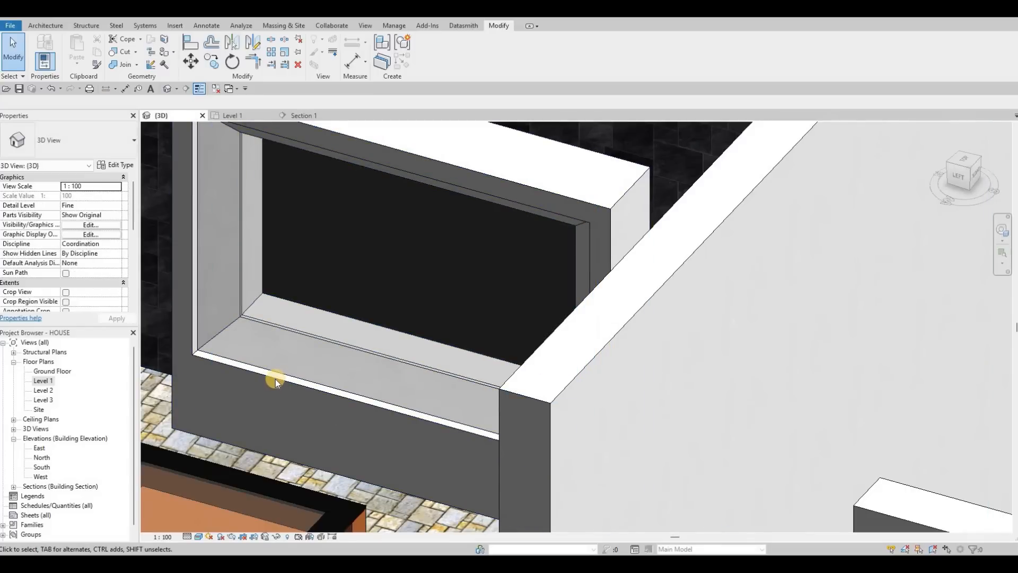
pyautogui.press('Tab')
pyautogui.press('Tab')
pyautogui.press('Tab')
pyautogui.press('Tab')
pyautogui.press('Tab')
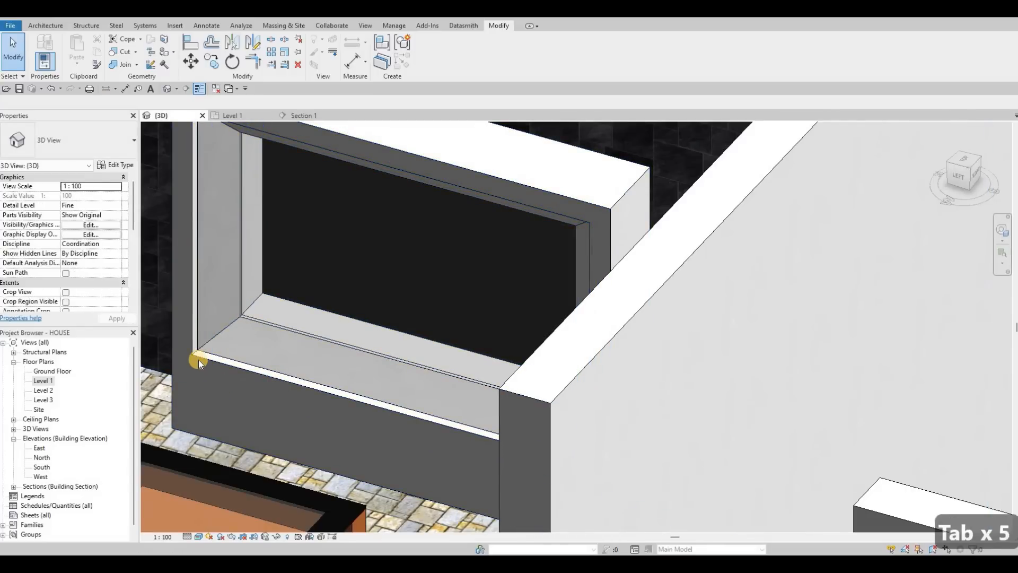
pyautogui.press('Tab')
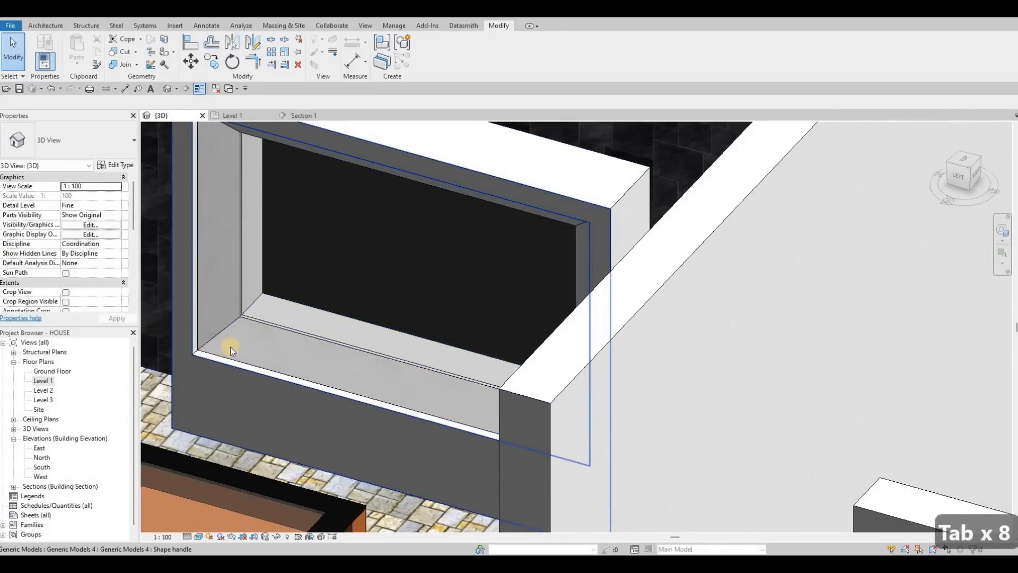
pyautogui.click(231, 350)
pyautogui.press('Escape')
pyautogui.press('Escape')
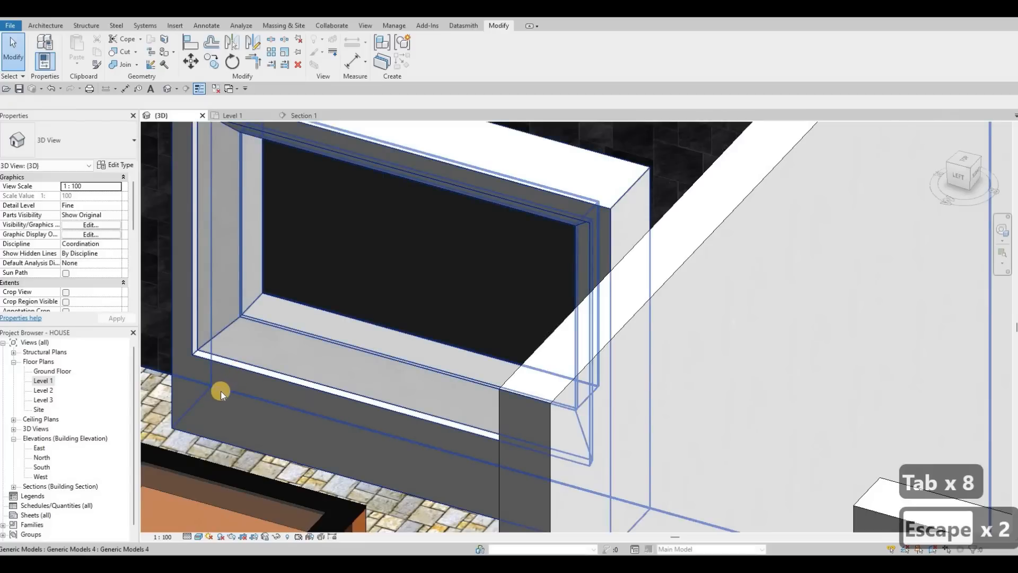
pyautogui.hotkey('ctrl', 'z')
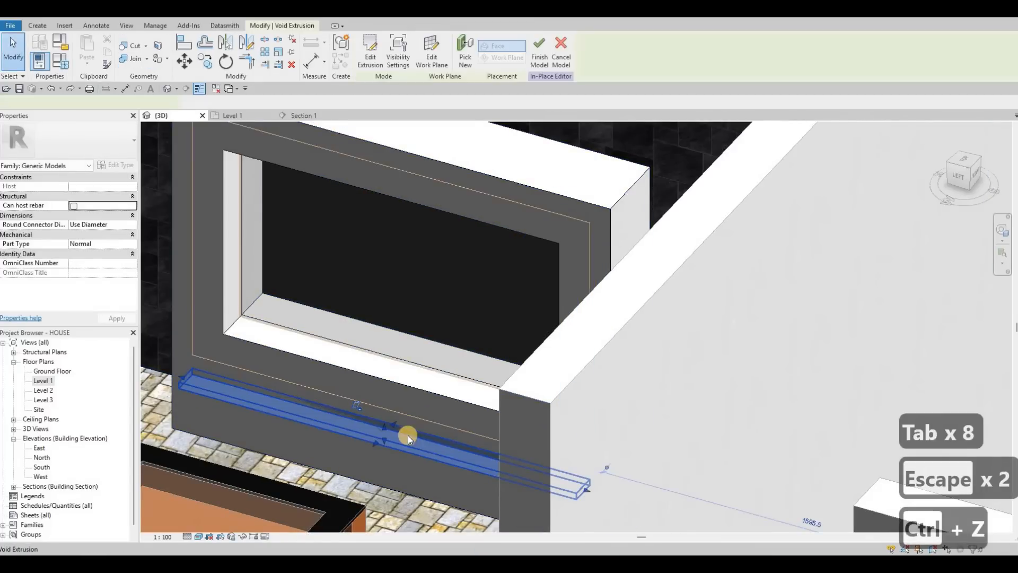
# Step: Drag the void extrusion's front face outward to an extrusion start of about 29.5
pyautogui.scroll(3, 414, 433)
pyautogui.click(402, 435)
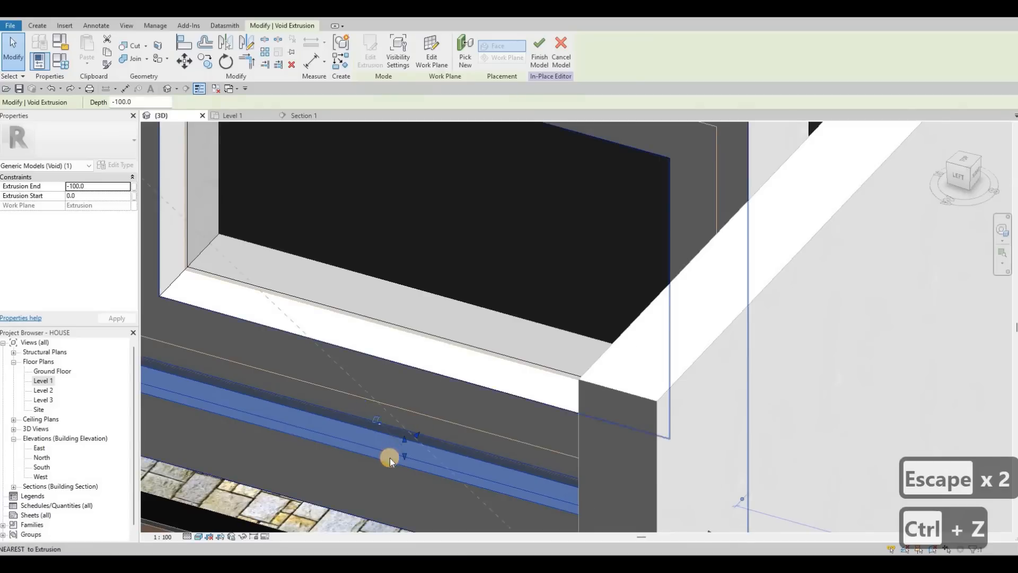
pyautogui.moveTo(390, 457); pyautogui.dragTo(176, 144)
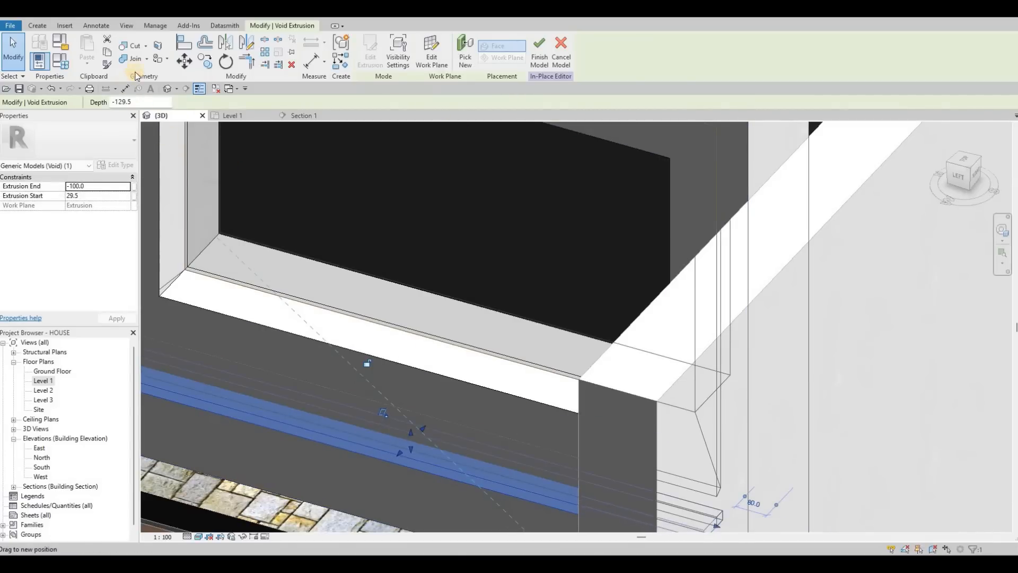
# Step: Cut the frame geometry with the void extrusion to form a groove, then return to the section view
pyautogui.click(129, 46)
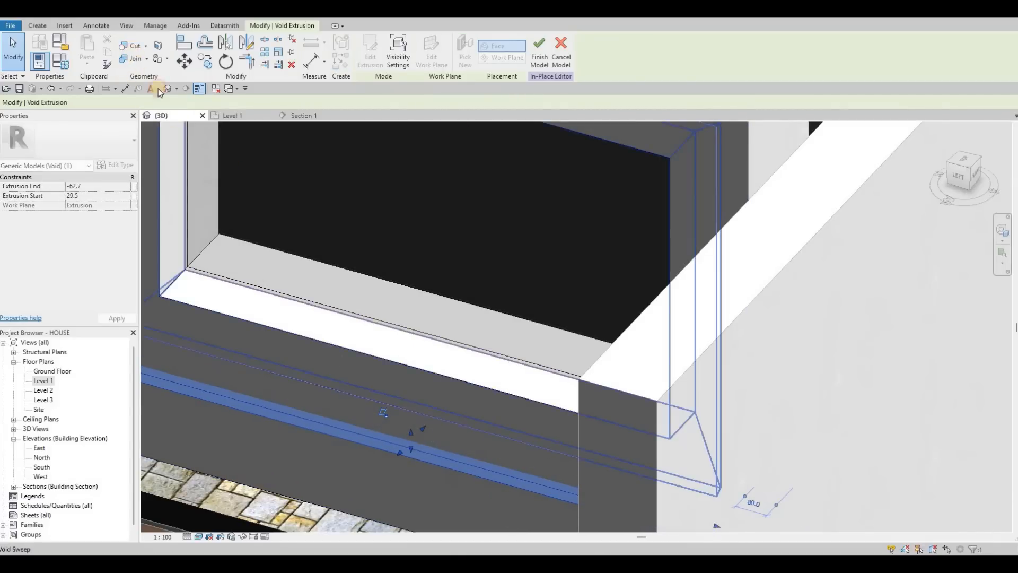
pyautogui.click(257, 328)
pyautogui.keyDown('shift'); pyautogui.moveTo(245, 336); pyautogui.dragTo(307, 118, button='middle'); pyautogui.keyUp('shift')
pyautogui.click(304, 116)
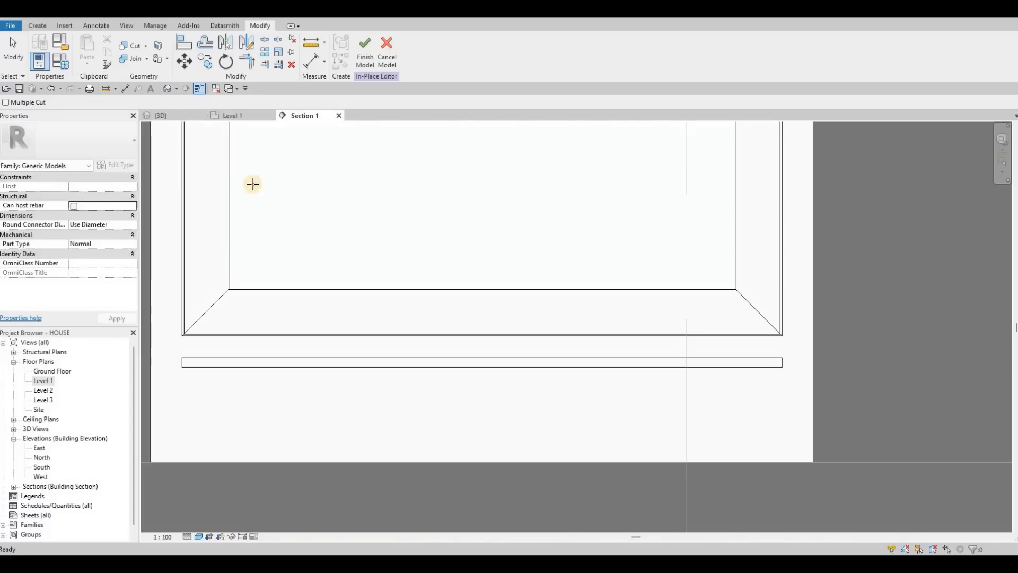
# Step: Start a new solid extrusion and pick the wall panel's face as its work plane
pyautogui.scroll(-1, 198, 138)
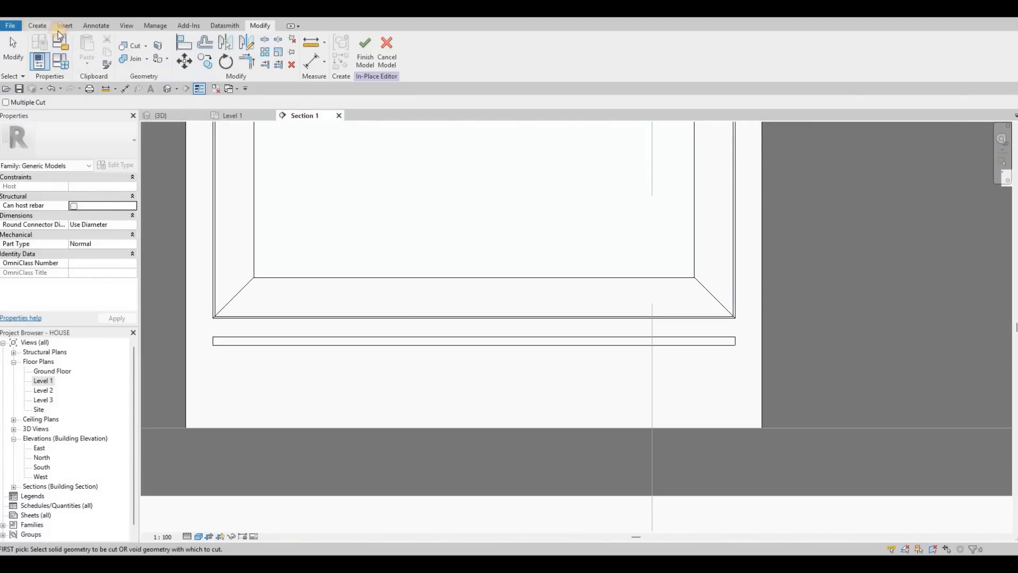
pyautogui.click(88, 67)
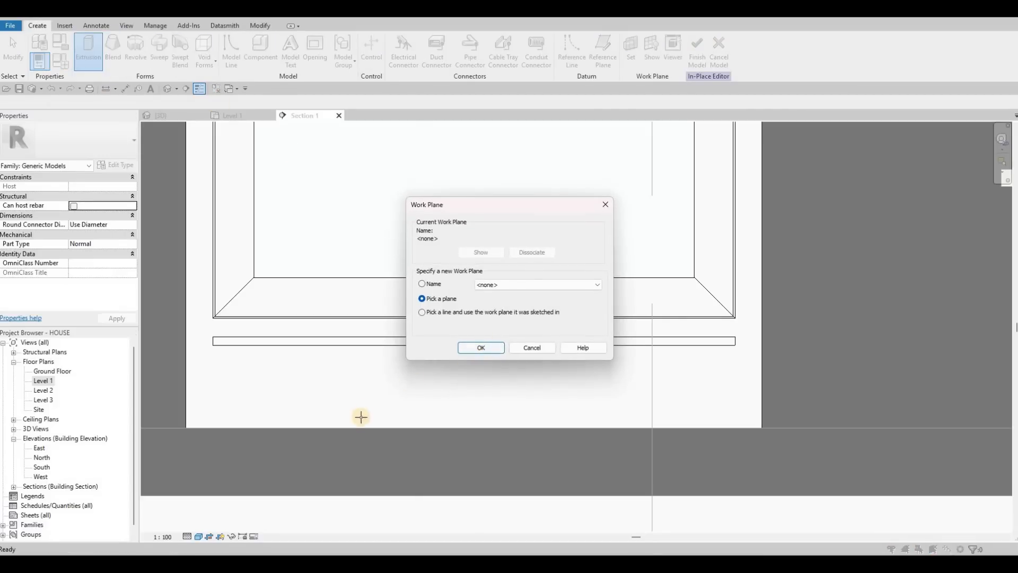
pyautogui.press('Return')
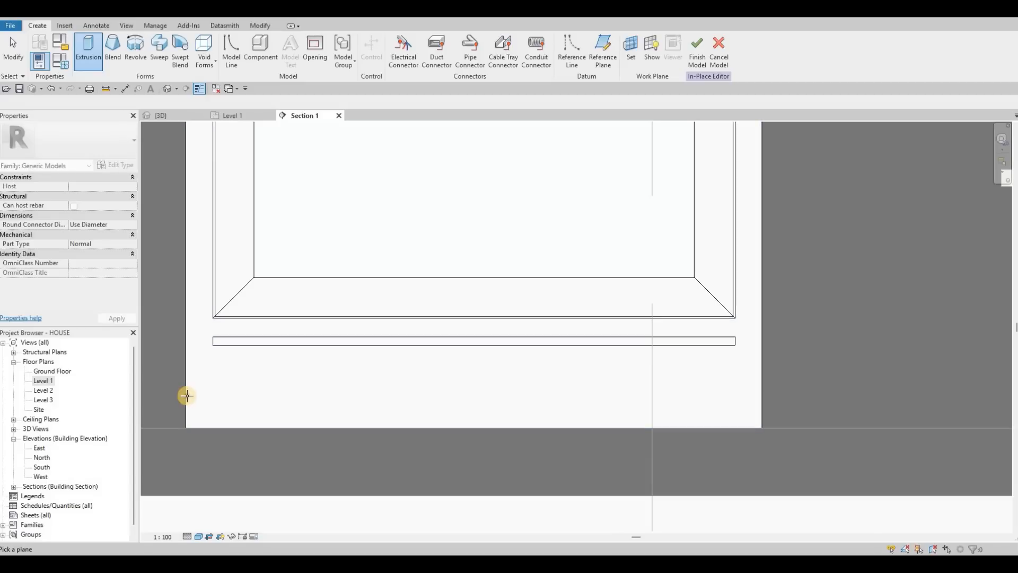
pyautogui.click(187, 395)
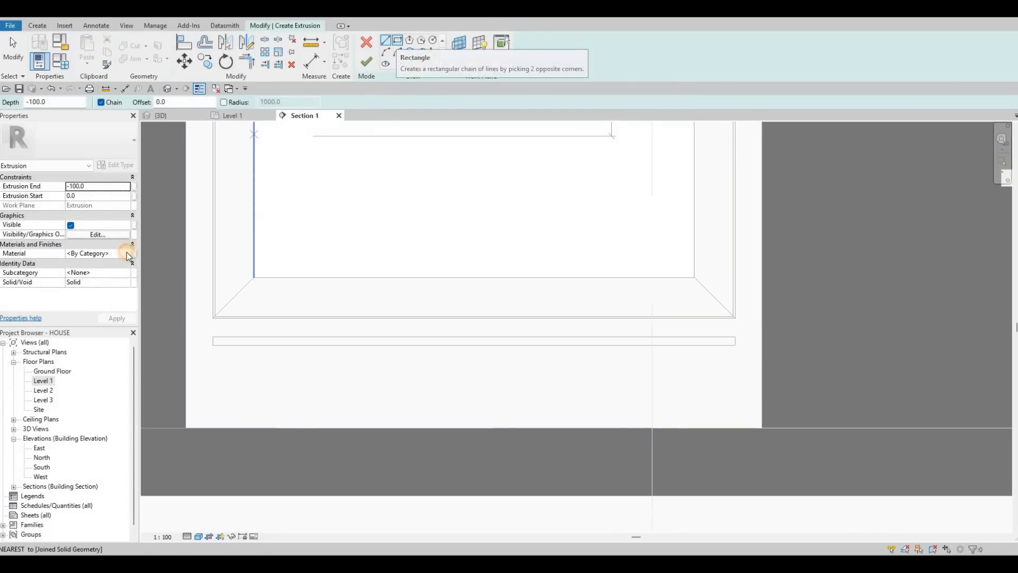
# Step: Set the extrusion's material to Metal Deck and its extrusion end to 5
pyautogui.click(126, 253)
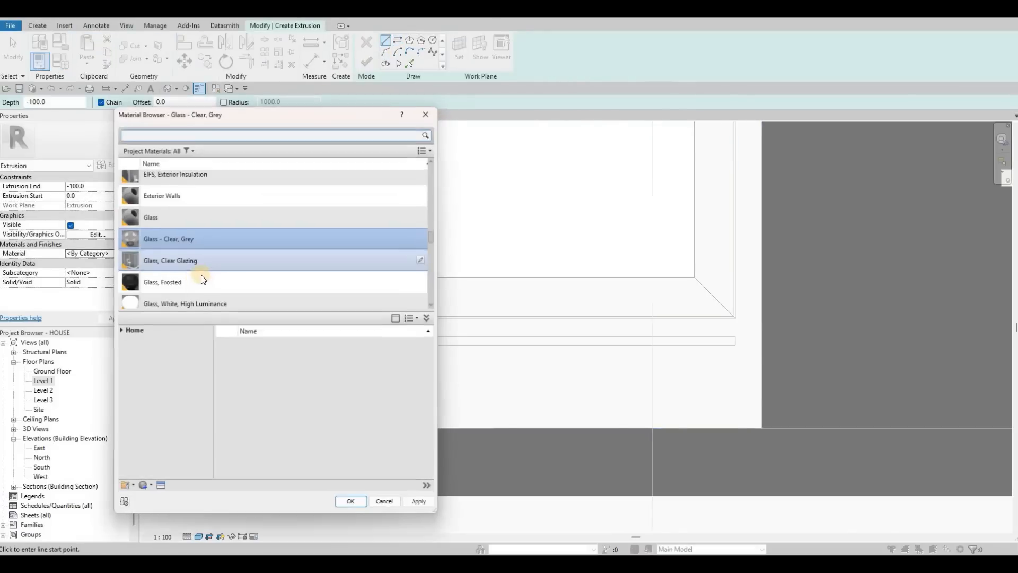
pyautogui.scroll(2, 203, 257)
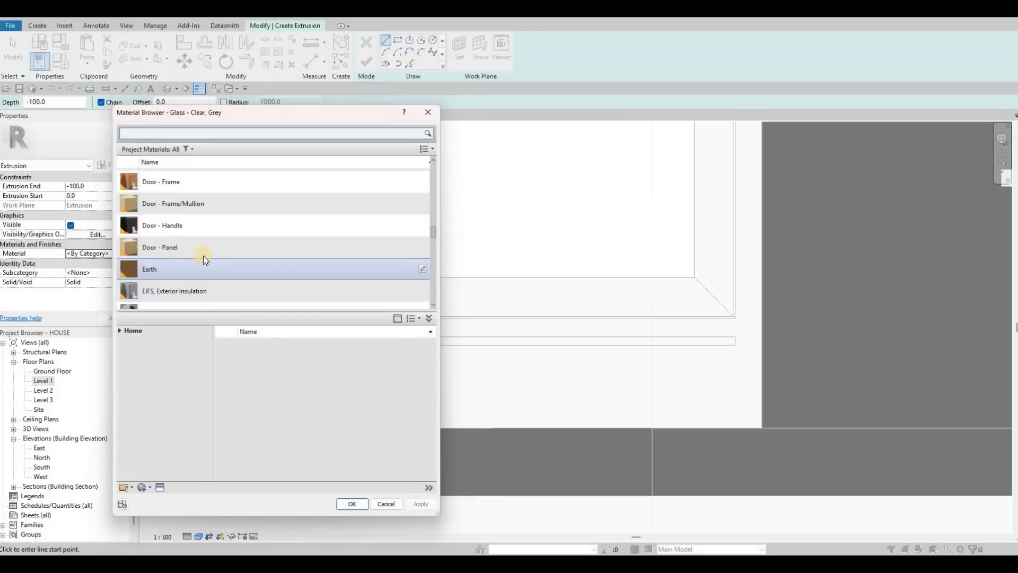
pyautogui.scroll(2, 228, 254)
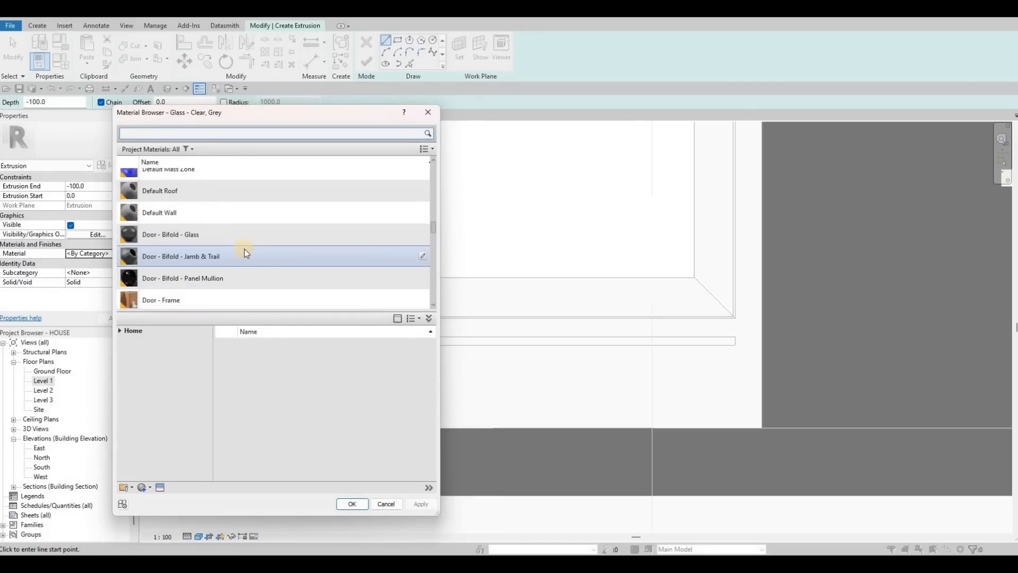
pyautogui.scroll(4, 244, 251)
pyautogui.scroll(-5, 239, 257)
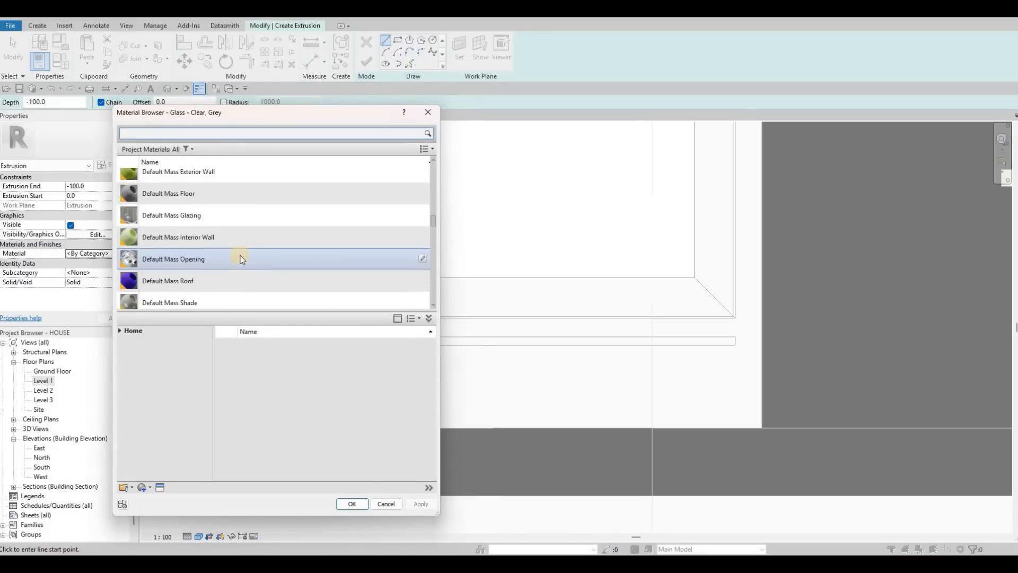
pyautogui.scroll(-8, 233, 255)
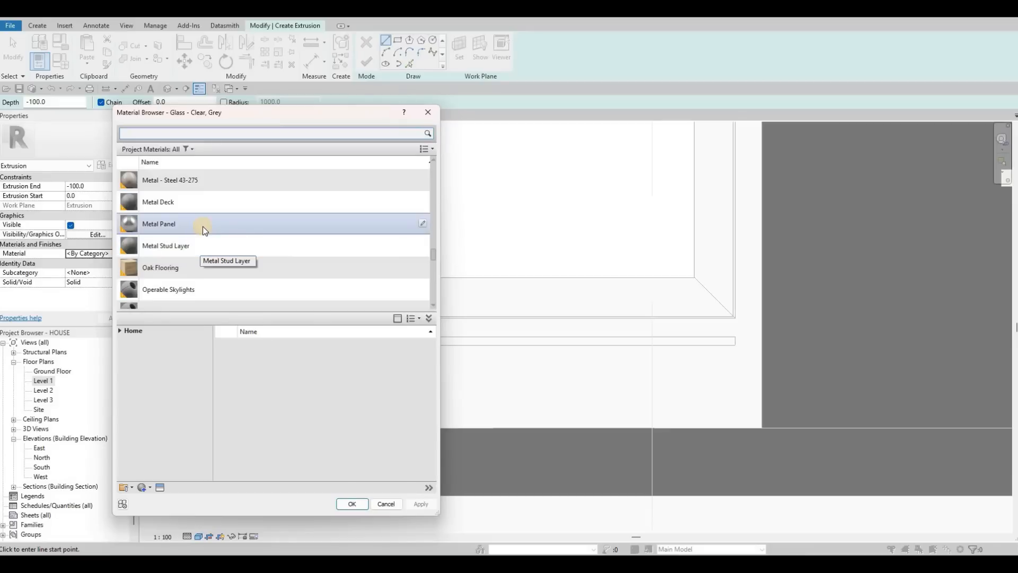
pyautogui.click(211, 205)
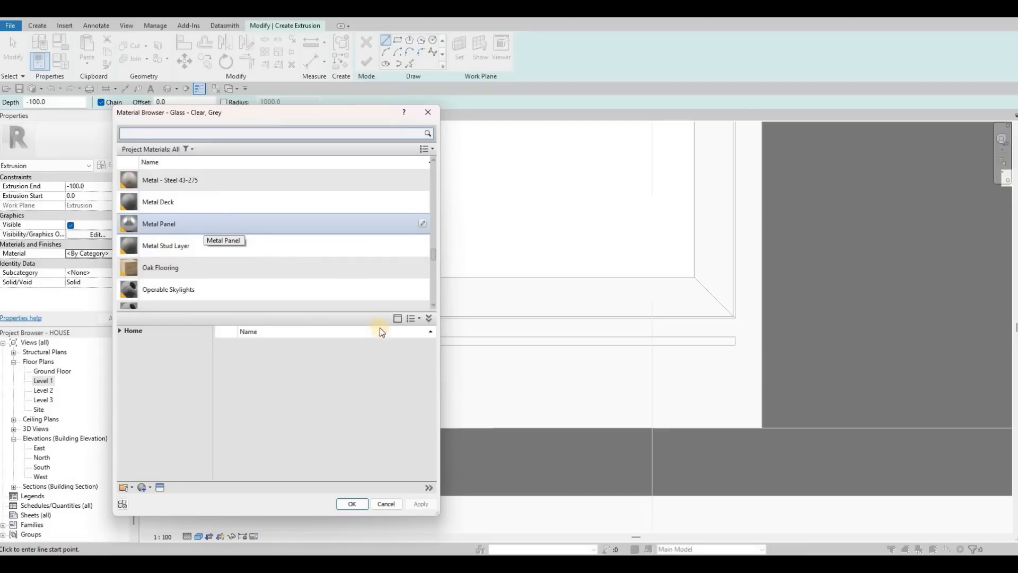
pyautogui.click(349, 504)
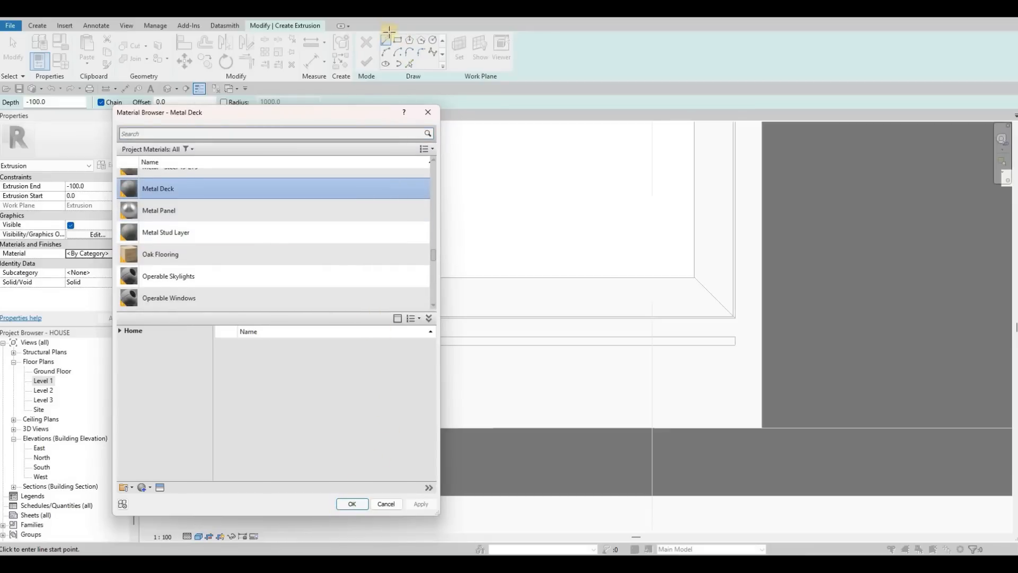
pyautogui.click(107, 187)
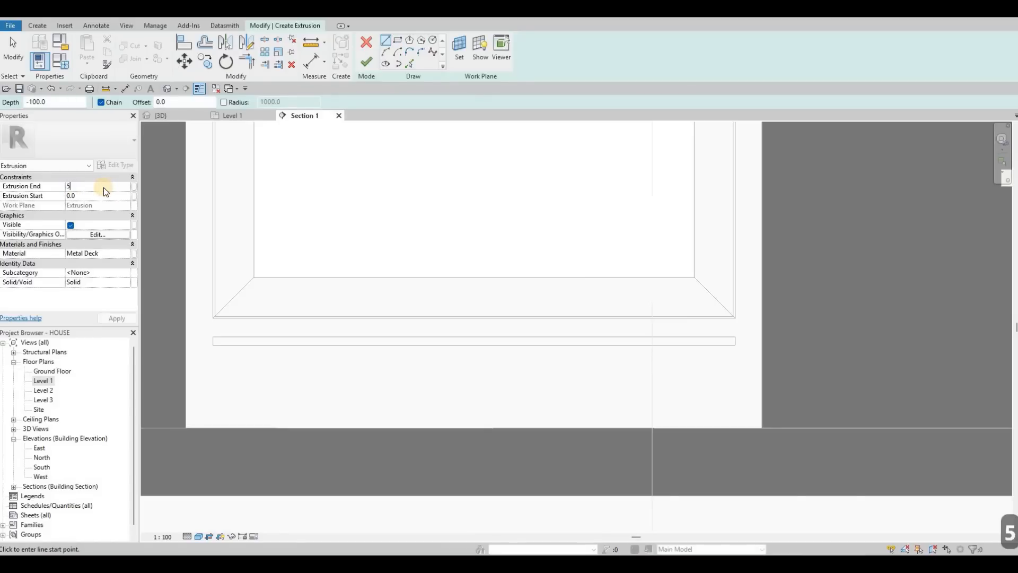
pyautogui.write('5')
pyautogui.press('Return')
# Step: Sketch a rectangle spanning the frame's full width below the groove strip
pyautogui.click(398, 40)
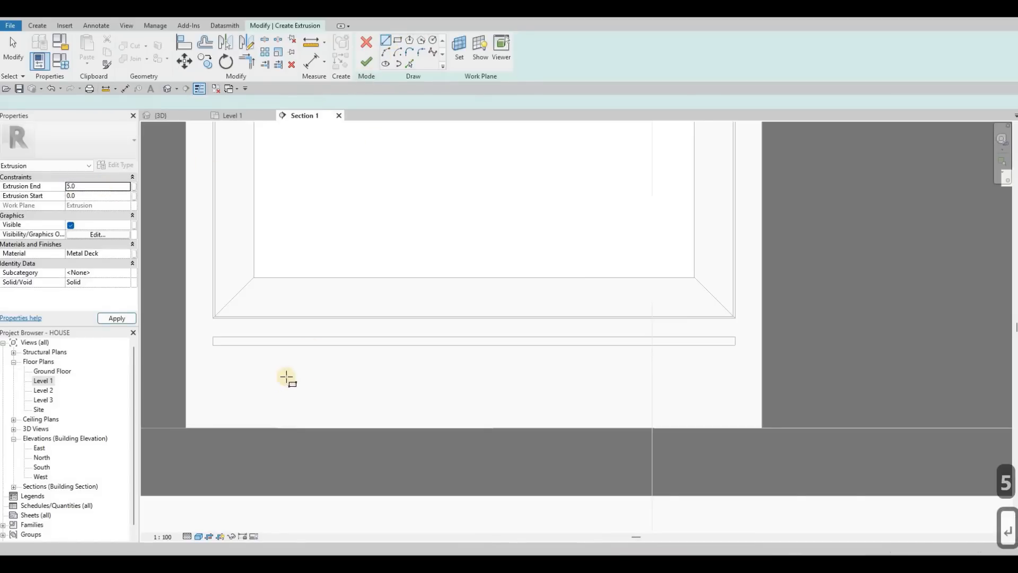
pyautogui.click(214, 345)
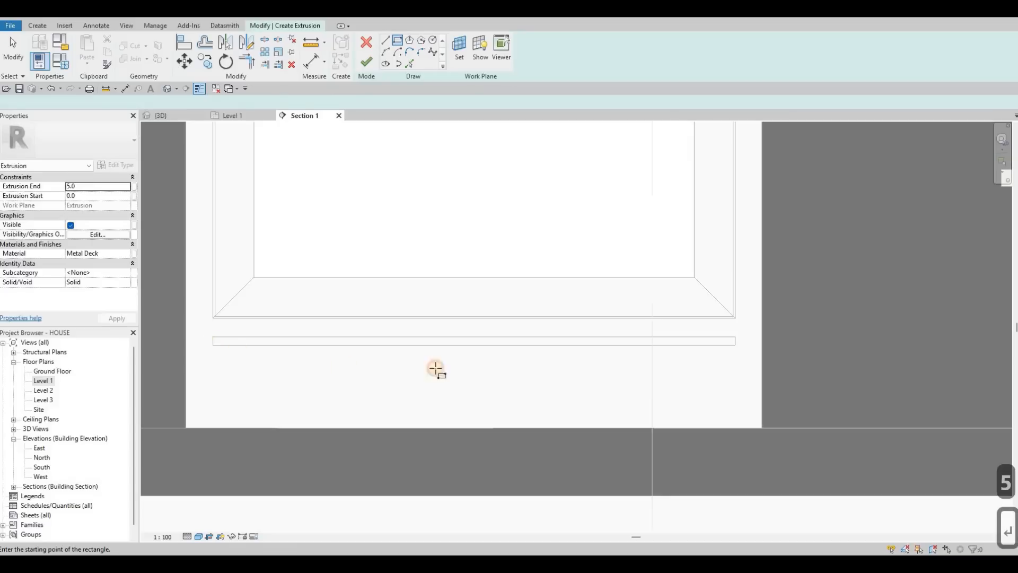
pyautogui.click(728, 399)
pyautogui.press('Escape')
pyautogui.press('Escape')
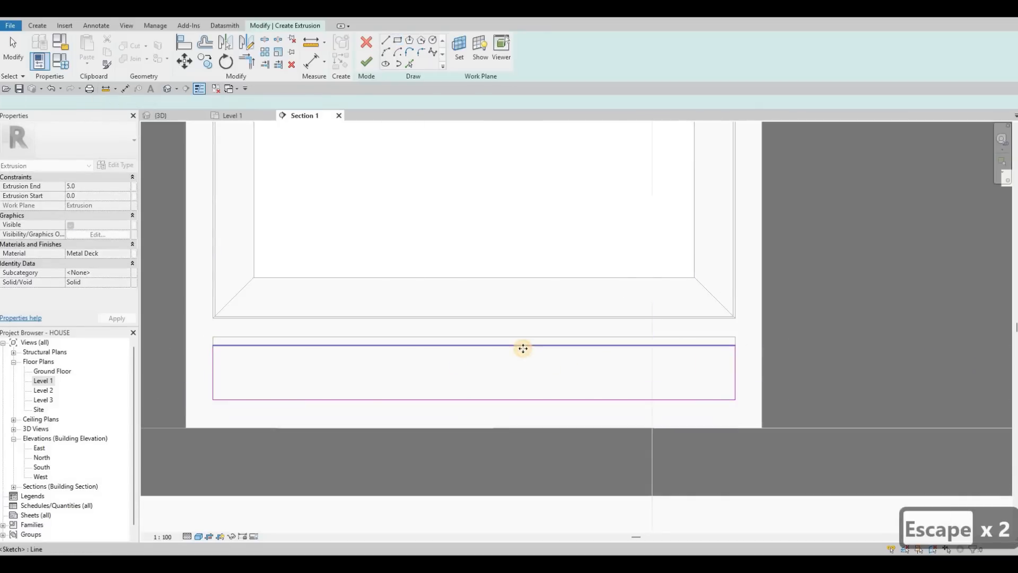
# Step: Move the rectangle's top edge slightly downward
pyautogui.click(523, 347)
pyautogui.press('Down')
pyautogui.press('Down')
pyautogui.press('Down')
pyautogui.press('Down')
pyautogui.press('Down')
pyautogui.press('Down')
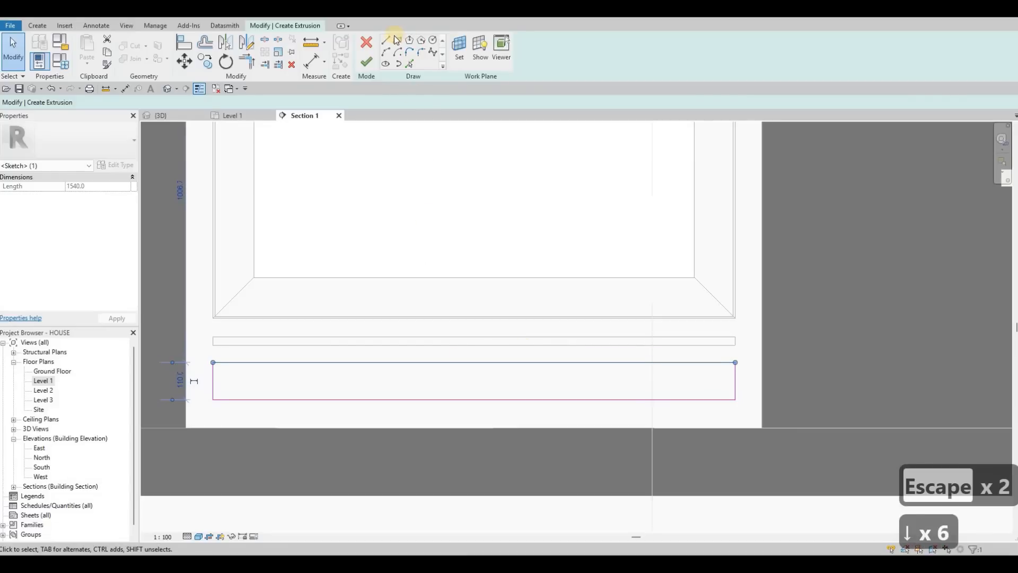
pyautogui.press('Escape')
pyautogui.press('Escape')
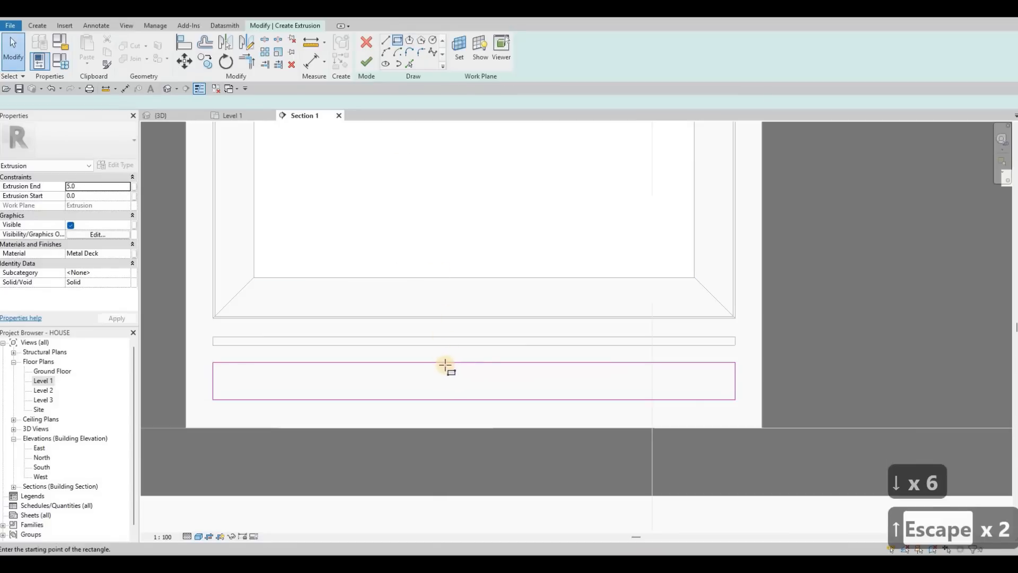
# Step: Sketch a thin rectangle about 760 mm long inside the upper-left part of the outer rectangle
pyautogui.click(473, 362)
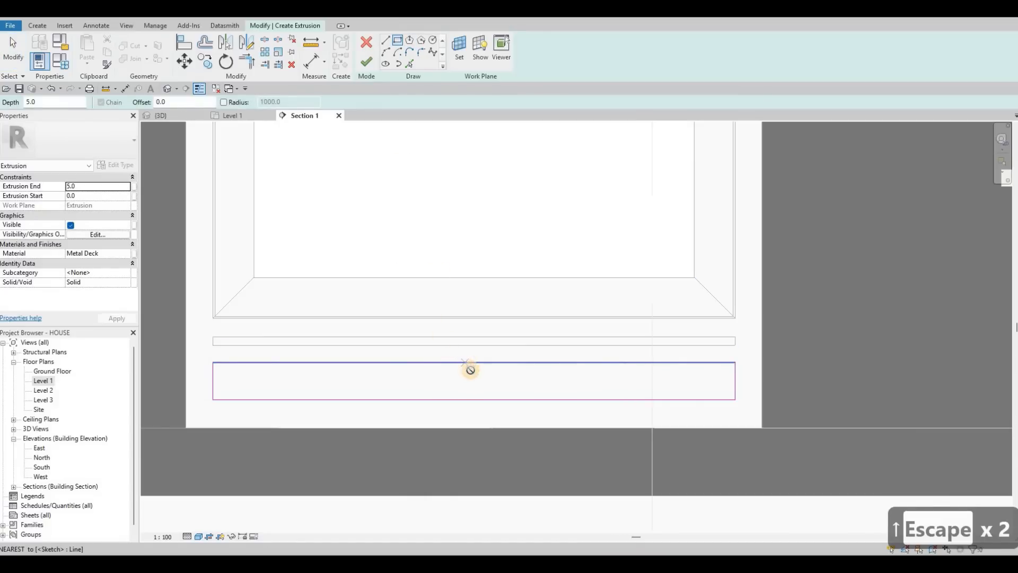
pyautogui.click(218, 378)
pyautogui.press('Escape')
pyautogui.press('Escape')
pyautogui.press('Escape')
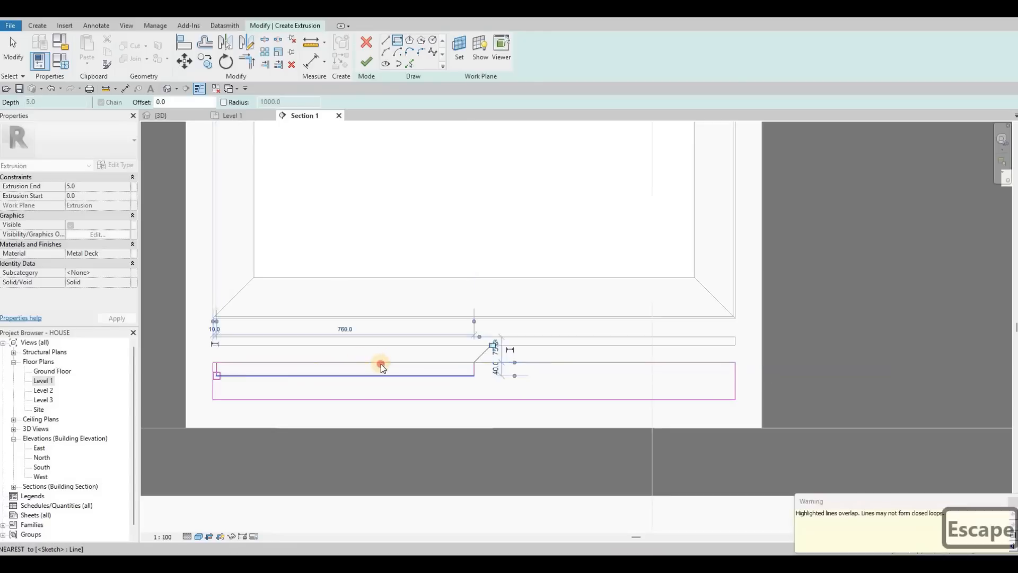
# Step: Move the thin rectangle's top edge slightly down so it no longer overlaps the outer outline
pyautogui.click(380, 362)
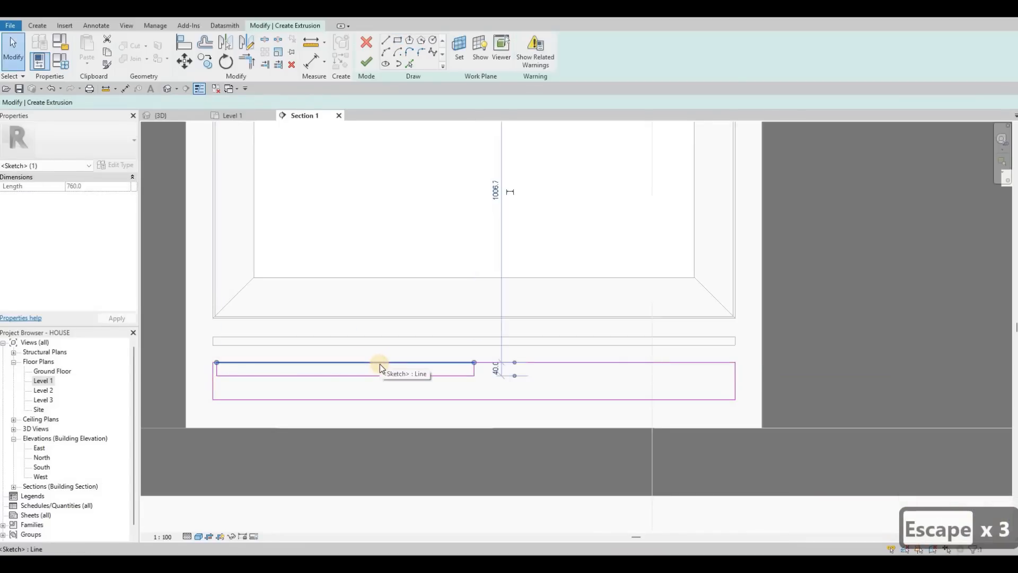
pyautogui.press('Down')
pyautogui.press('Down')
pyautogui.press('Down')
pyautogui.press('Escape')
pyautogui.press('Escape')
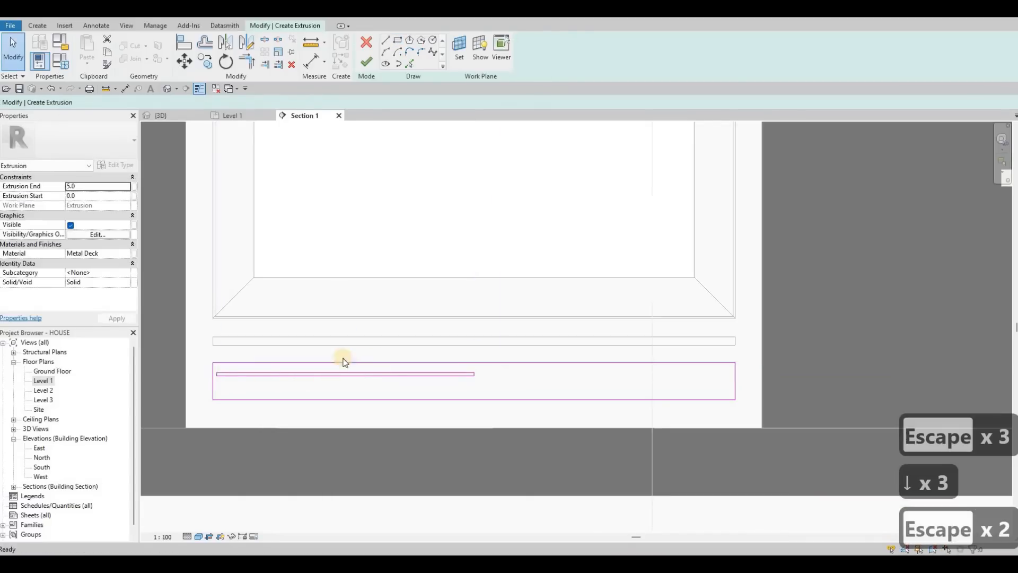
# Step: Shift the whole thin rectangle slightly upward
pyautogui.scroll(3, 341, 354)
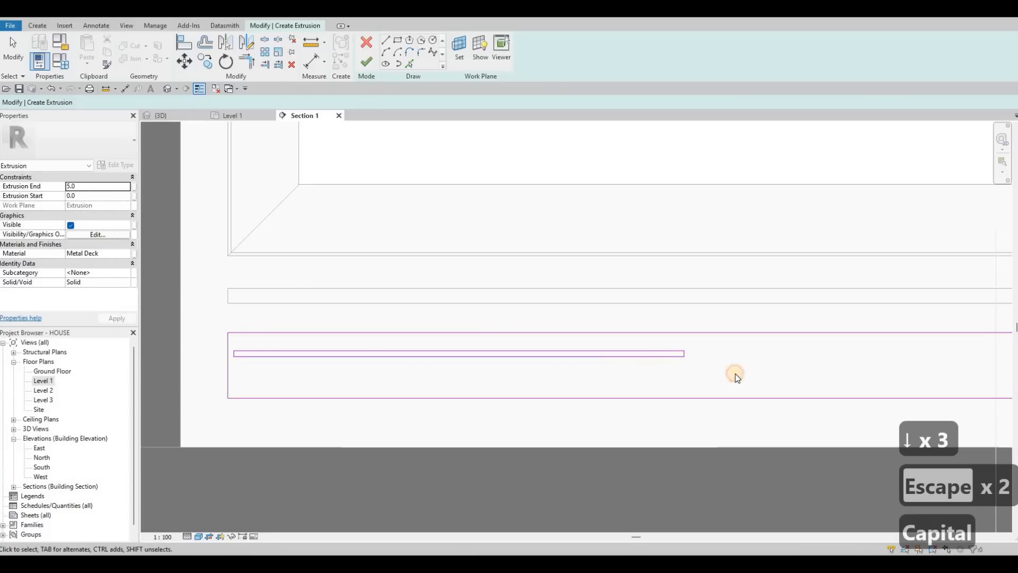
pyautogui.moveTo(210, 341)
pyautogui.mouseDown()
pyautogui.moveTo(375, 367)
pyautogui.moveTo(736, 375)
pyautogui.mouseUp()
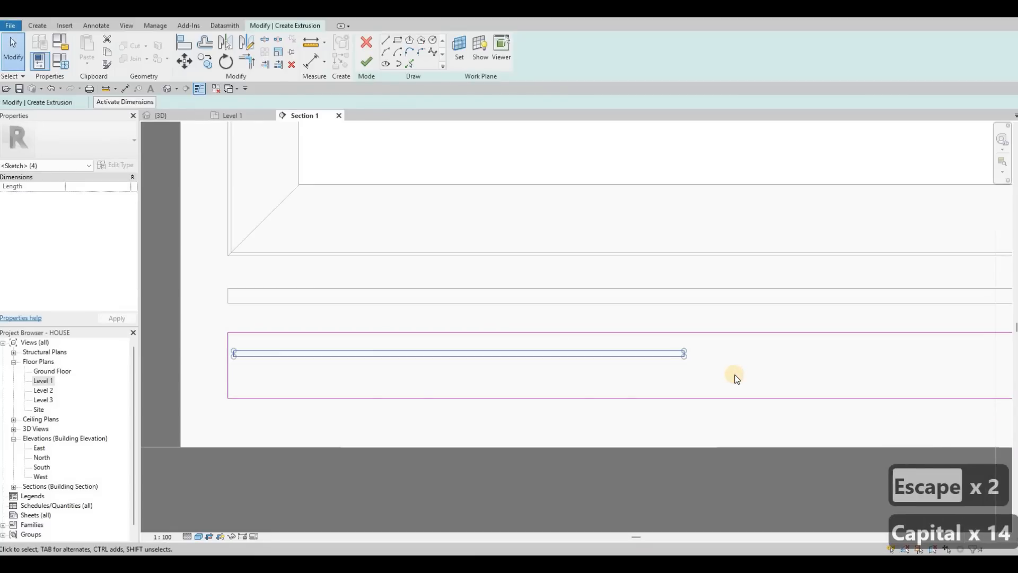
pyautogui.press('Up')
pyautogui.press('Up')
pyautogui.press('Up')
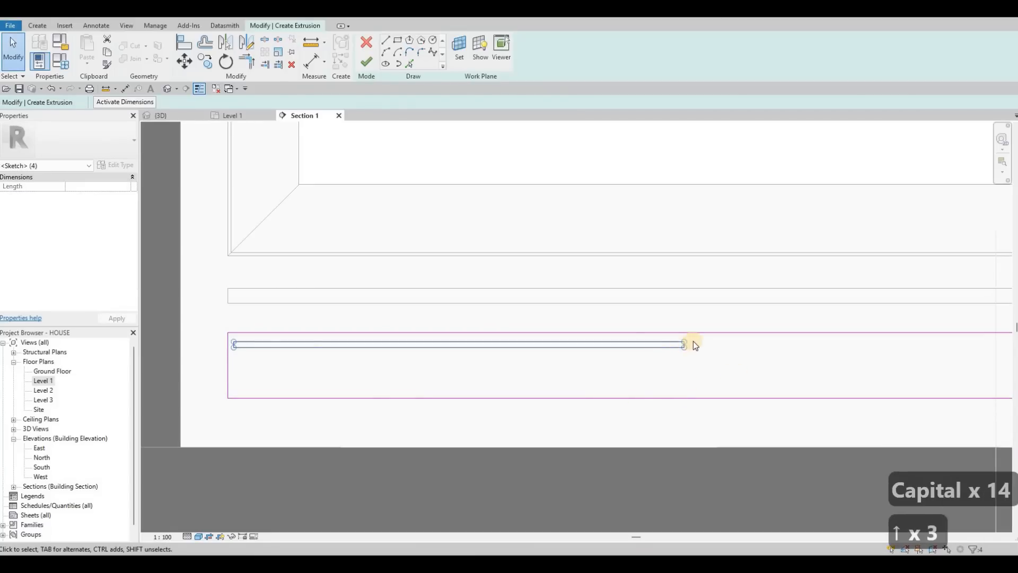
pyautogui.press('Escape')
pyautogui.press('Escape')
# Step: Move the thin rectangle's right end slightly to the left
pyautogui.scroll(2, 691, 340)
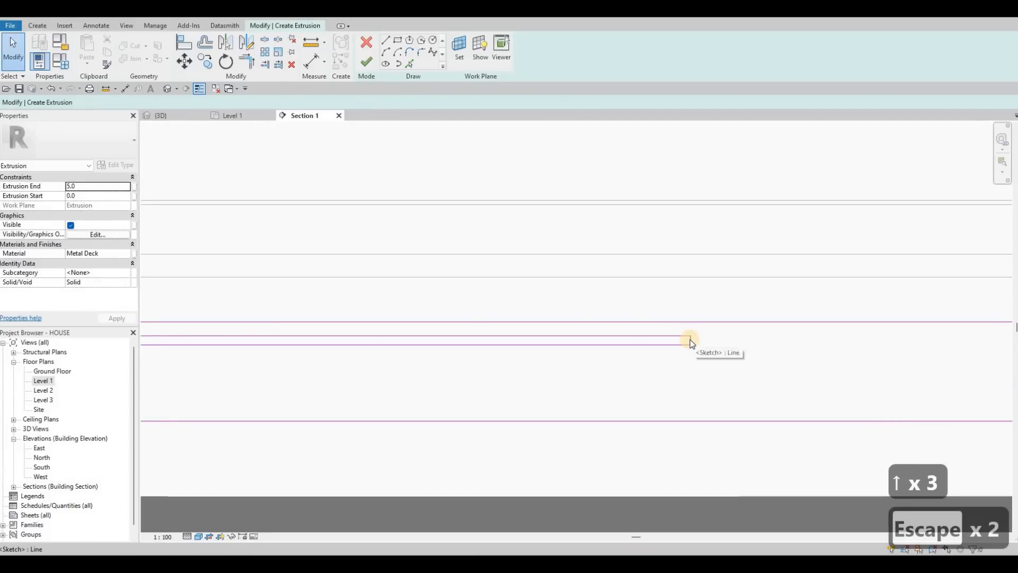
pyautogui.click(689, 339)
pyautogui.press('Left')
pyautogui.press('Left')
pyautogui.press('Left')
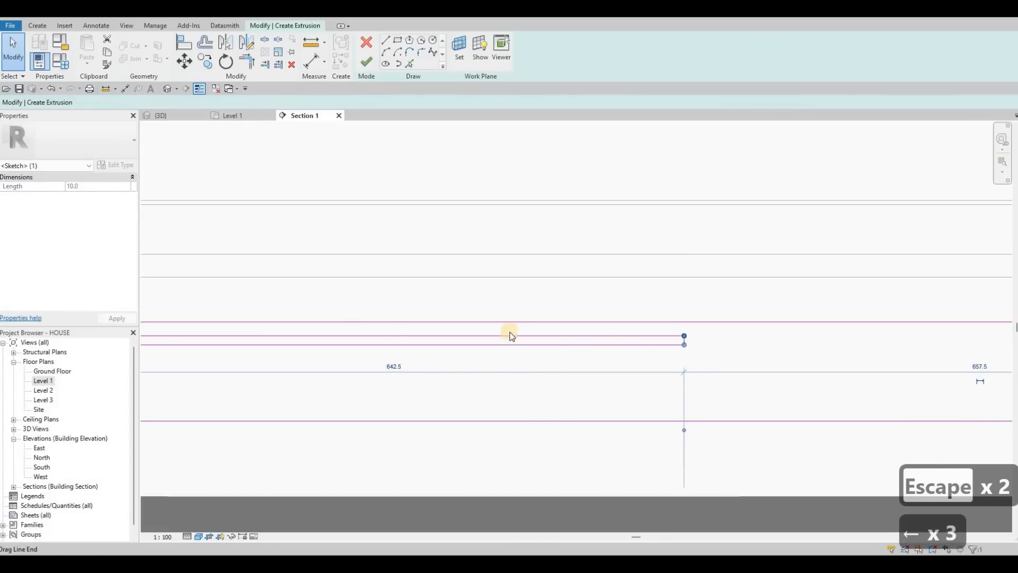
pyautogui.press('Escape')
pyautogui.press('Escape')
# Step: Copy the thin rectangle downward to create a second strip beneath it
pyautogui.scroll(-3, 254, 302)
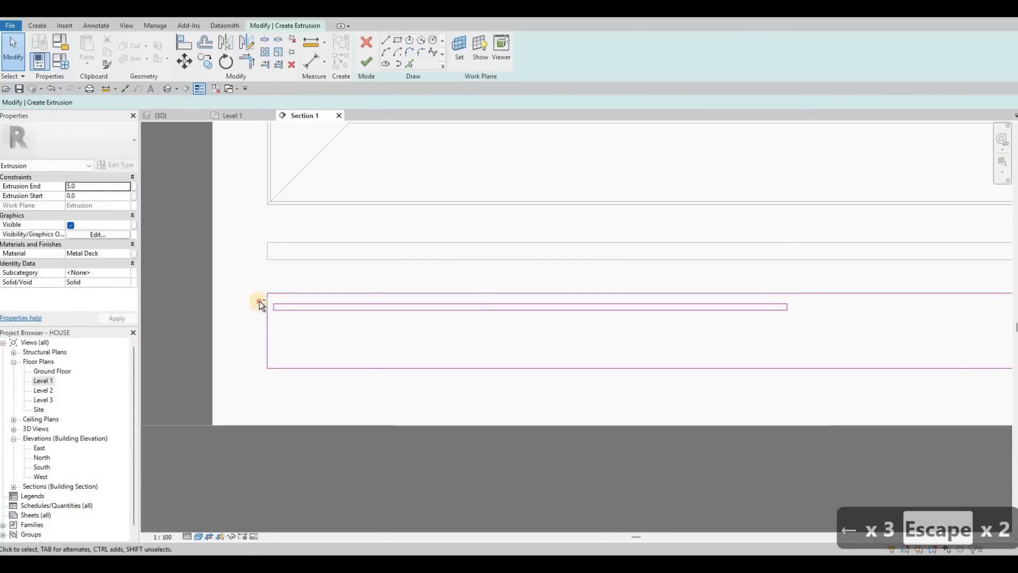
pyautogui.moveTo(400, 328); pyautogui.dragTo(815, 336)
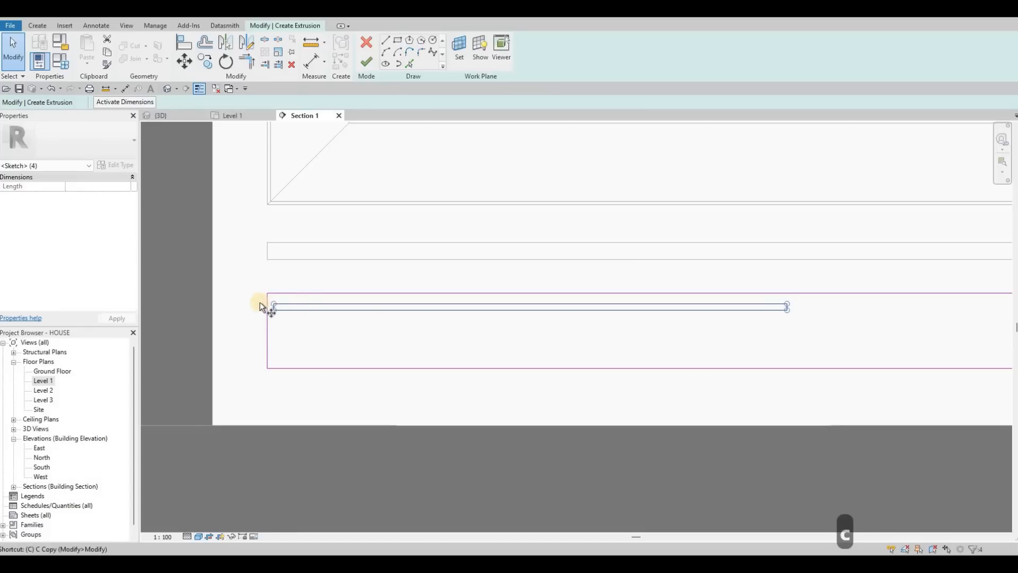
pyautogui.press('o')
pyautogui.scroll(3, 251, 297)
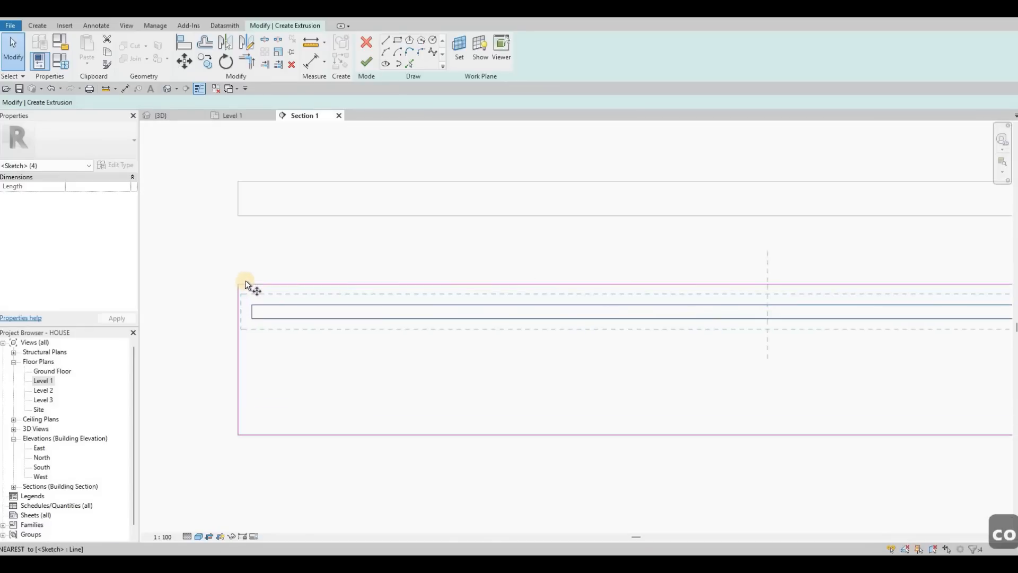
pyautogui.click(245, 326)
pyautogui.click(244, 371)
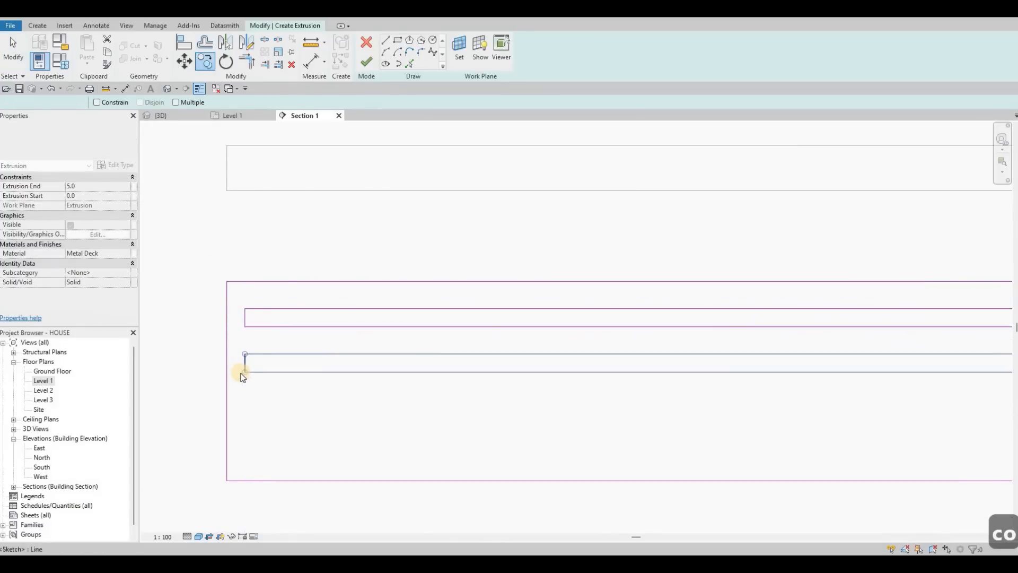
# Step: Copy the strips downward again to make four evenly spaced strips inside the outer rectangle
pyautogui.press('c')
pyautogui.press('o')
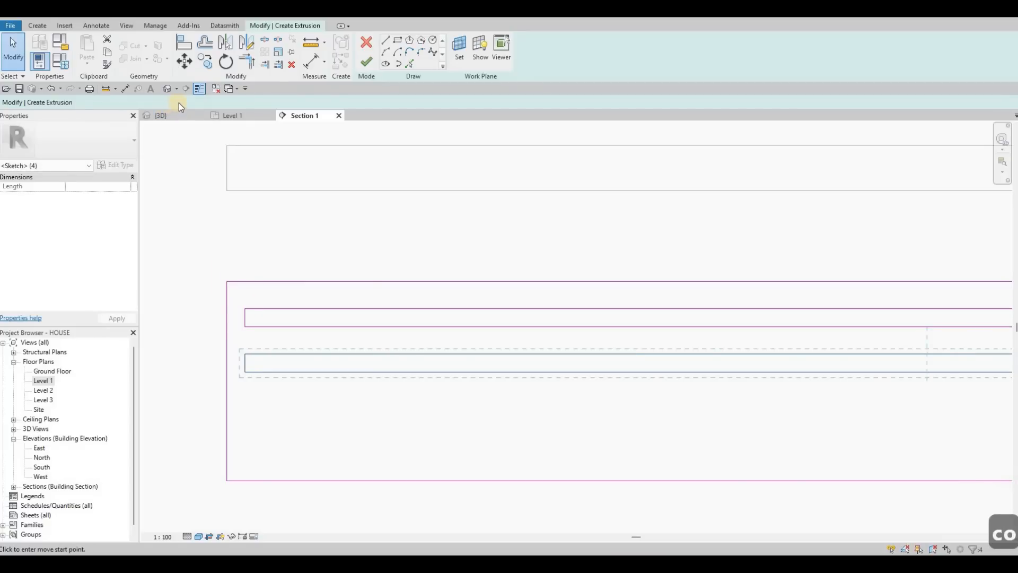
pyautogui.click(244, 371)
pyautogui.click(245, 421)
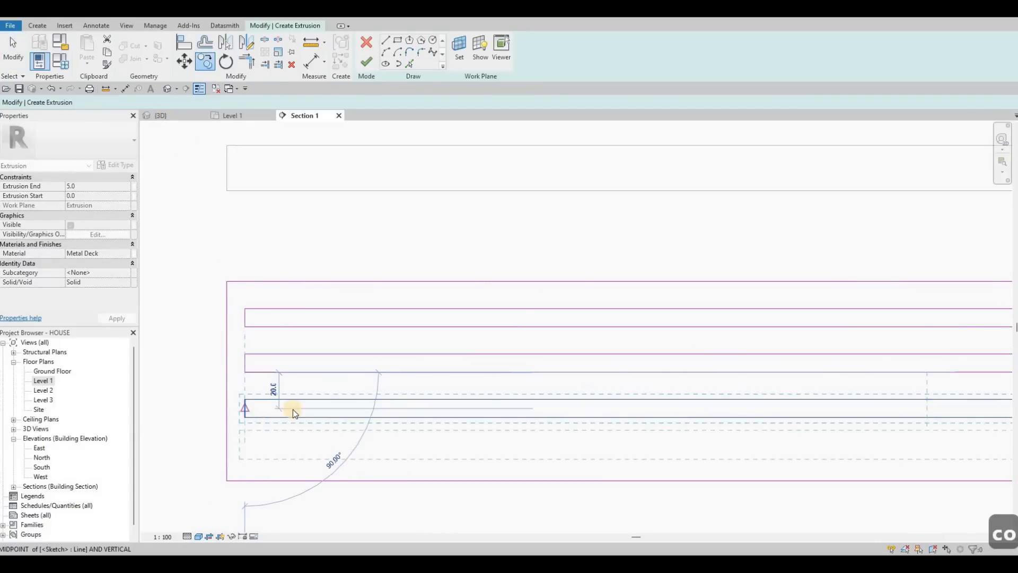
pyautogui.press('Escape')
pyautogui.scroll(-2, 332, 391)
pyautogui.scroll(-1, 334, 390)
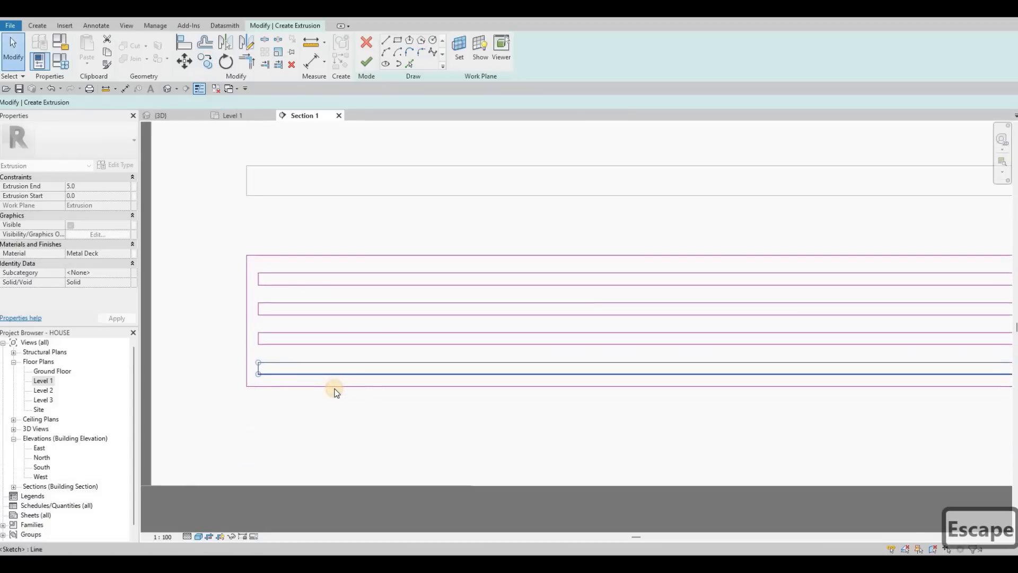
# Step: Move the outer rectangle's bottom edge slightly downward
pyautogui.press('Escape')
pyautogui.press('Down')
pyautogui.press('Down')
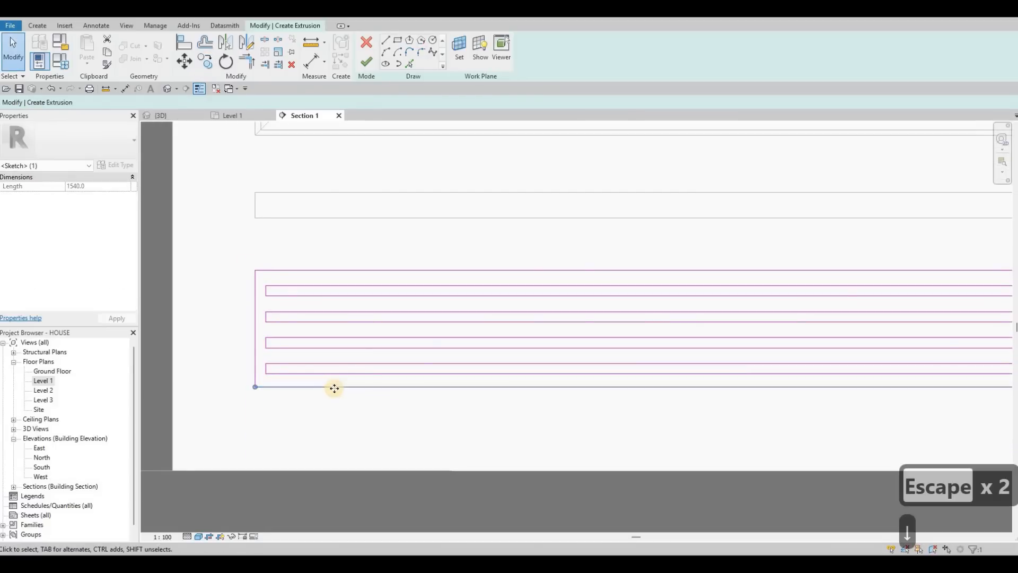
pyautogui.scroll(-3, 206, 281)
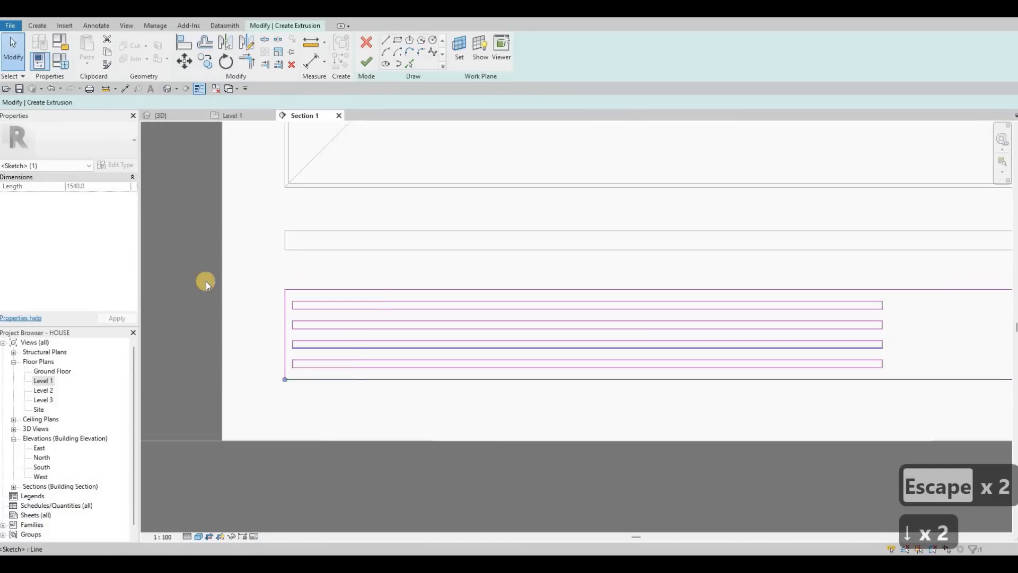
# Step: Mirror the four strips to make a matching set on the right half of the panel, then finish the extrusion sketch
pyautogui.press('Escape')
pyautogui.press('capslock')
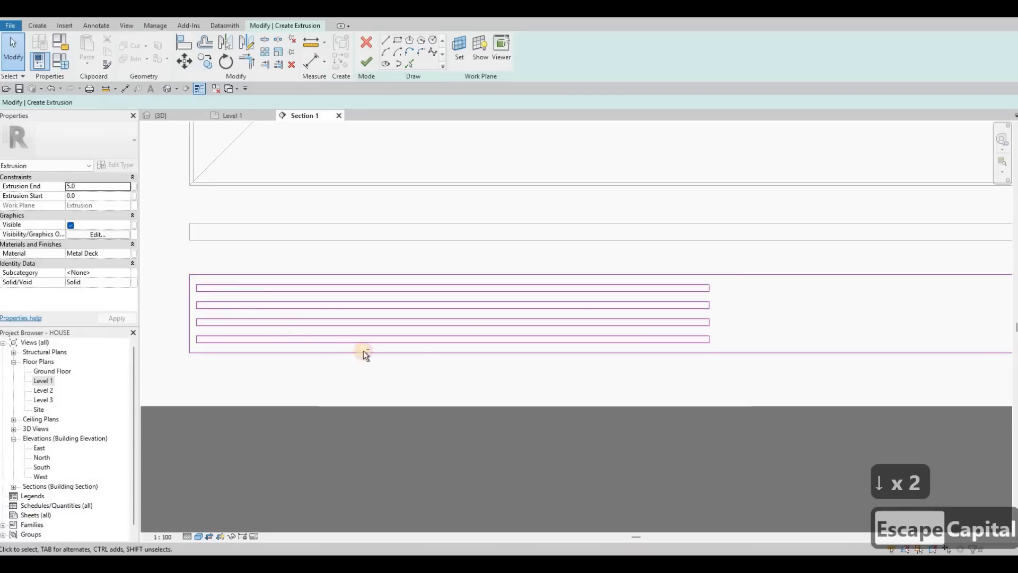
pyautogui.moveTo(716, 396)
pyautogui.mouseDown()
pyautogui.moveTo(188, 263)
pyautogui.moveTo(177, 277)
pyautogui.moveTo(205, 282)
pyautogui.moveTo(171, 279)
pyautogui.mouseUp()
pyautogui.scroll(3, 171, 278)
pyautogui.scroll(-4, 213, 276)
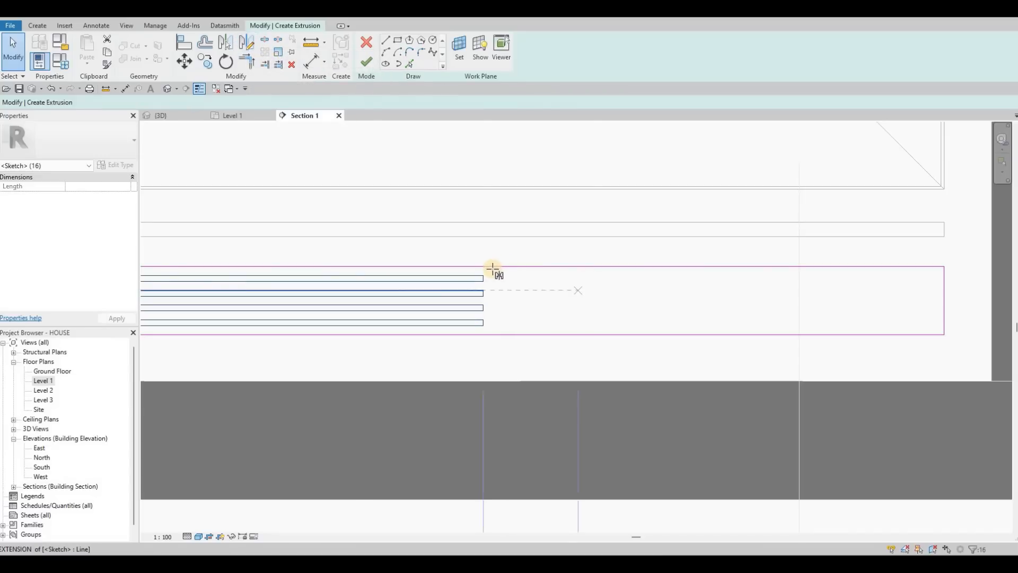
pyautogui.click(490, 289)
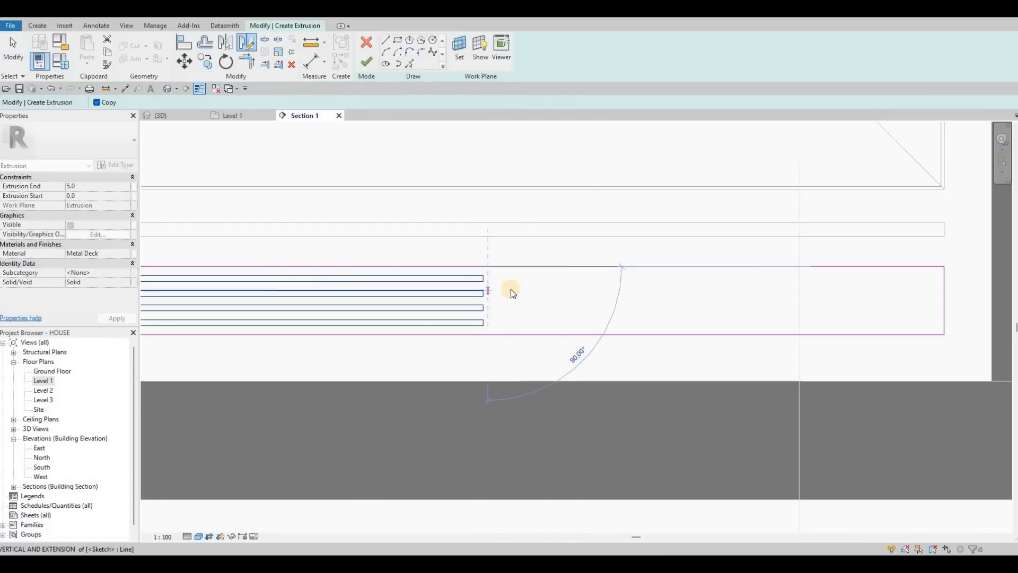
pyautogui.press('Escape')
pyautogui.press('Escape')
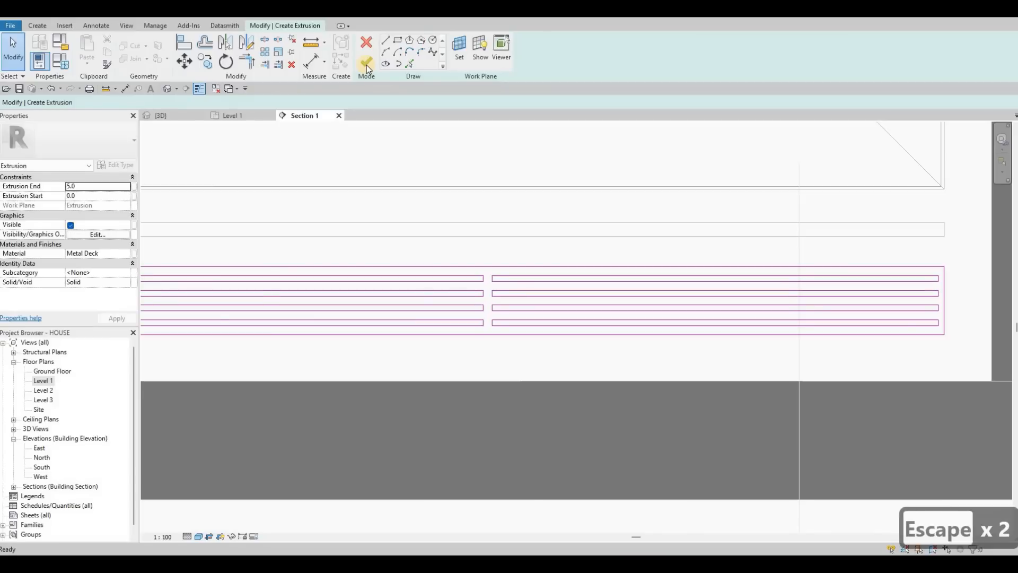
pyautogui.click(366, 65)
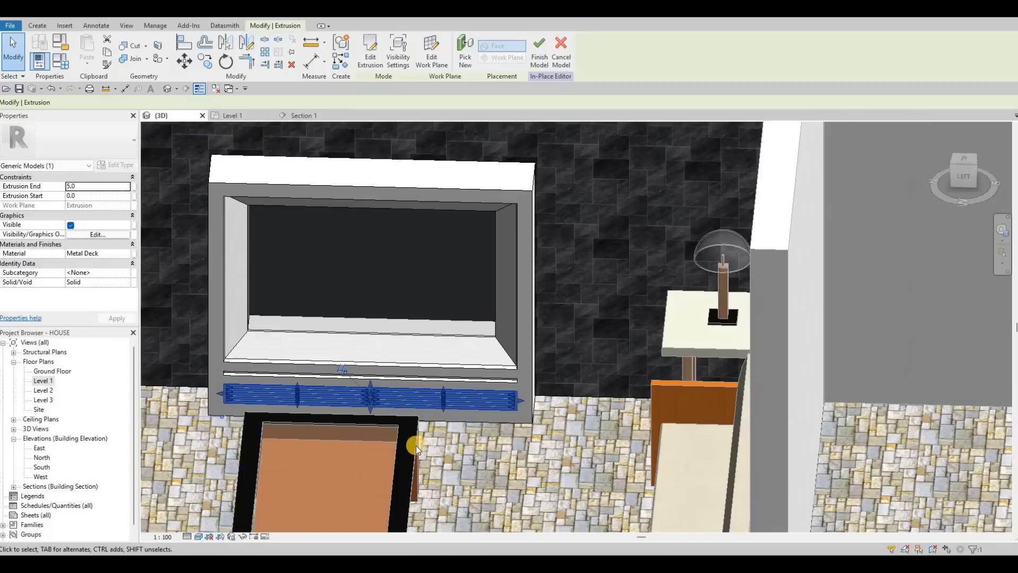
# Step: Orbit around the new strip panel in 3D, then return to the section view and frame the feature wall
pyautogui.press('Escape')
pyautogui.press('Escape')
pyautogui.keyDown('shift'); pyautogui.moveTo(364, 409); pyautogui.dragTo(484, 366, button='middle'); pyautogui.keyUp('shift')
pyautogui.scroll(3, 290, 405)
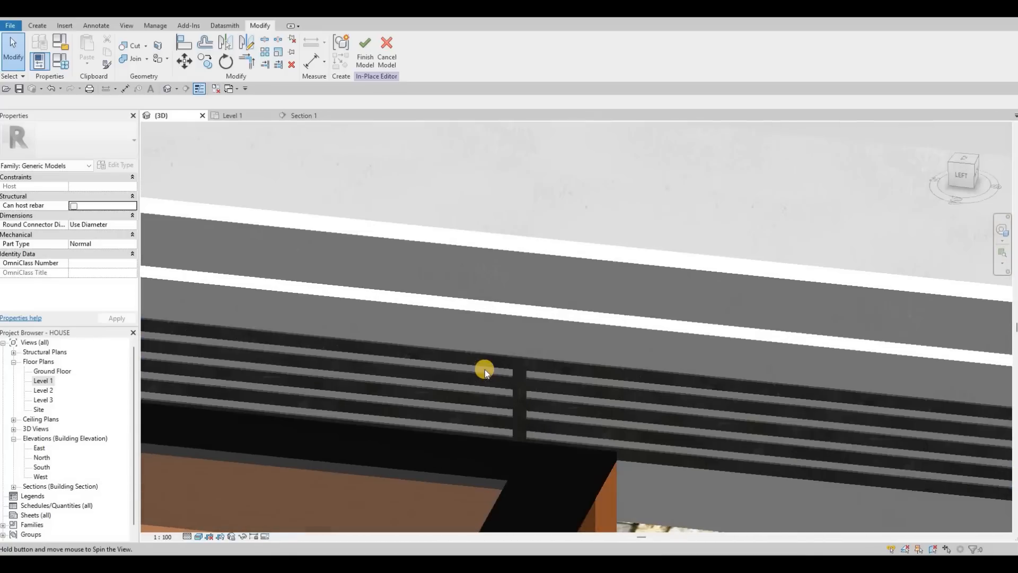
pyautogui.scroll(-5, 482, 367)
pyautogui.press('Escape')
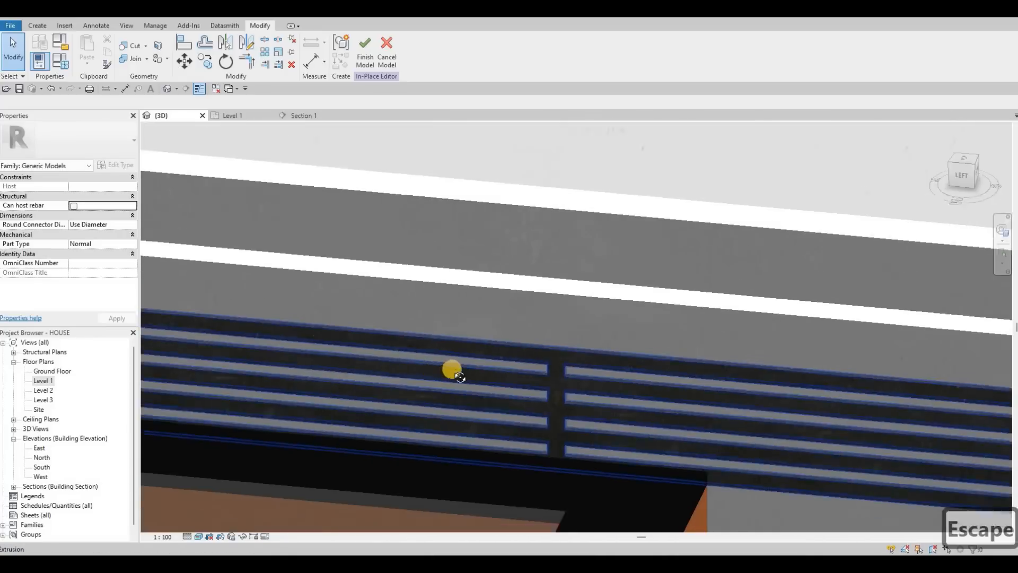
pyautogui.keyDown('shift'); pyautogui.moveTo(471, 368); pyautogui.dragTo(434, 272, button='middle'); pyautogui.keyUp('shift')
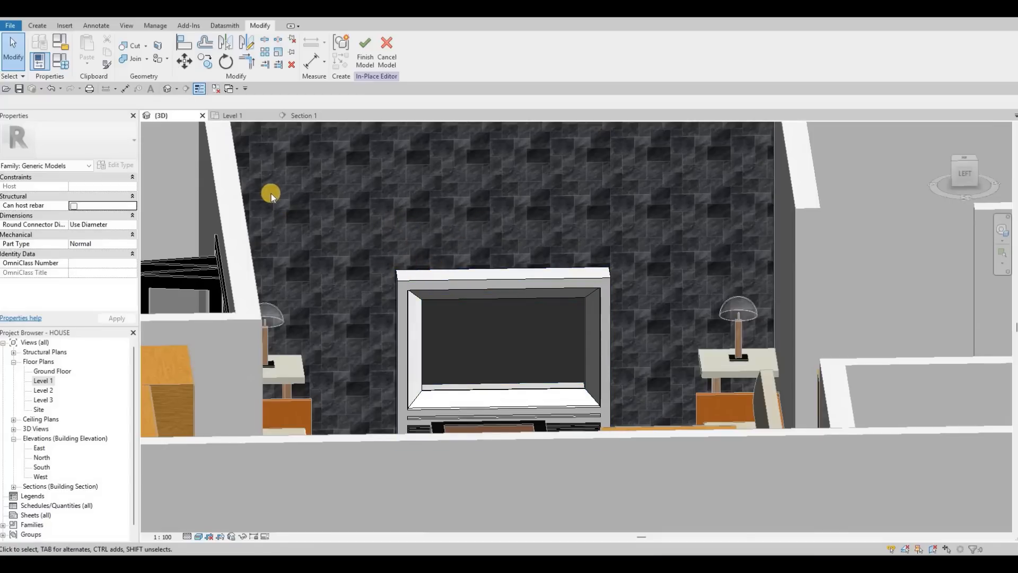
pyautogui.click(304, 116)
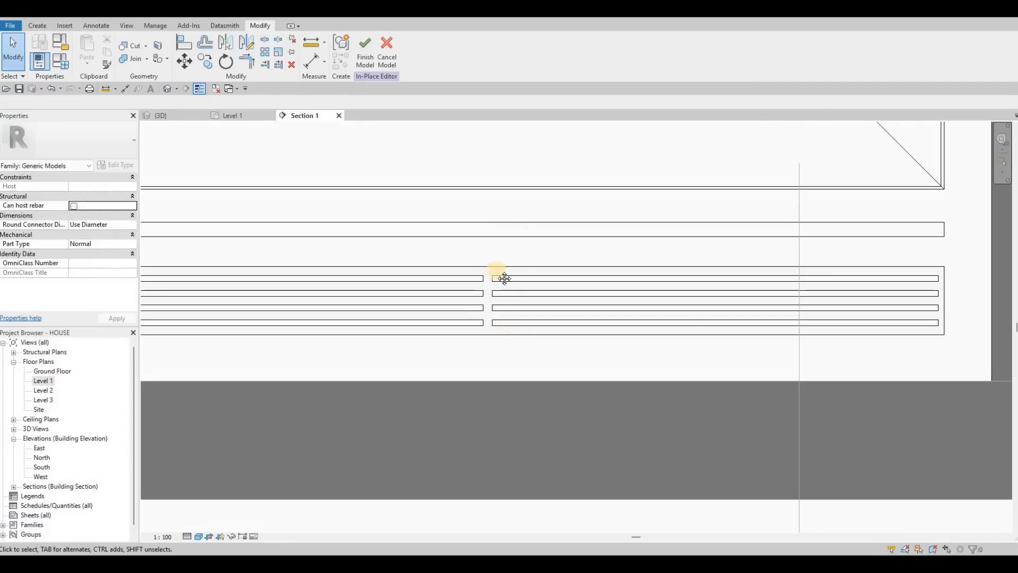
pyautogui.moveTo(504, 278); pyautogui.dragTo(496, 202, button='middle')
pyautogui.scroll(-5, 496, 202)
pyautogui.scroll(-1, 164, 183)
pyautogui.moveTo(163, 183); pyautogui.dragTo(267, 369, button='middle')
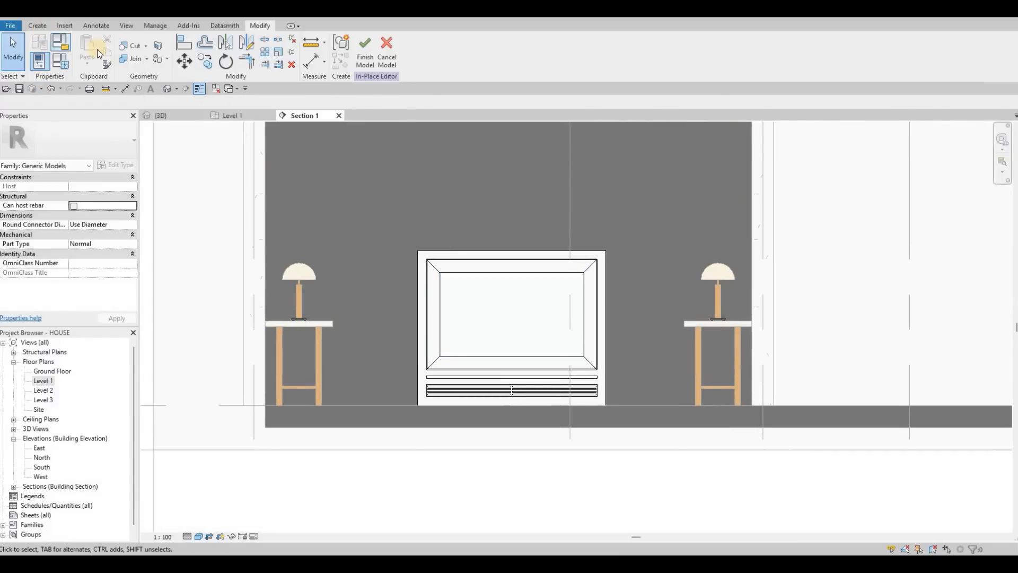
# Step: Start a new extrusion on the wall face with the Rectangle tool and give it a duplicated Metal Deck(1) material
pyautogui.click(37, 26)
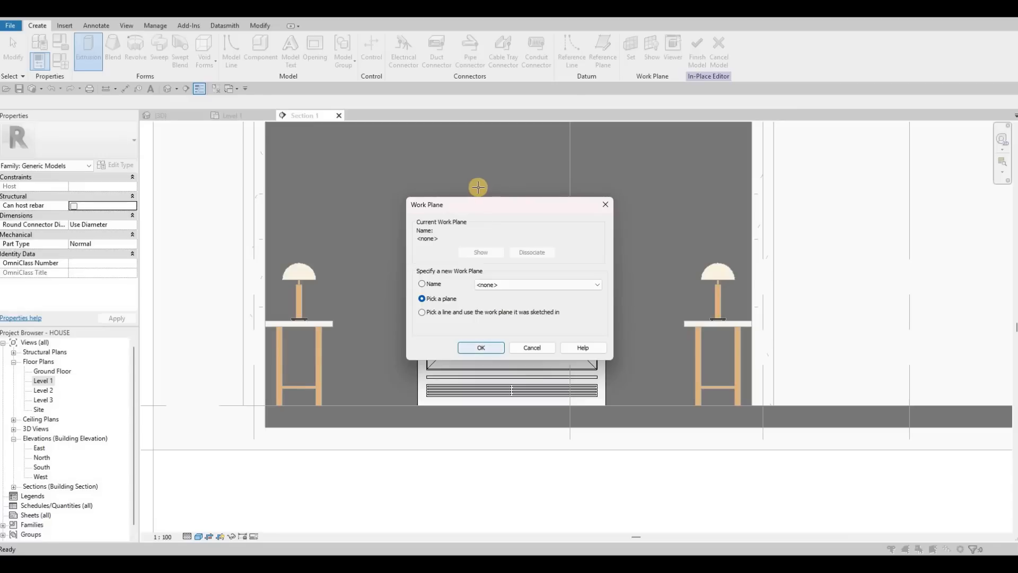
pyautogui.press('Return')
pyautogui.scroll(2, 467, 220)
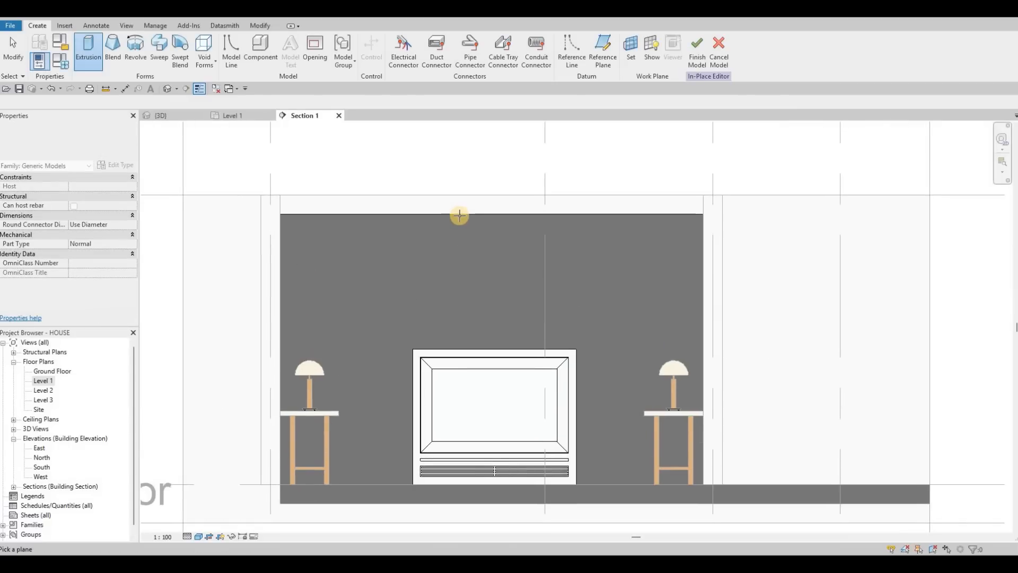
pyautogui.click(459, 216)
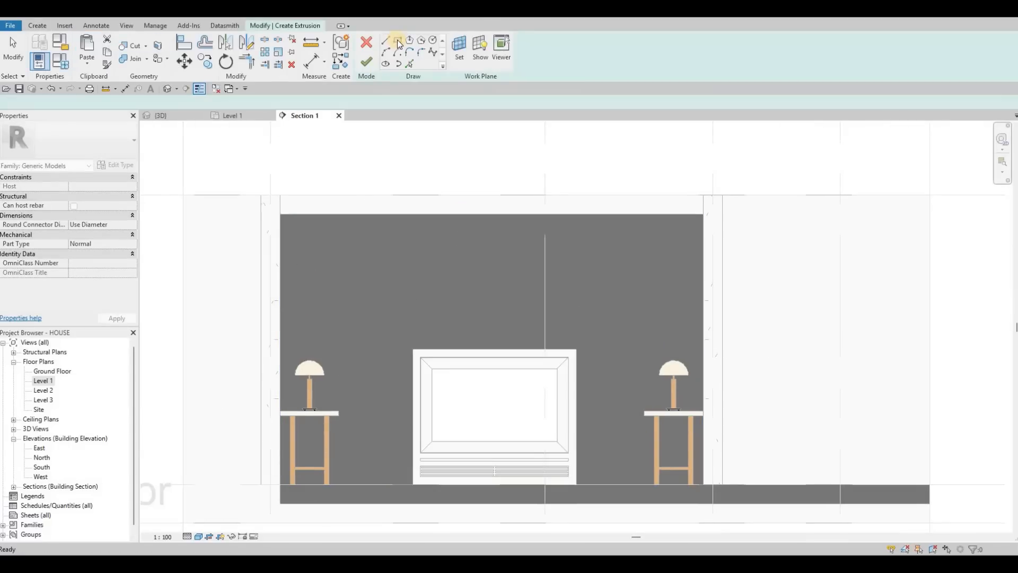
pyautogui.click(398, 41)
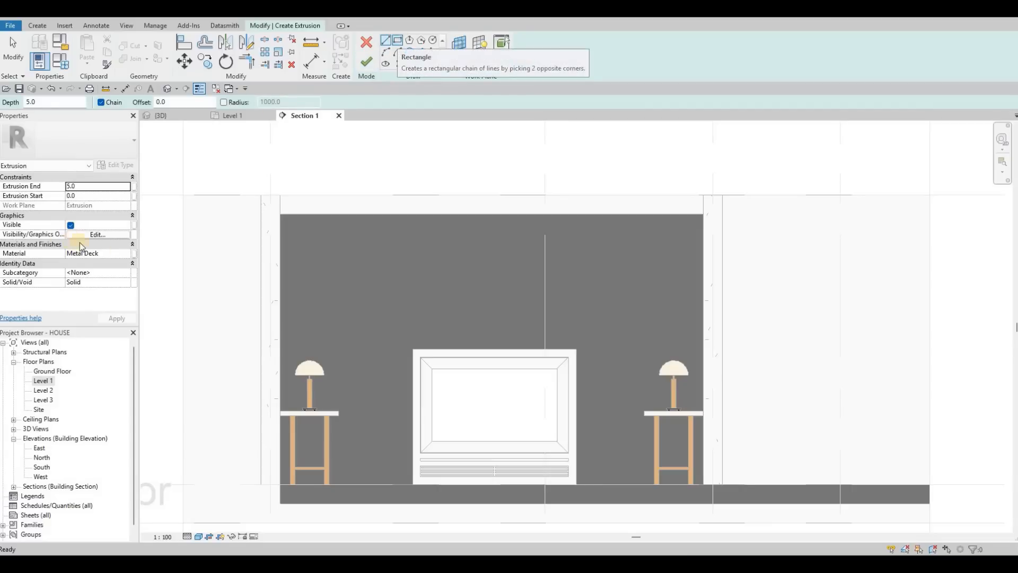
pyautogui.click(129, 254)
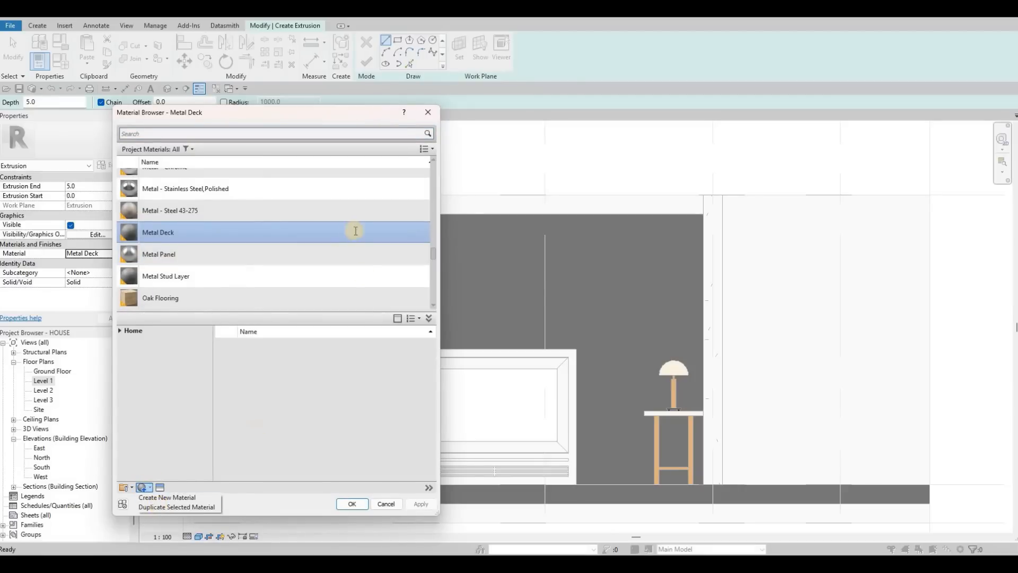
pyautogui.click(175, 509)
pyautogui.click(416, 505)
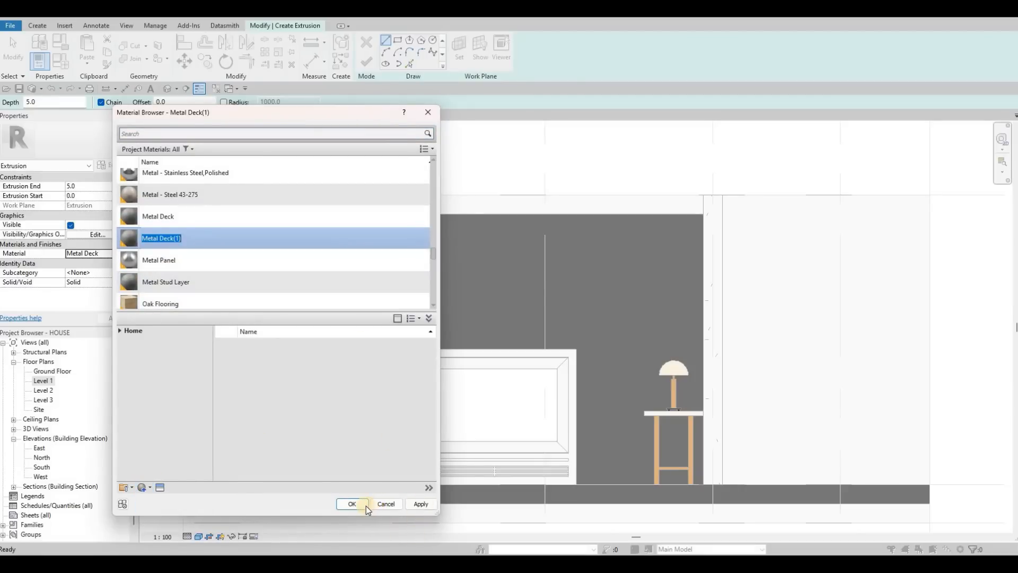
pyautogui.press('Return')
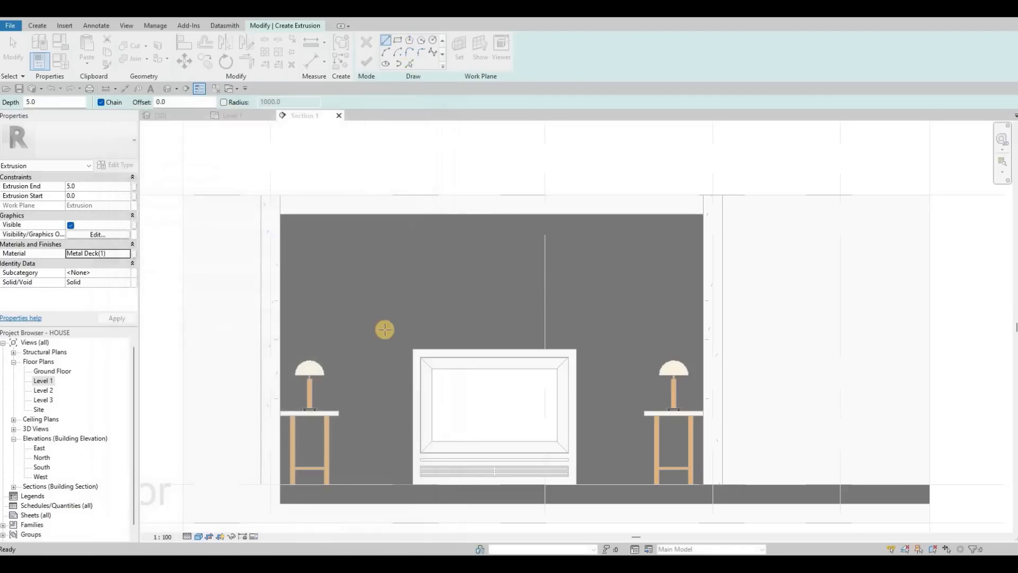
# Step: Sketch a thin rectangle along the top of the frame, spanning its full width
pyautogui.scroll(6, 434, 342)
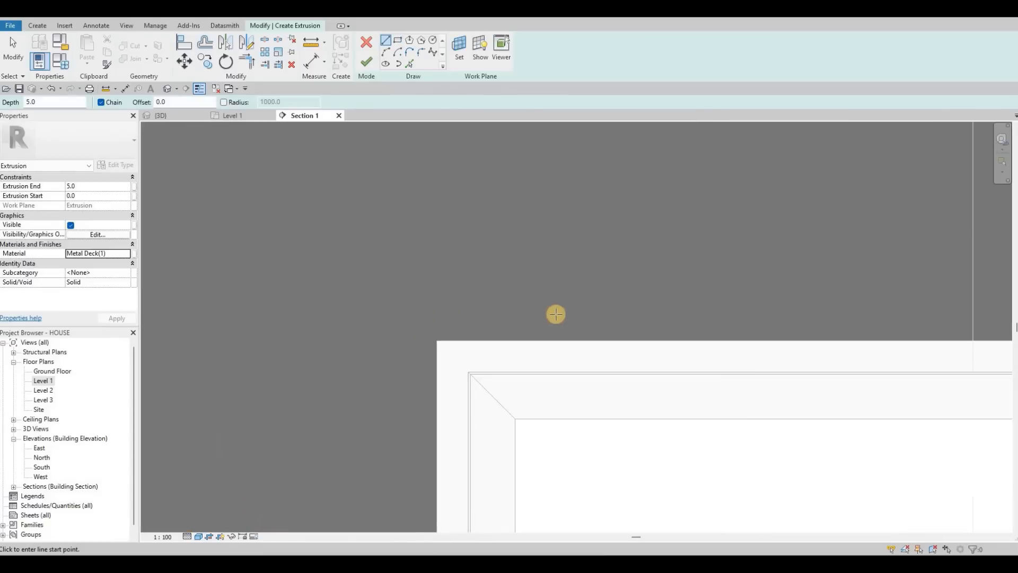
pyautogui.click(439, 340)
pyautogui.press('Escape')
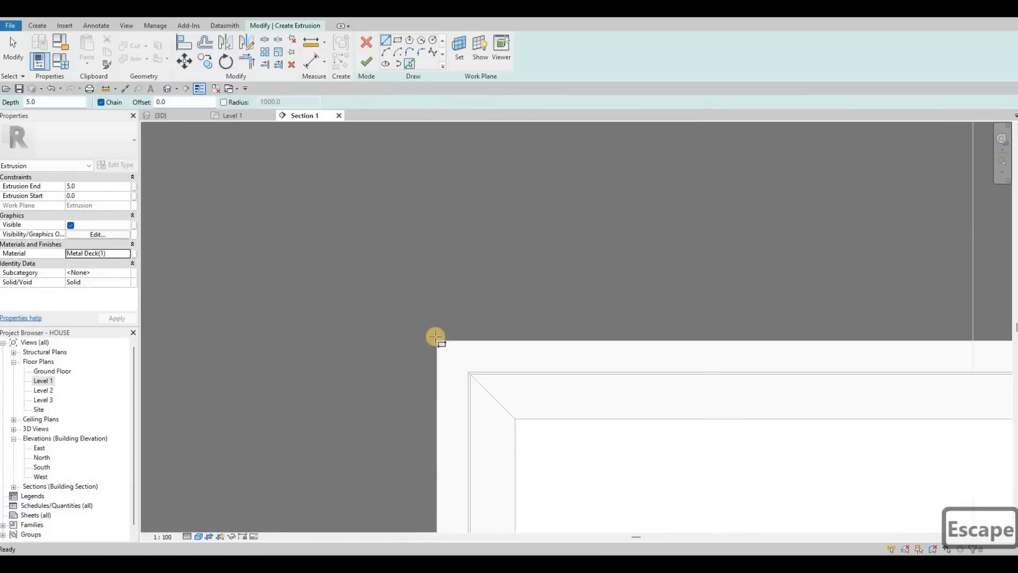
pyautogui.click(439, 312)
pyautogui.click(437, 341)
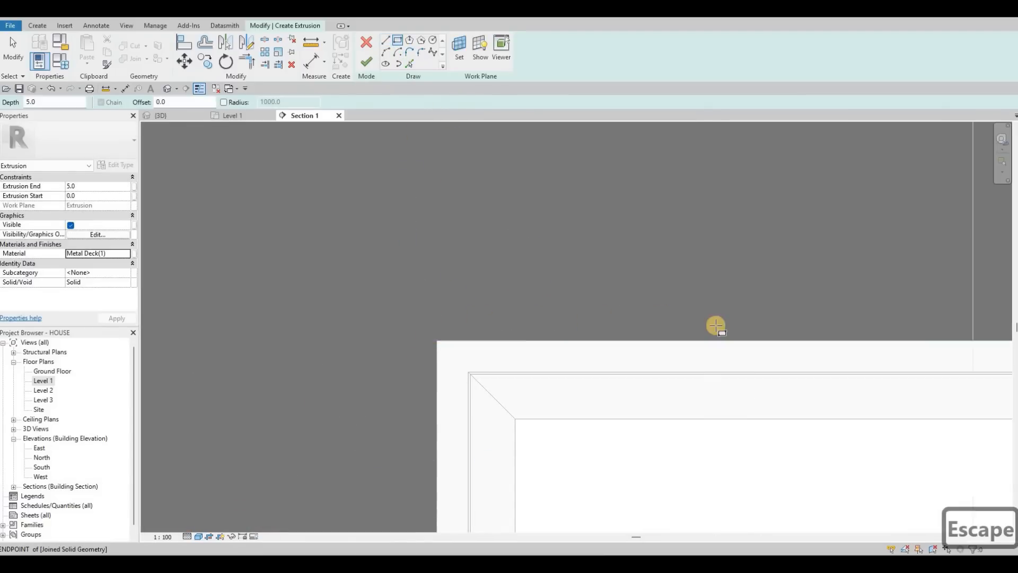
pyautogui.scroll(-4, 716, 325)
pyautogui.moveTo(944, 321); pyautogui.dragTo(697, 317, button='middle')
pyautogui.scroll(1, 696, 316)
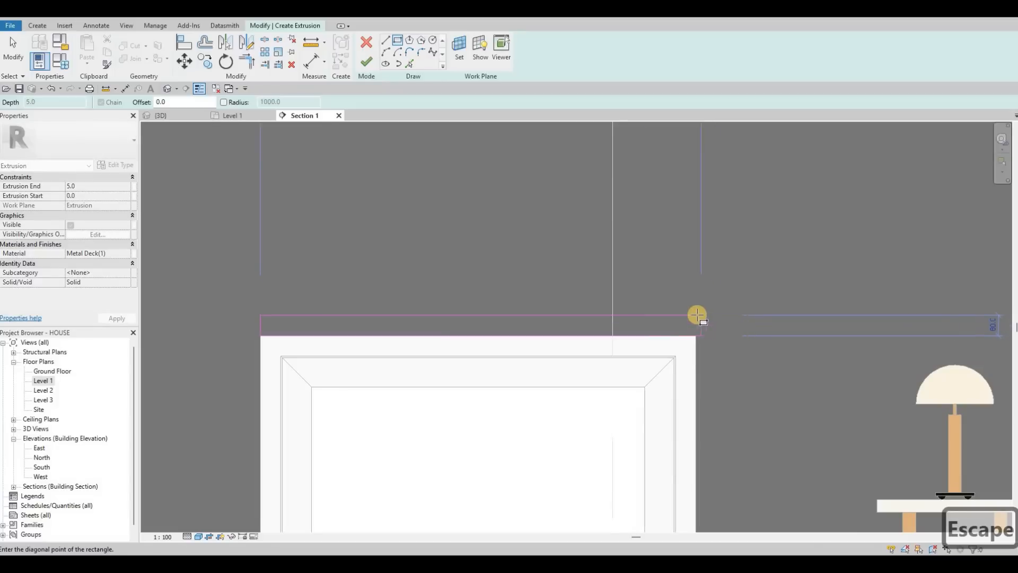
pyautogui.click(695, 349)
pyautogui.press('Escape')
pyautogui.press('Escape')
pyautogui.press('Escape')
pyautogui.press('Escape')
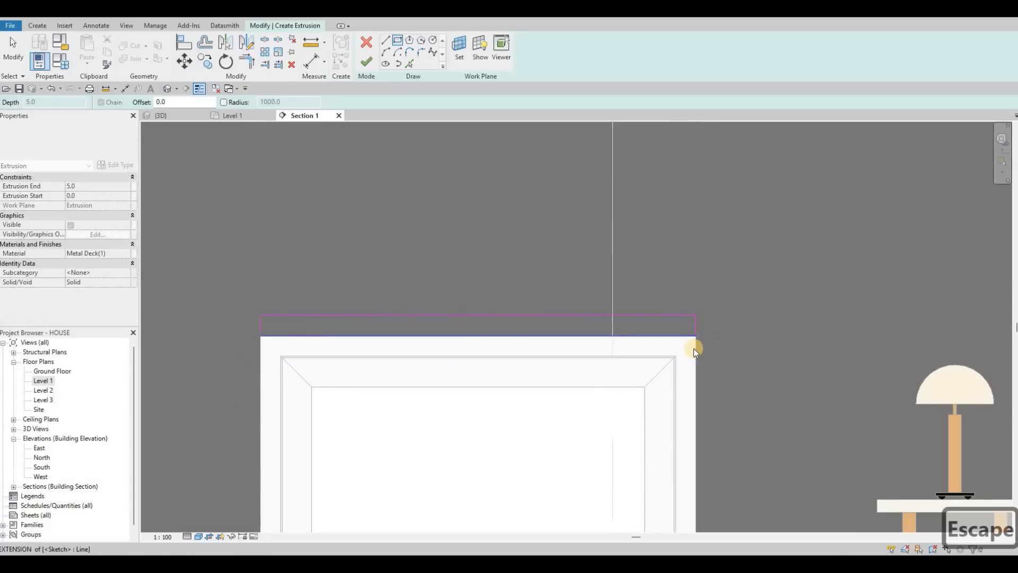
# Step: Finish the sketch to create the cap extrusion above the frame
pyautogui.scroll(3, 692, 348)
pyautogui.press('l')
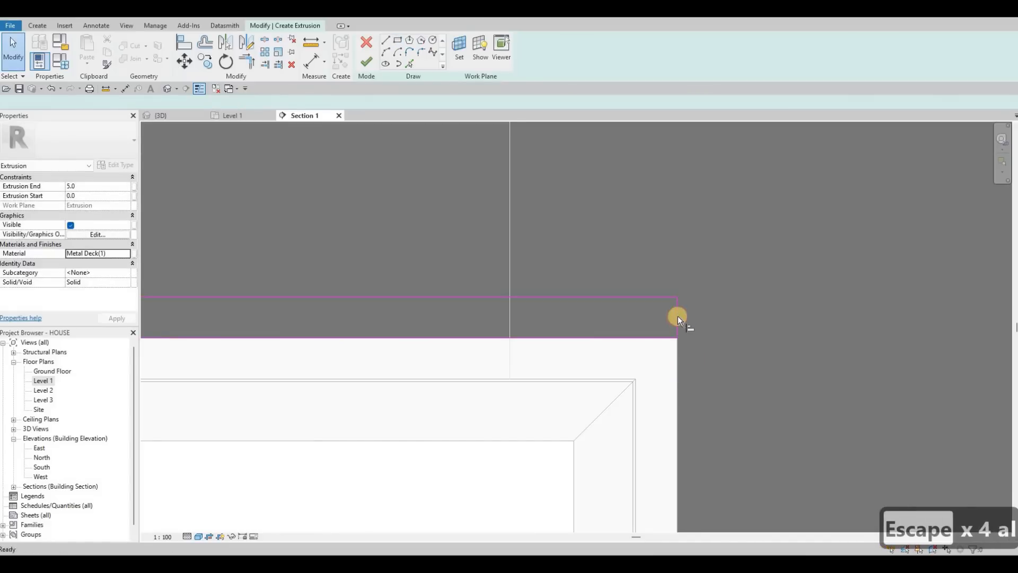
pyautogui.click(678, 310)
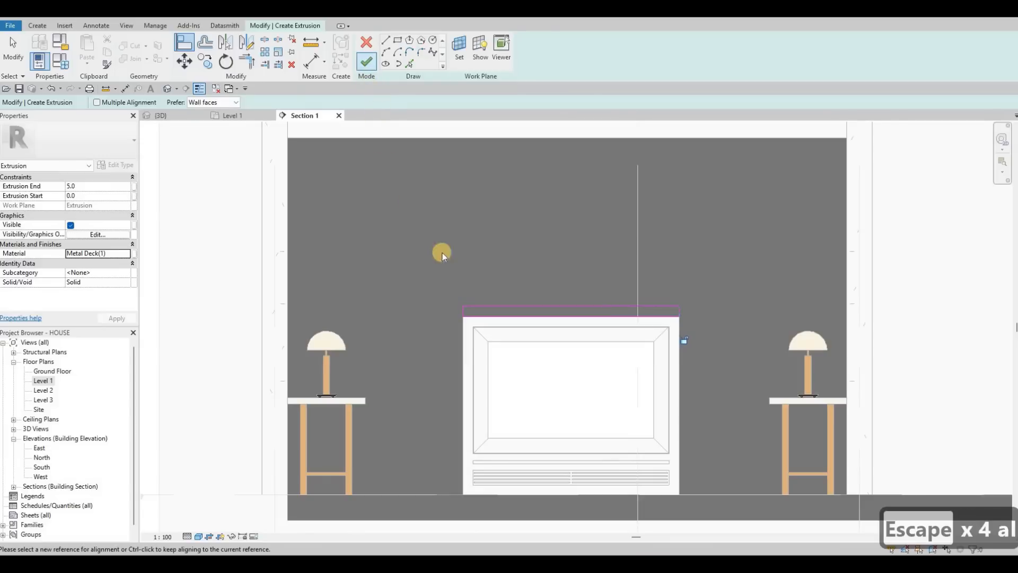
pyautogui.click(365, 61)
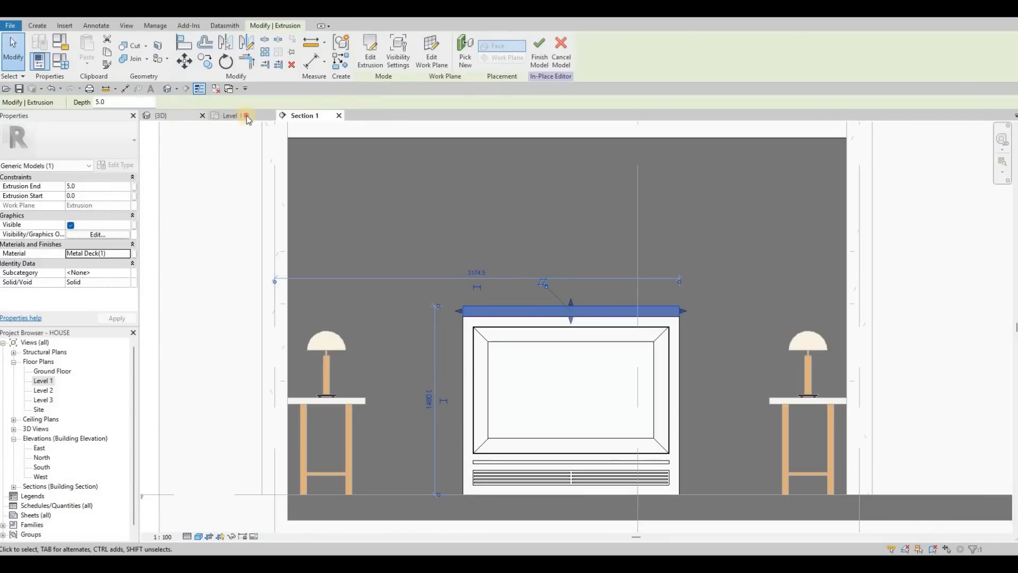
# Step: Switch between the plan and 3D views to inspect the new cap extrusion
pyautogui.hotkey('ctrl', 'Tab')
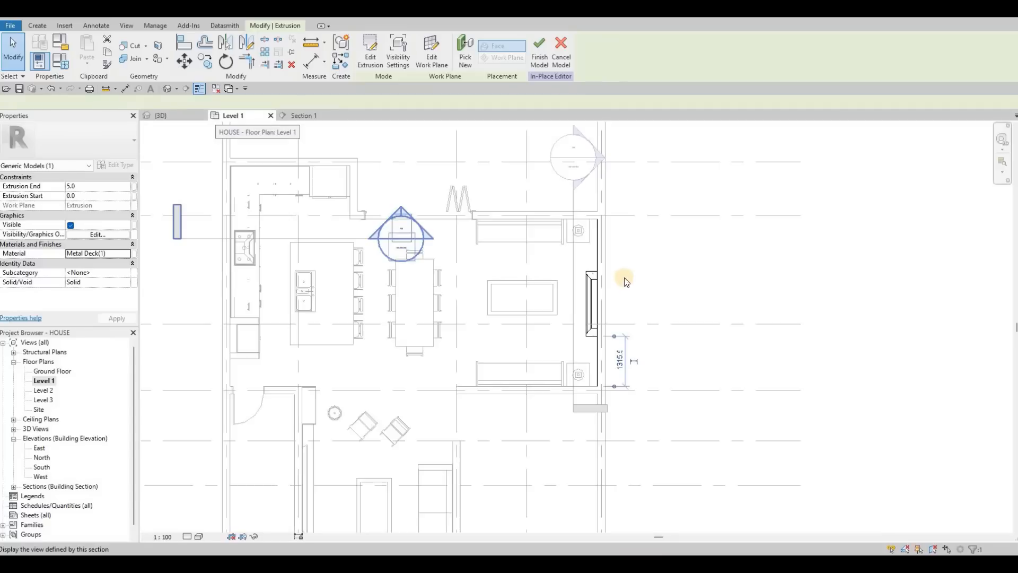
pyautogui.scroll(5, 588, 234)
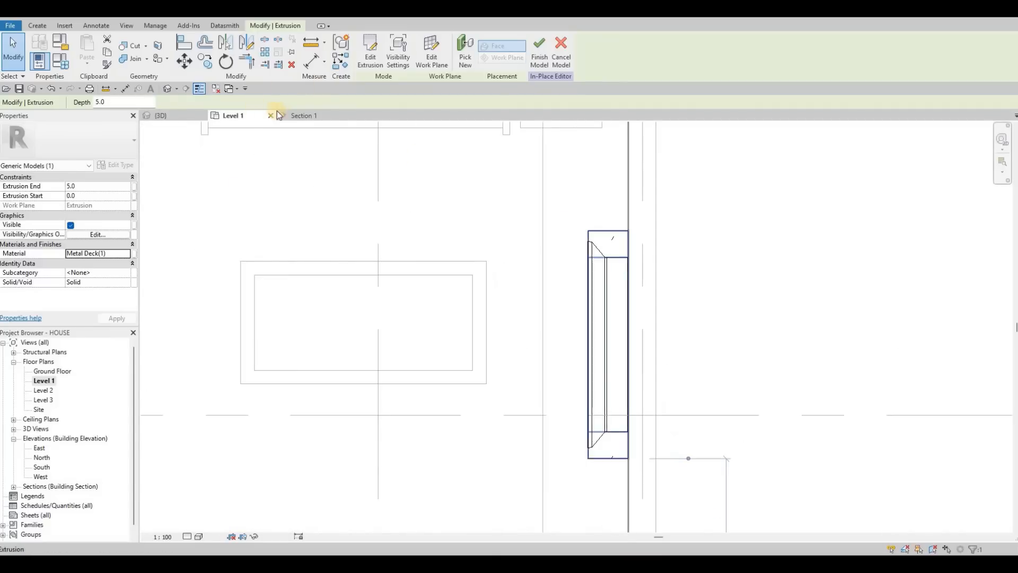
pyautogui.press('Escape')
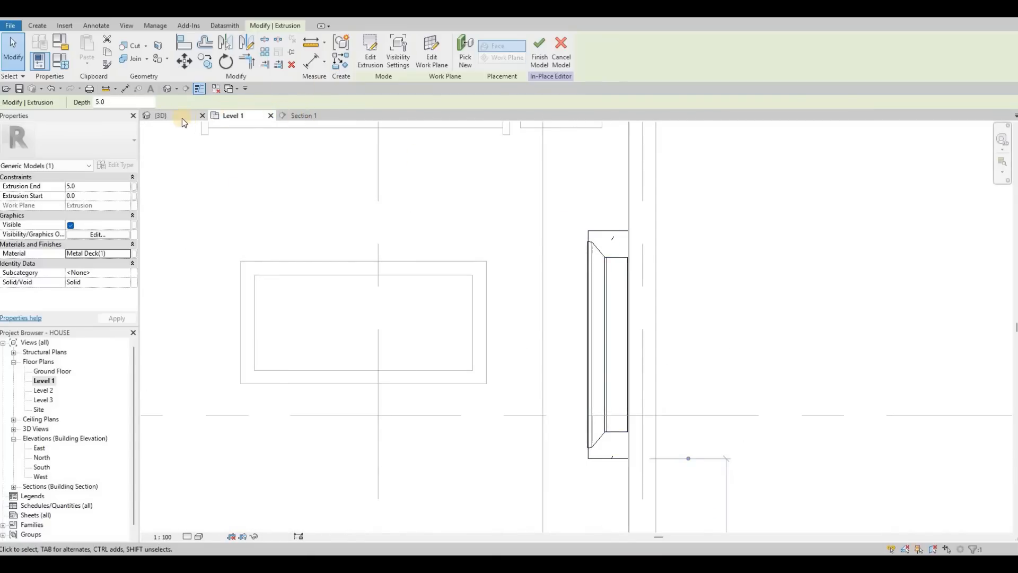
pyautogui.hotkey('ctrl', 'Tab')
pyautogui.hotkey('ctrl', 'Tab')
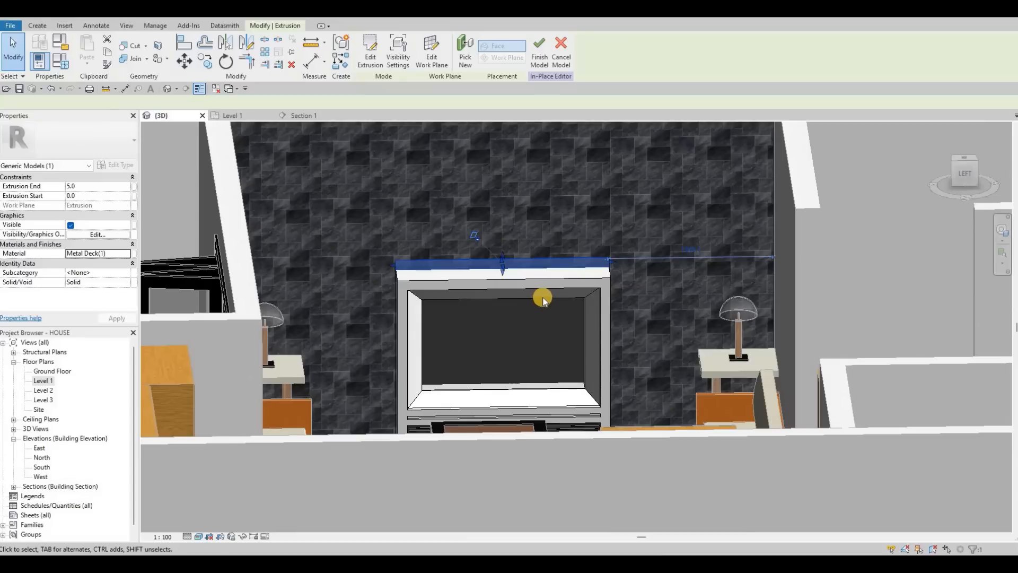
pyautogui.scroll(5, 544, 307)
pyautogui.click(547, 317)
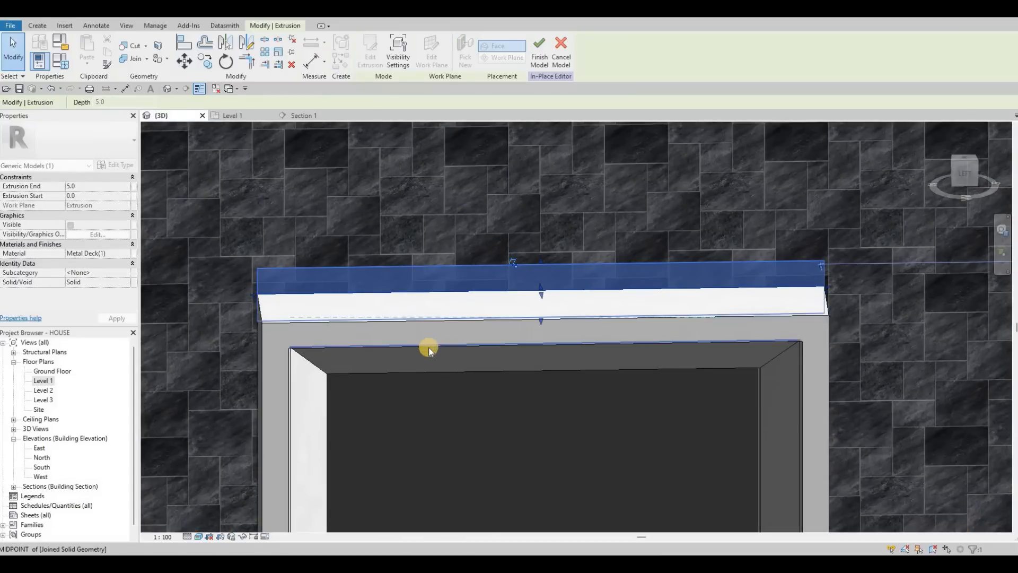
pyautogui.press('Escape')
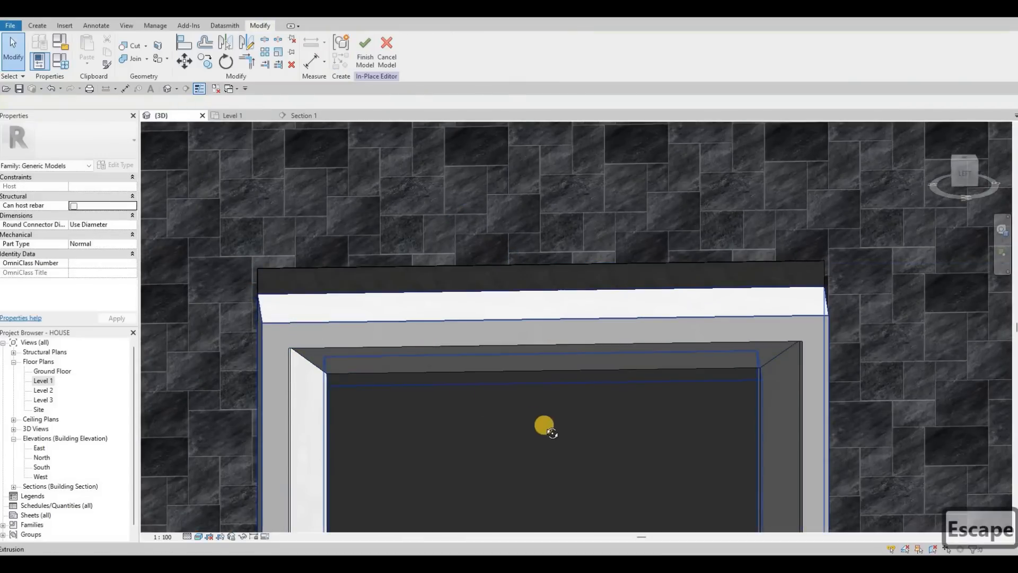
# Step: Extend the cap extrusion's depth outward from the wall to about 174 mm
pyautogui.hotkey('ctrl', 'z')
pyautogui.keyDown('shift'); pyautogui.moveTo(530, 346); pyautogui.dragTo(510, 301, button='middle'); pyautogui.keyUp('shift')
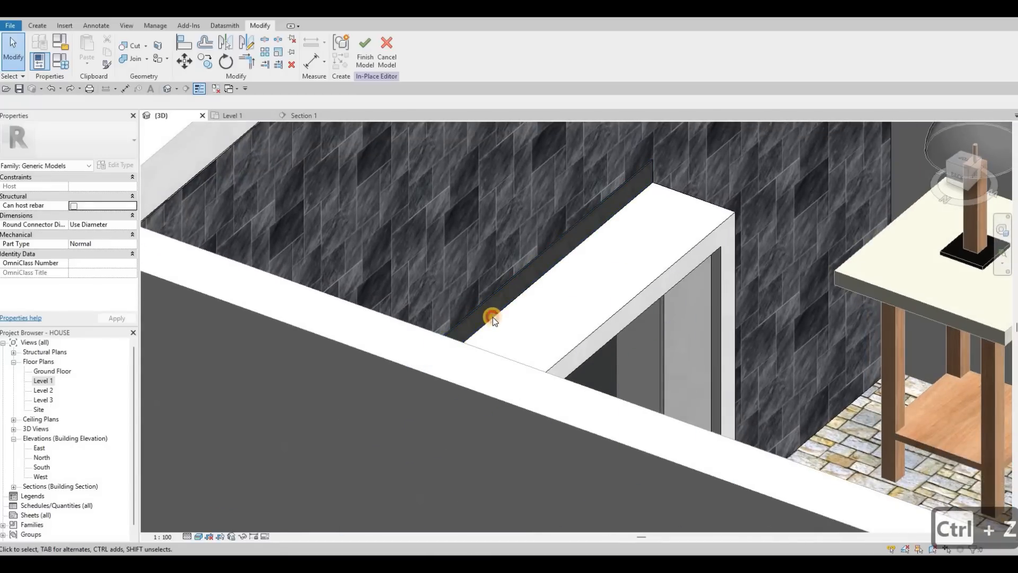
pyautogui.scroll(4, 492, 315)
pyautogui.click(507, 299)
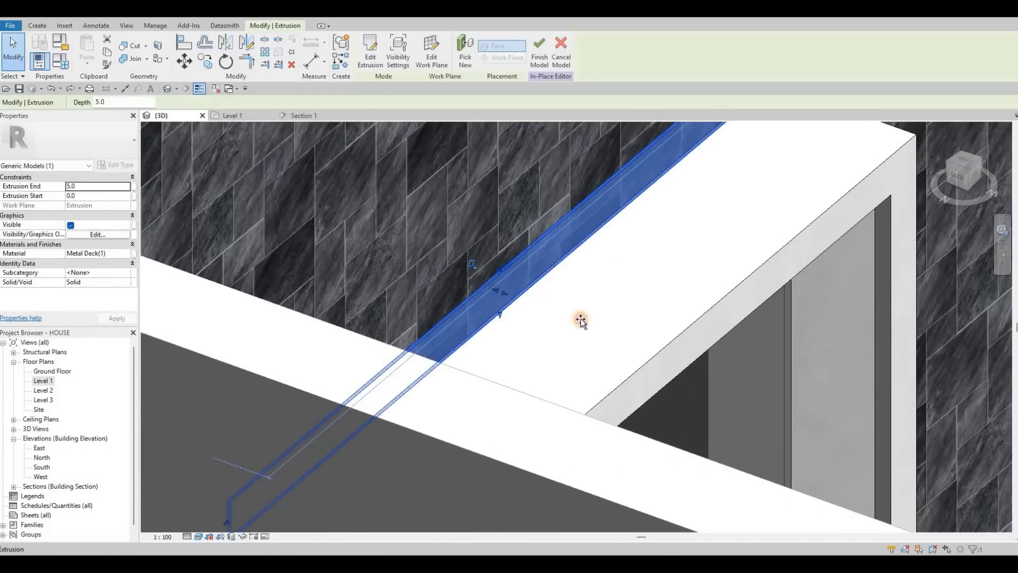
pyautogui.moveTo(532, 351); pyautogui.dragTo(532, 352)
pyautogui.scroll(-3, 532, 352)
pyautogui.keyDown('shift'); pyautogui.moveTo(532, 352); pyautogui.dragTo(609, 363, button='middle'); pyautogui.keyUp('shift')
pyautogui.scroll(2, 635, 366)
# Step: Orbit the 3D view to examine the metal cap sitting on top of the frame
pyautogui.press('l')
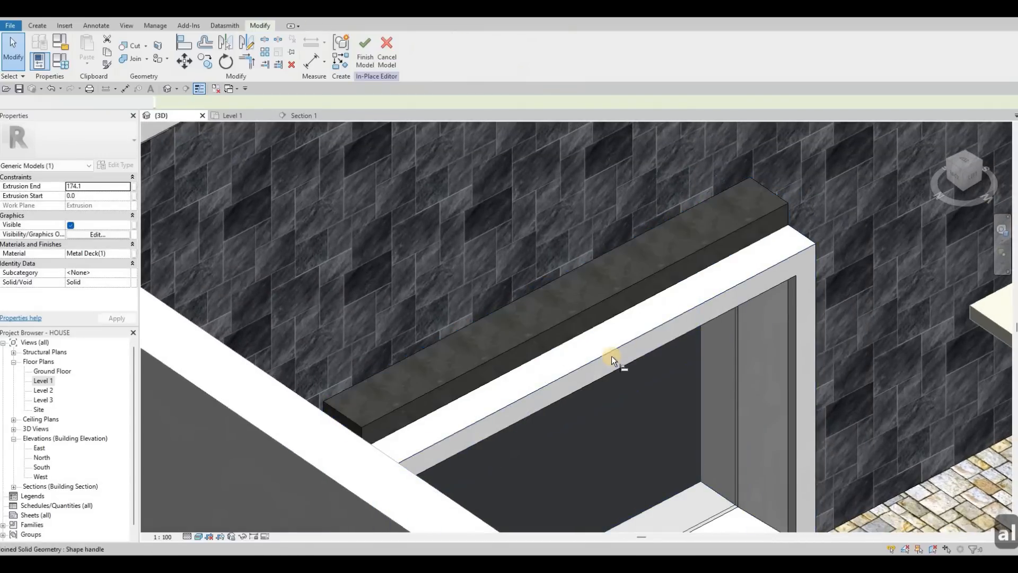
pyautogui.click(588, 324)
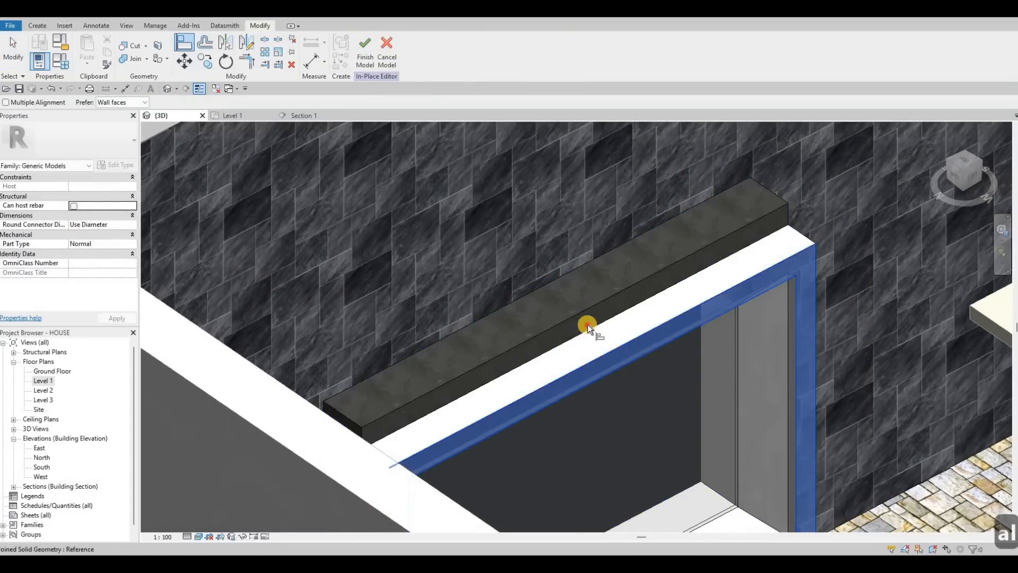
pyautogui.click(573, 334)
pyautogui.press('Escape')
pyautogui.keyDown('shift'); pyautogui.moveTo(479, 288); pyautogui.dragTo(540, 273, button='middle'); pyautogui.keyUp('shift')
pyautogui.press('Escape')
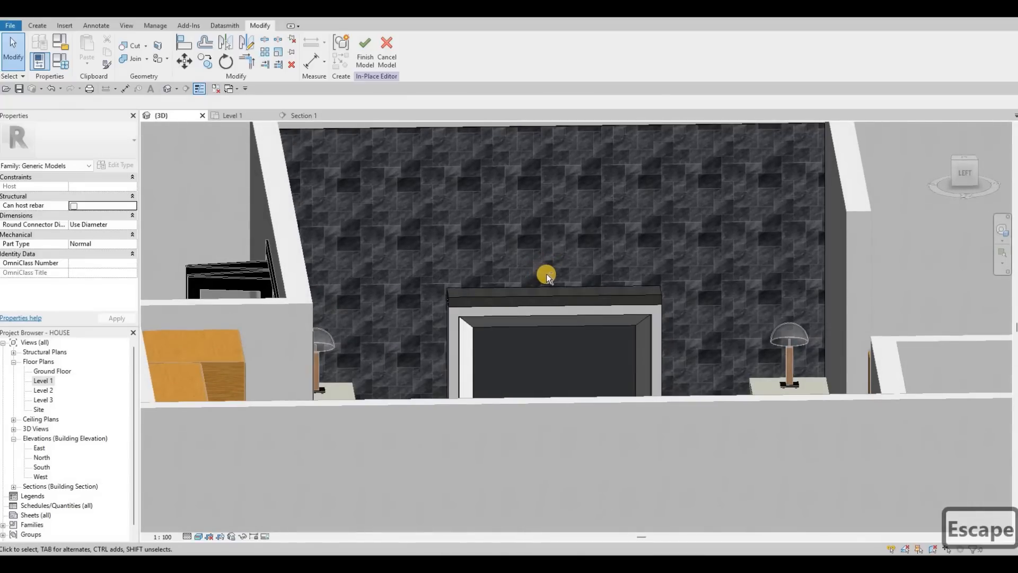
pyautogui.keyDown('shift'); pyautogui.moveTo(498, 316); pyautogui.dragTo(422, 305, button='middle'); pyautogui.keyUp('shift')
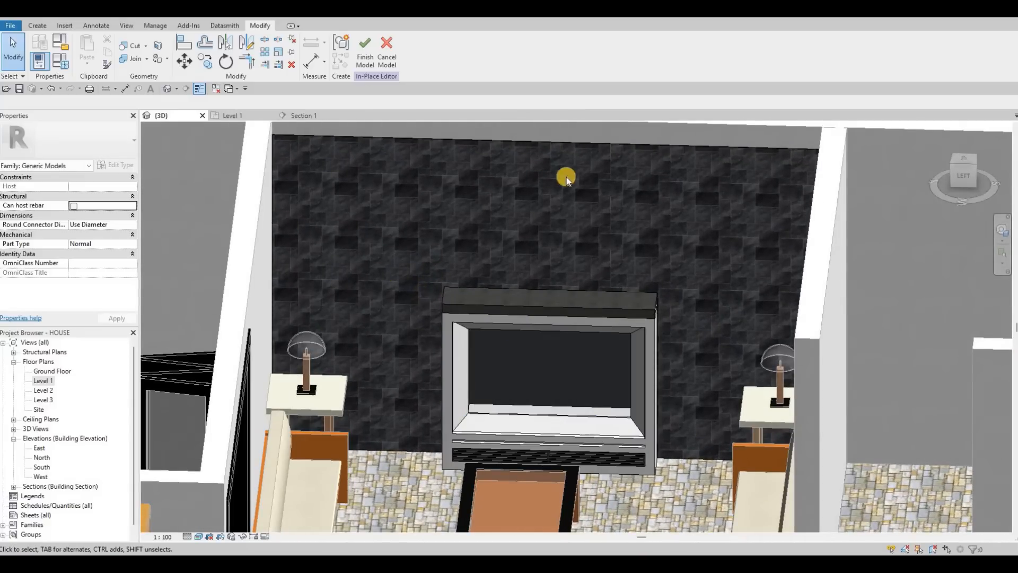
# Step: In the section view, start a new extrusion on the wall face as work plane, with Metal Deck material
pyautogui.click(287, 117)
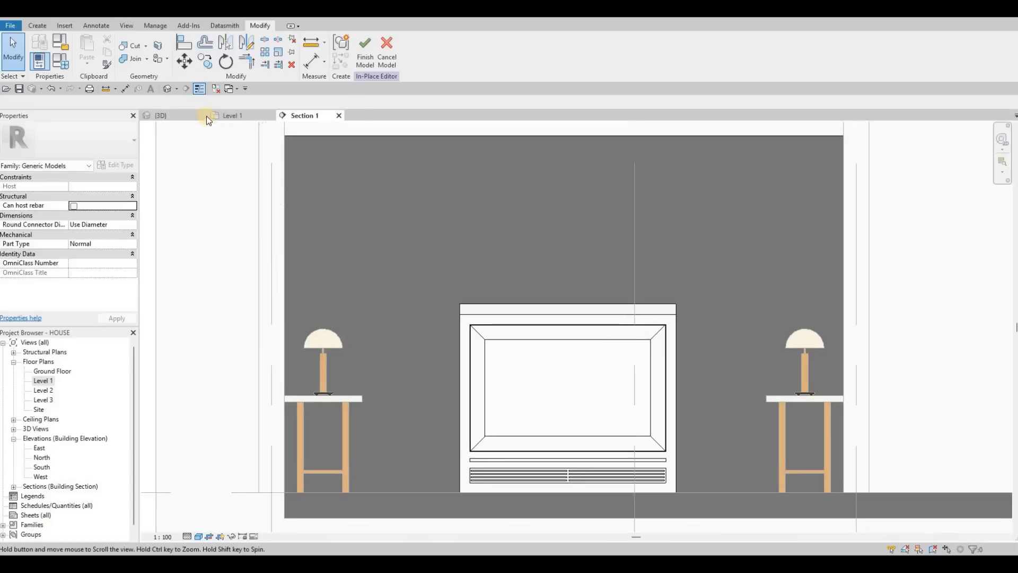
pyautogui.moveTo(206, 115); pyautogui.dragTo(180, 107, button='middle')
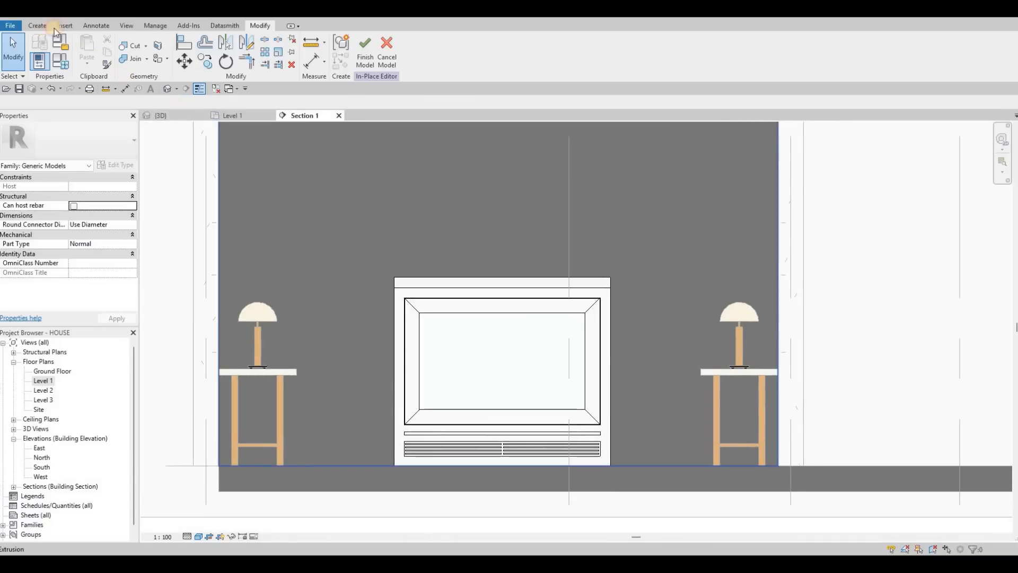
pyautogui.click(86, 59)
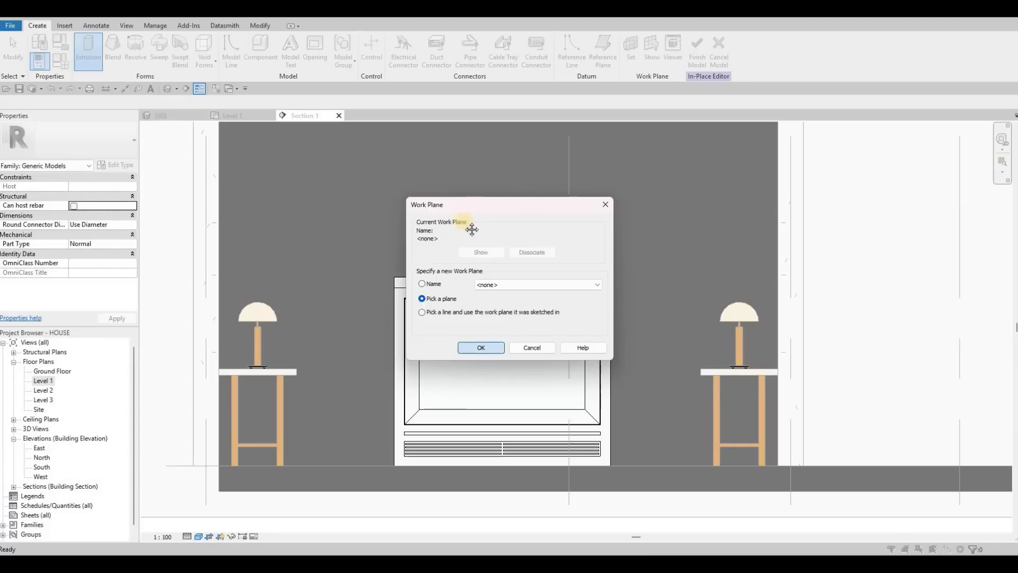
pyautogui.press('Return')
pyautogui.scroll(2, 404, 173)
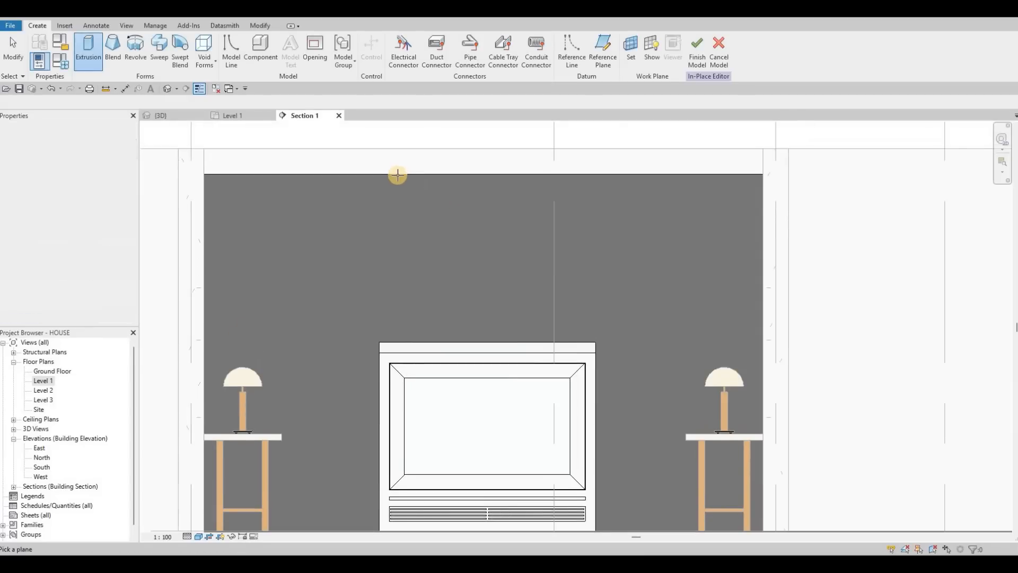
pyautogui.click(398, 175)
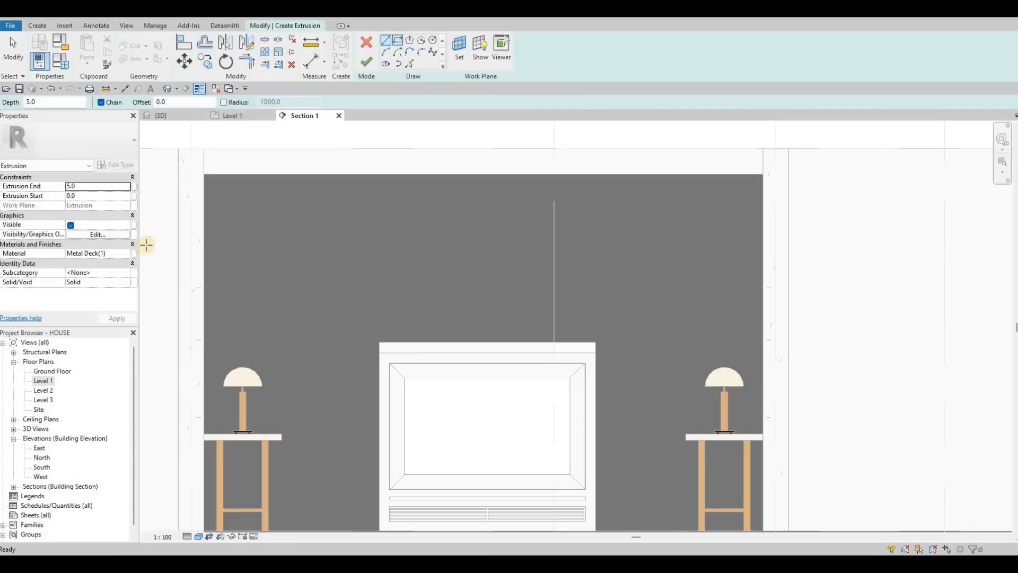
pyautogui.click(129, 253)
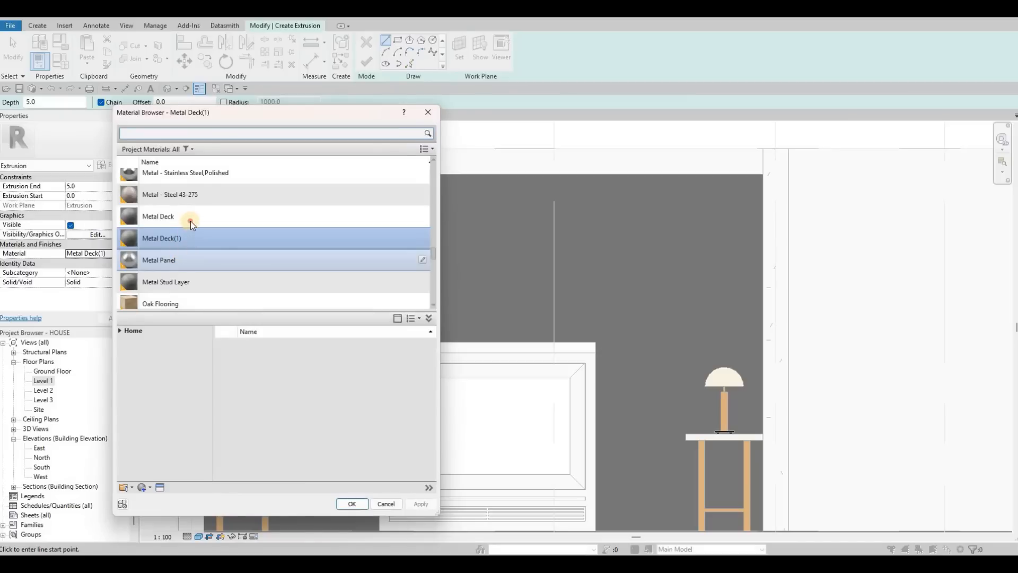
pyautogui.click(191, 218)
pyautogui.click(356, 502)
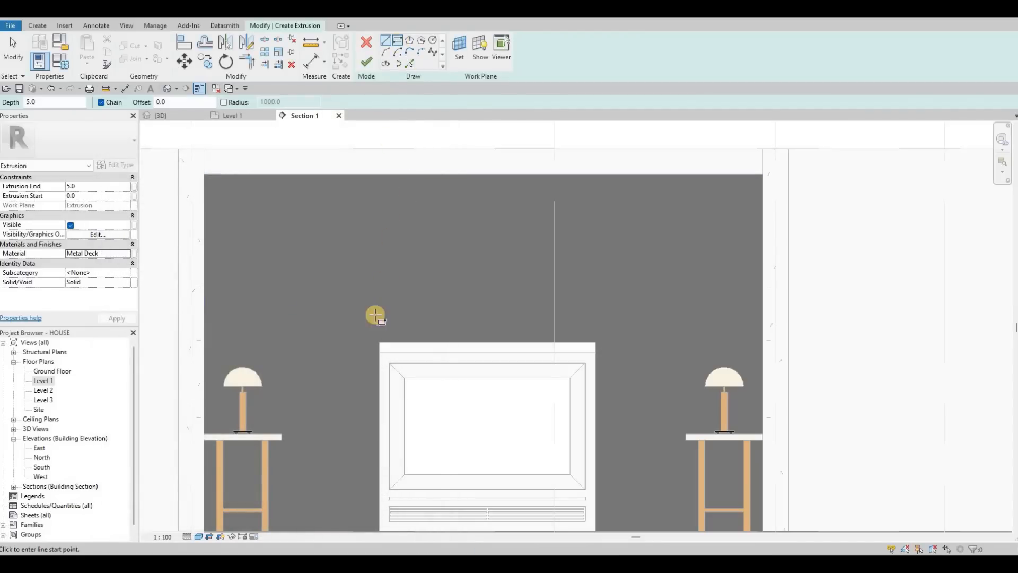
# Step: Sketch a rectangle as wide as the frame from the floor up to the wall's top, with extrusion end 200 mm
pyautogui.press('r')
pyautogui.press('c')
pyautogui.scroll(2, 380, 355)
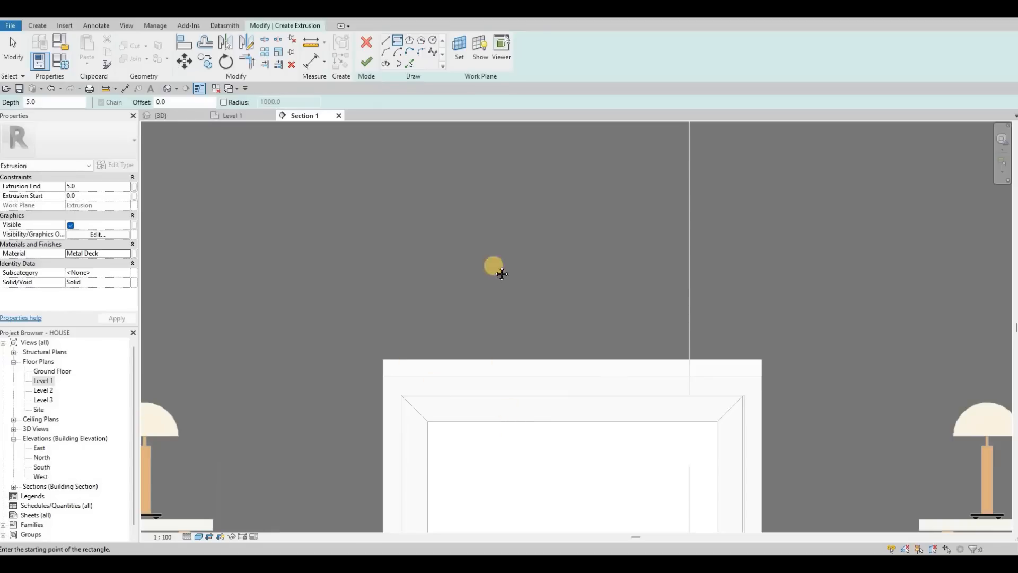
pyautogui.click(383, 359)
pyautogui.moveTo(734, 414); pyautogui.dragTo(705, 134, button='middle')
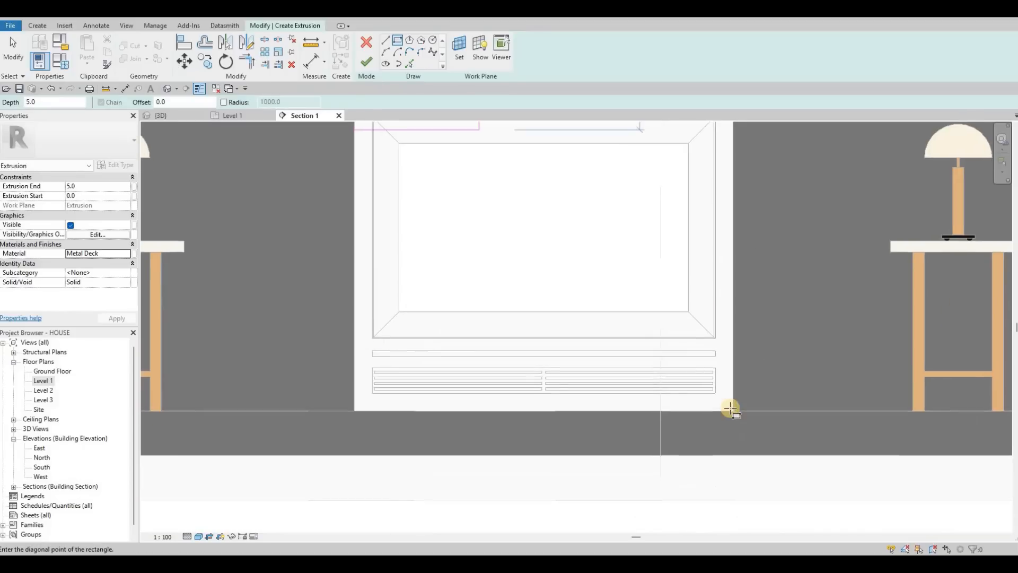
pyautogui.click(371, 421)
pyautogui.press('Escape')
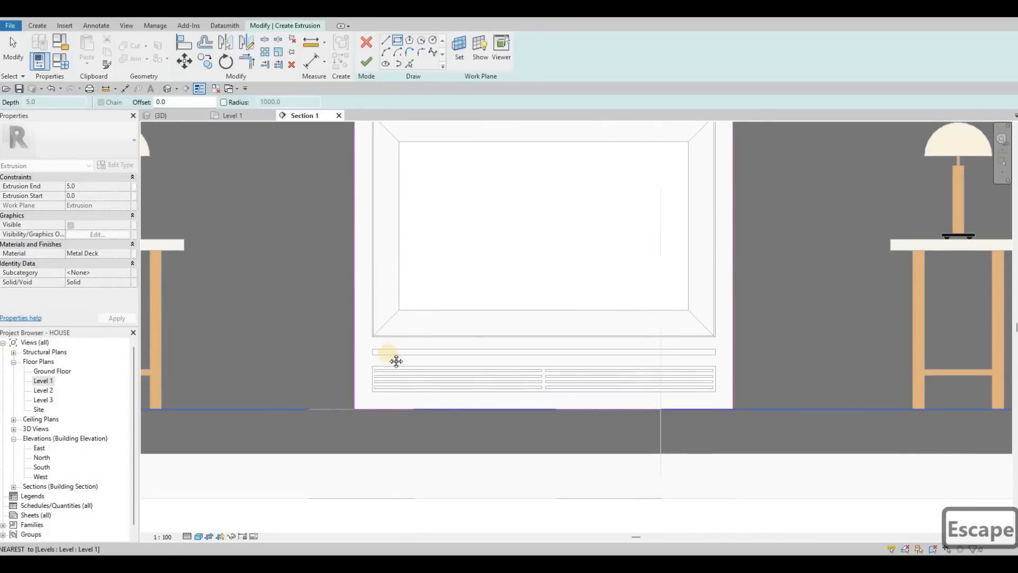
pyautogui.click(317, 409)
pyautogui.scroll(-3, 522, 185)
pyautogui.moveTo(534, 170); pyautogui.dragTo(493, 307, button='middle')
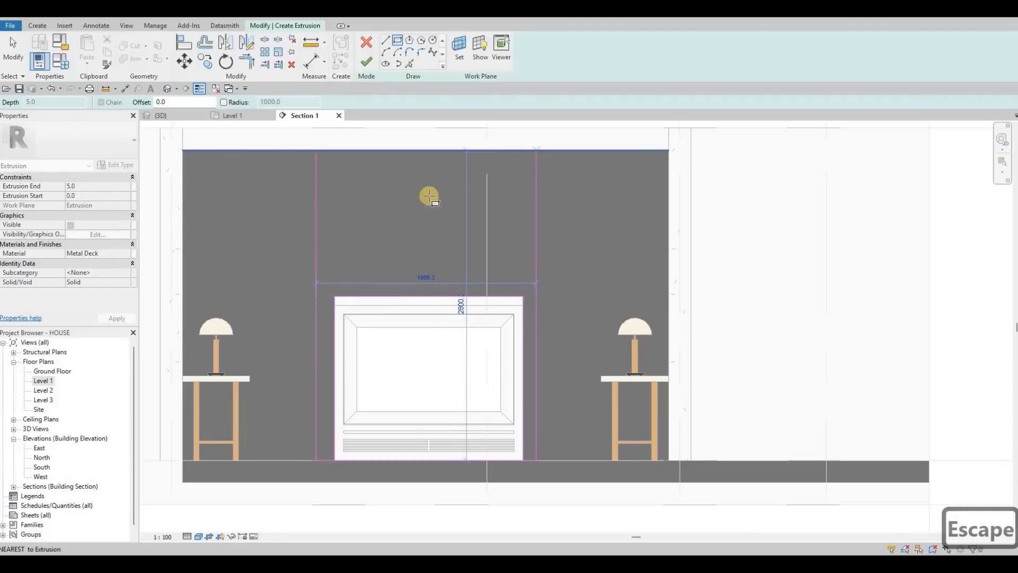
pyautogui.click(539, 150)
pyautogui.press('Escape')
pyautogui.press('Escape')
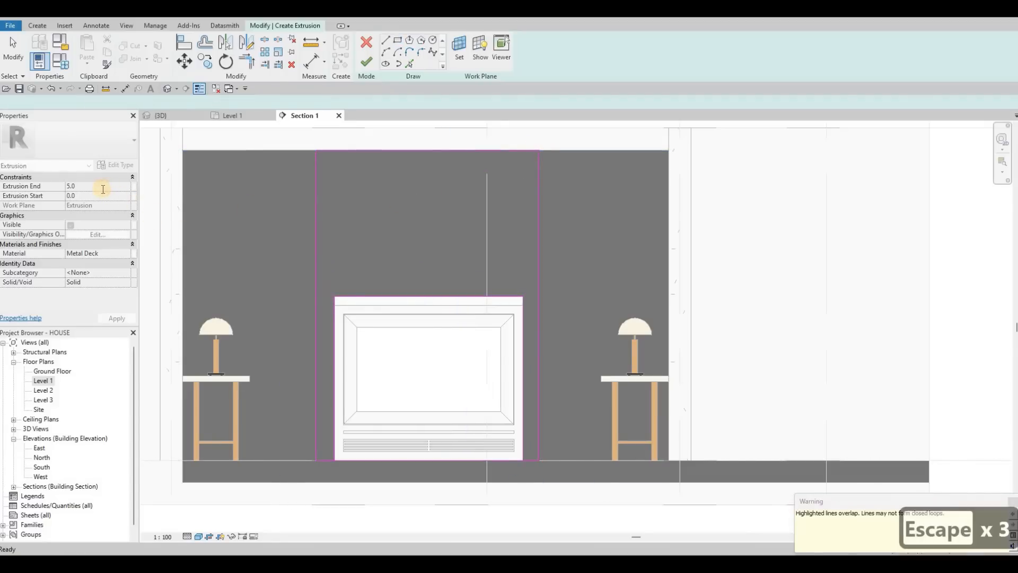
pyautogui.click(102, 189)
pyautogui.write('200')
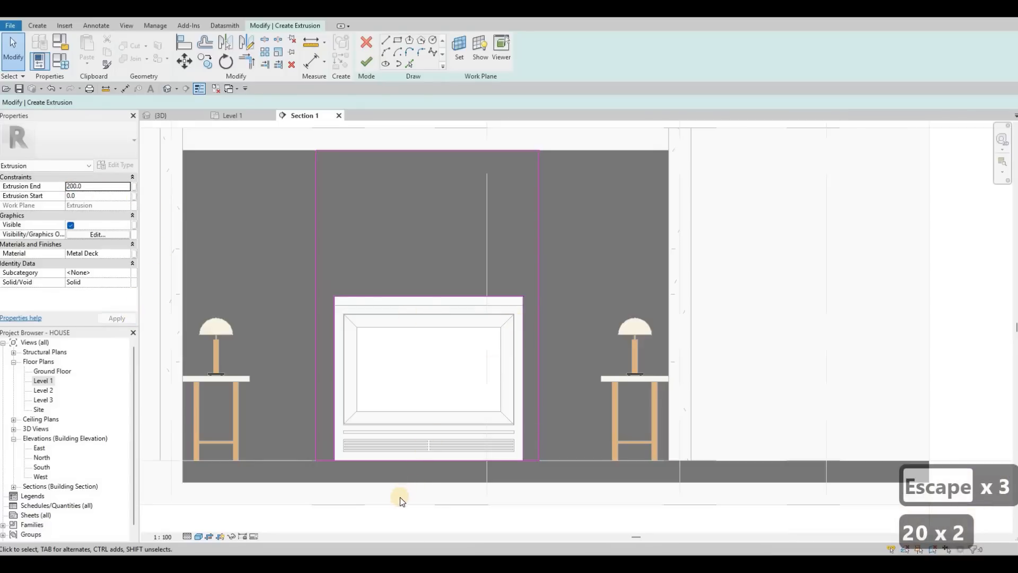
# Step: Select and delete the overlapping sketch lines along the bottom edge
pyautogui.scroll(2, 403, 496)
pyautogui.press('Escape')
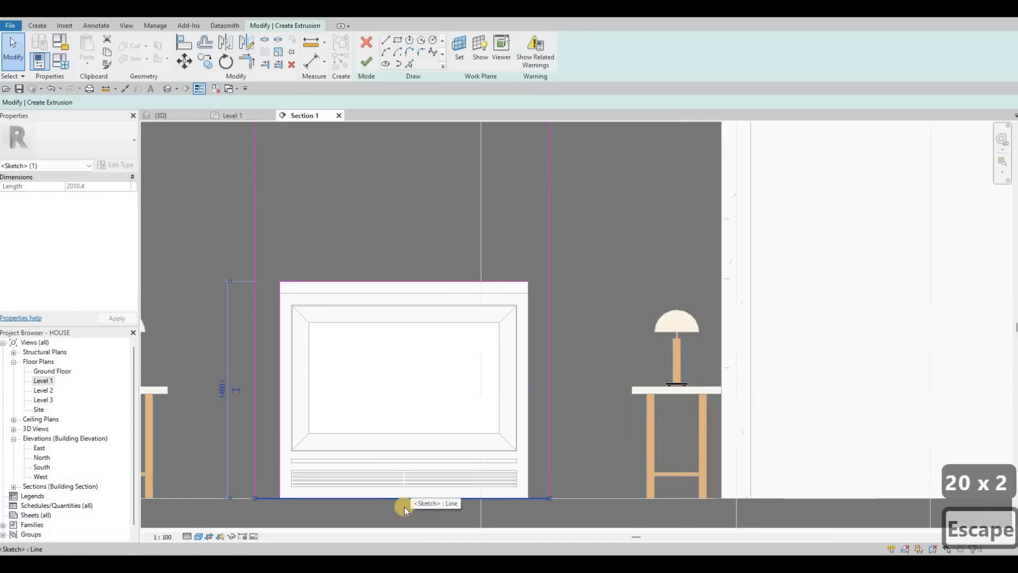
pyautogui.click(406, 497)
pyautogui.press('F12')
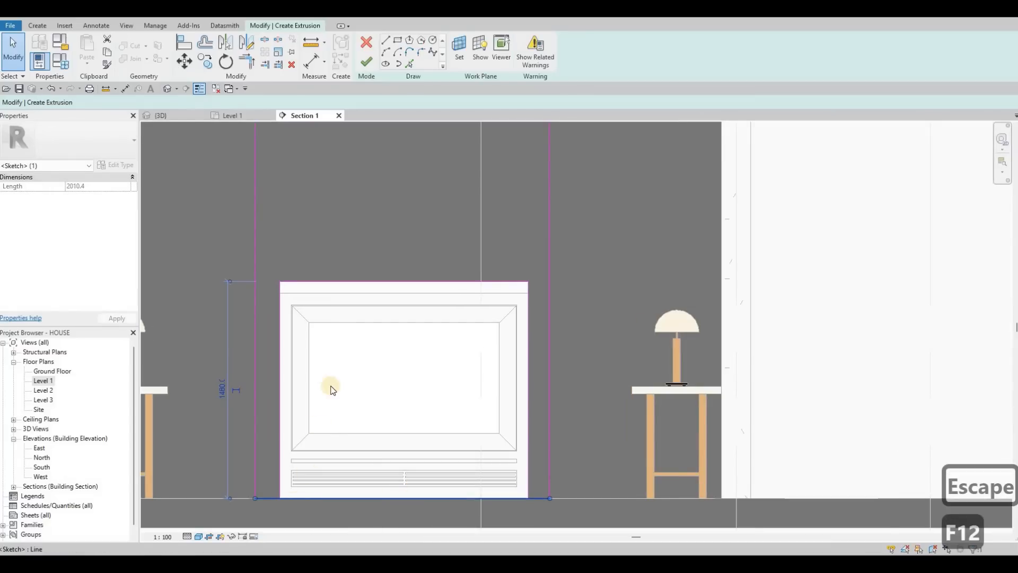
pyautogui.scroll(2, 318, 395)
pyautogui.press('Escape')
pyautogui.press('Escape')
pyautogui.scroll(-1, 276, 446)
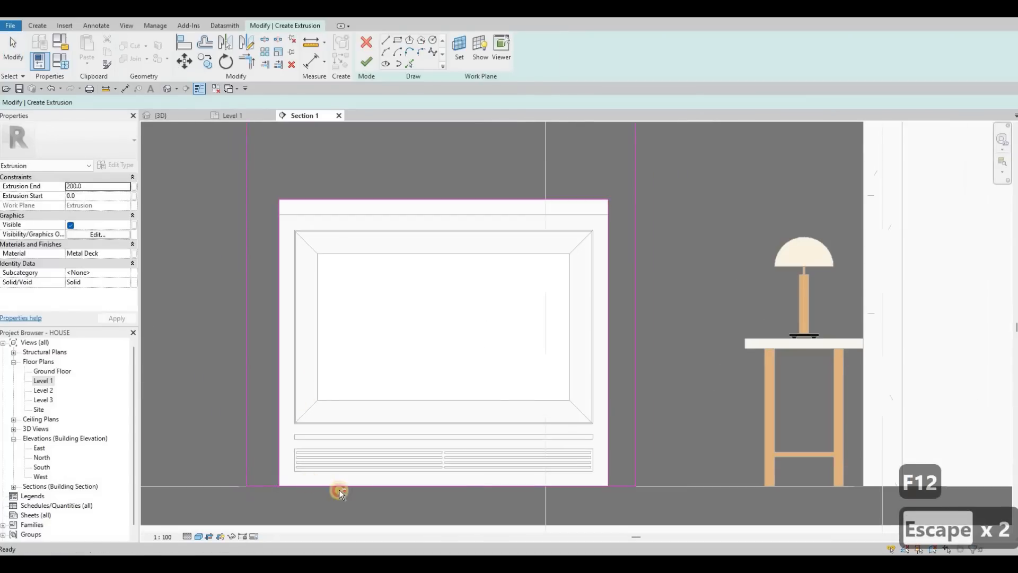
pyautogui.moveTo(339, 488)
pyautogui.mouseDown()
pyautogui.moveTo(614, 508)
pyautogui.moveTo(600, 497)
pyautogui.mouseUp()
pyautogui.press('Delete')
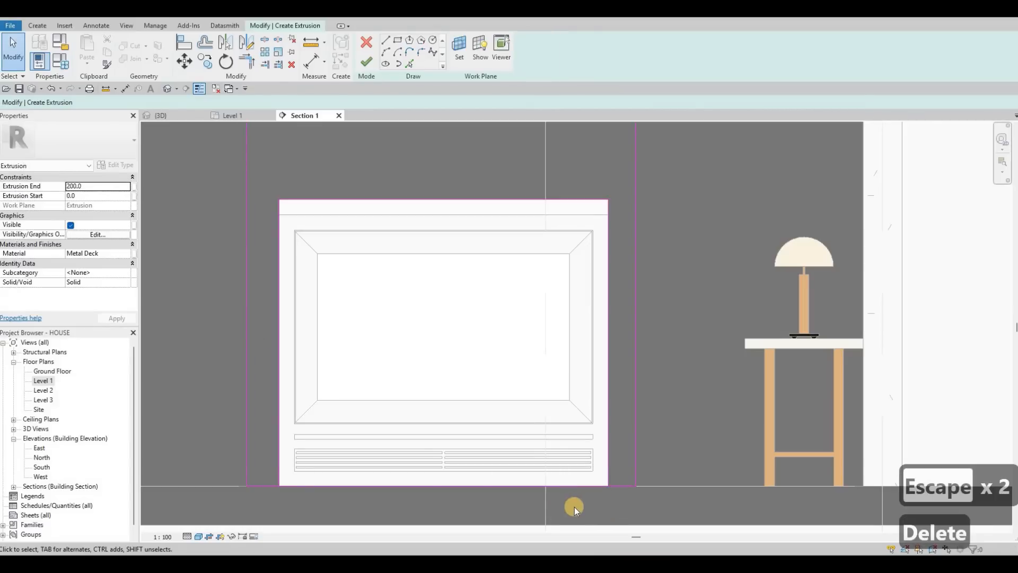
# Step: Trim the sketch lines to close the corner at the frame's bottom
pyautogui.press('s')
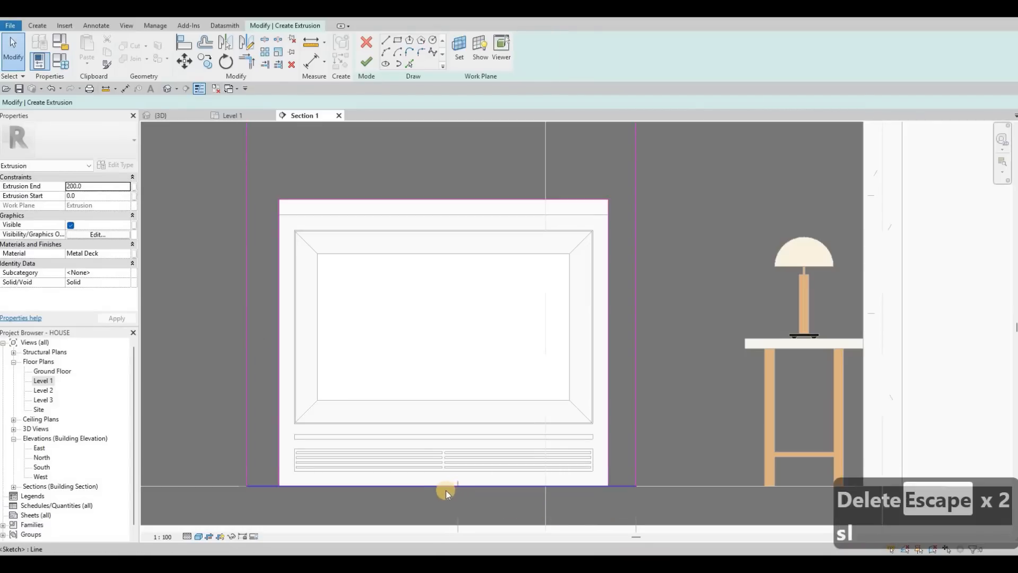
pyautogui.press('Escape')
pyautogui.press('Escape')
pyautogui.press('t')
pyautogui.press('r')
pyautogui.click(269, 482)
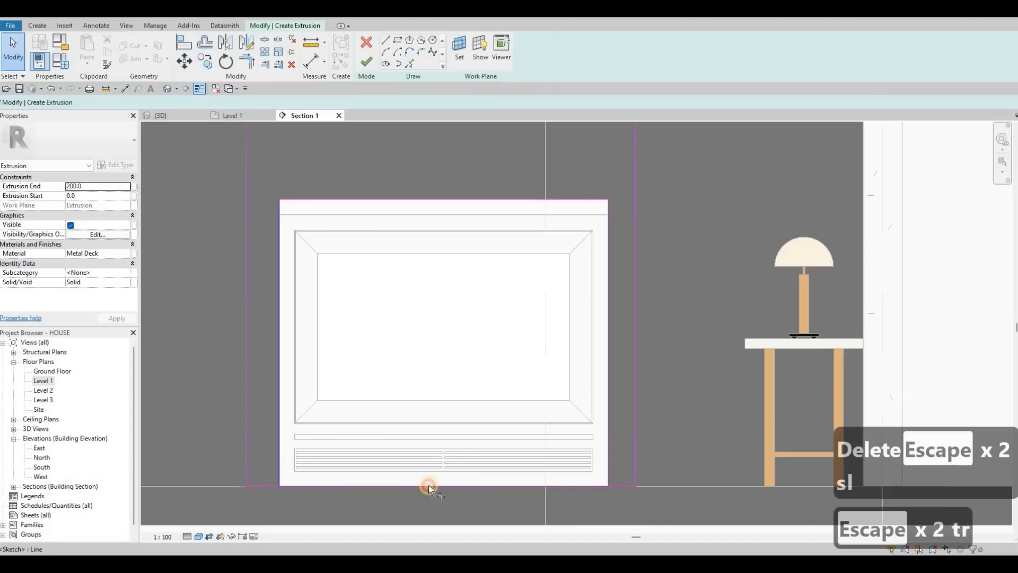
pyautogui.click(604, 466)
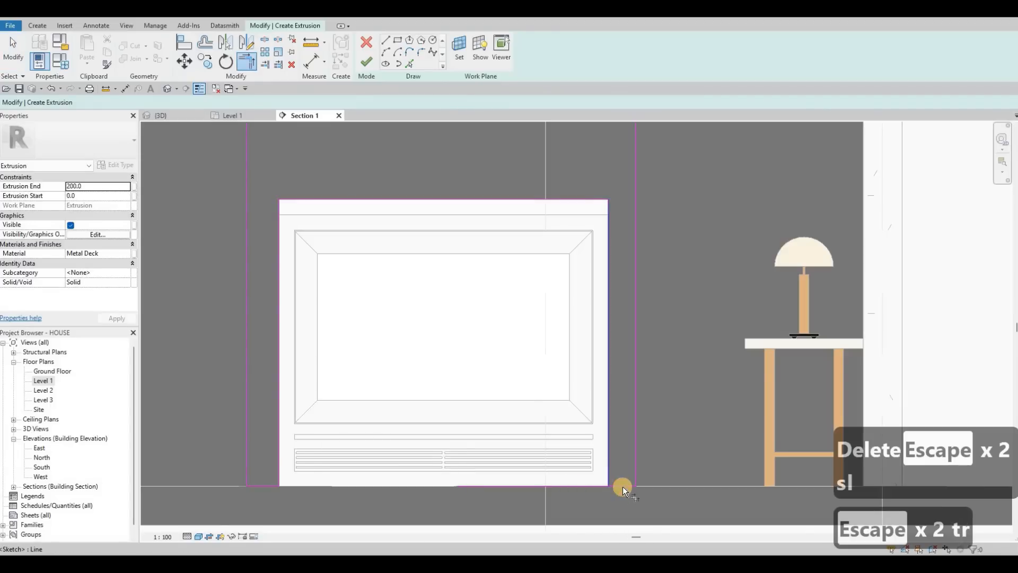
pyautogui.scroll(-3, 635, 379)
pyautogui.press('Escape')
pyautogui.press('Escape')
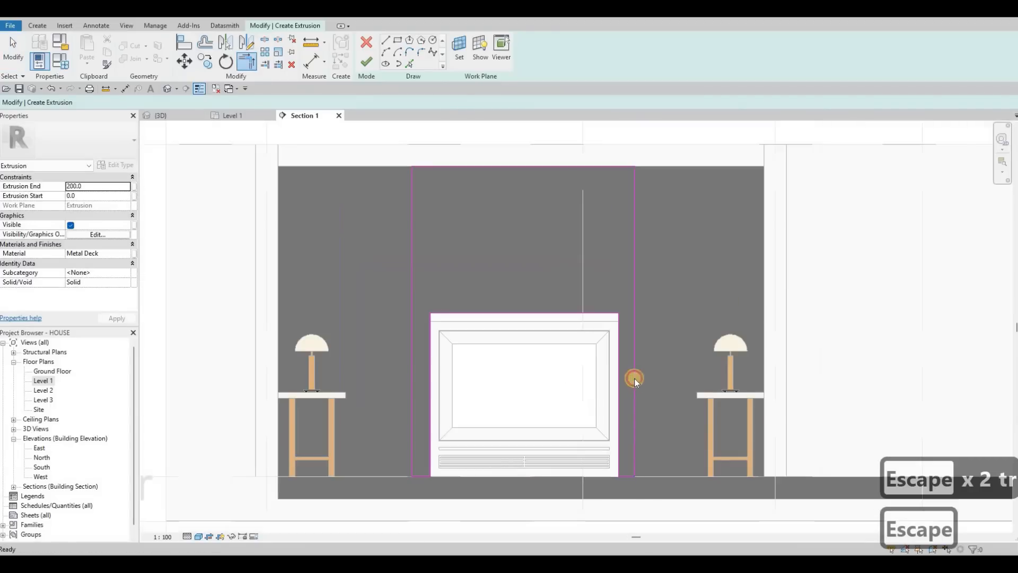
# Step: Move the sketch's right edge 150 mm out from the frame's right side
pyautogui.click(627, 497)
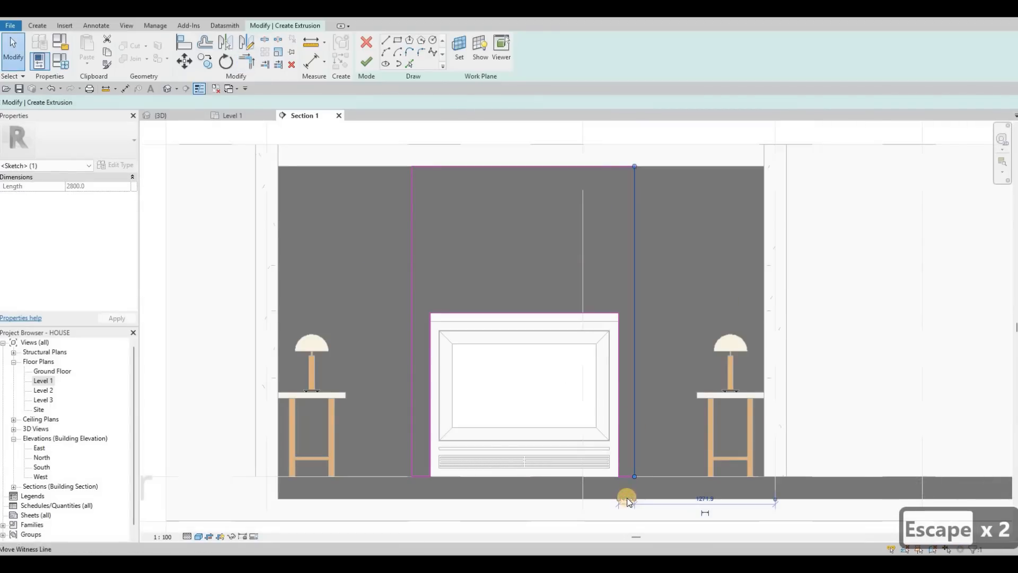
pyautogui.scroll(3, 627, 497)
pyautogui.click(626, 499)
pyautogui.write('150')
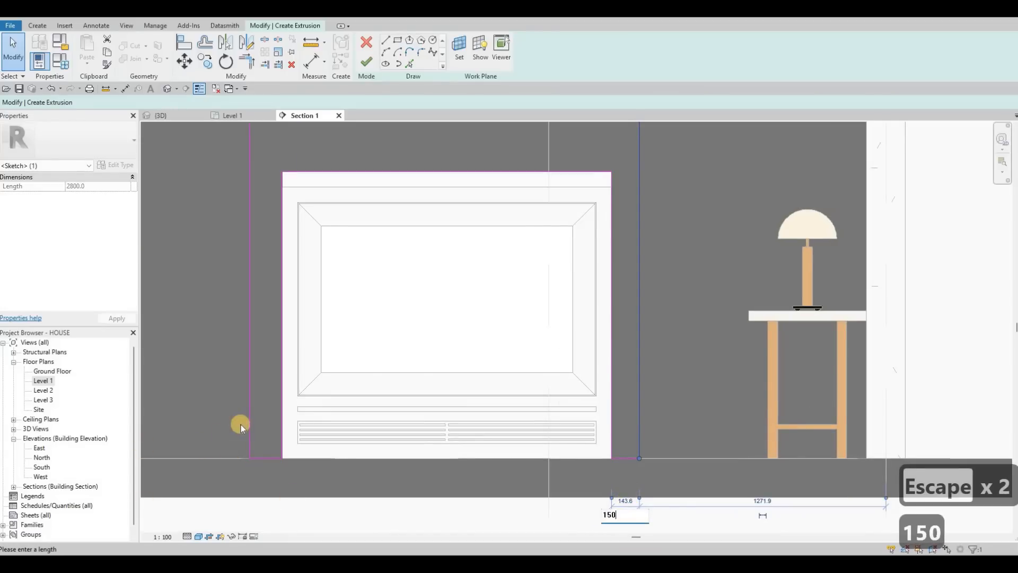
pyautogui.press('Return')
pyautogui.press('Escape')
pyautogui.press('Escape')
# Step: Move the sketch's left edge 150 mm out from the frame's left side
pyautogui.click(250, 436)
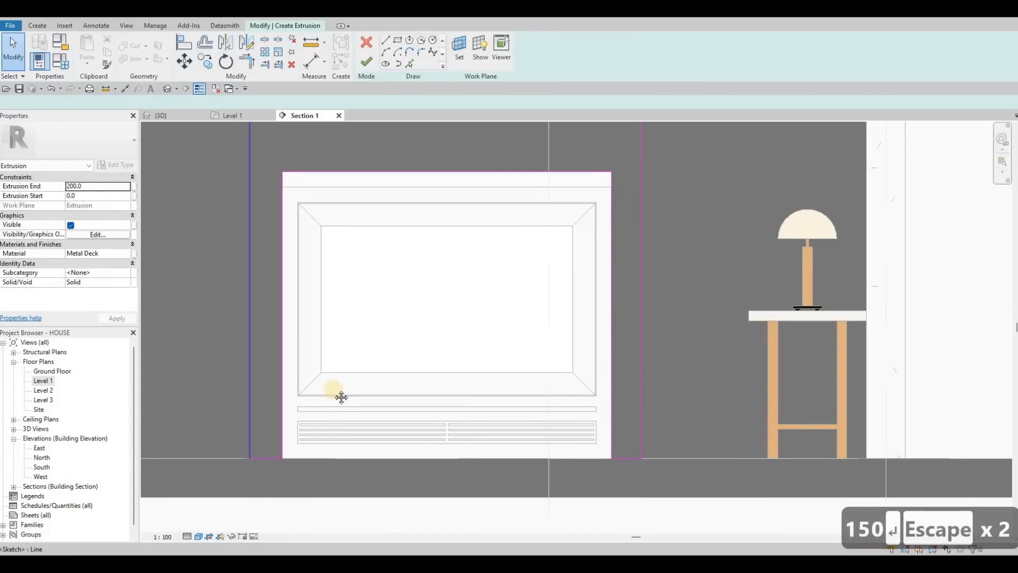
pyautogui.moveTo(288, 231); pyautogui.dragTo(332, 207, button='middle')
pyautogui.scroll(-2, 329, 212)
pyautogui.moveTo(316, 146); pyautogui.dragTo(318, 195, button='middle')
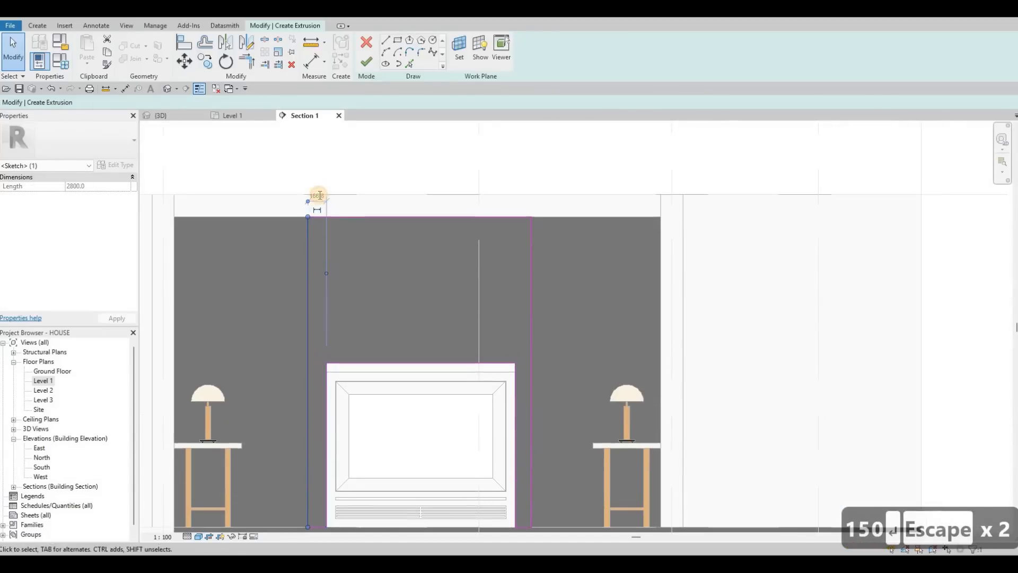
pyautogui.click(317, 194)
pyautogui.write('150')
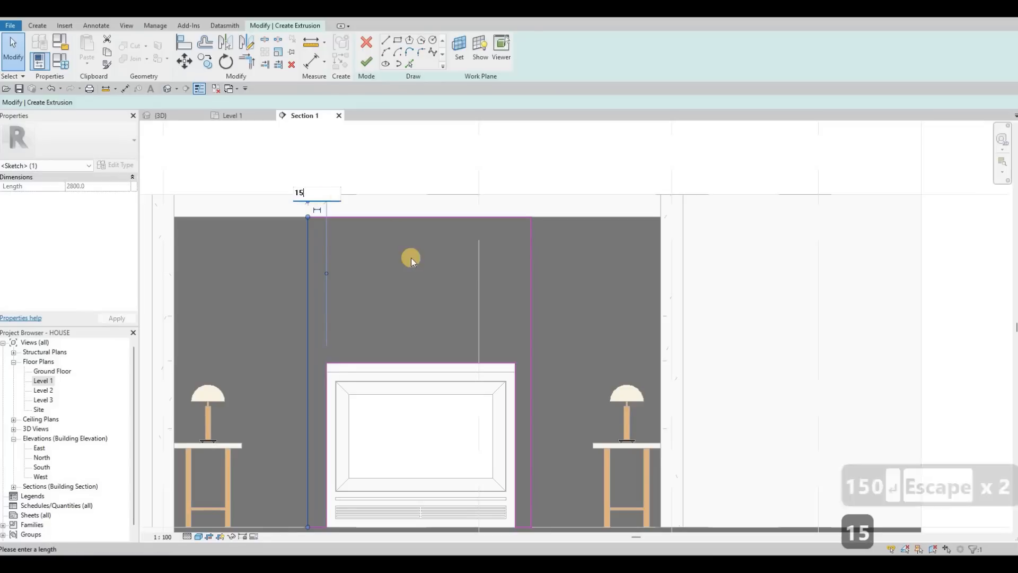
pyautogui.press('Return')
pyautogui.press('Escape')
pyautogui.press('Escape')
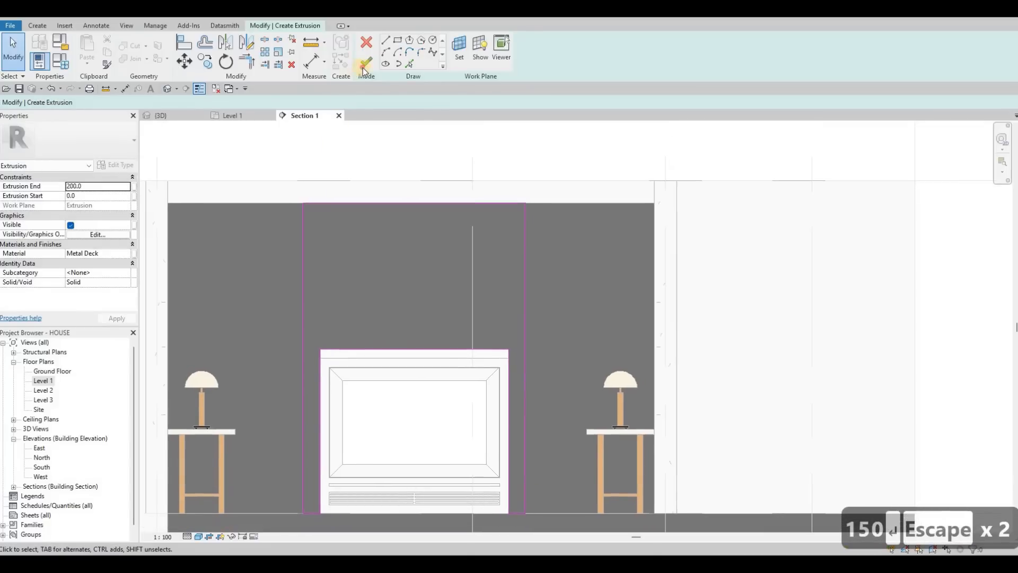
# Step: Finish the sketch to create the metal backing extrusion and return to the 3D view
pyautogui.click(364, 66)
pyautogui.click(174, 112)
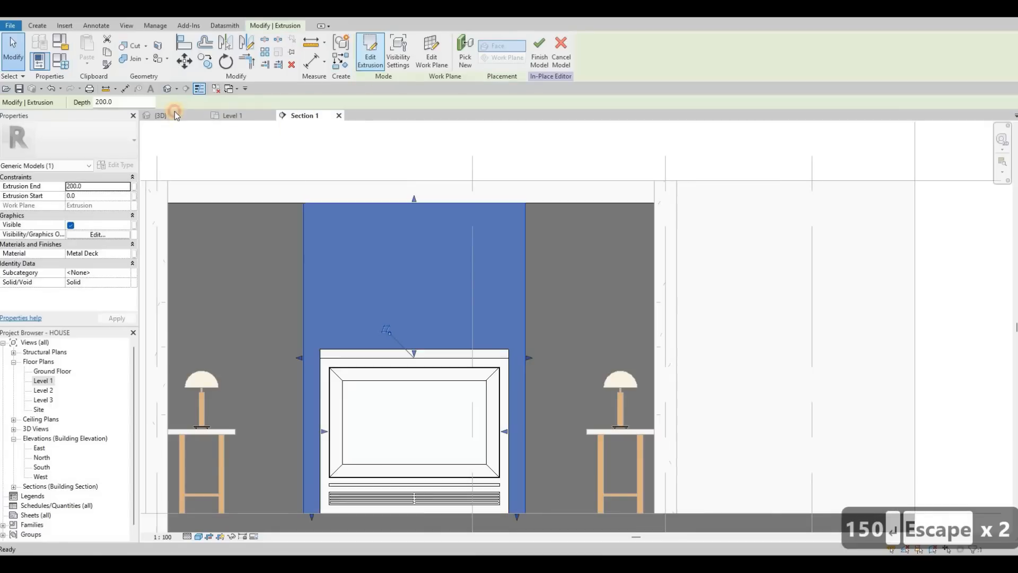
pyautogui.keyDown('shift'); pyautogui.moveTo(462, 314); pyautogui.dragTo(416, 313, button='middle'); pyautogui.keyUp('shift')
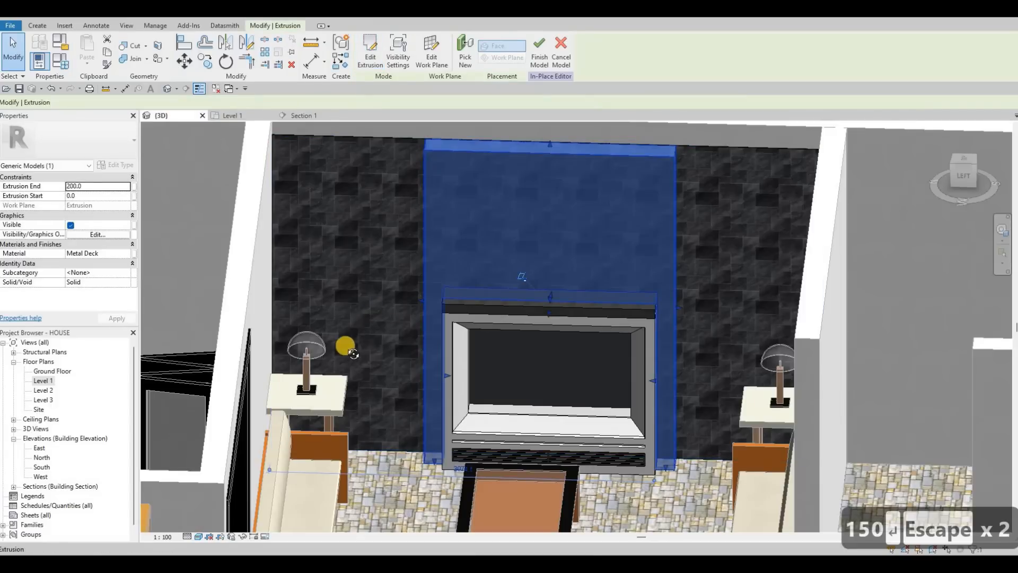
pyautogui.press('Escape')
# Step: Set the gypsum frame extrusion's end to 450 mm
pyautogui.keyDown('shift'); pyautogui.moveTo(366, 380); pyautogui.dragTo(589, 320, button='middle'); pyautogui.keyUp('shift')
pyautogui.click(628, 307)
pyautogui.click(610, 328)
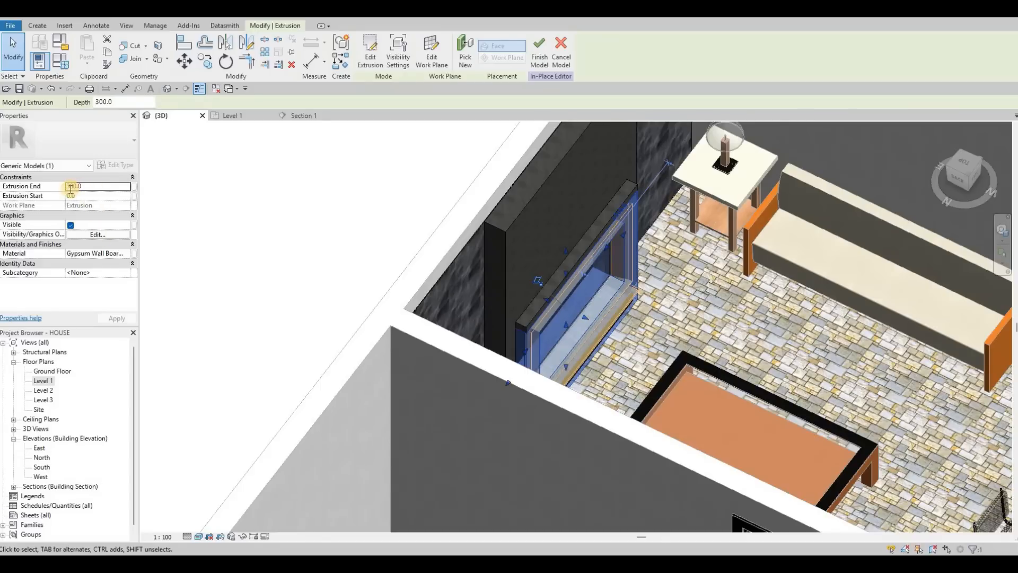
pyautogui.click(71, 187)
pyautogui.write('4')
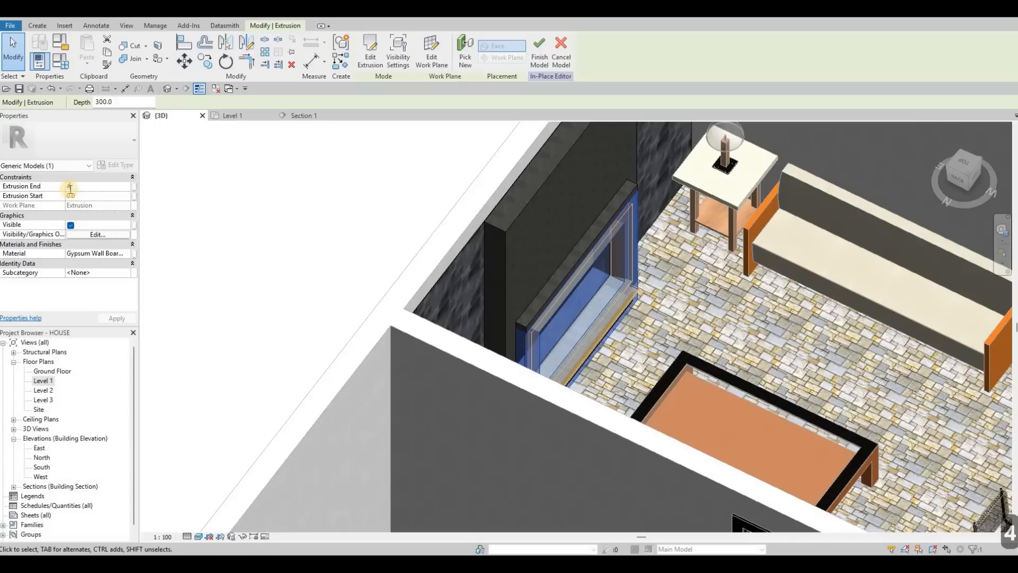
pyautogui.write('50')
pyautogui.press('Return')
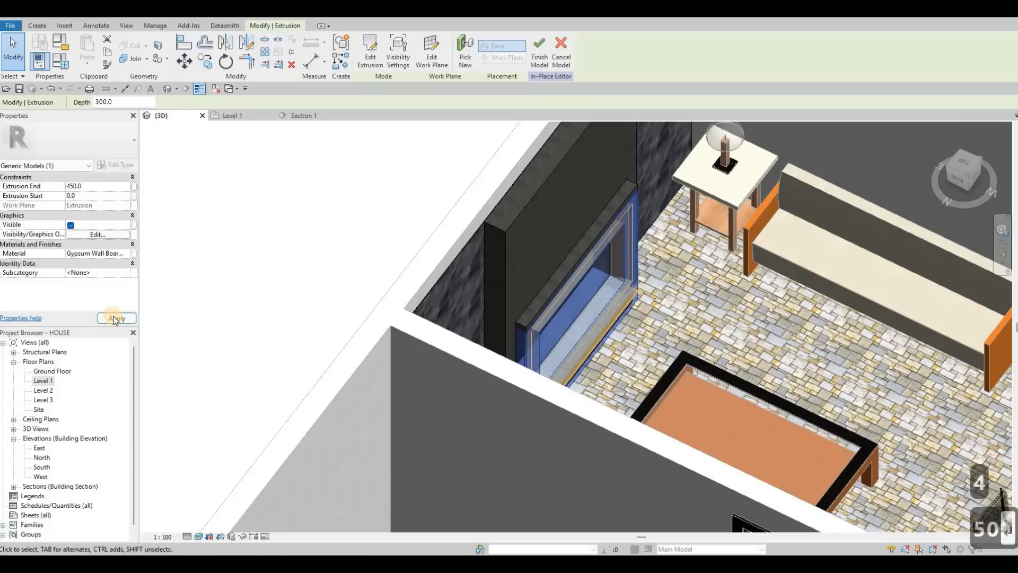
# Step: Select the glass pane extrusion and drag its shape handles to reposition its faces within the frame opening
pyautogui.press('Escape')
pyautogui.press('Escape')
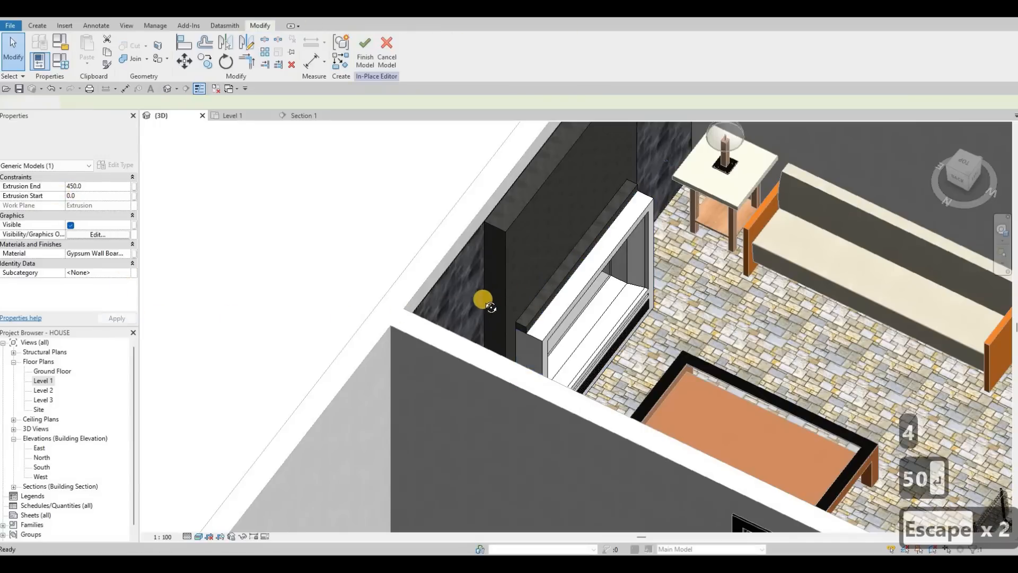
pyautogui.keyDown('shift'); pyautogui.moveTo(529, 352); pyautogui.dragTo(550, 337, button='middle'); pyautogui.keyUp('shift')
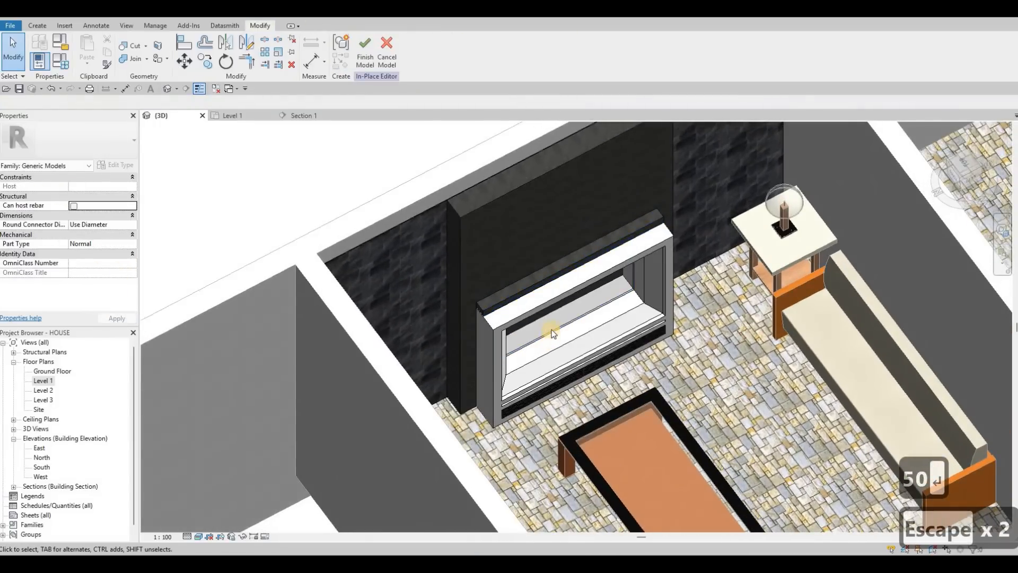
pyautogui.scroll(1, 553, 337)
pyautogui.click(586, 305)
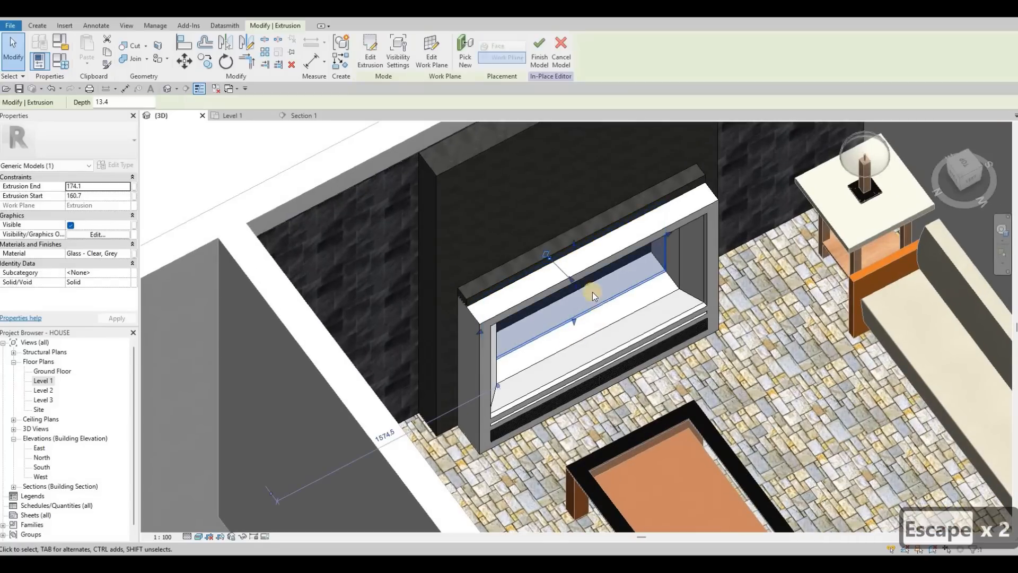
pyautogui.keyDown('shift'); pyautogui.moveTo(593, 291); pyautogui.dragTo(580, 284, button='middle'); pyautogui.keyUp('shift')
pyautogui.moveTo(580, 285); pyautogui.dragTo(596, 294)
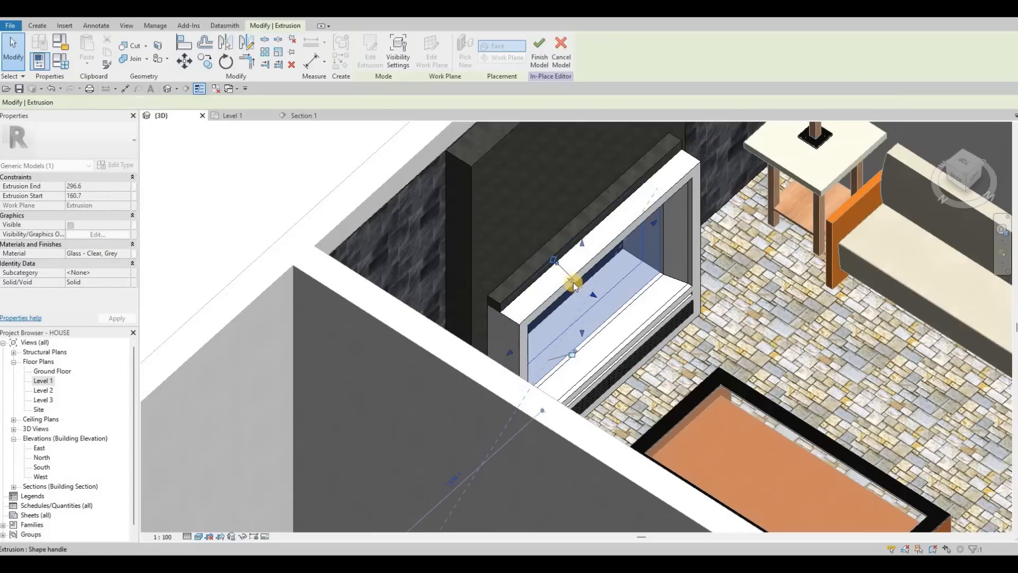
pyautogui.moveTo(573, 282); pyautogui.dragTo(587, 291)
pyautogui.moveTo(573, 327); pyautogui.dragTo(568, 322)
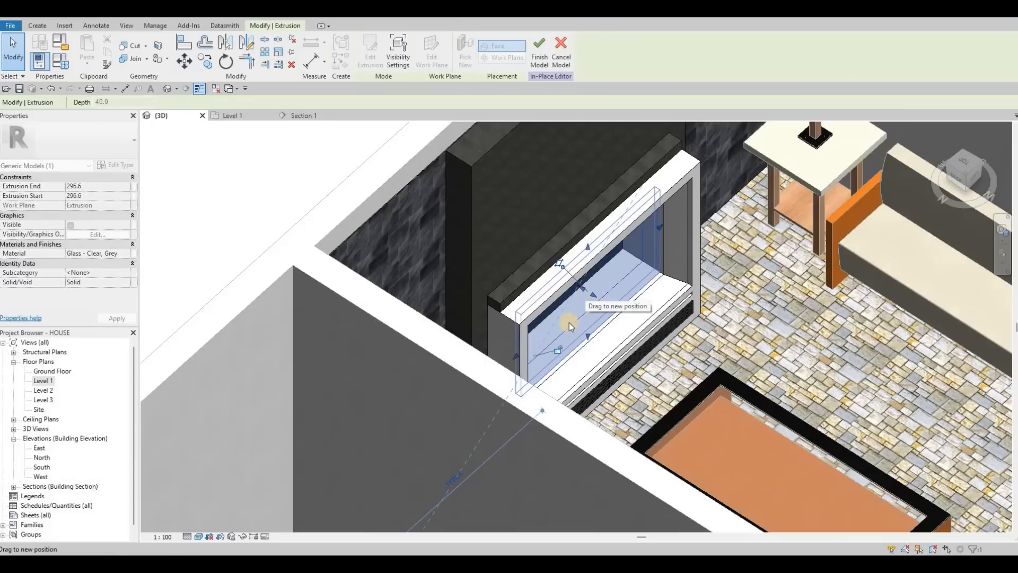
pyautogui.press('Escape')
pyautogui.press('Escape')
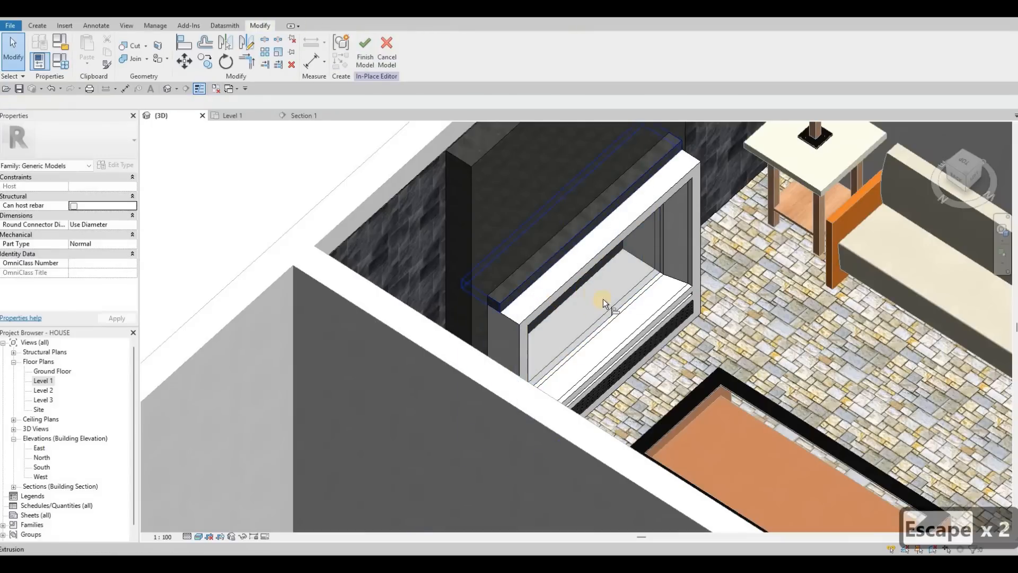
pyautogui.press('a')
pyautogui.press('l')
pyautogui.click(577, 274)
pyautogui.scroll(2, 577, 274)
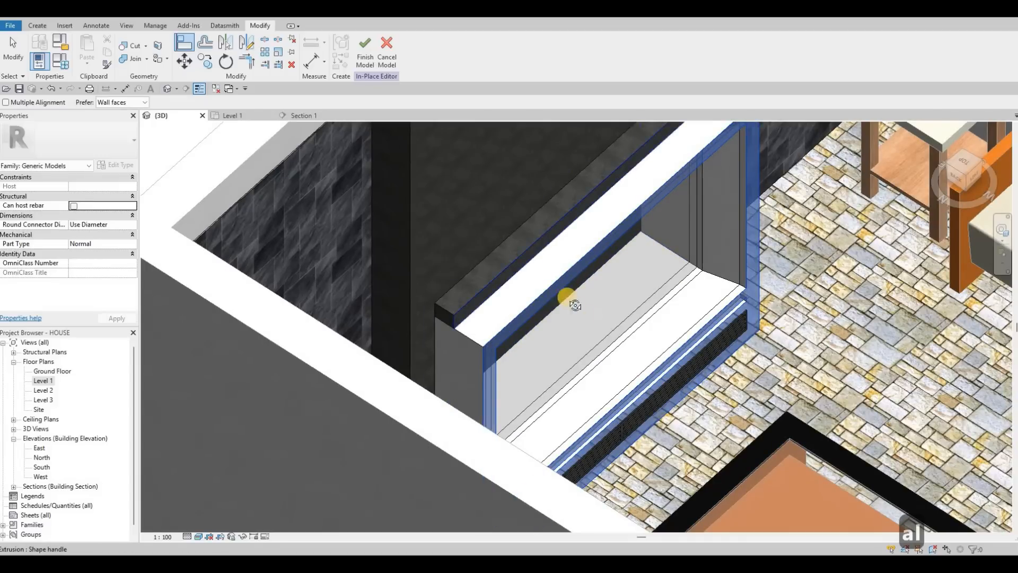
pyautogui.press('Escape')
# Step: Start a new in-place extrusion in Section 1, picking the slate wall face as its work plane
pyautogui.keyDown('shift'); pyautogui.moveTo(432, 249); pyautogui.dragTo(366, 138, button='middle'); pyautogui.keyUp('shift')
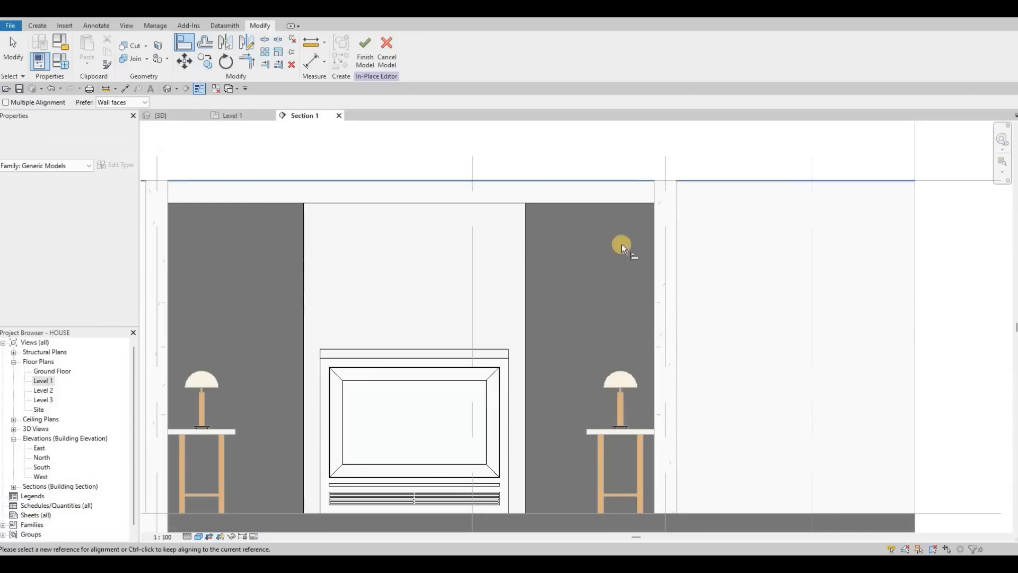
pyautogui.scroll(-2, 534, 165)
pyautogui.moveTo(533, 165); pyautogui.dragTo(599, 160, button='middle')
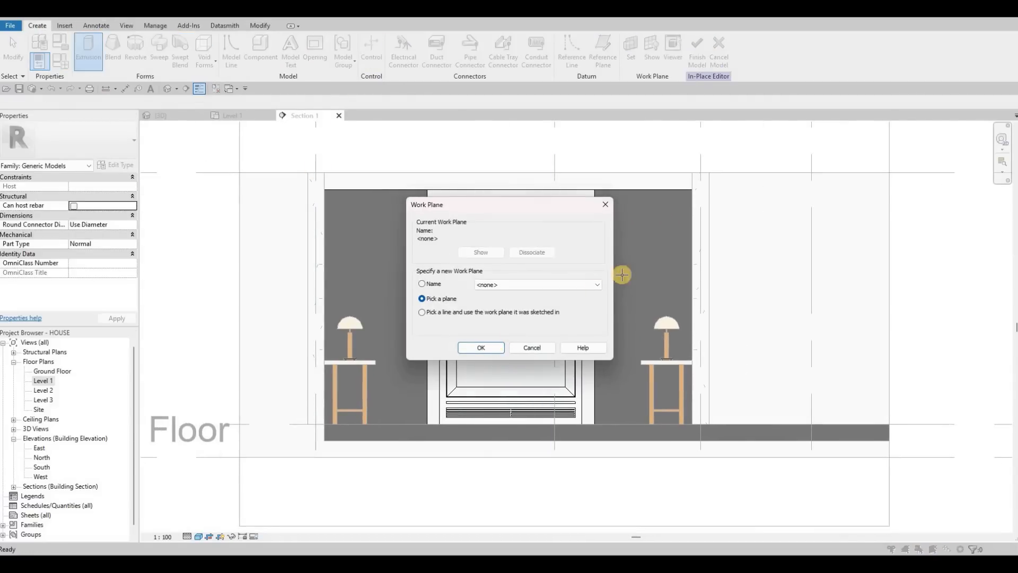
pyautogui.press('Return')
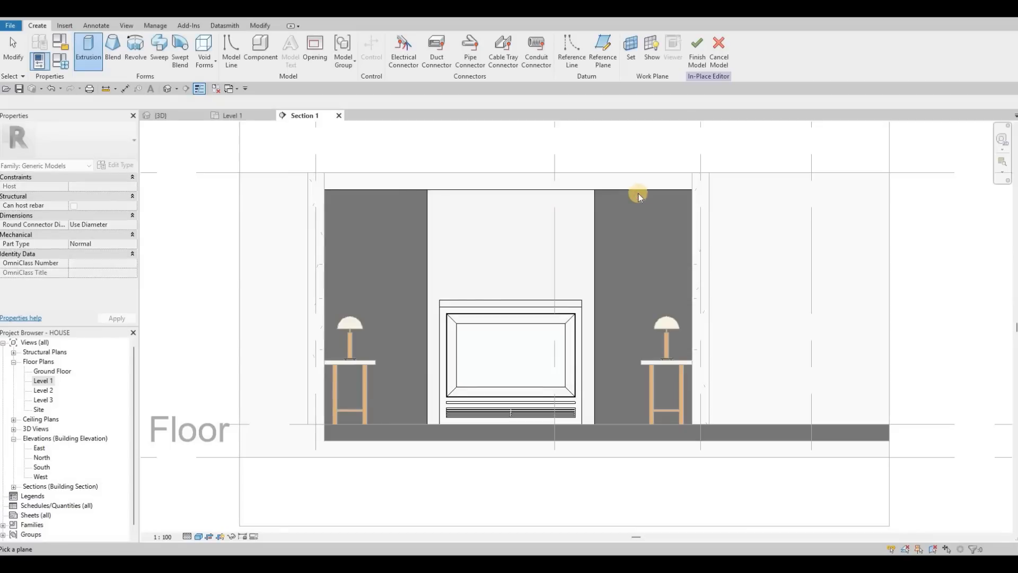
pyautogui.click(328, 202)
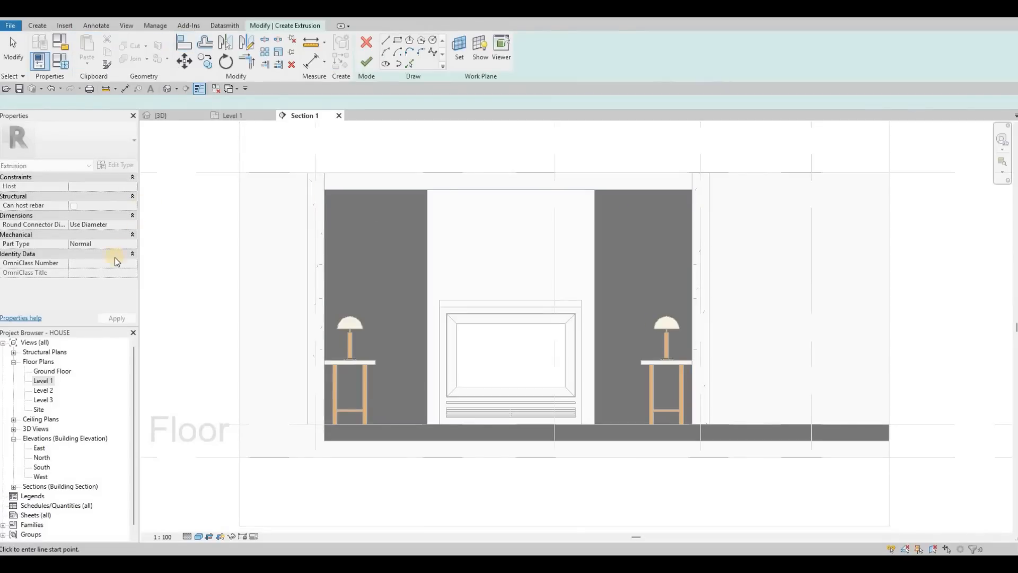
# Step: Set the new extrusion's material to Glulam 36h from the AEC Materials Wood library
pyautogui.click(126, 254)
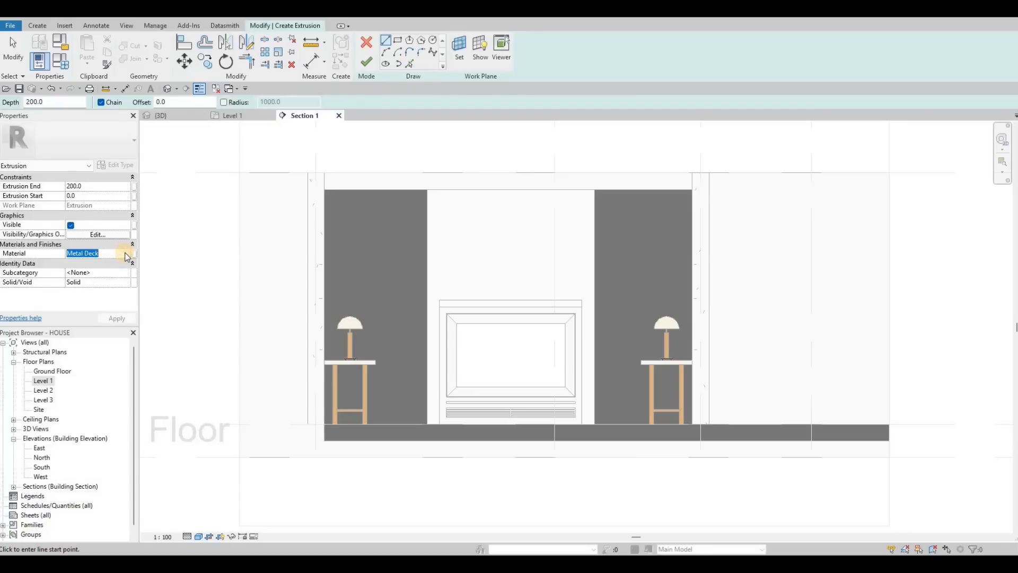
pyautogui.scroll(-3, 124, 302)
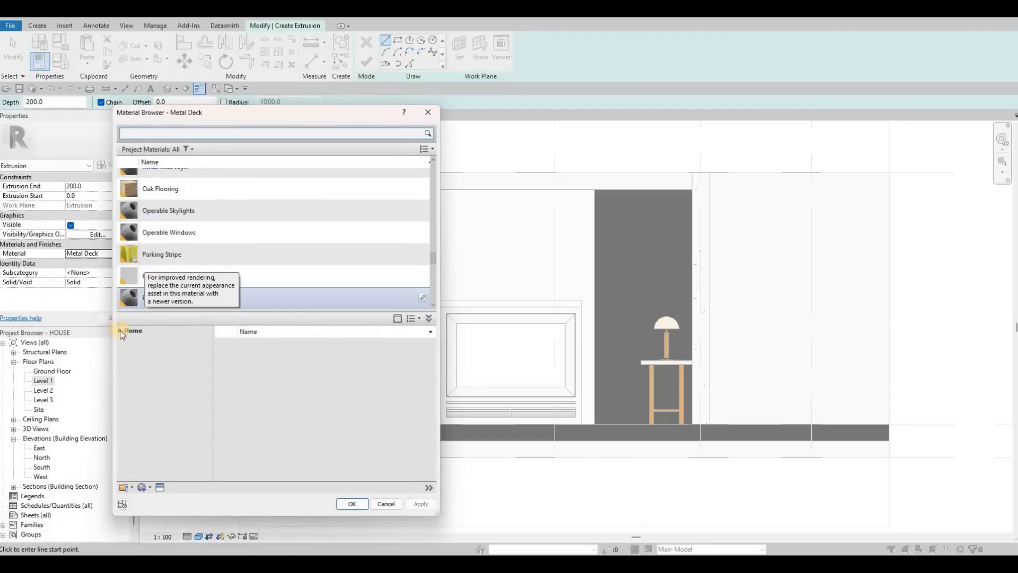
pyautogui.click(126, 353)
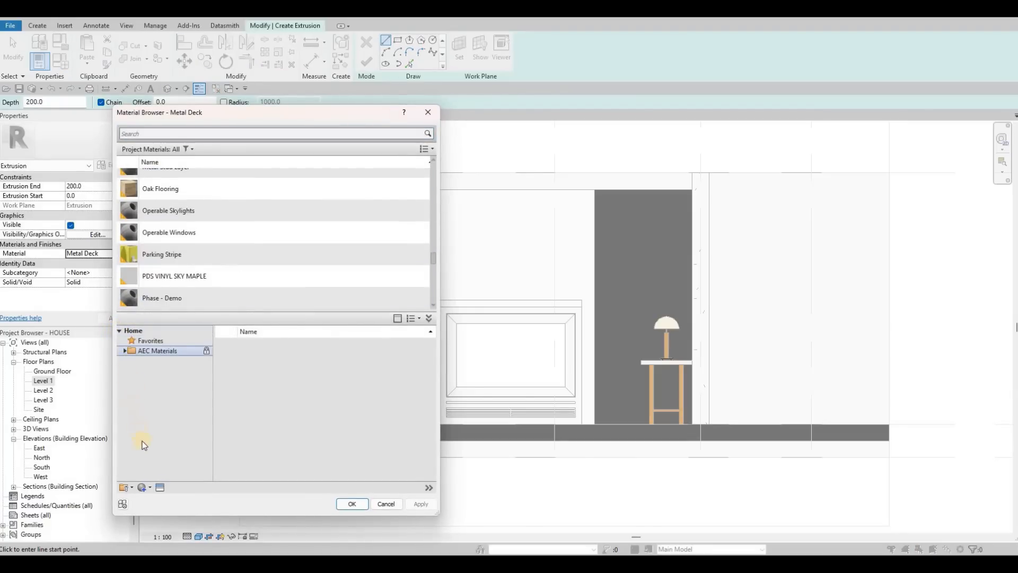
pyautogui.click(154, 465)
pyautogui.click(151, 472)
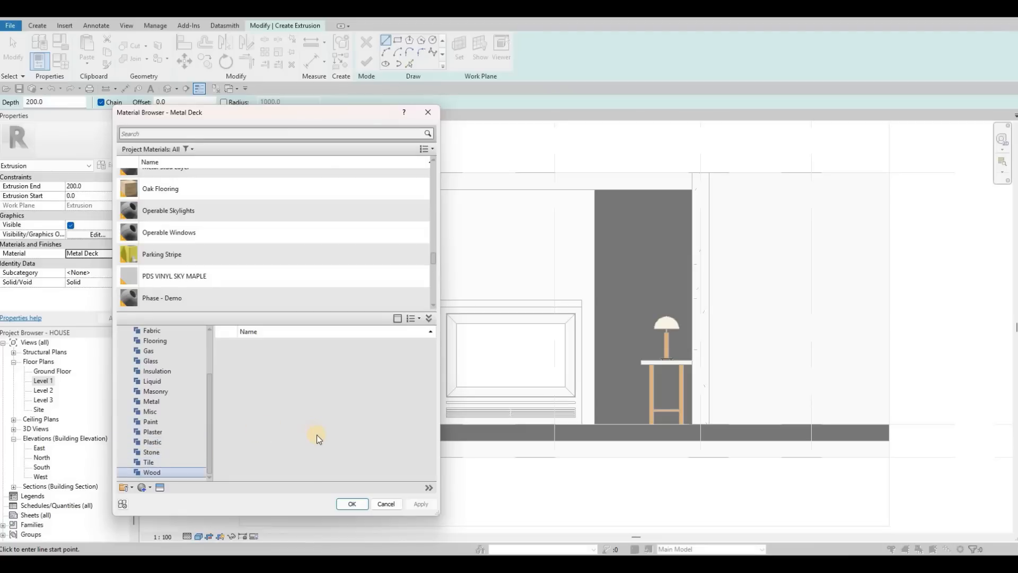
pyautogui.scroll(-4, 412, 413)
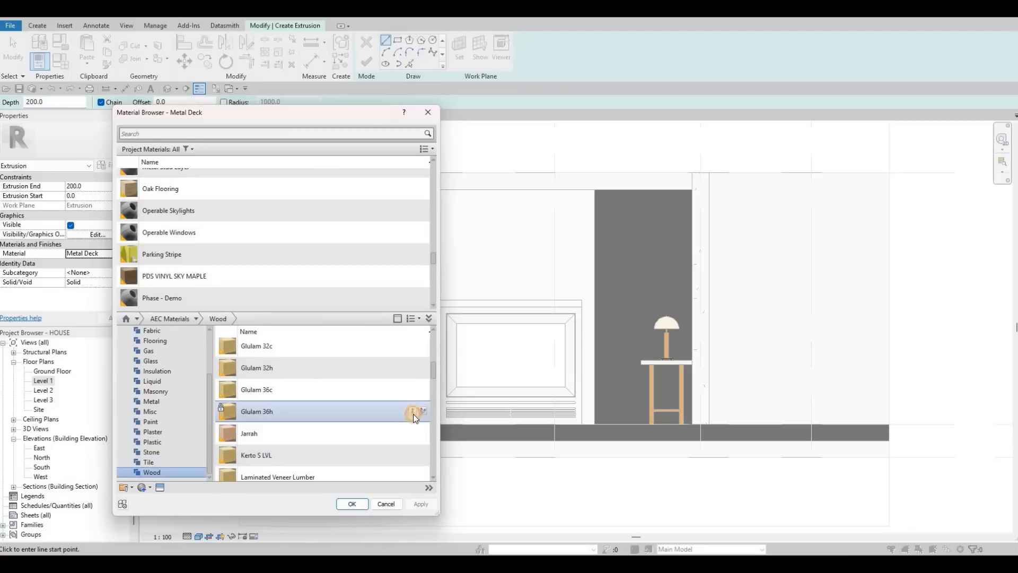
pyautogui.click(351, 504)
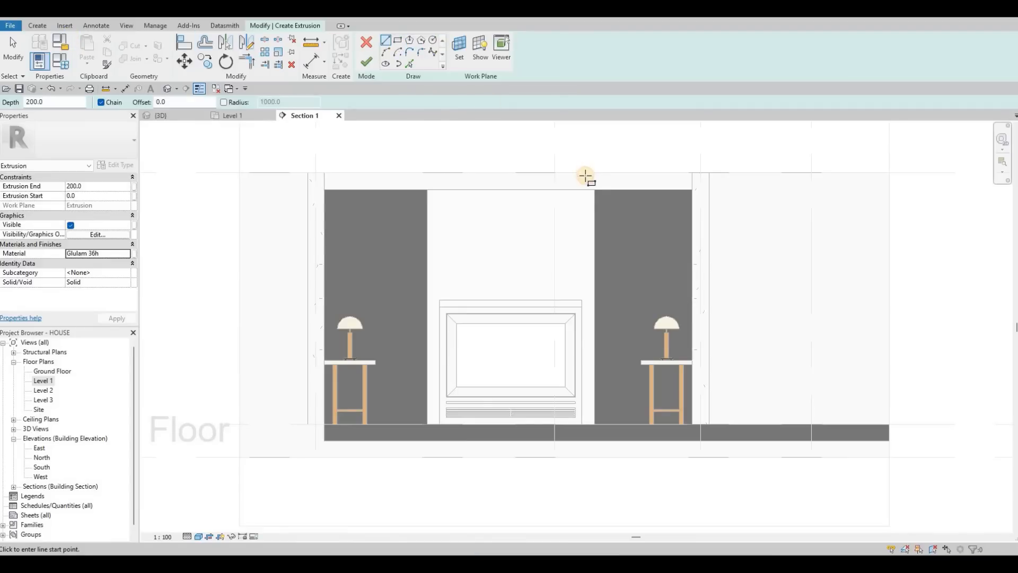
pyautogui.scroll(2, 590, 187)
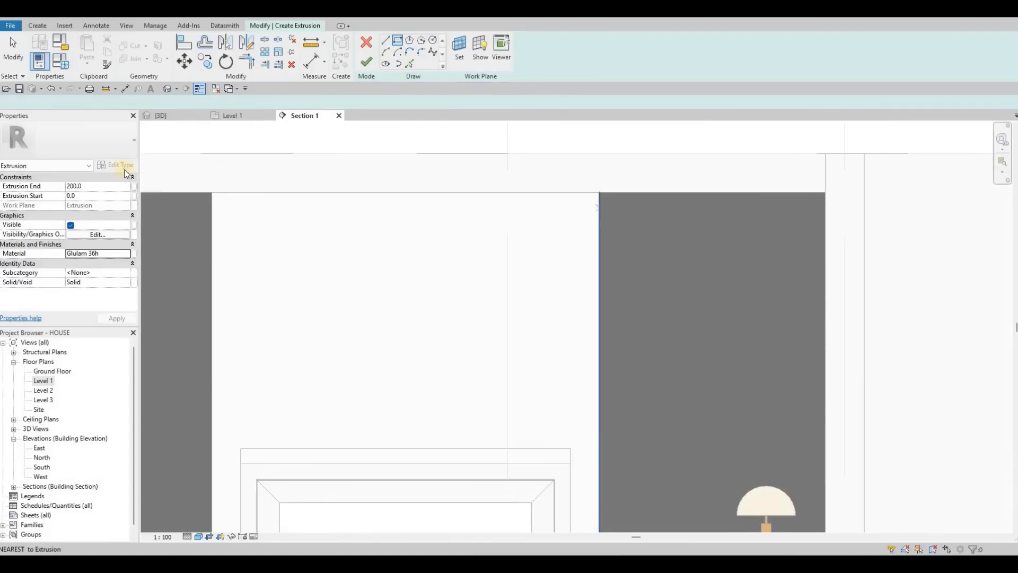
pyautogui.moveTo(551, 182); pyautogui.dragTo(429, 152, button='middle')
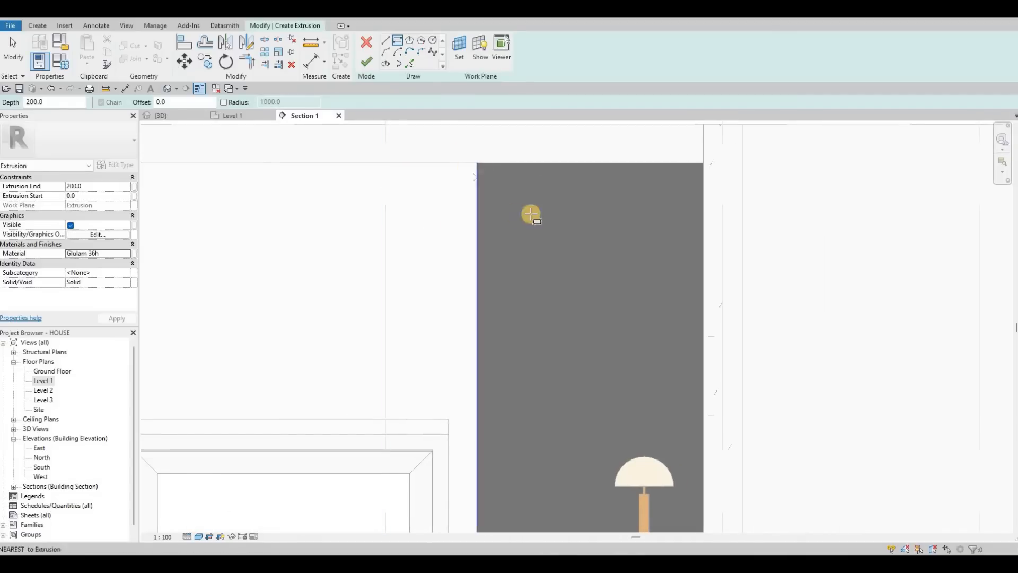
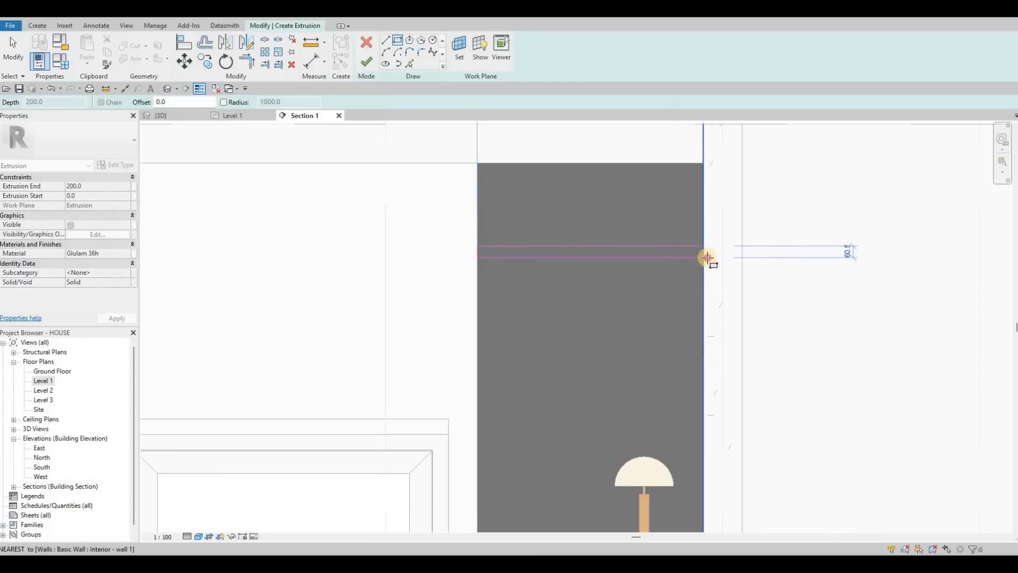
# Step: Sketch a shelf rectangle across the right slate panel and set its thickness to 50 mm
pyautogui.click(681, 251)
pyautogui.press('Escape')
pyautogui.press('Escape')
pyautogui.press('Escape')
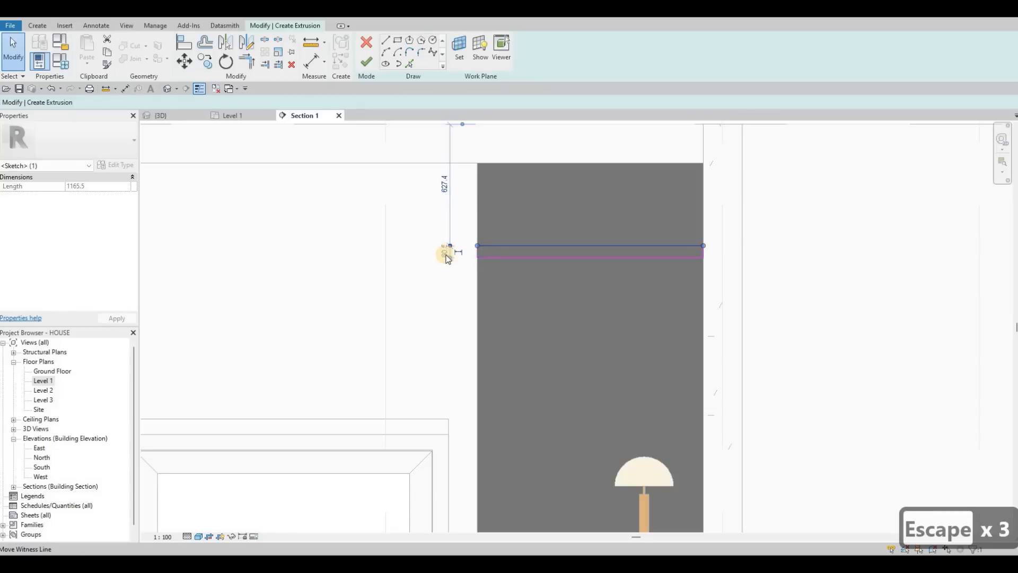
pyautogui.scroll(2, 447, 255)
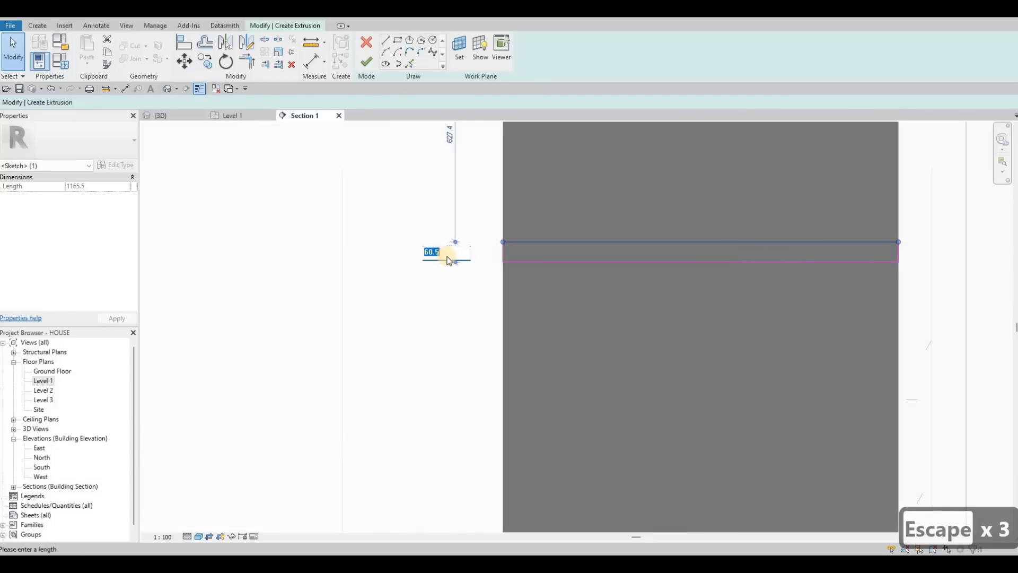
pyautogui.write('50')
pyautogui.press('Return')
pyautogui.press('Escape')
pyautogui.press('Escape')
# Step: Copy the shelf rectangle downward to create three shelves on the right slate panel
pyautogui.scroll(-3, 523, 212)
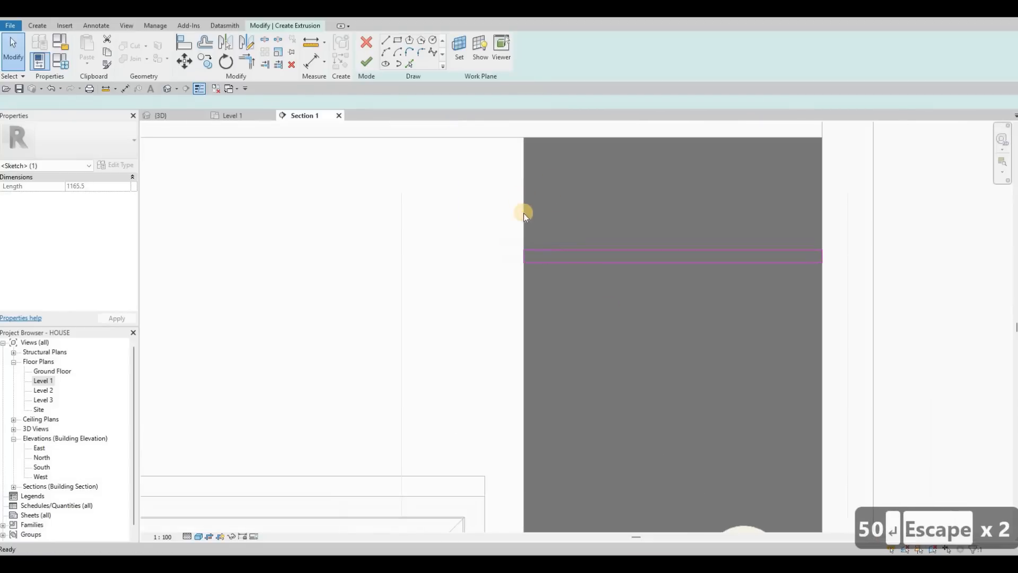
pyautogui.scroll(-2, 516, 165)
pyautogui.scroll(-3, 493, 206)
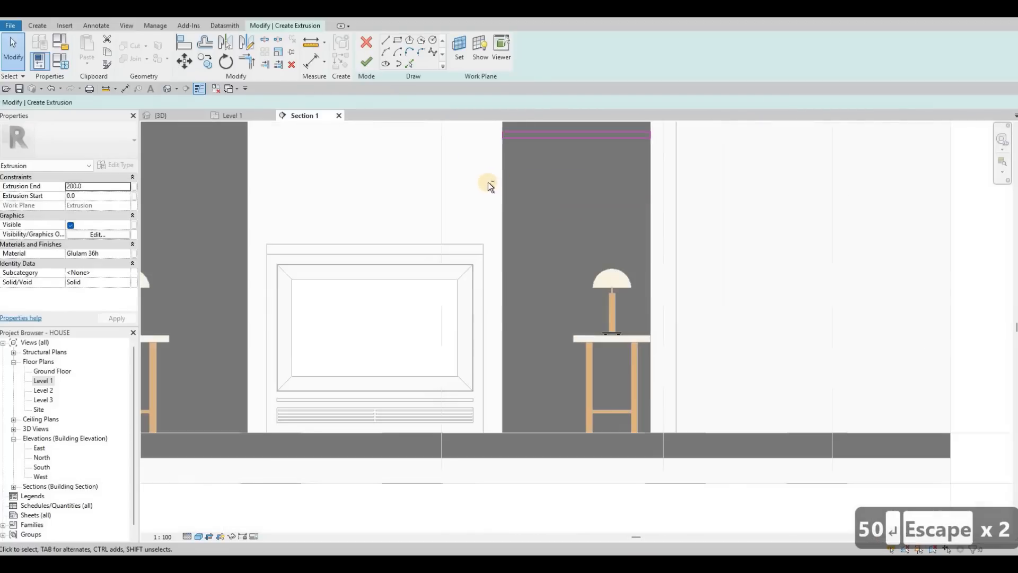
pyautogui.moveTo(612, 214); pyautogui.dragTo(665, 226)
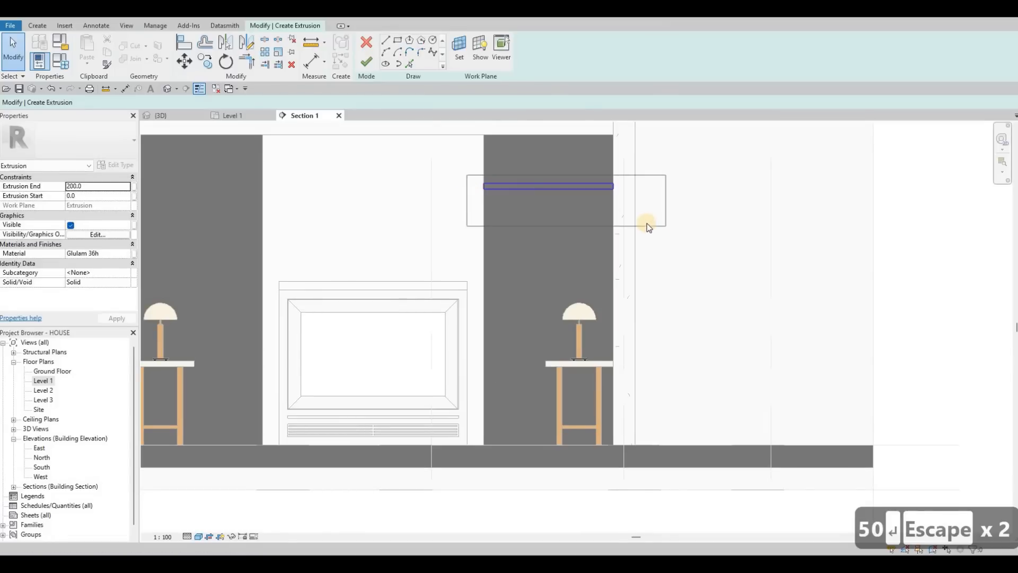
pyautogui.press('c')
pyautogui.press('o')
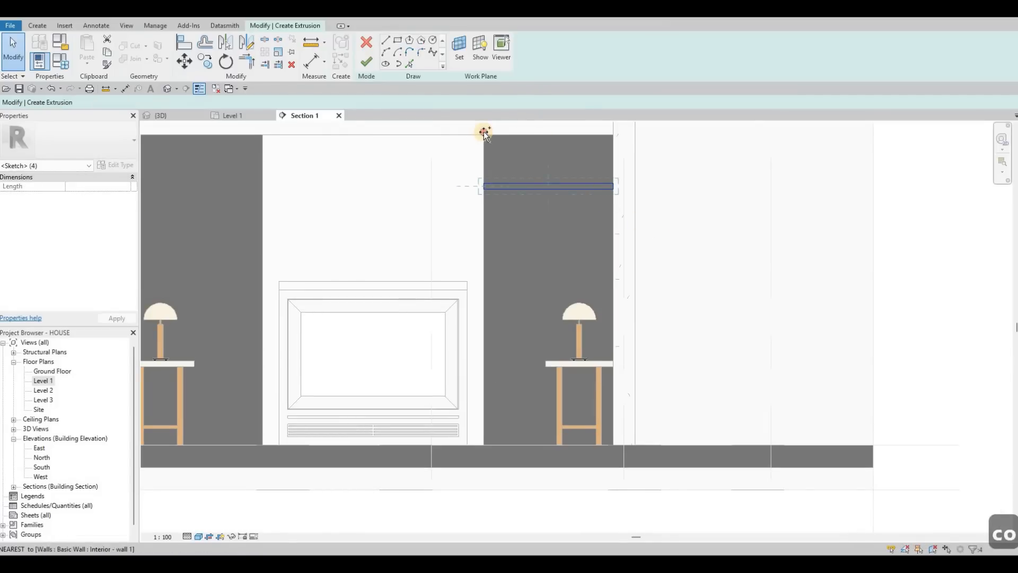
pyautogui.scroll(1, 480, 138)
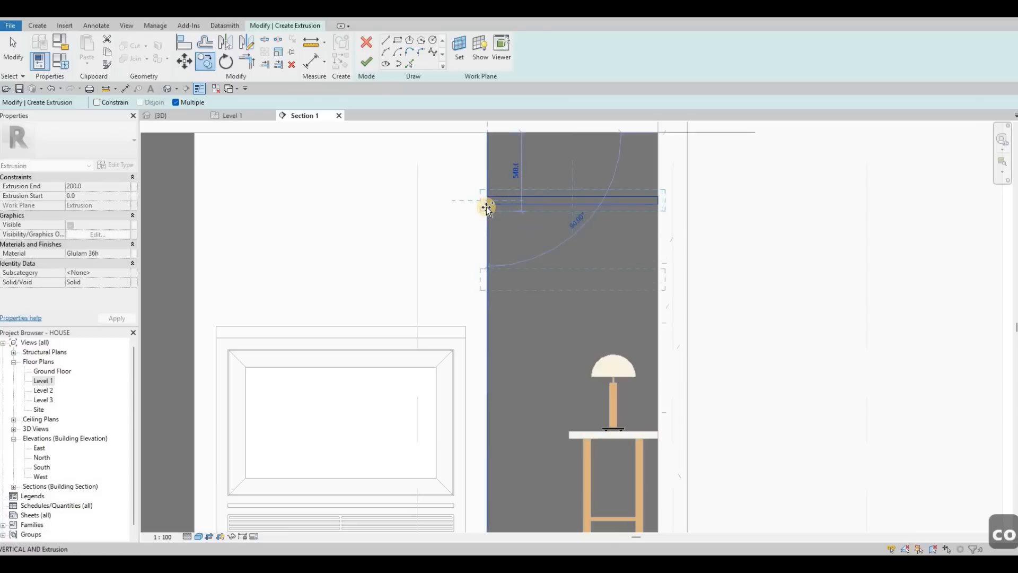
pyautogui.click(486, 274)
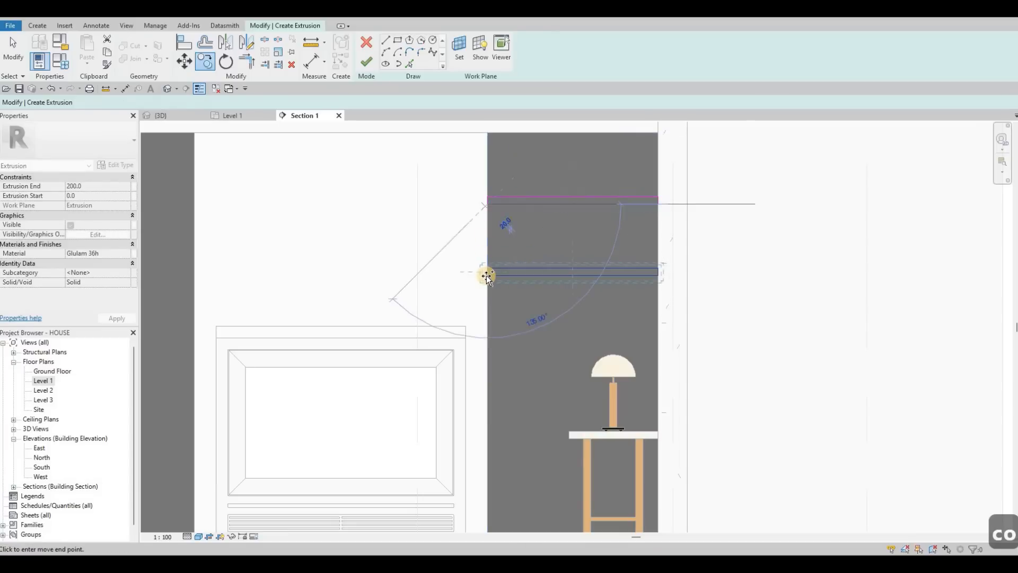
pyautogui.click(573, 294)
pyautogui.press('Escape')
pyautogui.press('Escape')
pyautogui.scroll(-1, 557, 316)
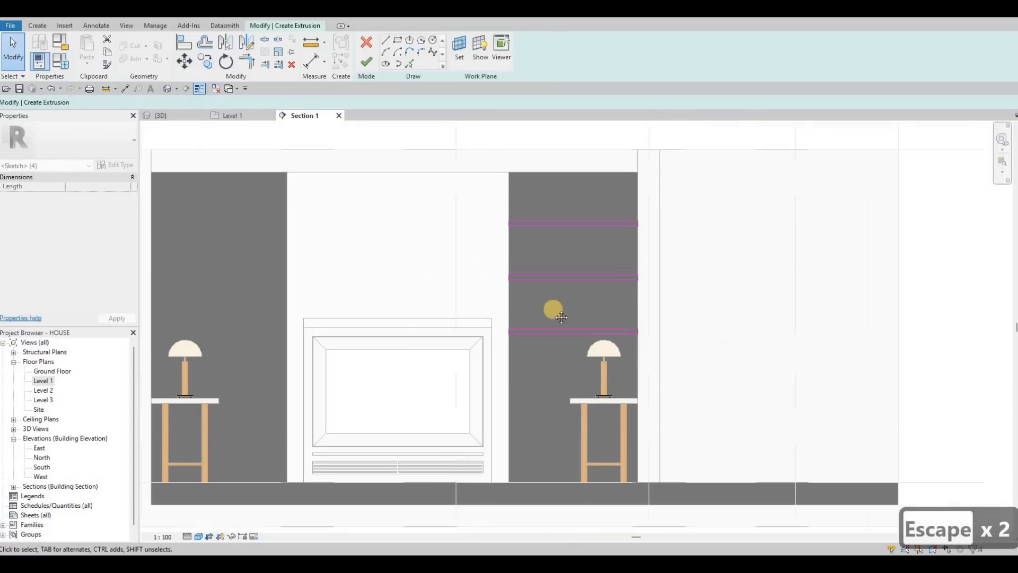
# Step: Select the three shelf rectangles and copy them across to the left slate panel
pyautogui.moveTo(553, 309); pyautogui.dragTo(564, 313, button='middle')
pyautogui.moveTo(538, 269); pyautogui.dragTo(542, 272, button='middle')
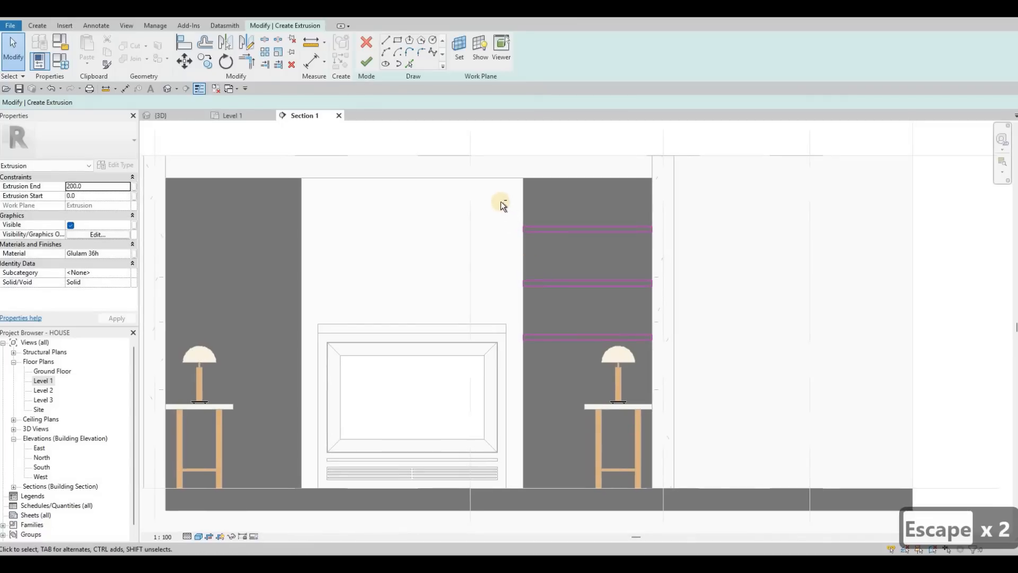
pyautogui.moveTo(501, 202)
pyautogui.mouseDown()
pyautogui.moveTo(690, 330)
pyautogui.moveTo(687, 341)
pyautogui.mouseUp()
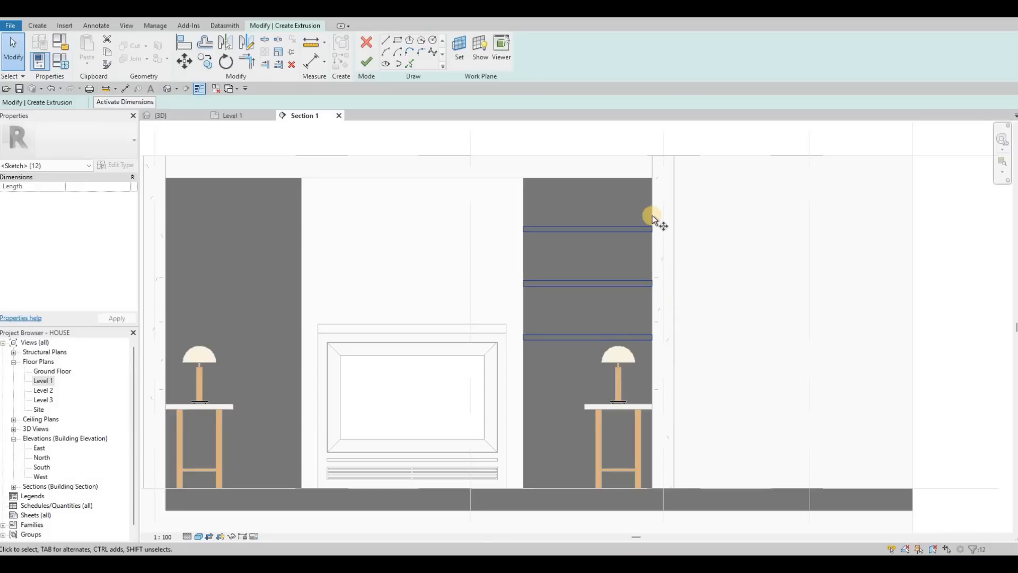
pyautogui.press('c')
pyautogui.press('o')
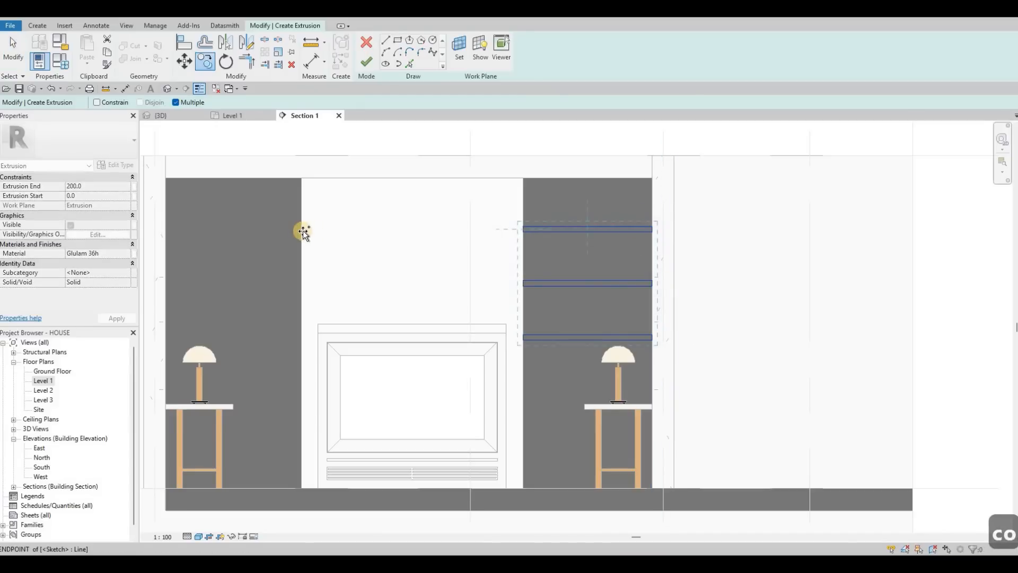
pyautogui.click(303, 262)
pyautogui.press('Escape')
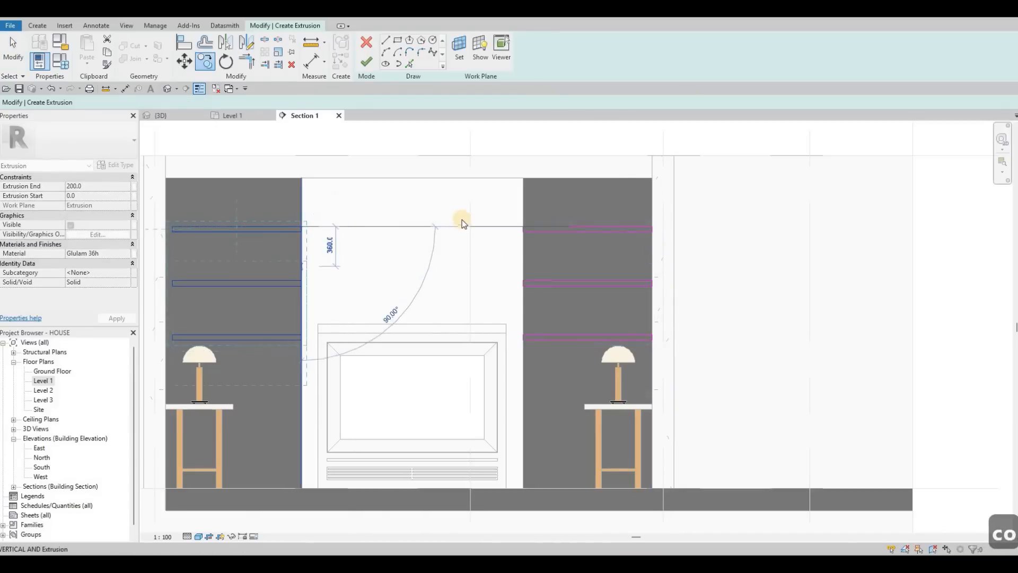
pyautogui.press('Escape')
pyautogui.press('Escape')
pyautogui.press('Escape')
pyautogui.hscroll(-5, 462, 217)
pyautogui.scroll(1, 444, 213)
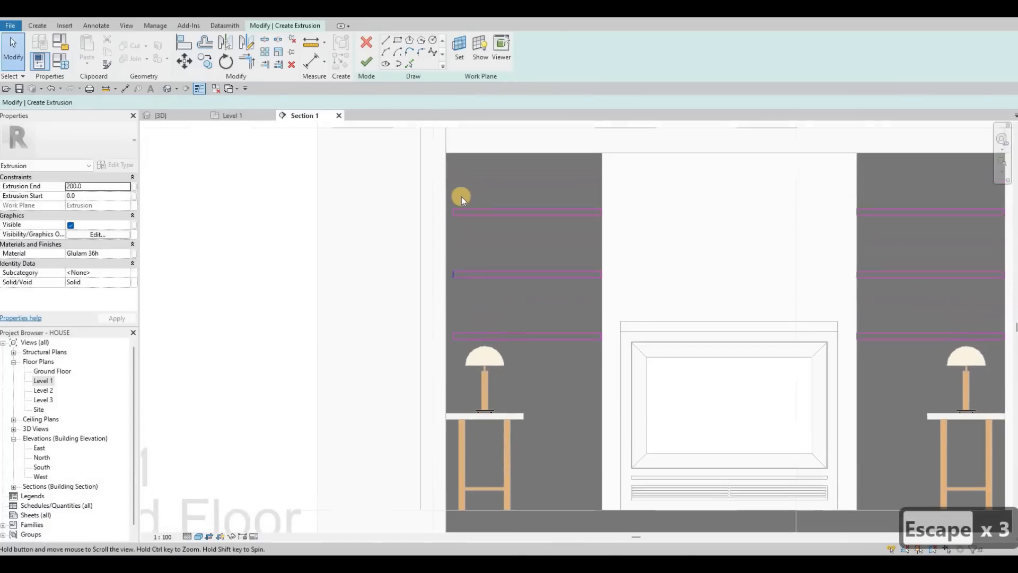
# Step: Drag the left shelves' sketch line ends so they meet the left panel's outer edge
pyautogui.scroll(3, 461, 198)
pyautogui.click(459, 199)
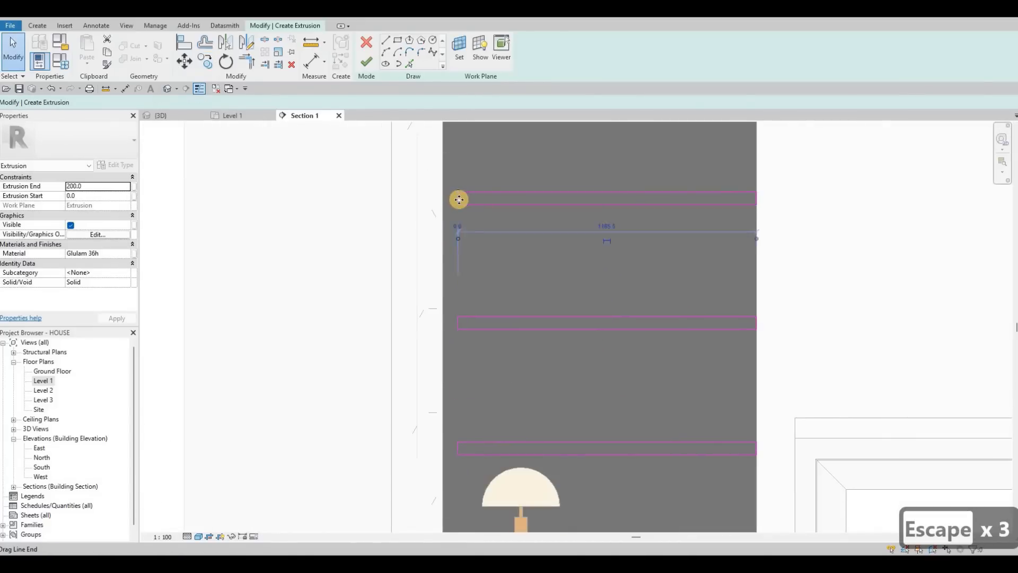
pyautogui.scroll(2, 459, 199)
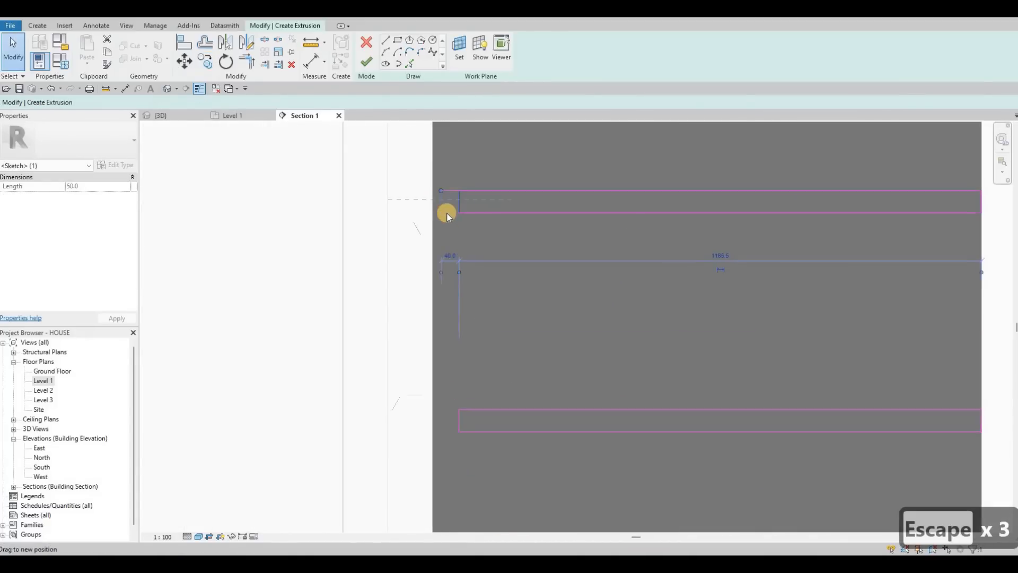
pyautogui.scroll(-4, 462, 262)
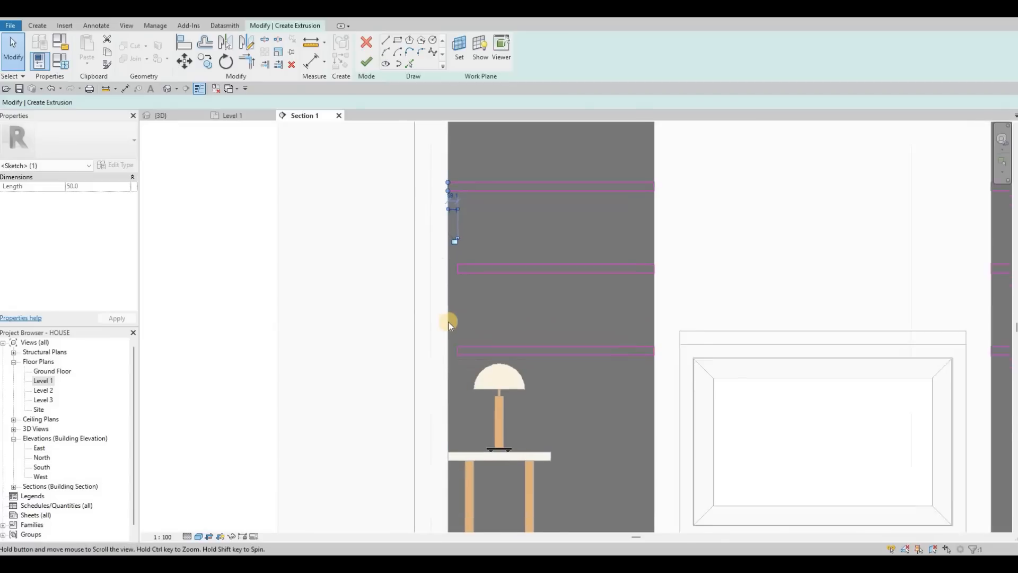
pyautogui.press('Escape')
pyautogui.scroll(-4, 465, 328)
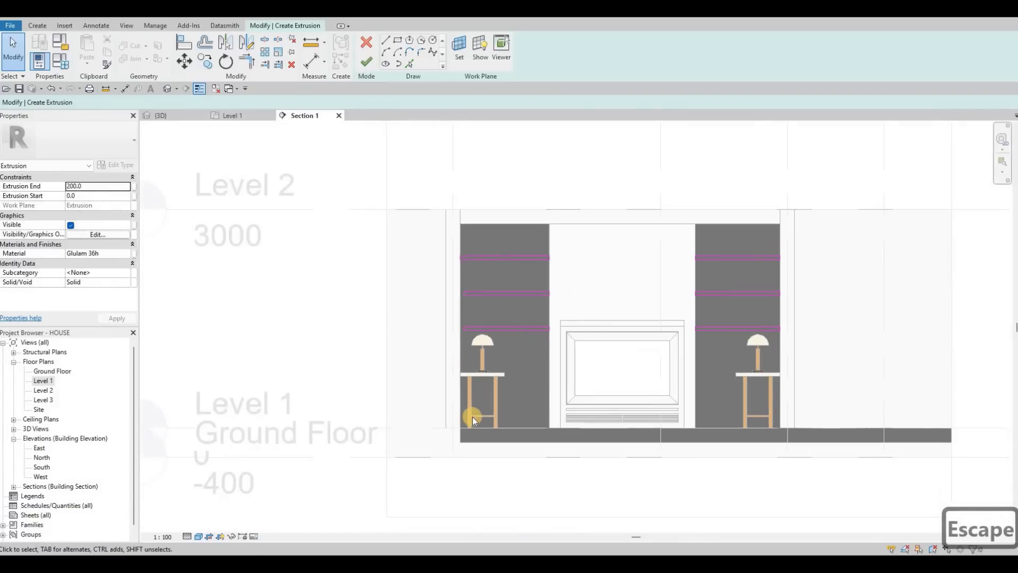
pyautogui.scroll(5, 472, 417)
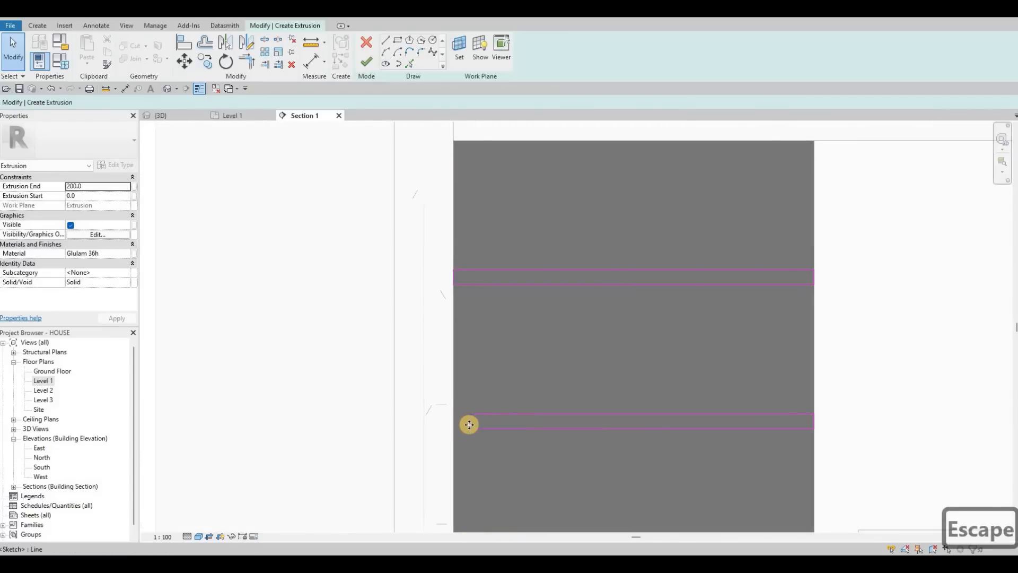
pyautogui.click(470, 421)
pyautogui.scroll(2, 470, 422)
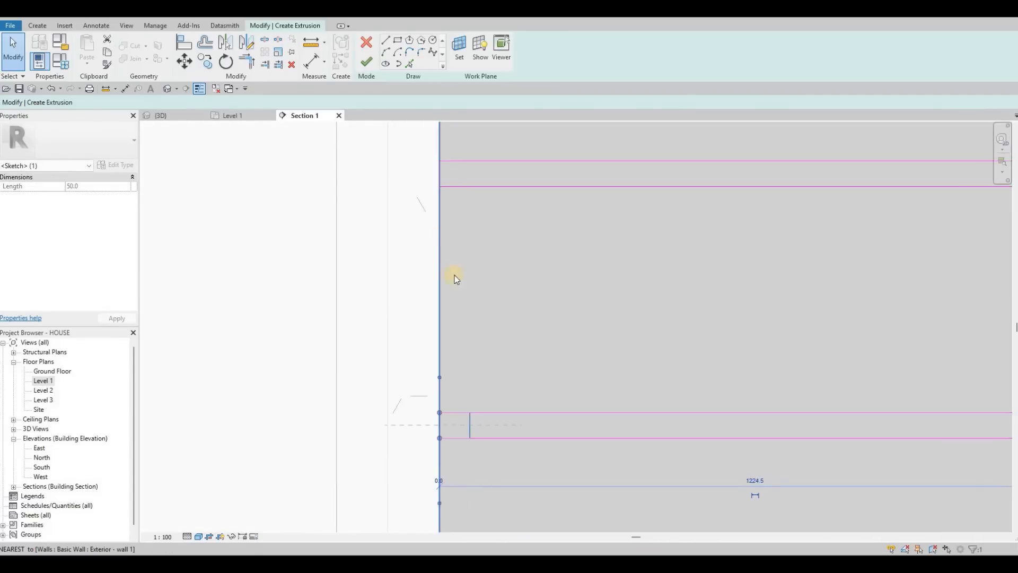
pyautogui.scroll(-2, 449, 366)
pyautogui.scroll(2, 448, 360)
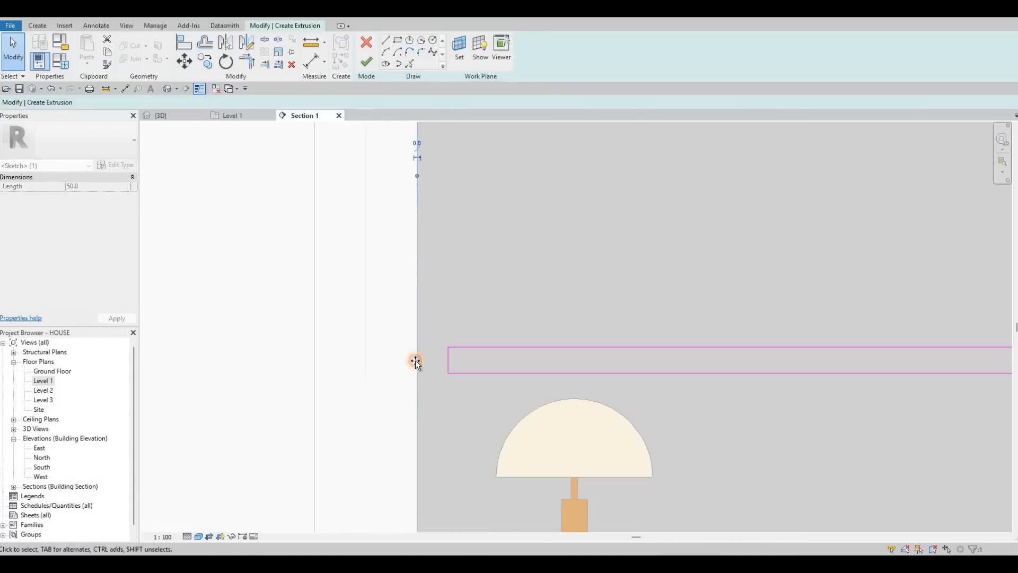
pyautogui.moveTo(448, 360); pyautogui.dragTo(416, 317)
pyautogui.press('Escape')
pyautogui.scroll(-5, 415, 318)
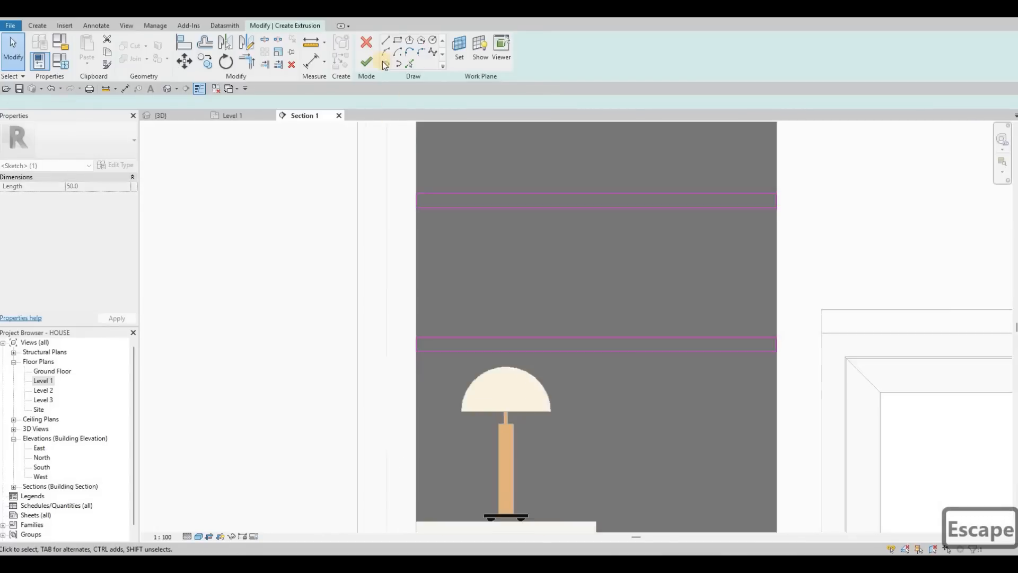
# Step: Finish the Glulam shelf extrusion and review the shelves in the 3D view
pyautogui.click(371, 61)
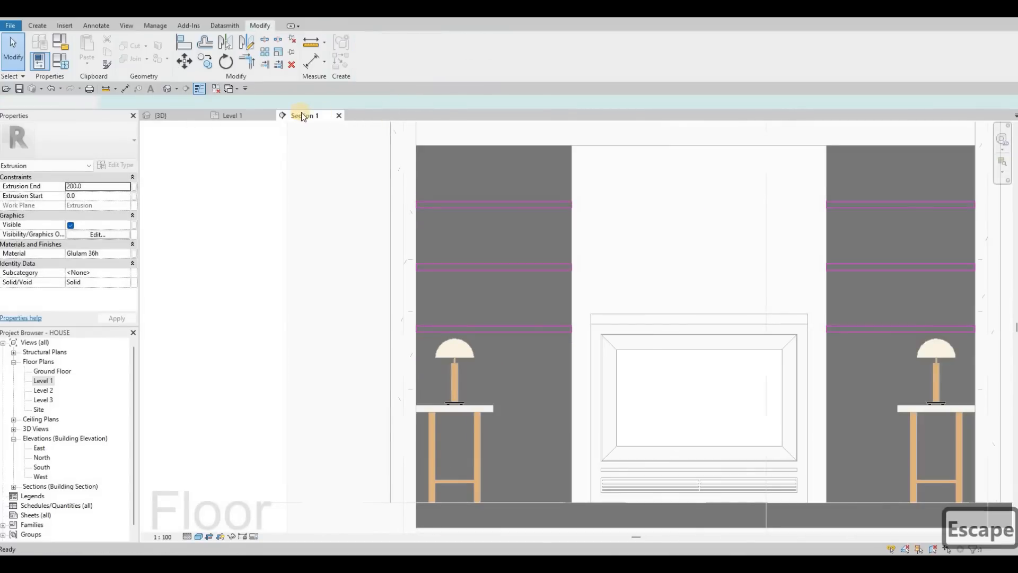
pyautogui.click(184, 117)
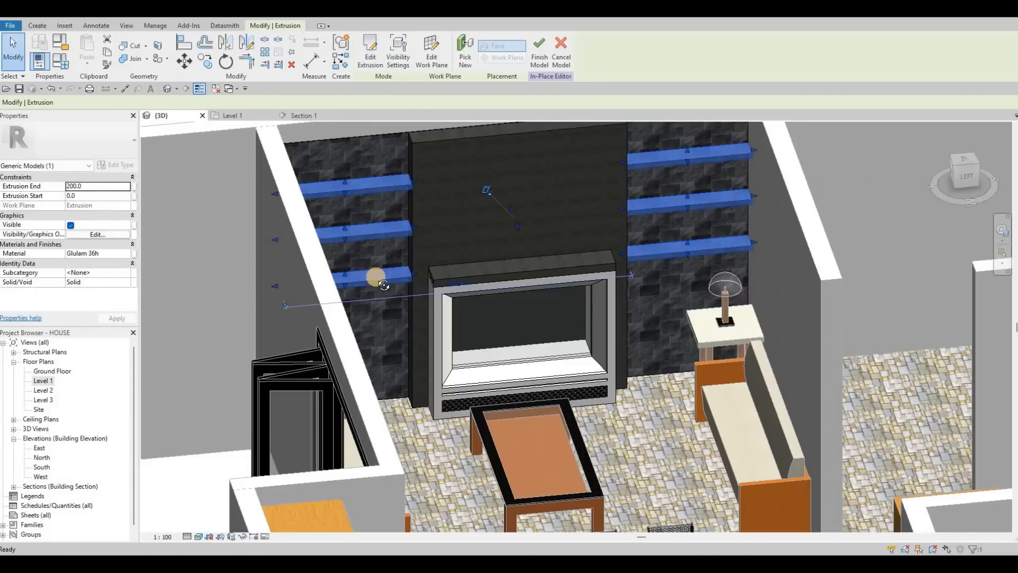
pyautogui.keyDown('shift'); pyautogui.moveTo(383, 285); pyautogui.dragTo(258, 128, button='middle'); pyautogui.keyUp('shift')
pyautogui.press('Escape')
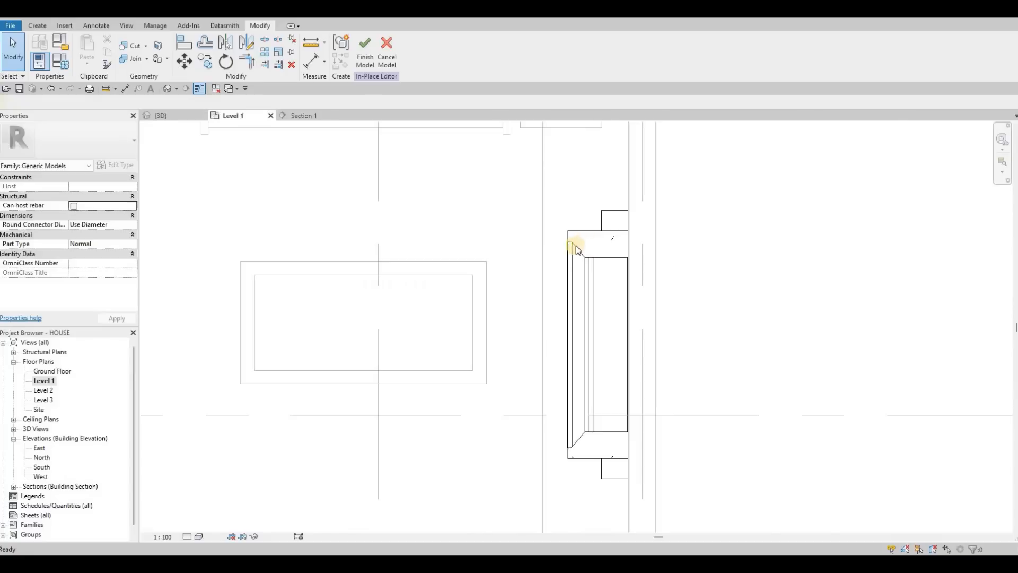
pyautogui.moveTo(600, 349); pyautogui.dragTo(587, 337, button='middle')
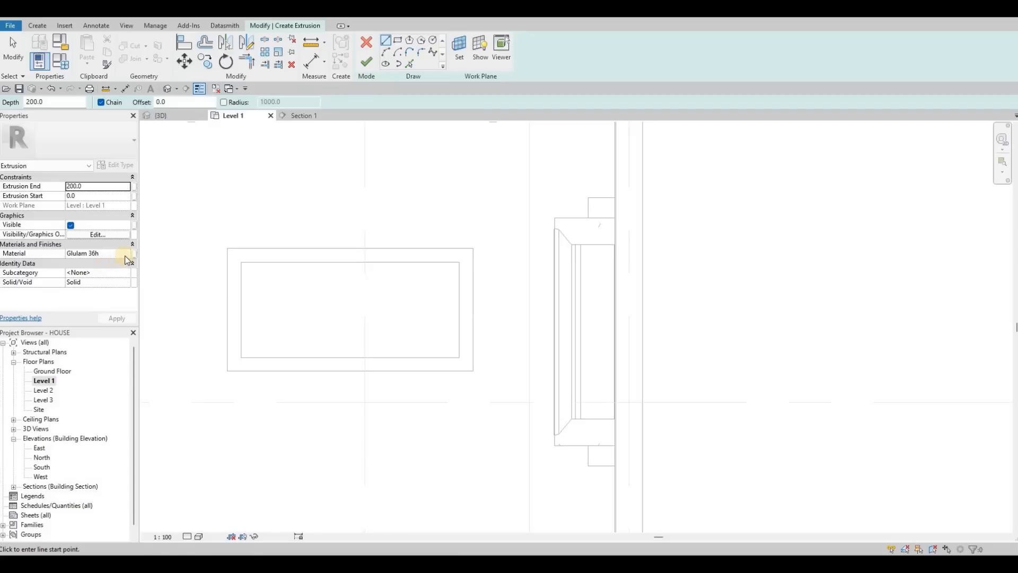
# Step: Set the new Level 1 extrusion's material to Pea Stone - Grey from the AEC Materials Misc library
pyautogui.click(125, 255)
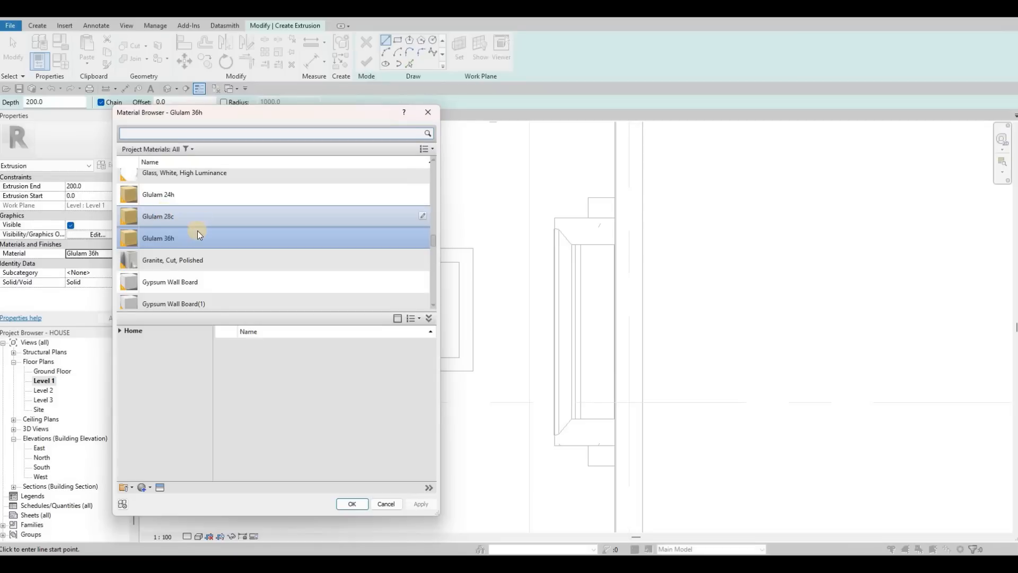
pyautogui.click(123, 333)
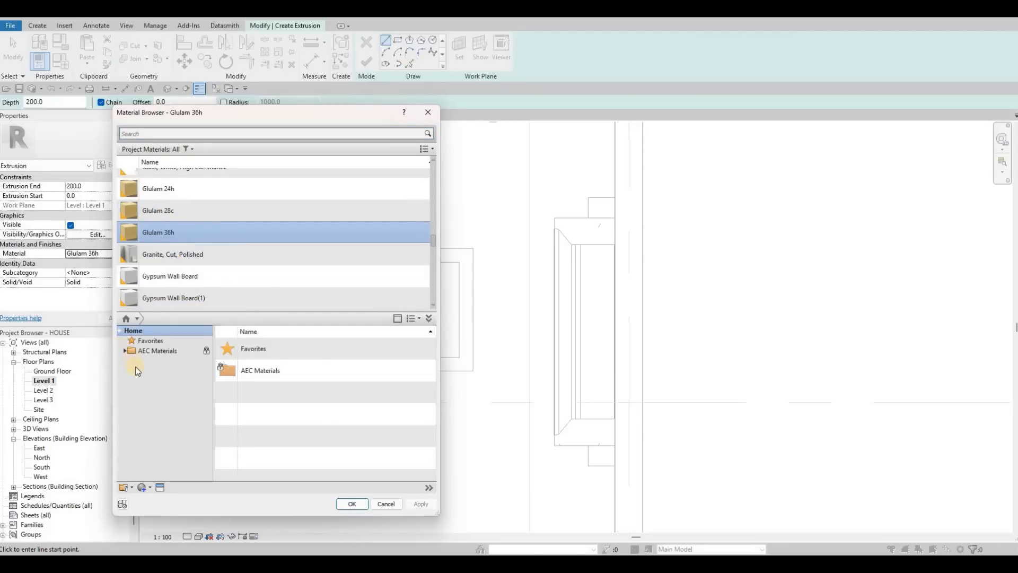
pyautogui.click(125, 350)
pyautogui.scroll(-1, 161, 426)
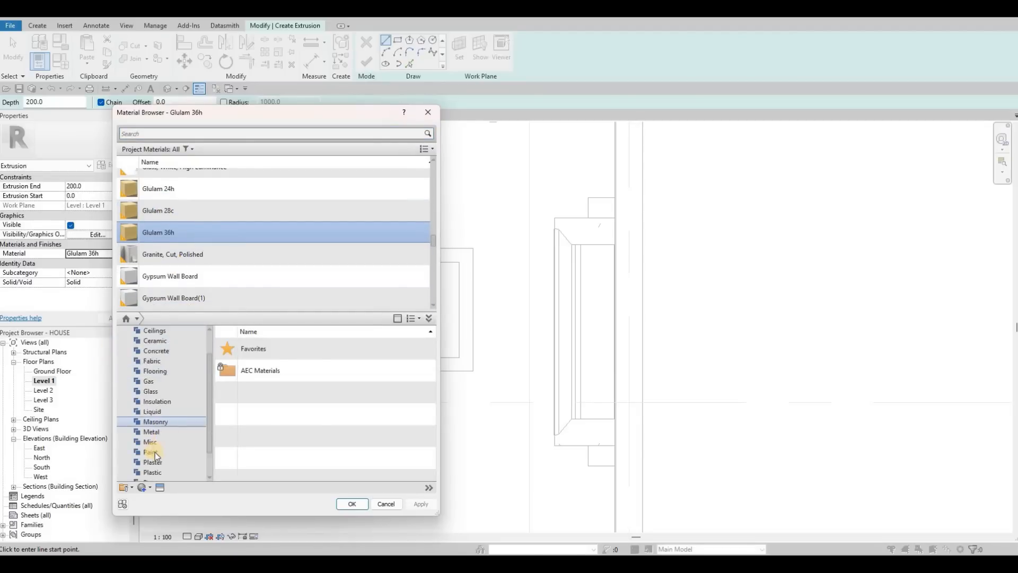
pyautogui.scroll(-1, 155, 451)
pyautogui.click(155, 452)
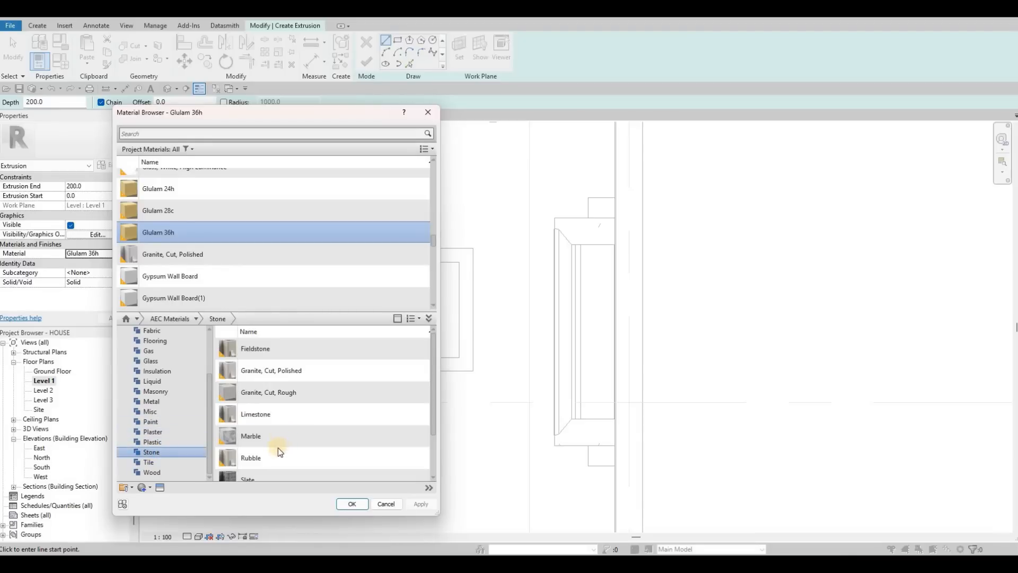
pyautogui.scroll(-1, 280, 448)
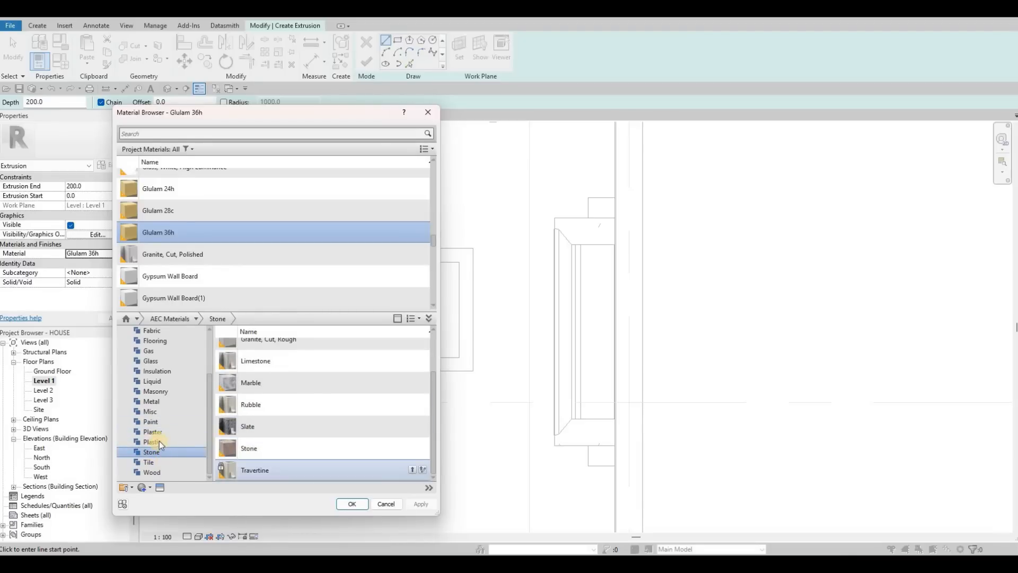
pyautogui.click(159, 413)
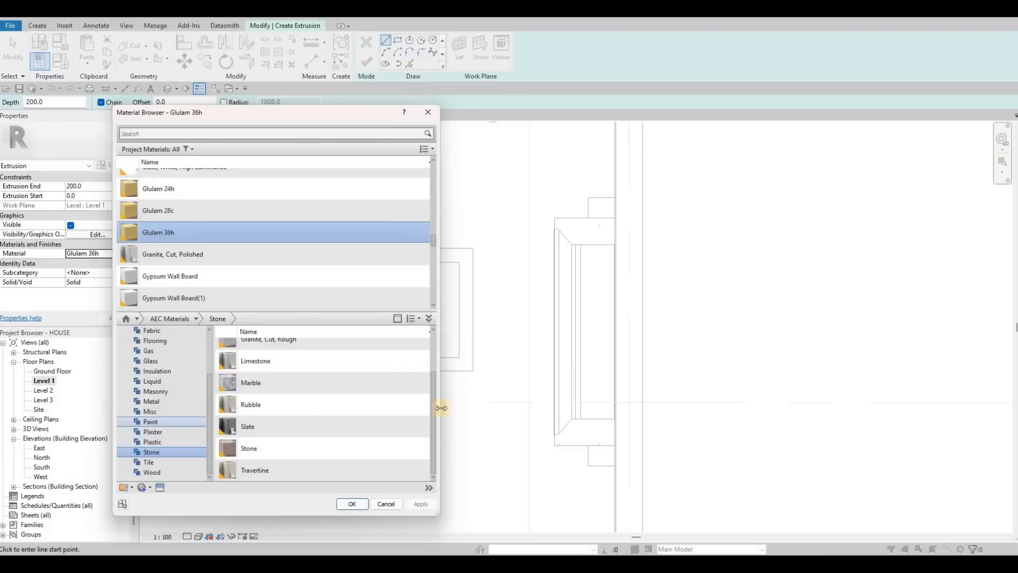
pyautogui.scroll(-2, 372, 415)
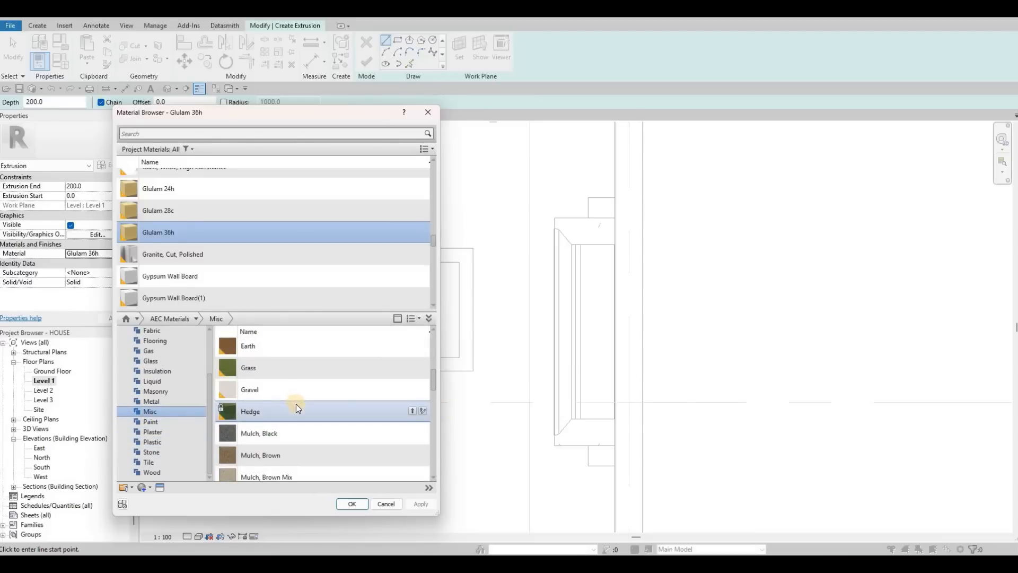
pyautogui.scroll(1, 298, 404)
pyautogui.scroll(-2, 300, 412)
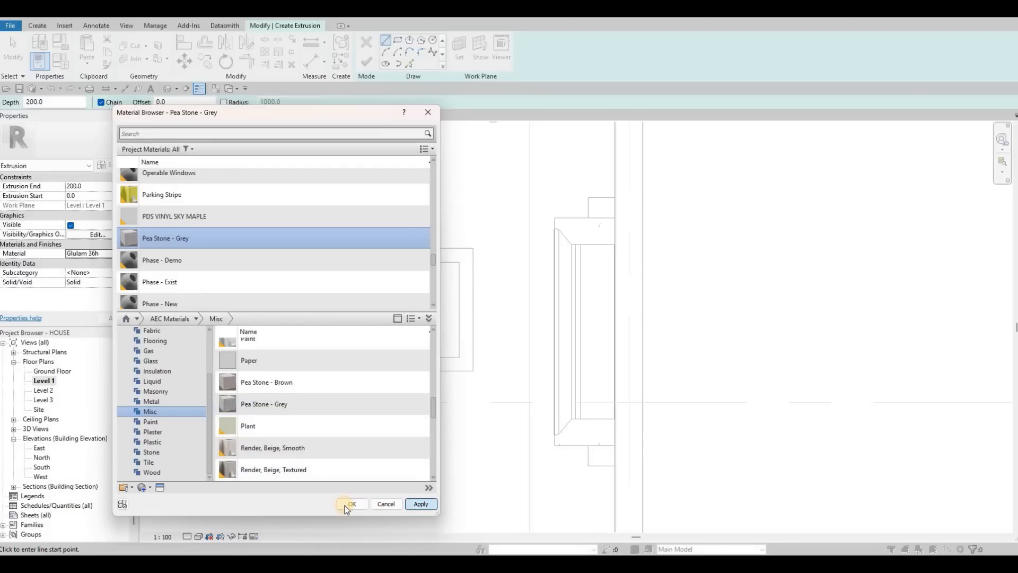
pyautogui.click(398, 40)
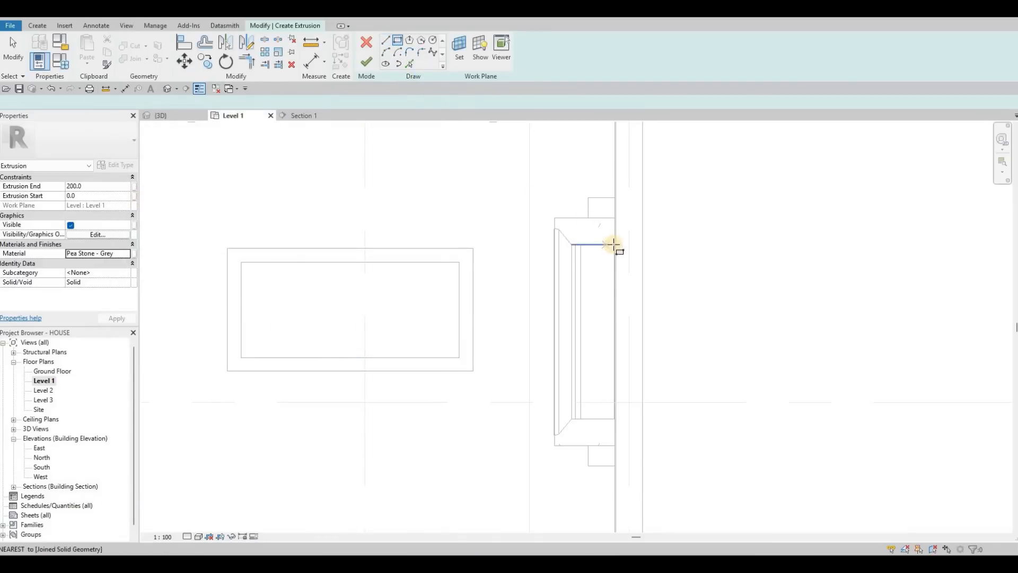
# Step: Finish the pea stone extrusion sketch and switch to the 3D view
pyautogui.click(574, 419)
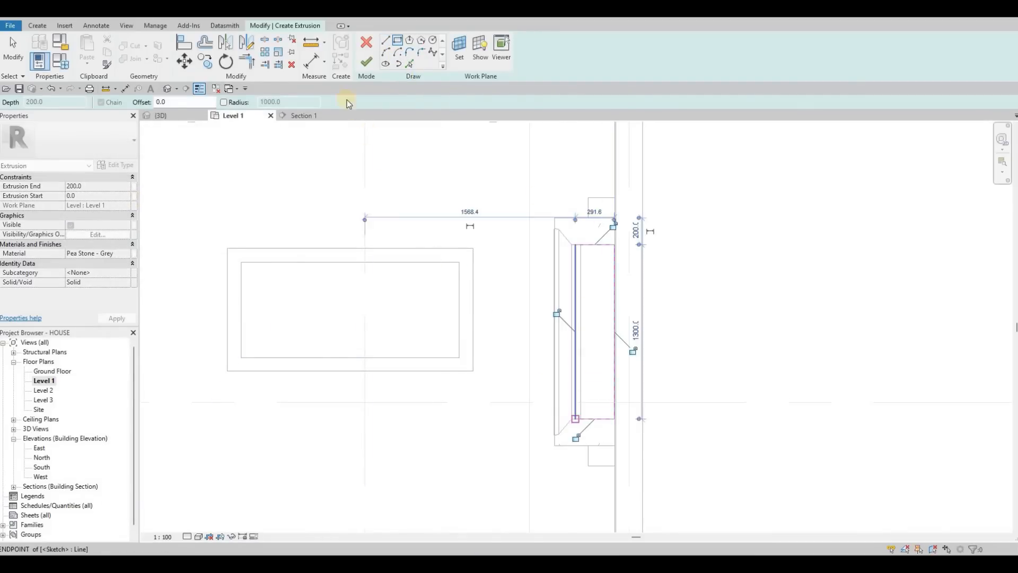
pyautogui.press('Escape')
pyautogui.press('Escape')
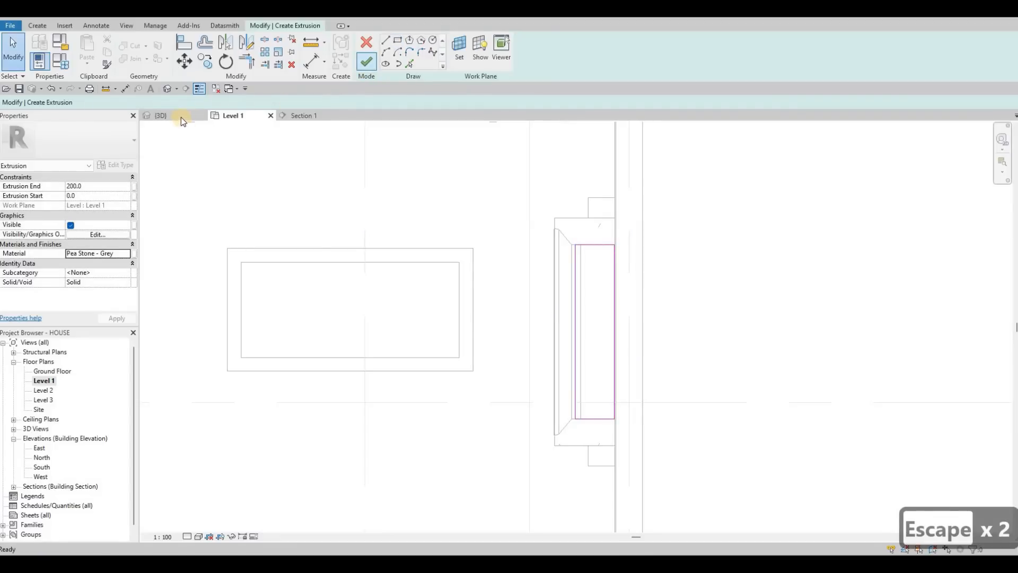
pyautogui.click(161, 115)
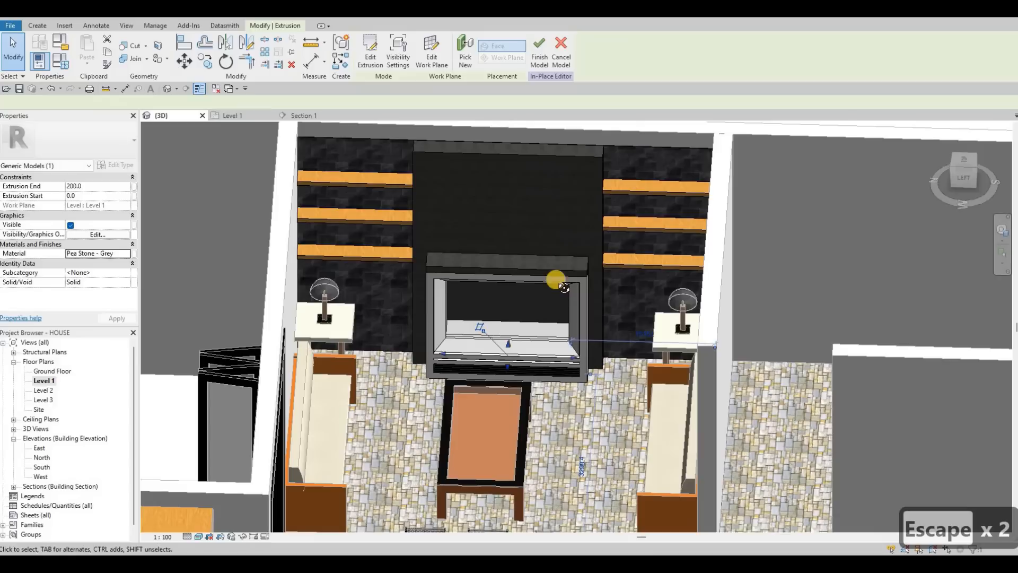
# Step: In Section 1, drag the extrusion's top and bottom shape handles to make a thin slab about 12 mm thick
pyautogui.click(308, 116)
pyautogui.keyDown('shift'); pyautogui.moveTo(386, 129); pyautogui.dragTo(308, 118, button='middle'); pyautogui.keyUp('shift')
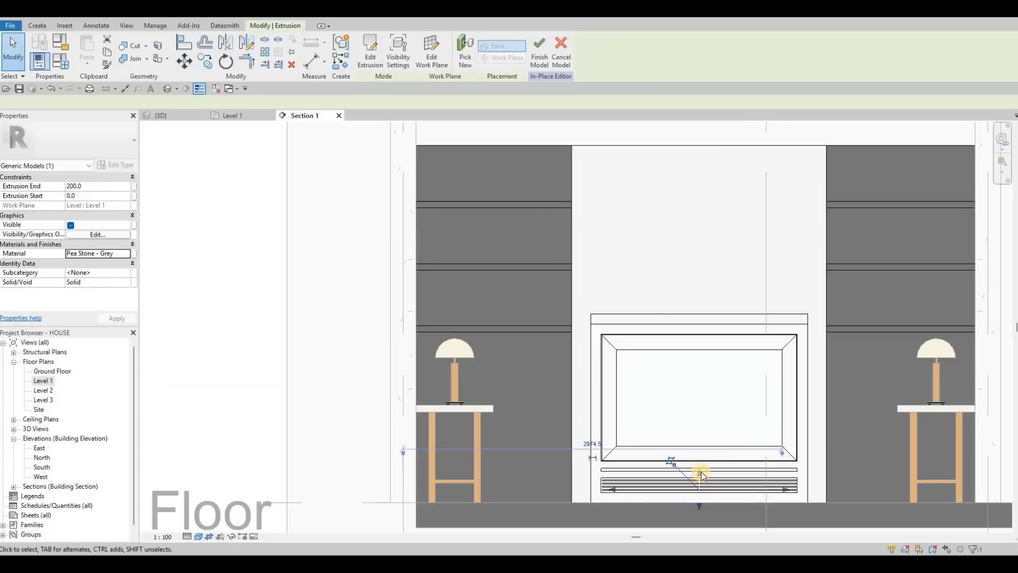
pyautogui.moveTo(700, 472); pyautogui.dragTo(698, 439)
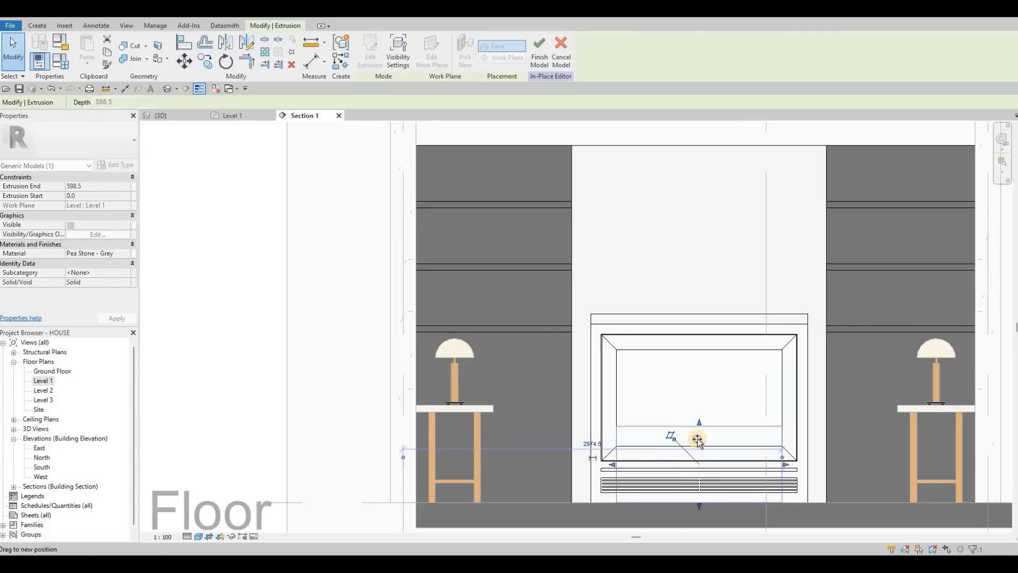
pyautogui.moveTo(695, 486); pyautogui.dragTo(701, 501)
pyautogui.scroll(4, 700, 501)
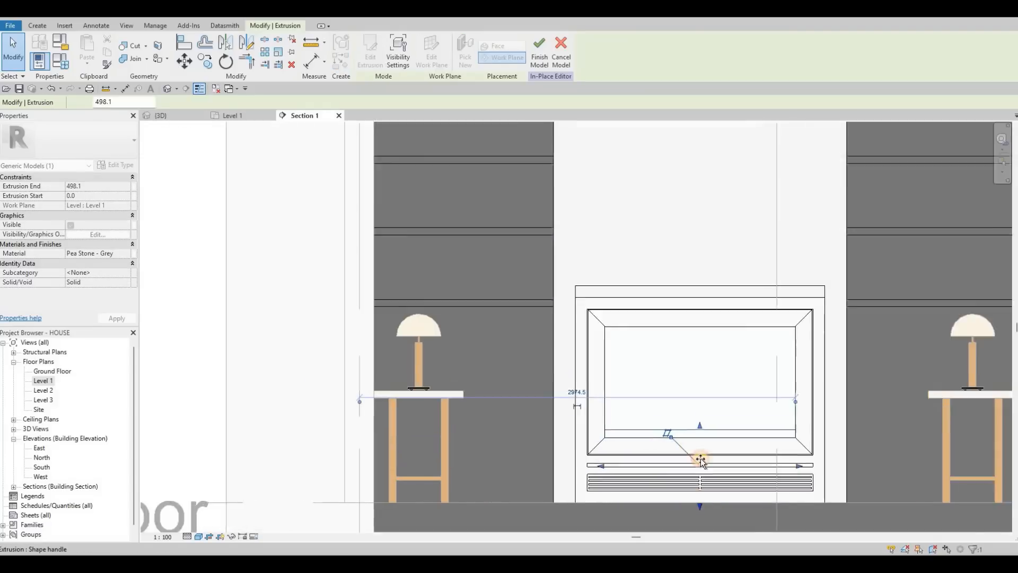
pyautogui.moveTo(700, 422)
pyautogui.mouseDown()
pyautogui.moveTo(704, 404)
pyautogui.moveTo(699, 436)
pyautogui.mouseUp()
pyautogui.scroll(5, 702, 405)
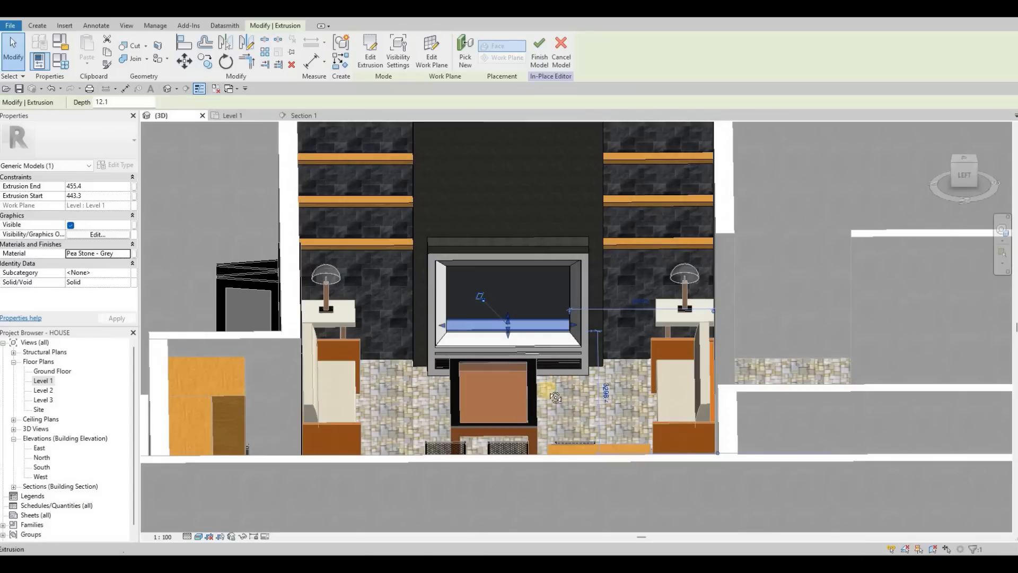
# Step: In 3D, drag the slab's edge shape handles so the pea stone slab fits the fireplace opening
pyautogui.keyDown('shift'); pyautogui.moveTo(545, 387); pyautogui.dragTo(481, 301, button='middle'); pyautogui.keyUp('shift')
pyautogui.scroll(10, 480, 300)
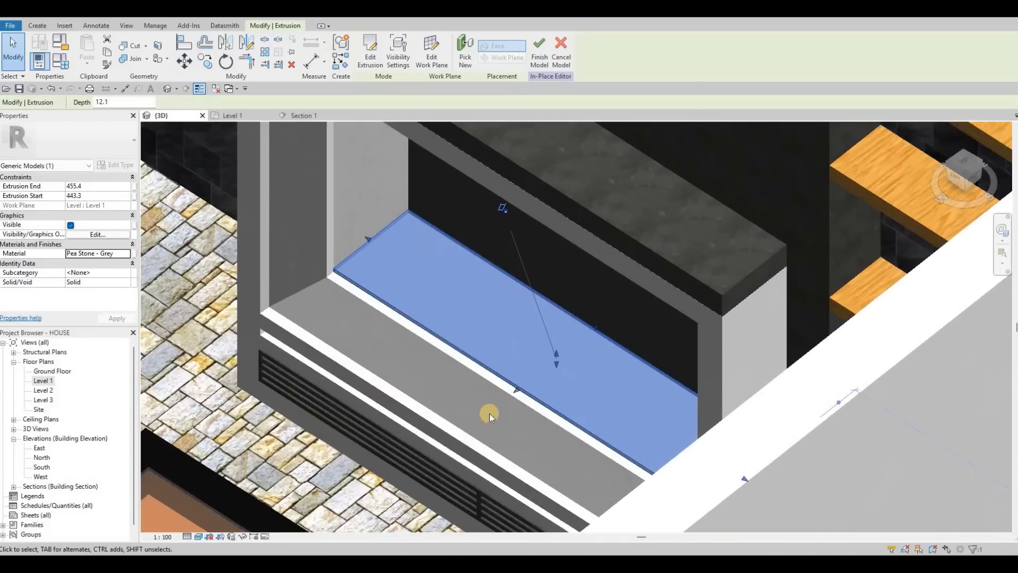
pyautogui.scroll(8, 509, 446)
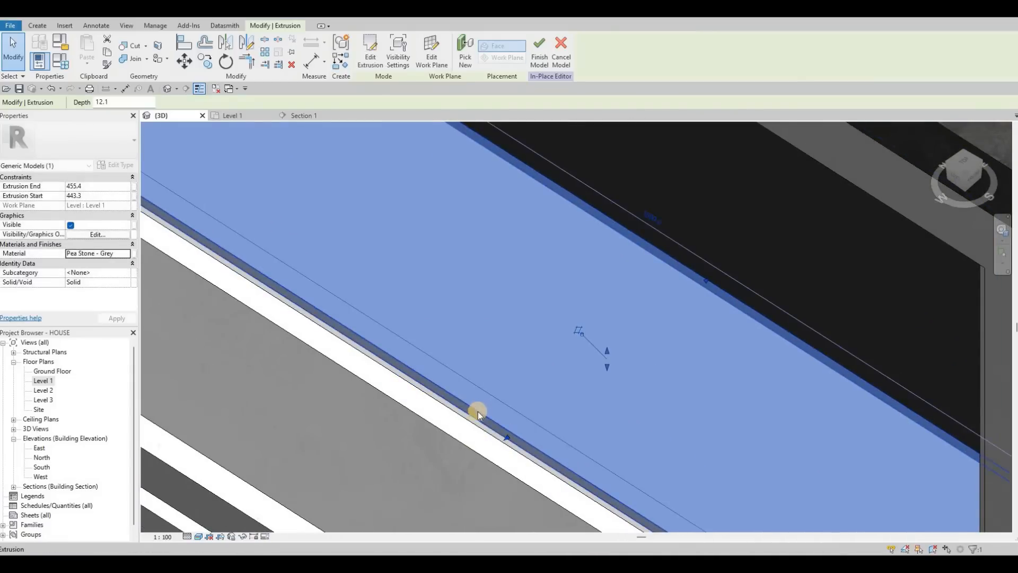
pyautogui.keyDown('shift'); pyautogui.moveTo(477, 409); pyautogui.dragTo(478, 418, button='middle'); pyautogui.keyUp('shift')
pyautogui.scroll(4, 478, 418)
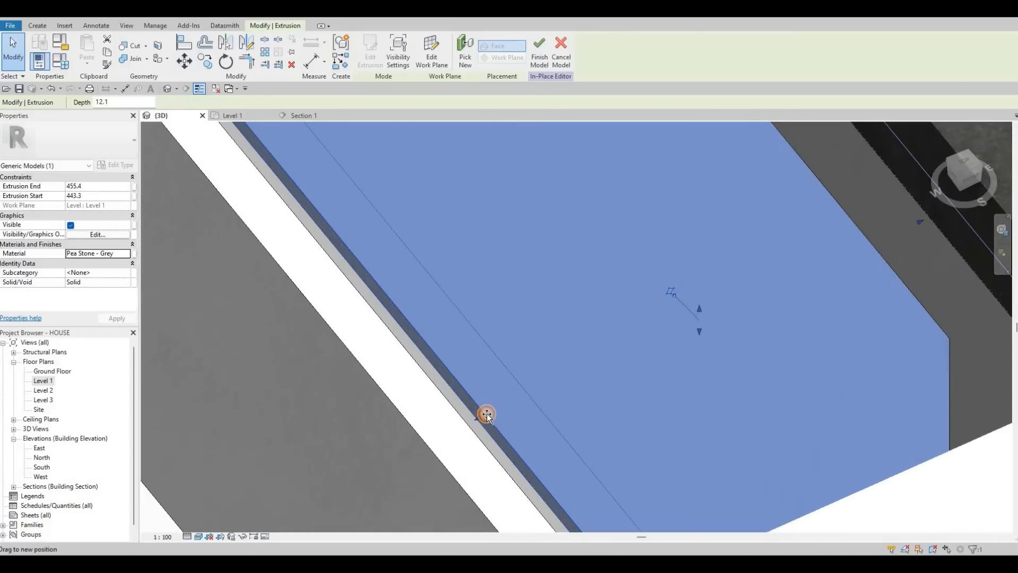
pyautogui.moveTo(485, 414); pyautogui.dragTo(471, 392)
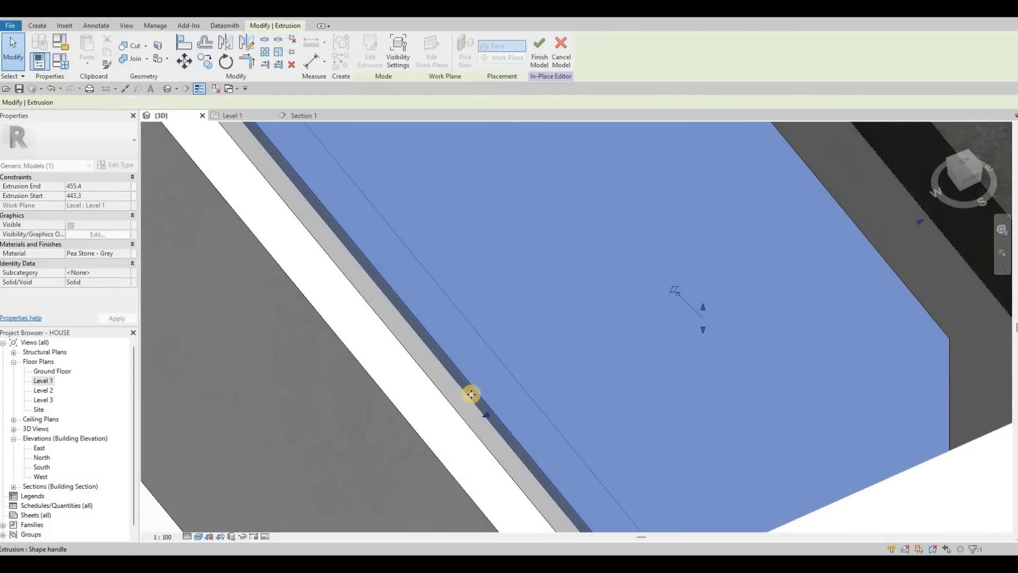
pyautogui.keyDown('shift'); pyautogui.moveTo(526, 464); pyautogui.dragTo(368, 311, button='middle'); pyautogui.keyUp('shift')
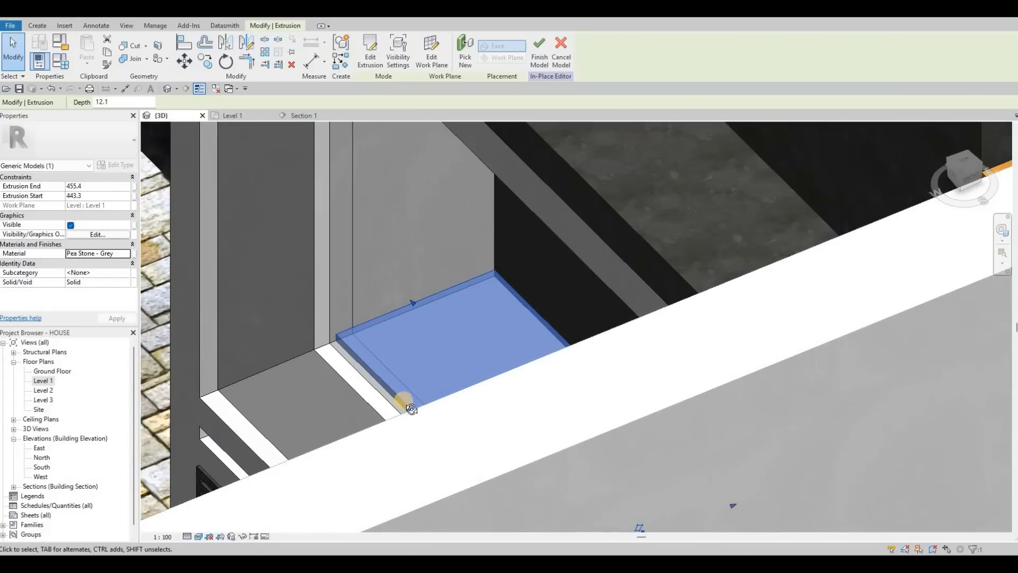
pyautogui.keyDown('shift'); pyautogui.moveTo(449, 342); pyautogui.dragTo(558, 433, button='middle'); pyautogui.keyUp('shift')
pyautogui.moveTo(561, 431)
pyautogui.mouseDown()
pyautogui.moveTo(567, 446)
pyautogui.moveTo(560, 429)
pyautogui.mouseUp()
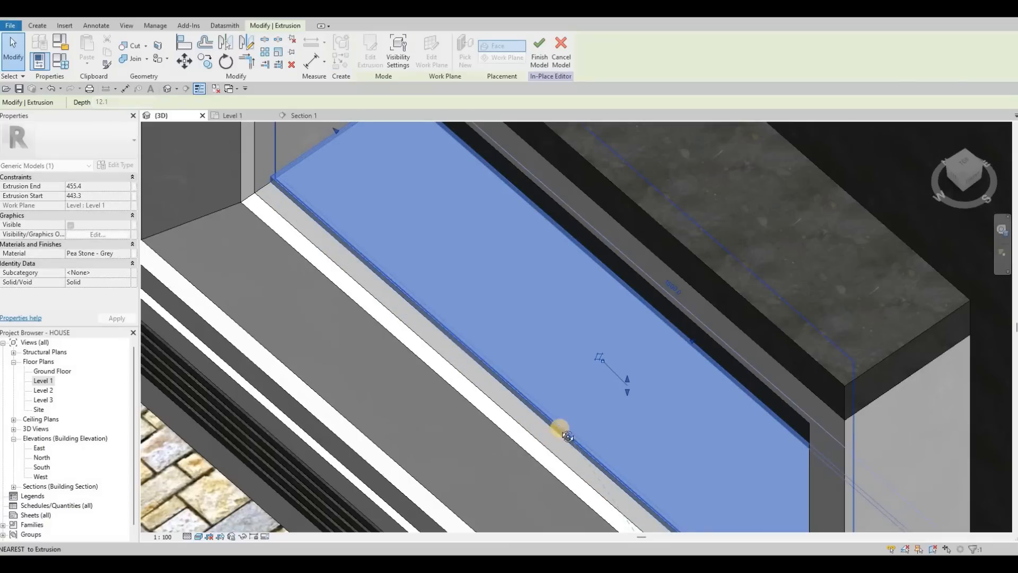
pyautogui.keyDown('shift'); pyautogui.moveTo(548, 391); pyautogui.dragTo(662, 337, button='middle'); pyautogui.keyUp('shift')
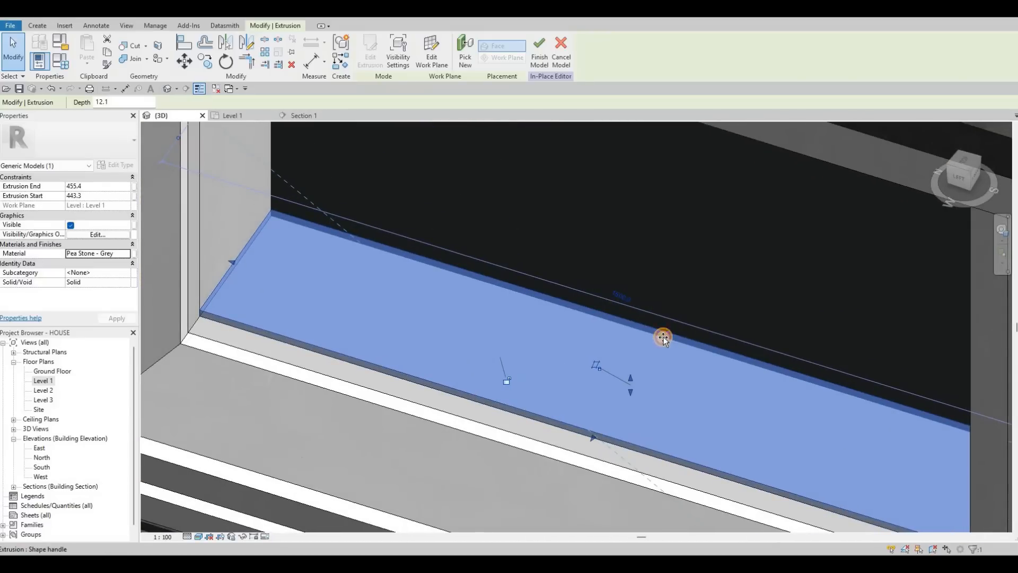
pyautogui.moveTo(663, 338); pyautogui.dragTo(666, 358)
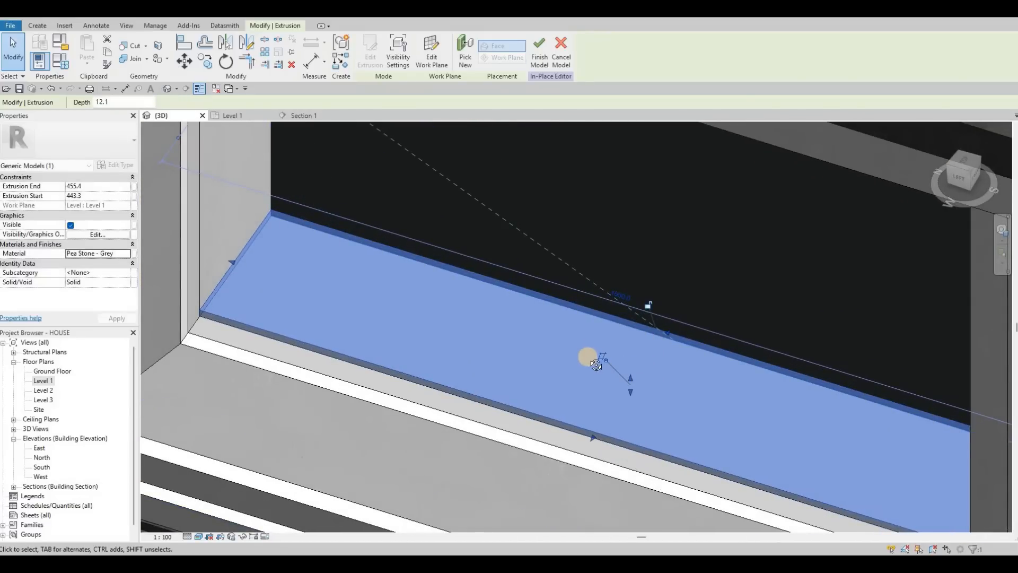
pyautogui.keyDown('shift'); pyautogui.moveTo(596, 364); pyautogui.dragTo(727, 266, button='middle'); pyautogui.keyUp('shift')
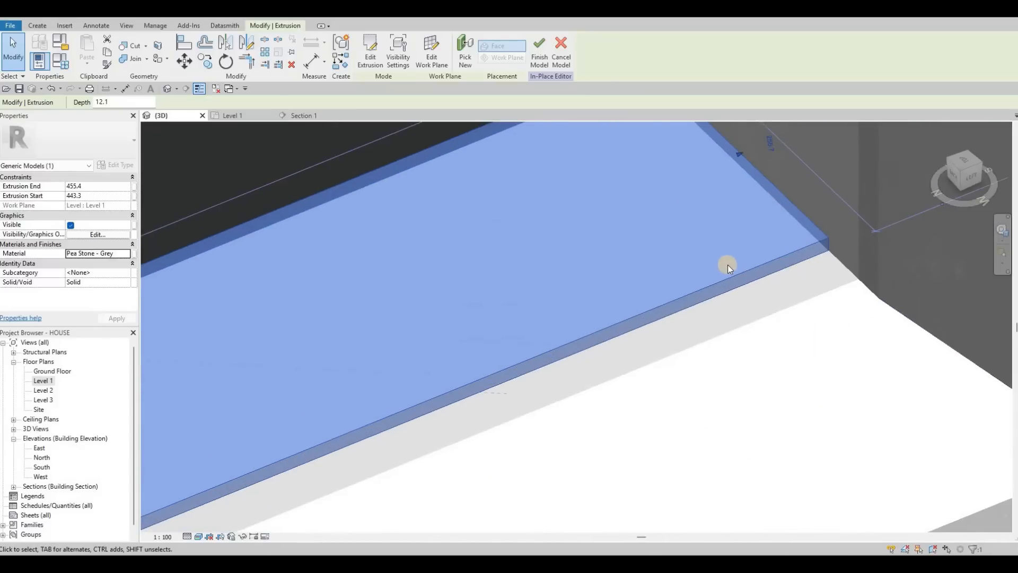
# Step: Finish the in-place model and review the feature wall in the 3D view
pyautogui.scroll(-2, 727, 265)
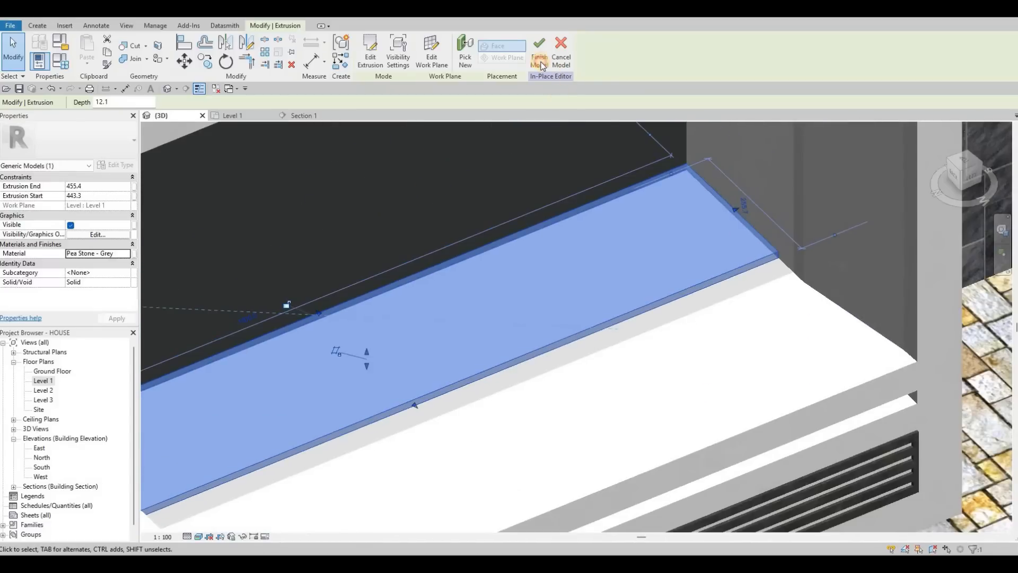
pyautogui.click(539, 61)
pyautogui.keyDown('shift'); pyautogui.moveTo(618, 209); pyautogui.dragTo(573, 252, button='middle'); pyautogui.keyUp('shift')
pyautogui.scroll(-3, 542, 277)
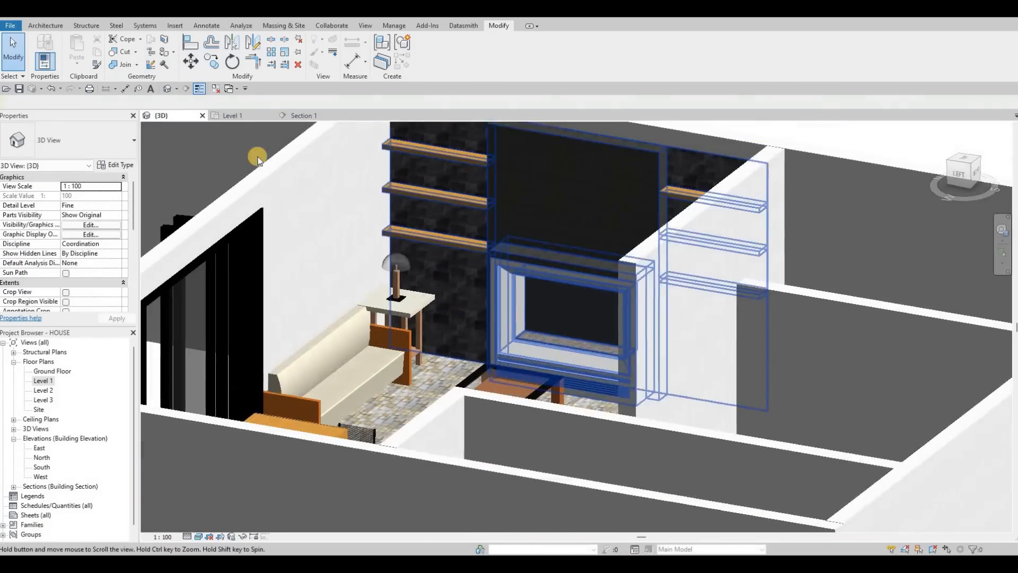
pyautogui.keyDown('shift'); pyautogui.moveTo(258, 159); pyautogui.dragTo(599, 196, button='middle'); pyautogui.keyUp('shift')
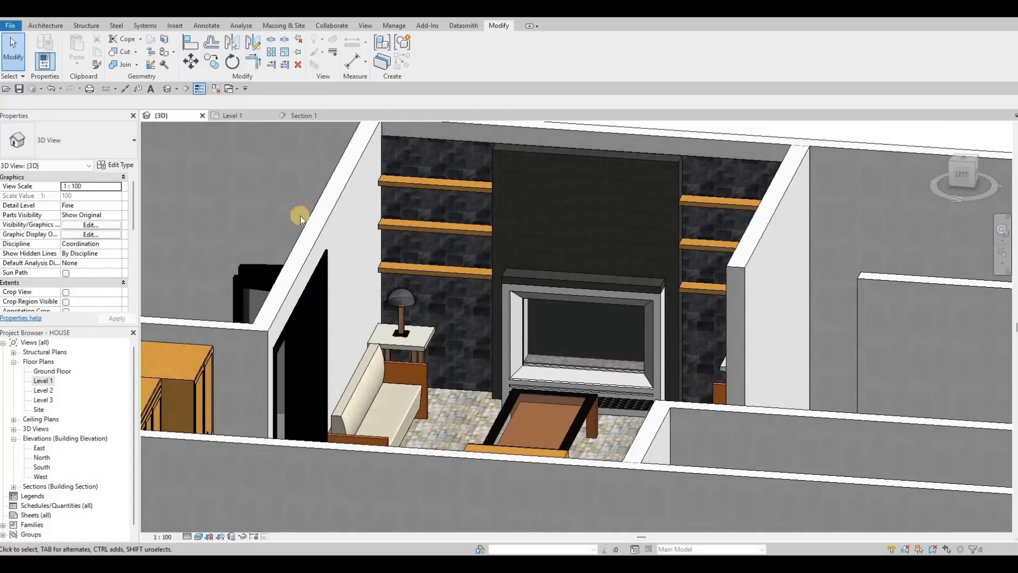
# Step: Load the Mirror-Ellipse family from the Furniture folder of the US Imperial library
pyautogui.click(175, 25)
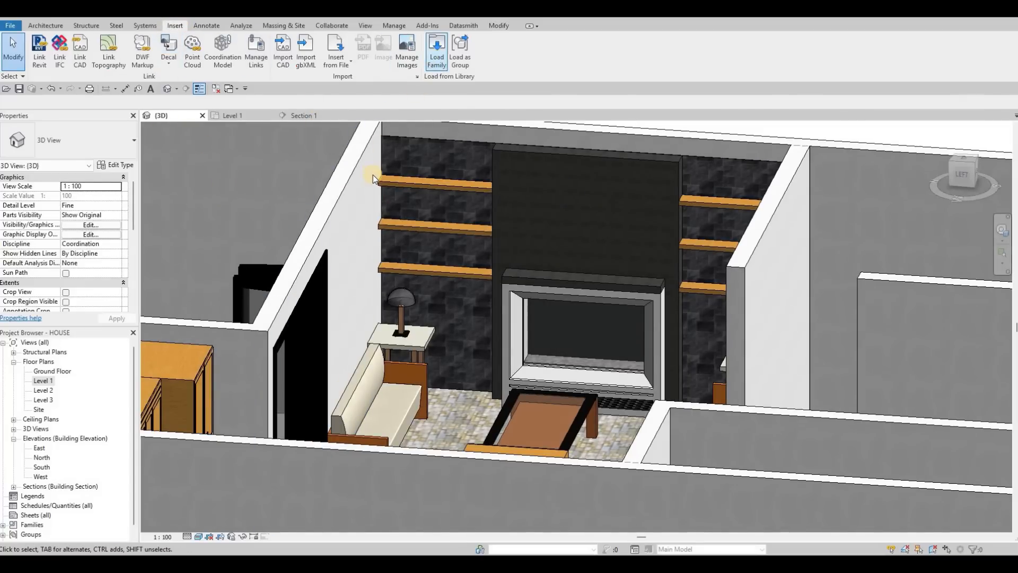
pyautogui.click(434, 60)
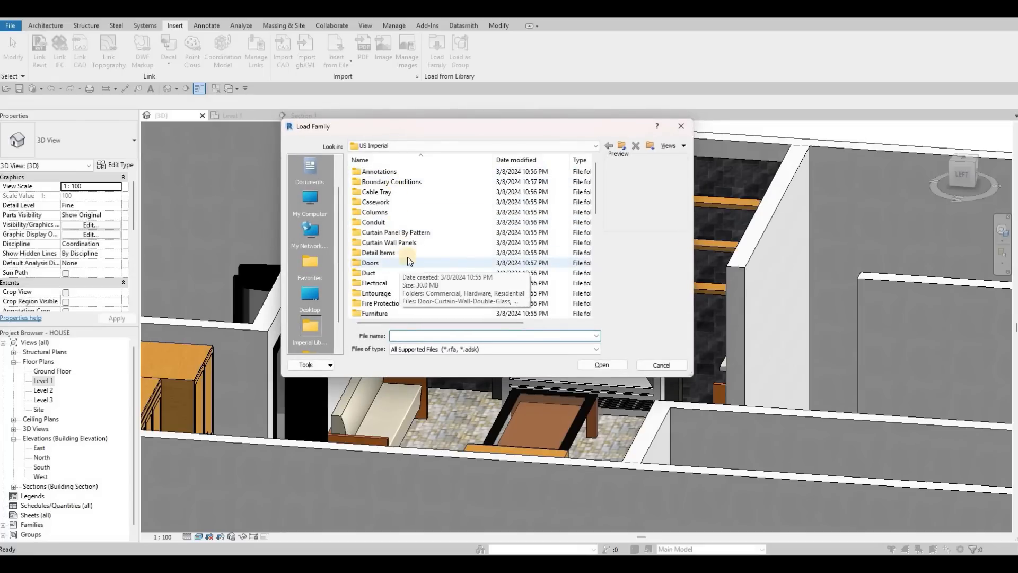
pyautogui.scroll(-2, 391, 255)
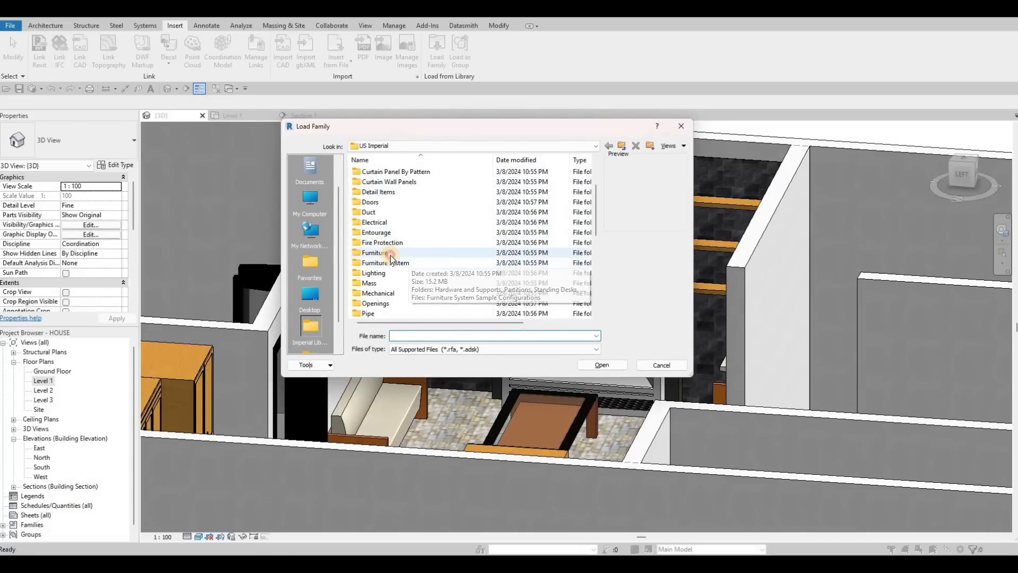
pyautogui.doubleClick(390, 255)
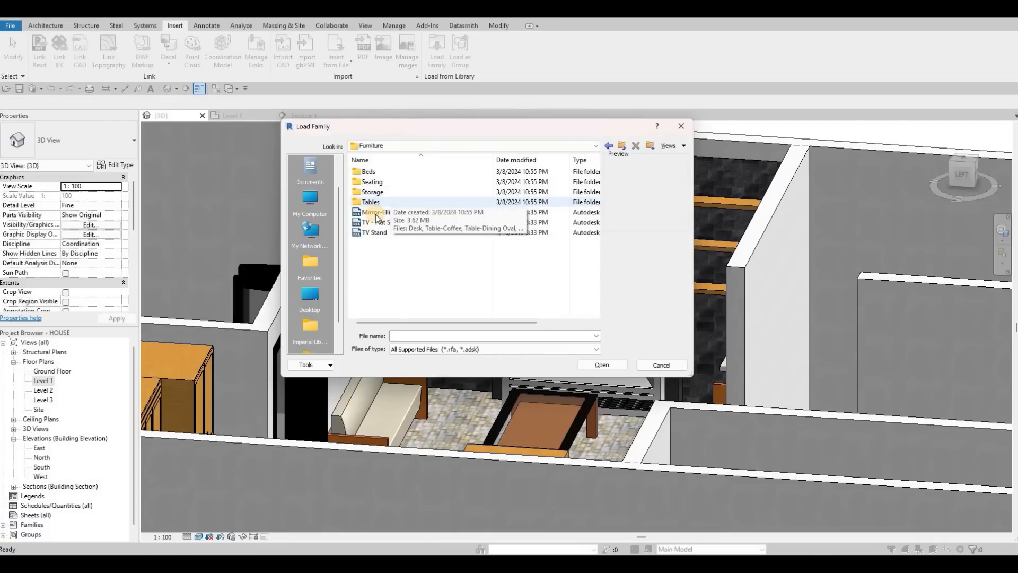
pyautogui.click(376, 212)
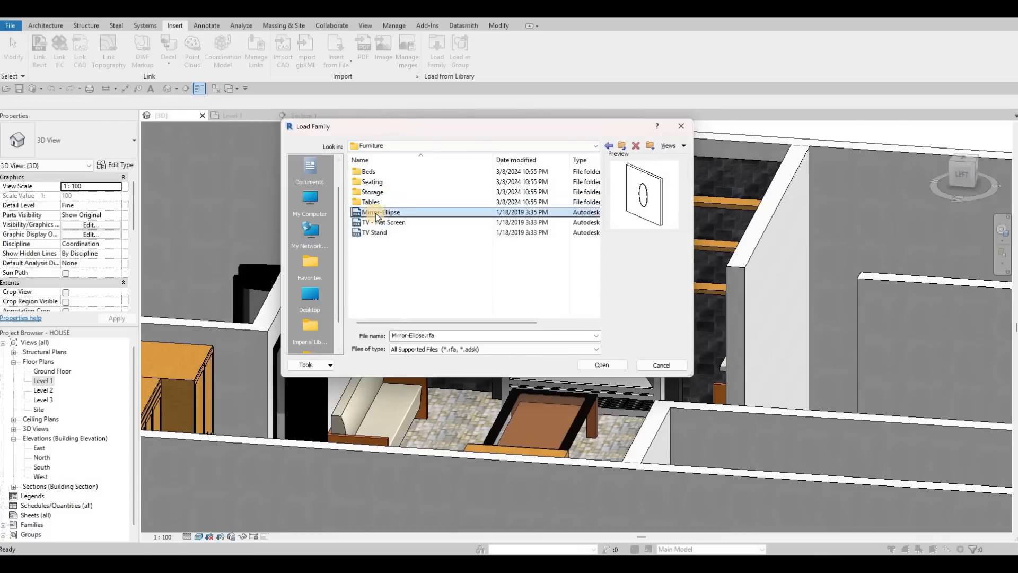
pyautogui.click(608, 145)
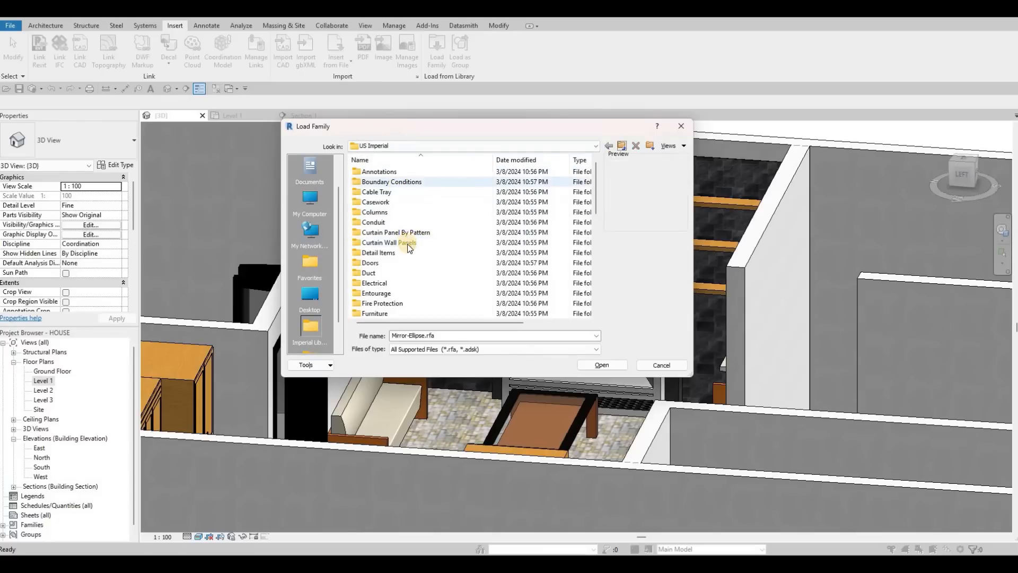
pyautogui.scroll(-3, 402, 256)
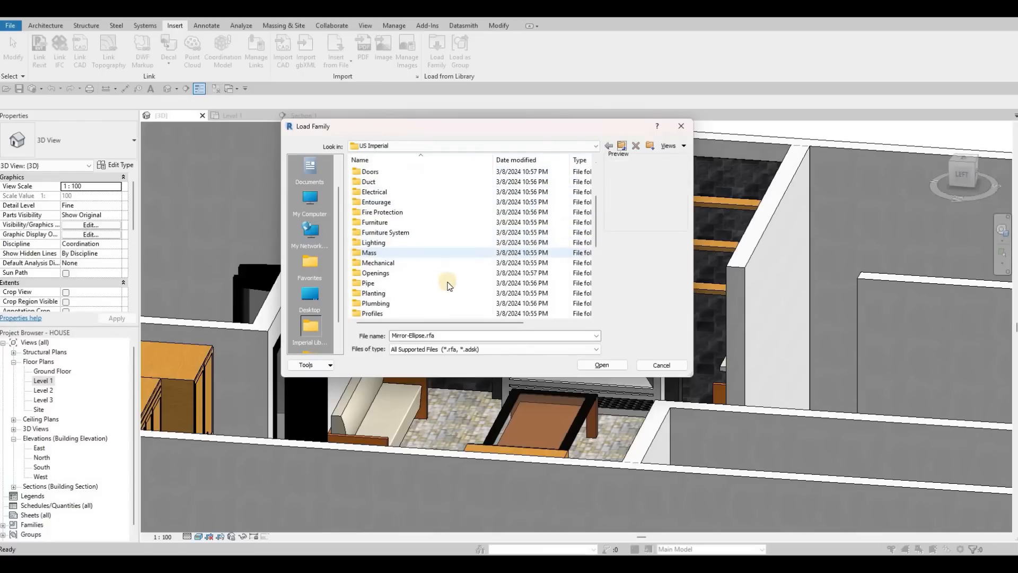
pyautogui.scroll(-3, 445, 284)
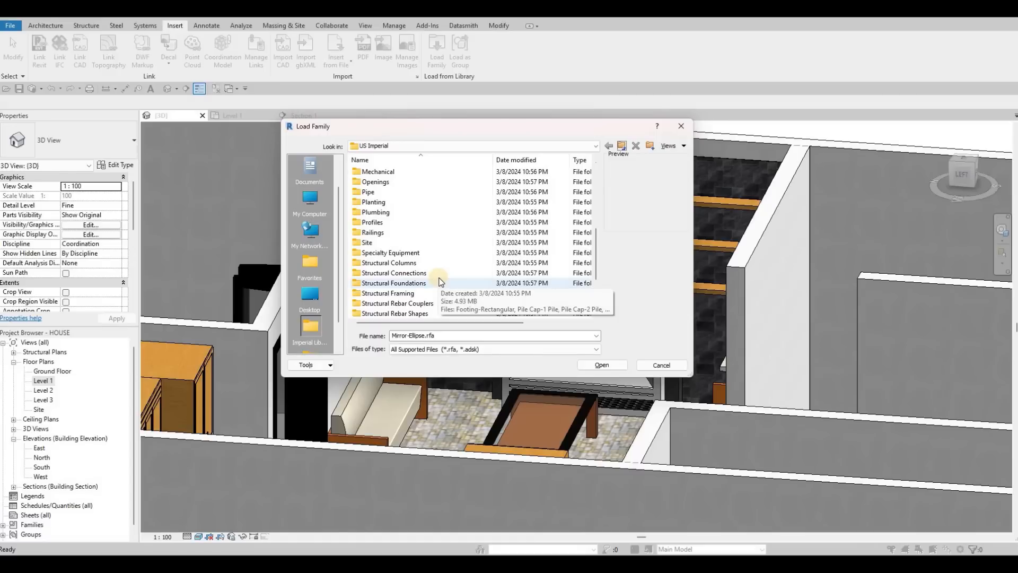
pyautogui.scroll(1, 438, 282)
pyautogui.scroll(1, 396, 208)
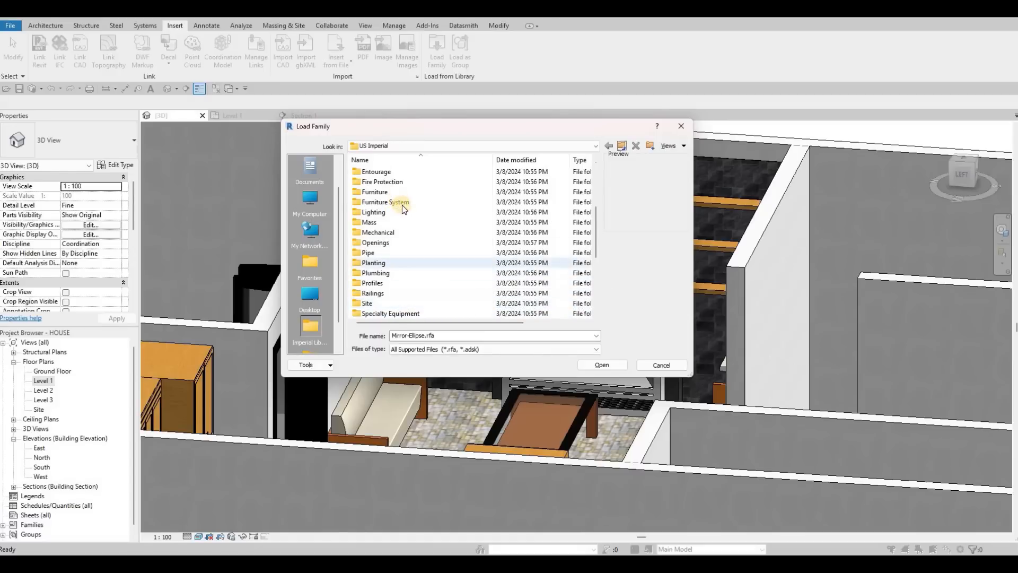
pyautogui.scroll(1, 400, 202)
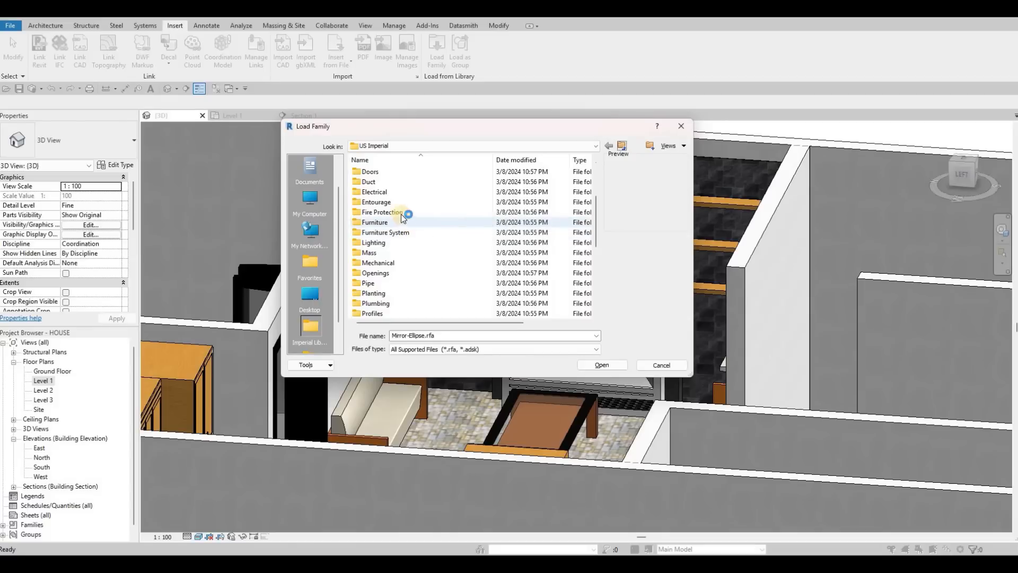
pyautogui.doubleClick(401, 217)
pyautogui.click(602, 365)
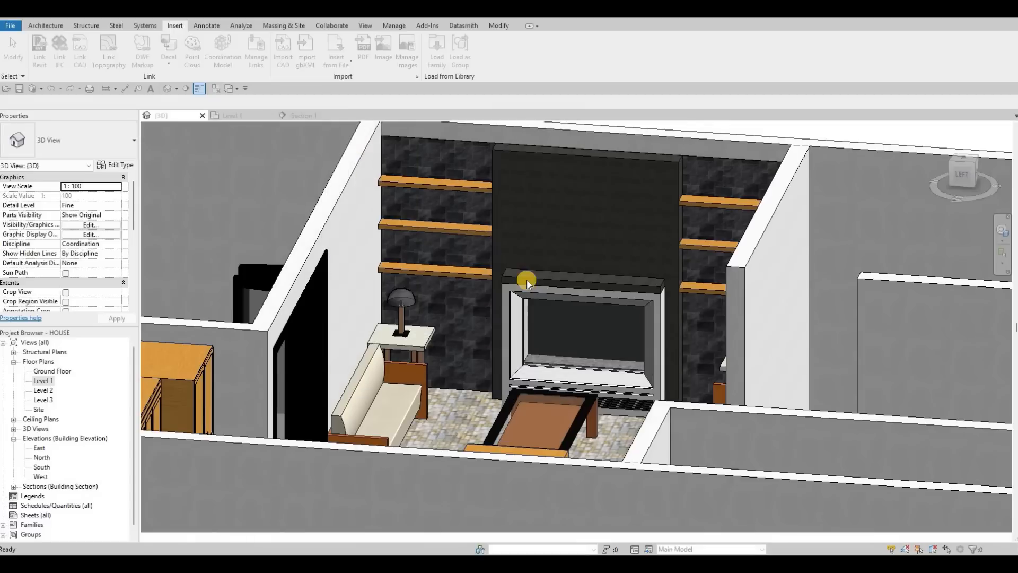
pyautogui.press('c')
pyautogui.press('m')
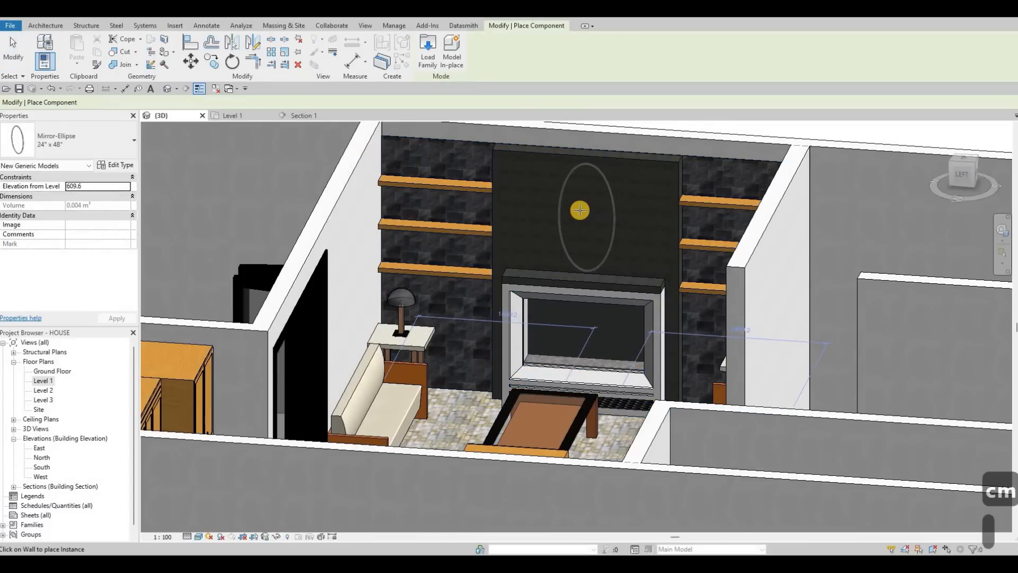
pyautogui.press('c')
pyautogui.press('m')
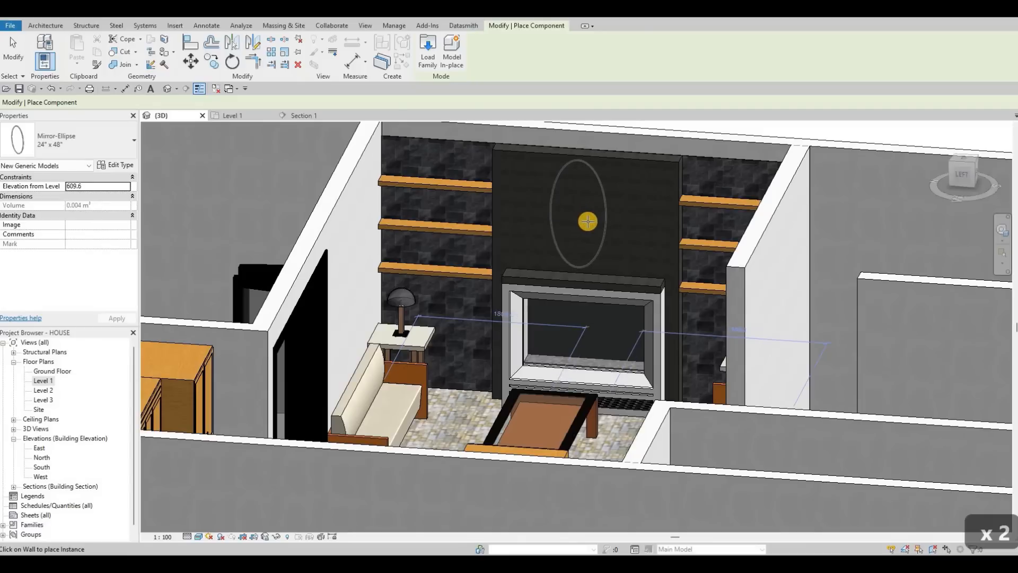
pyautogui.press('Escape')
pyautogui.press('Escape')
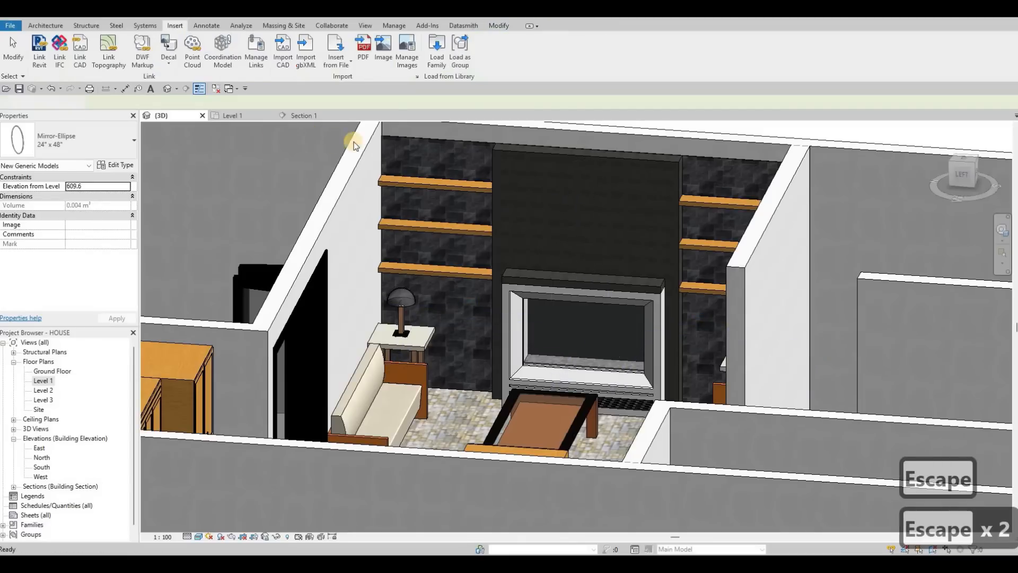
# Step: In Section 1, move the Mirror-Ellipse onto a new host, placing it on the wall above the fireplace
pyautogui.click(314, 115)
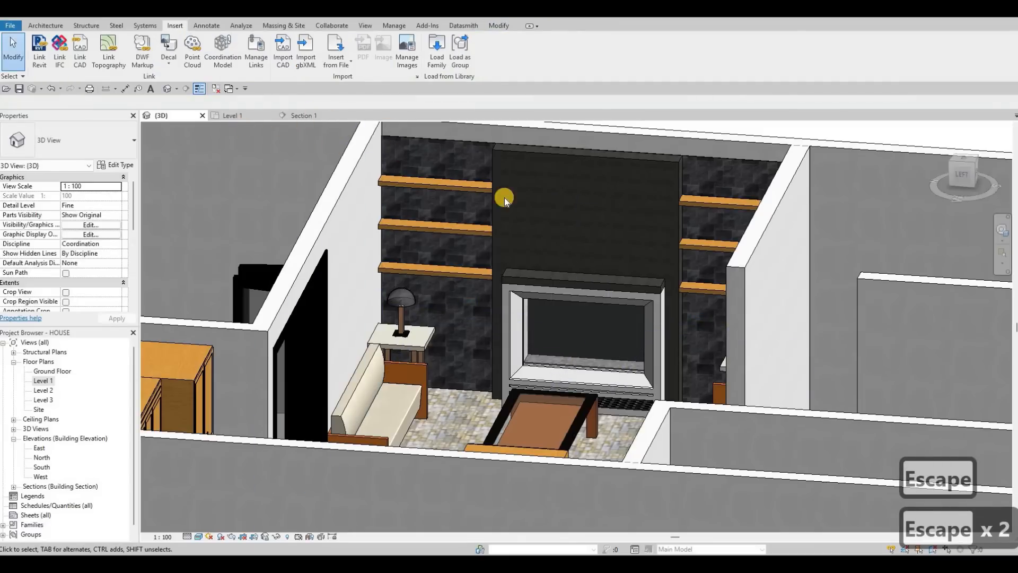
pyautogui.scroll(5, 478, 272)
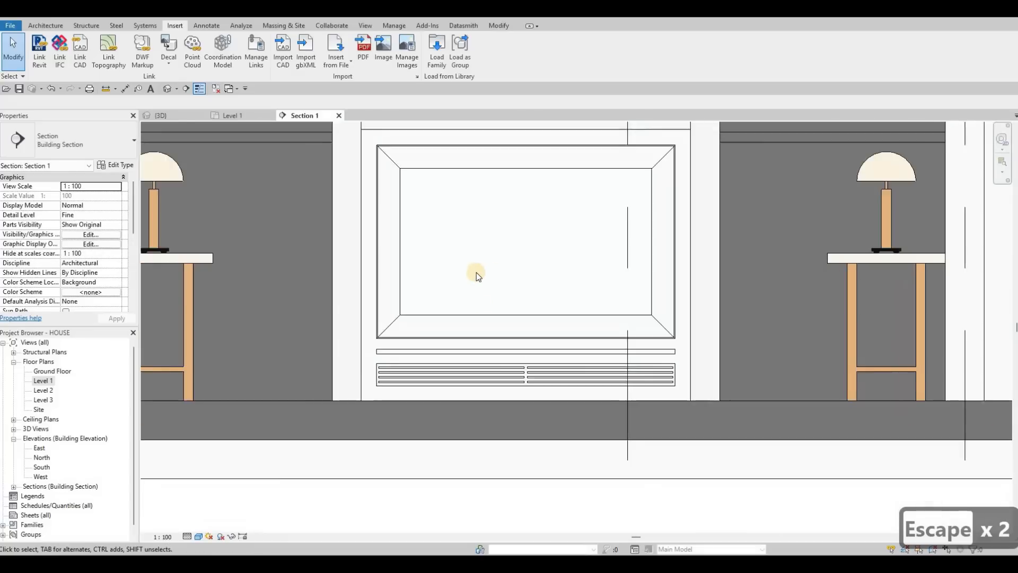
pyautogui.scroll(-2, 479, 214)
pyautogui.scroll(-1, 479, 215)
pyautogui.moveTo(479, 214); pyautogui.dragTo(461, 359, button='middle')
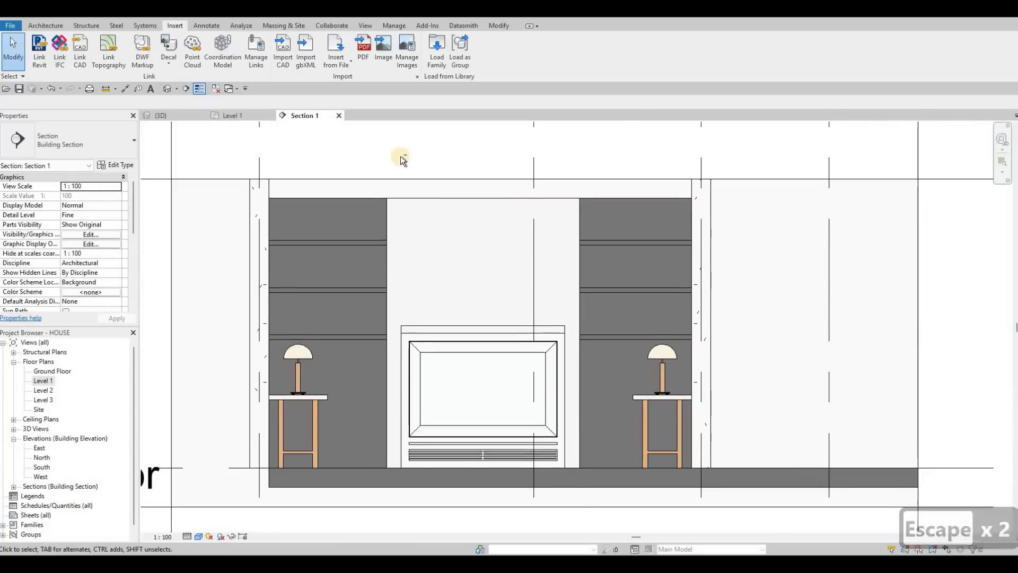
pyautogui.click(561, 350)
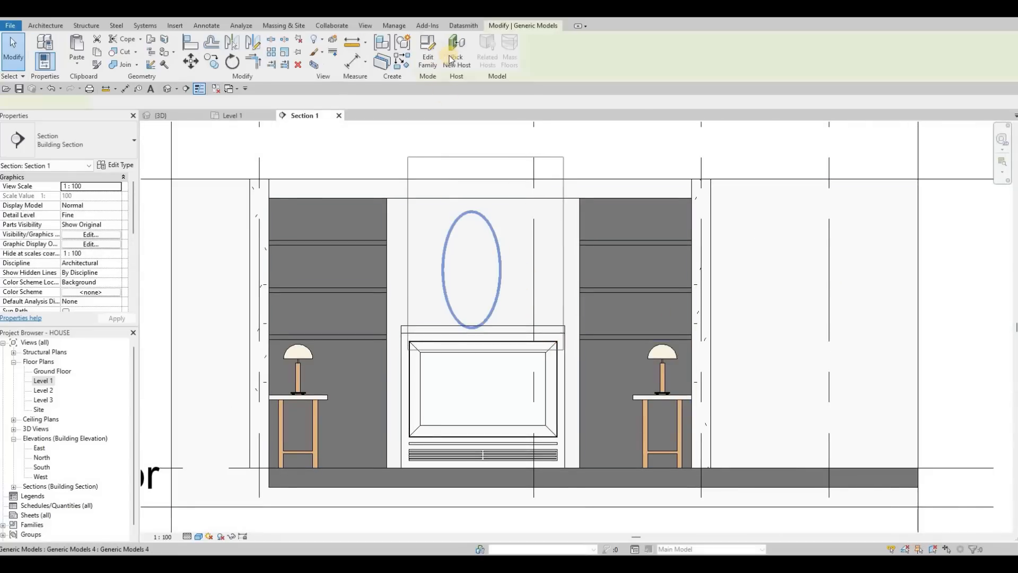
pyautogui.click(455, 57)
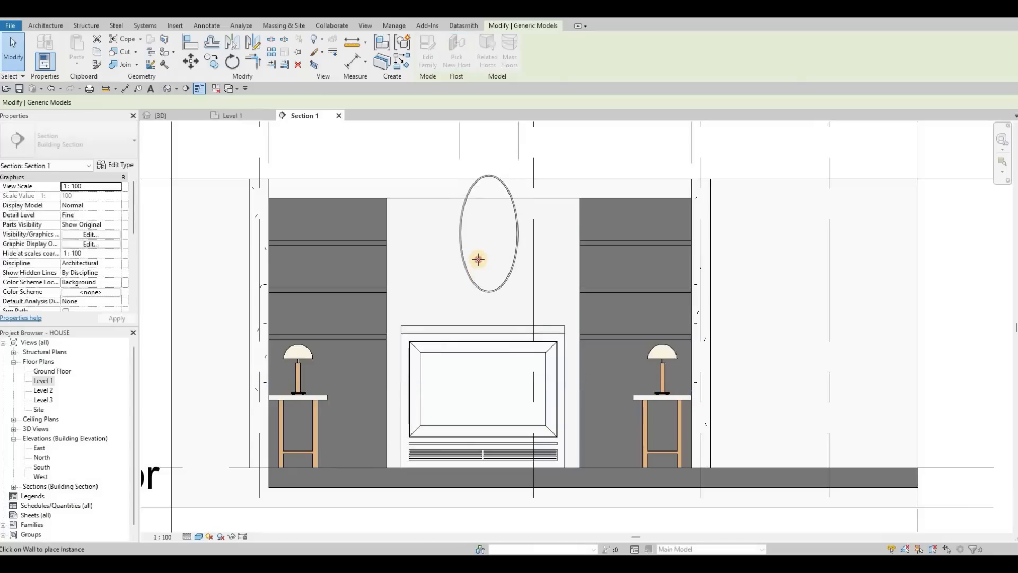
pyautogui.click(494, 263)
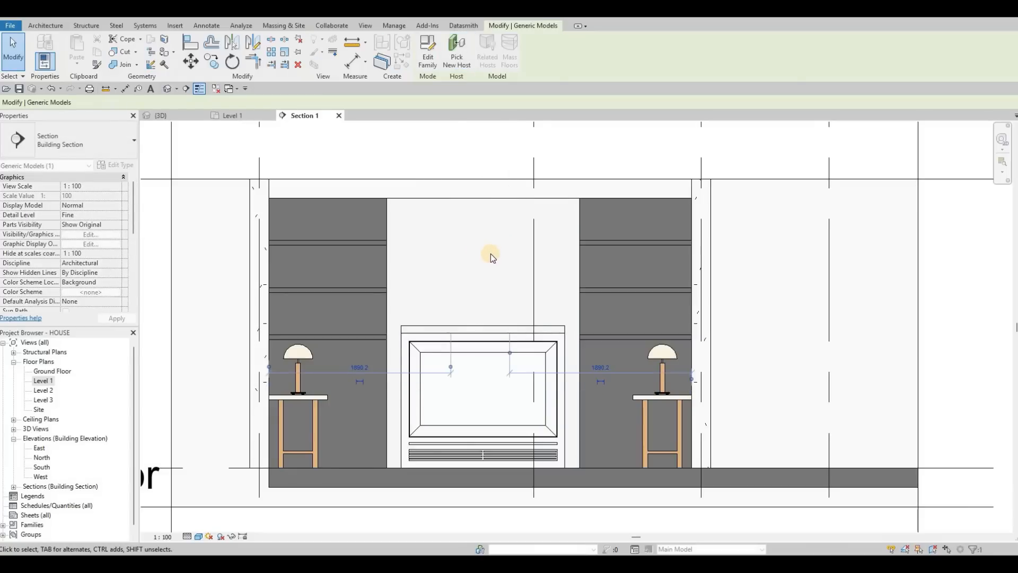
pyautogui.press('Escape')
pyautogui.press('Escape')
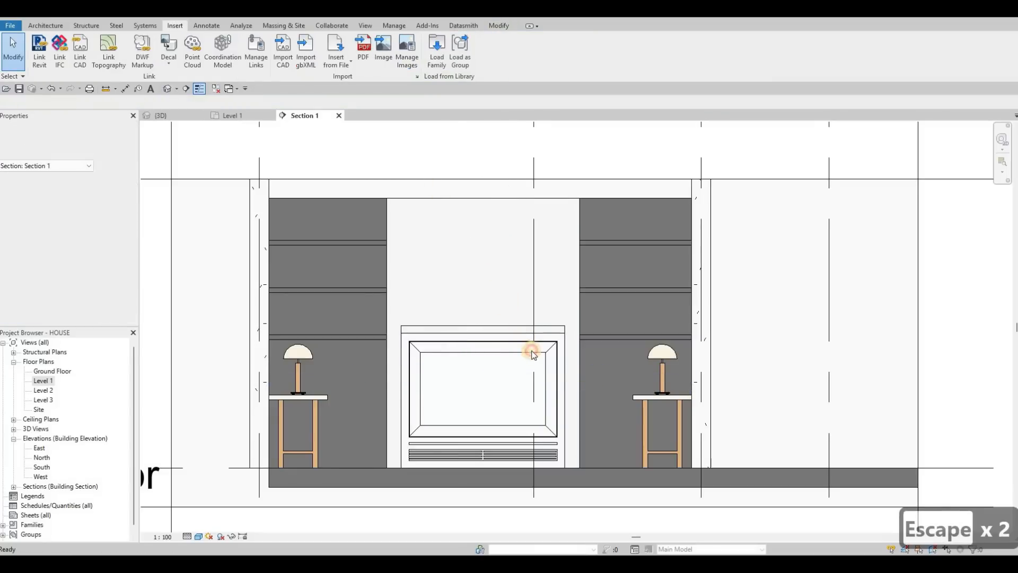
# Step: Select the Mirror-Ellipse and delete it
pyautogui.click(502, 271)
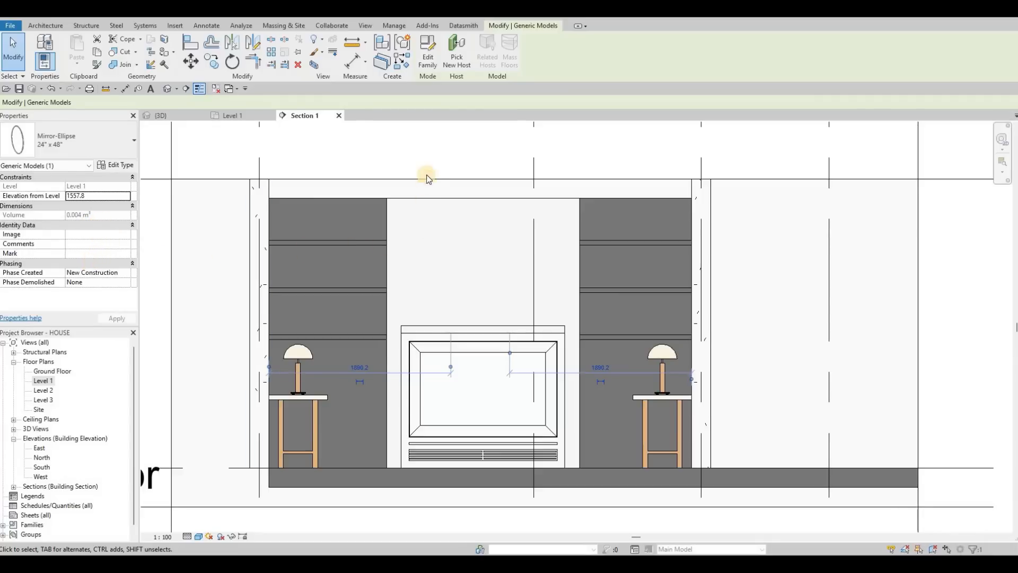
pyautogui.press('Escape')
pyautogui.press('Escape')
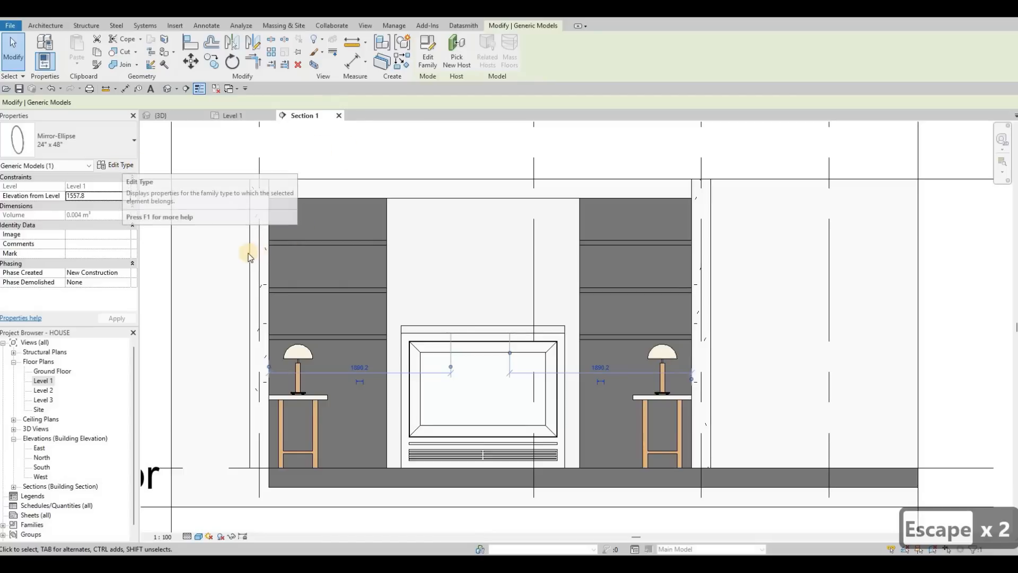
pyautogui.press('Delete')
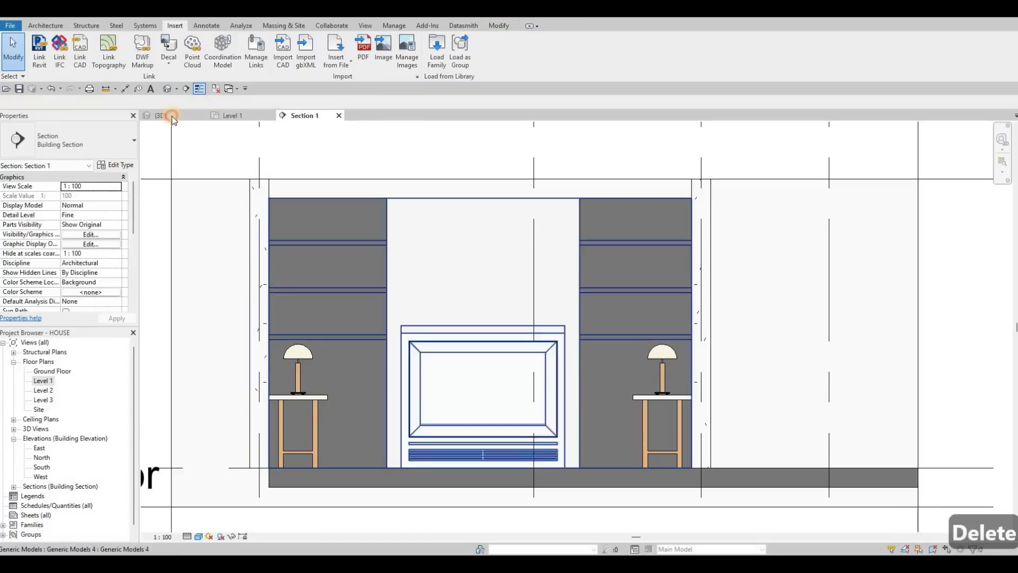
# Step: Return to the 3D view and orbit and zoom around the feature wall to review it
pyautogui.click(172, 117)
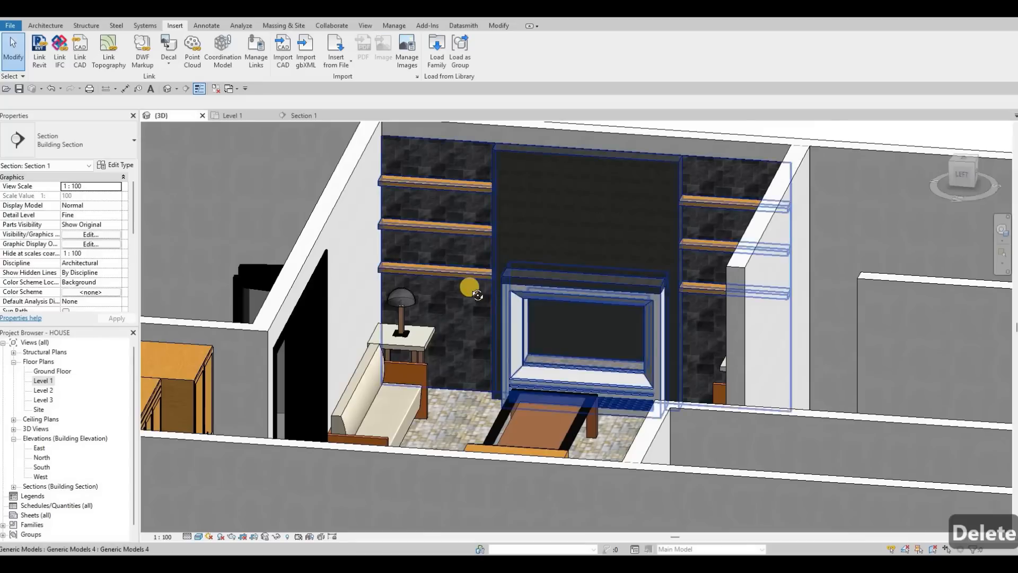
pyautogui.keyDown('shift'); pyautogui.moveTo(469, 287); pyautogui.dragTo(626, 336, button='middle'); pyautogui.keyUp('shift')
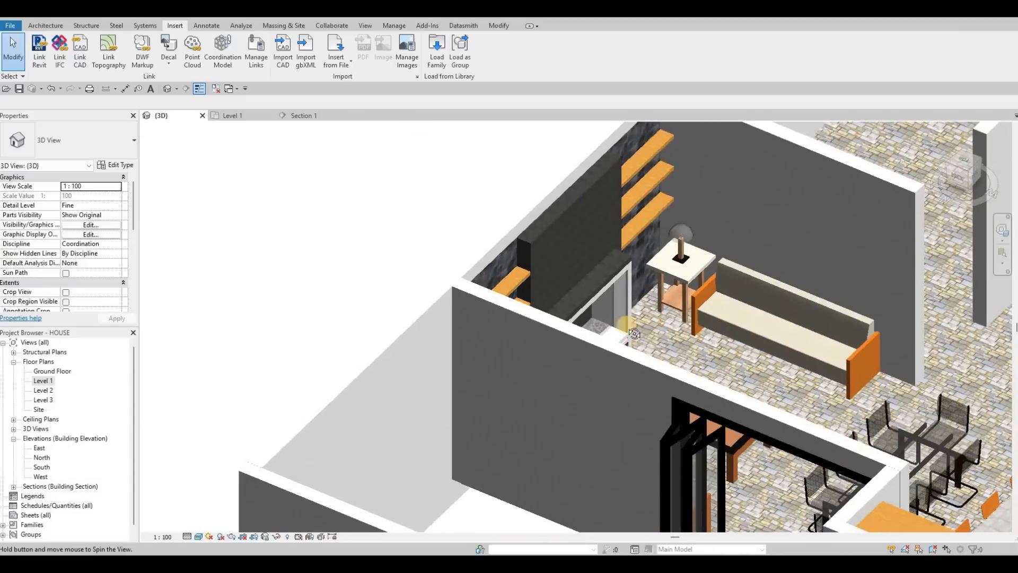
pyautogui.keyDown('shift'); pyautogui.moveTo(601, 209); pyautogui.dragTo(457, 323, button='middle'); pyautogui.keyUp('shift')
pyautogui.scroll(2, 477, 324)
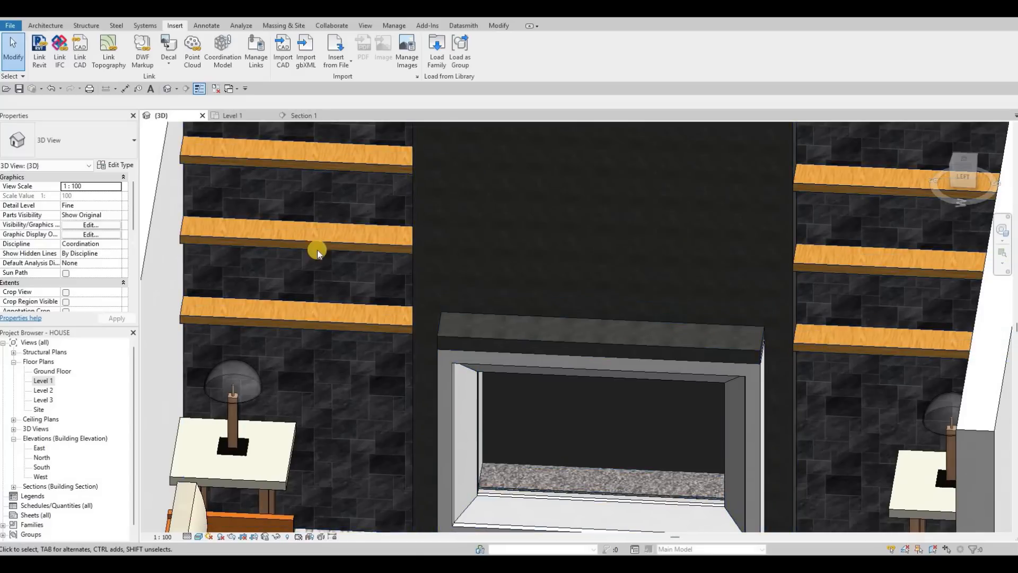
pyautogui.scroll(-3, 578, 299)
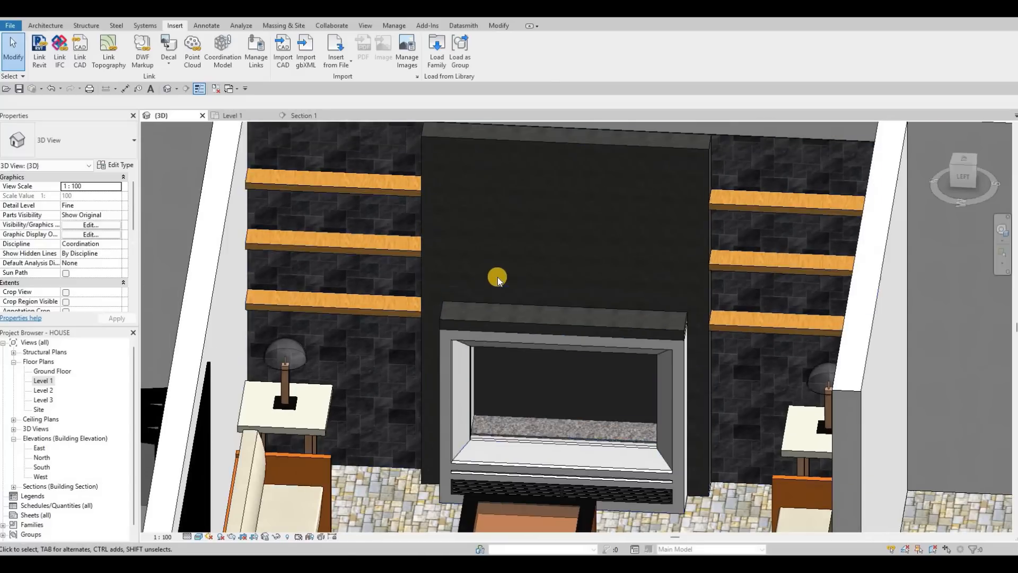
pyautogui.keyDown('shift'); pyautogui.moveTo(496, 277); pyautogui.dragTo(502, 297, button='middle'); pyautogui.keyUp('shift')
pyautogui.scroll(-1, 504, 299)
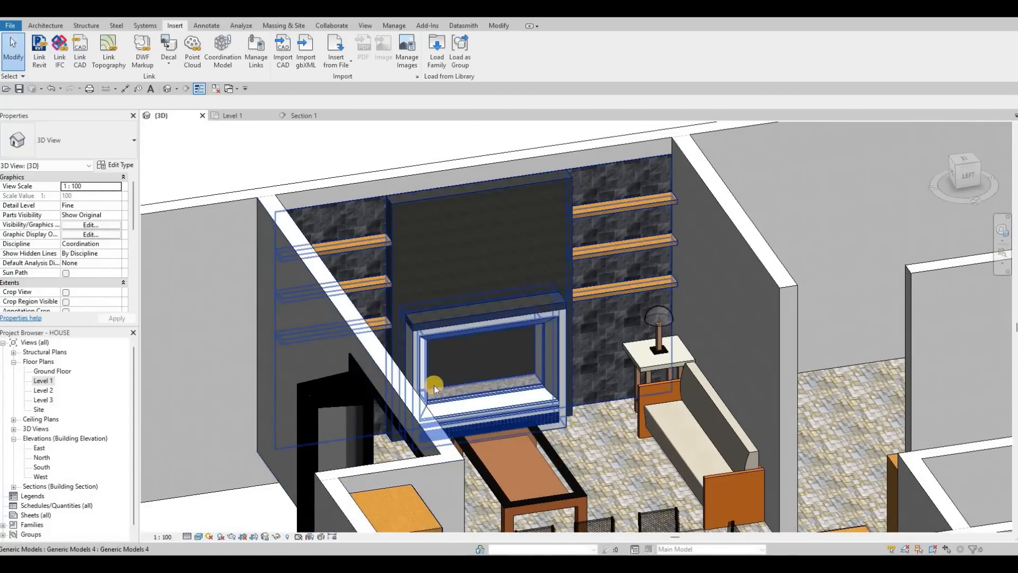
pyautogui.keyDown('shift'); pyautogui.moveTo(431, 379); pyautogui.dragTo(471, 409, button='middle'); pyautogui.keyUp('shift')
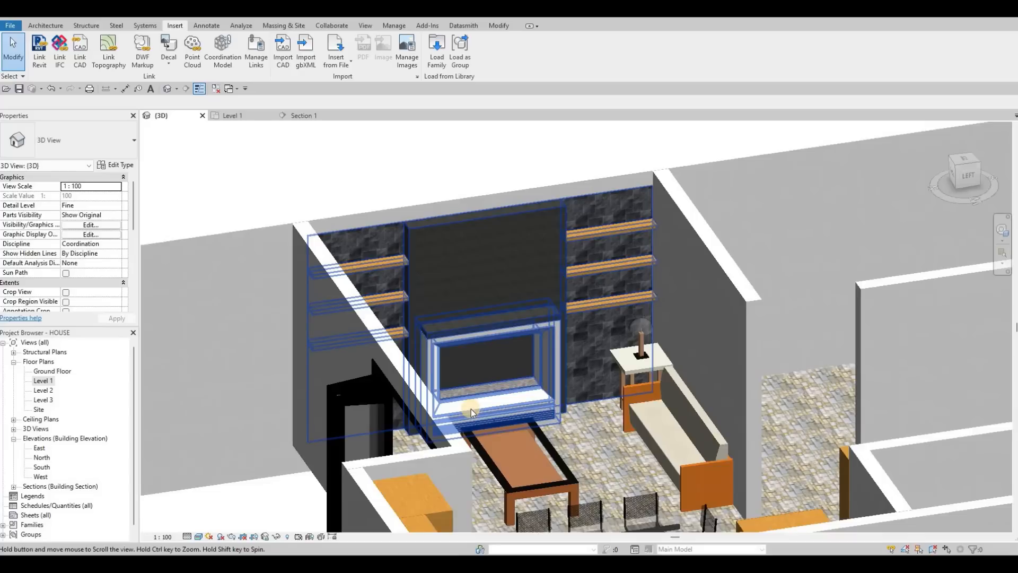